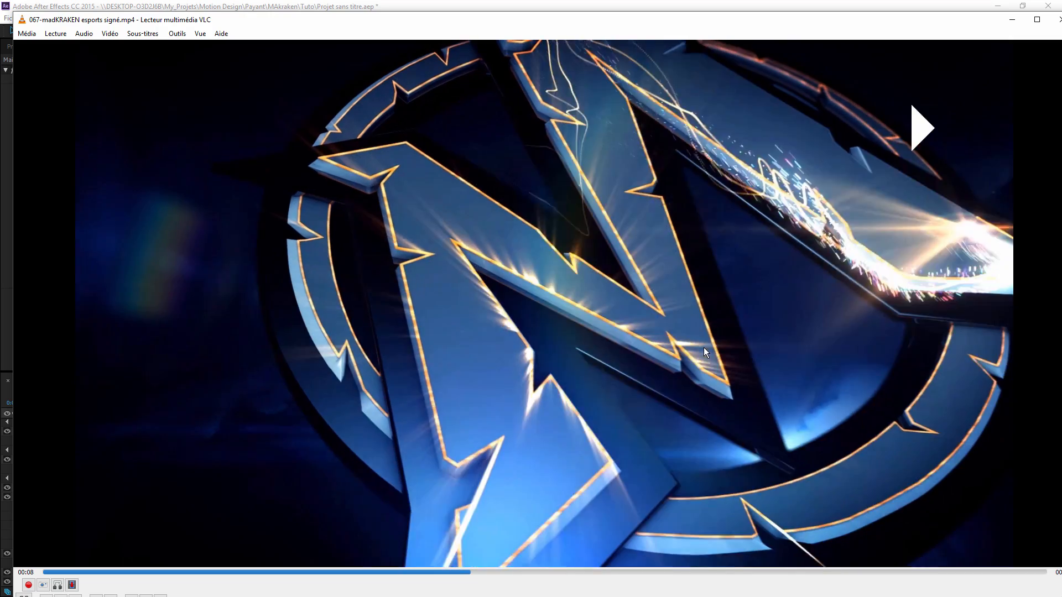
Collapse the expanded properties of all layers in the Main composition's timeline and clear the layer selection.
key(ctrl+a)
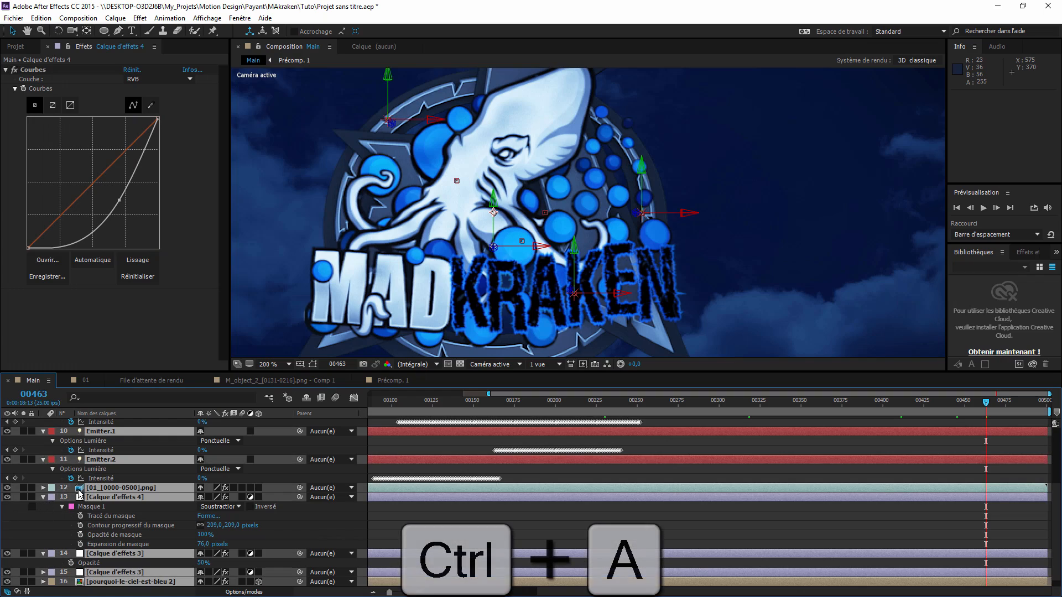
click(43, 498)
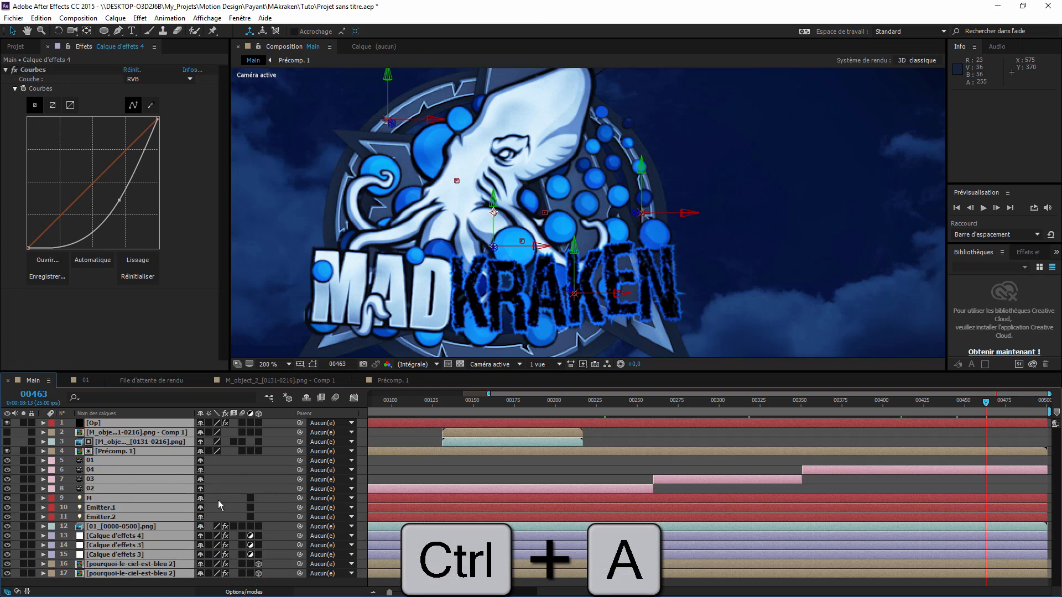
click(139, 586)
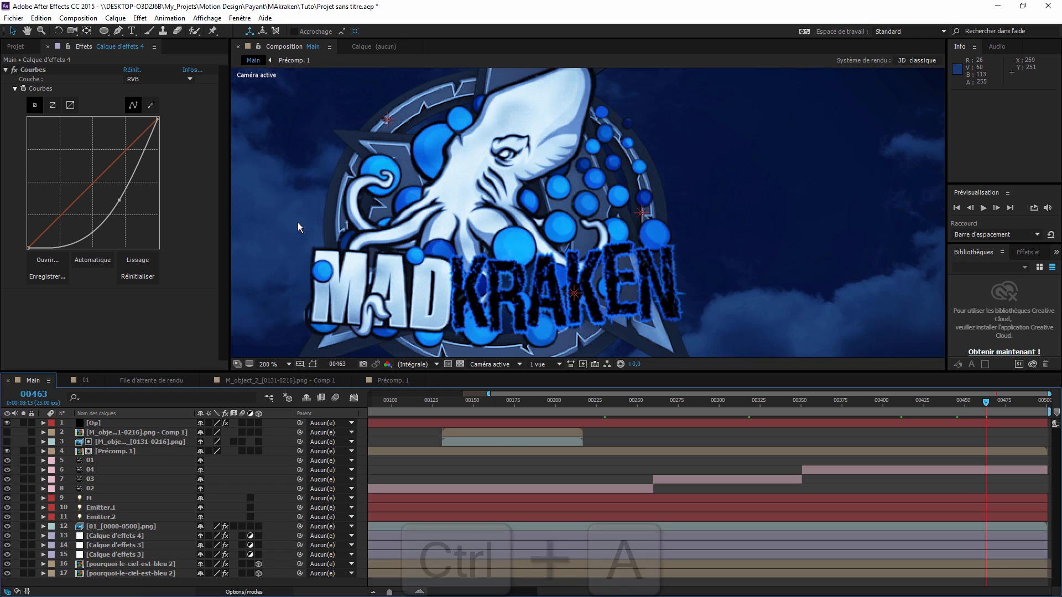
Add the 02_ambient[0000-0500].png sequence from the project as the top layer of the Main composition.
click(22, 48)
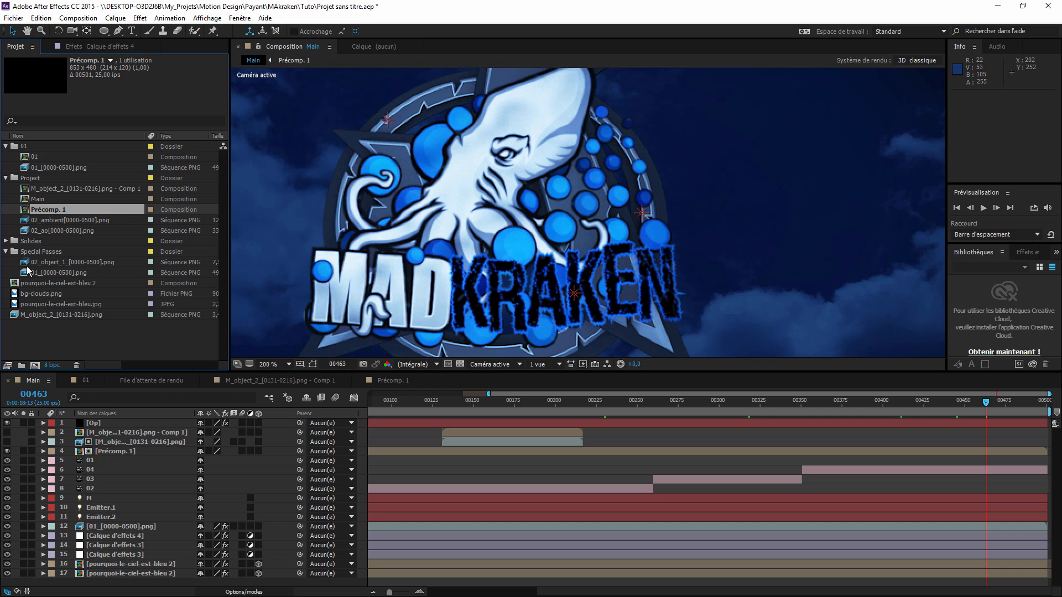
double_click(72, 219)
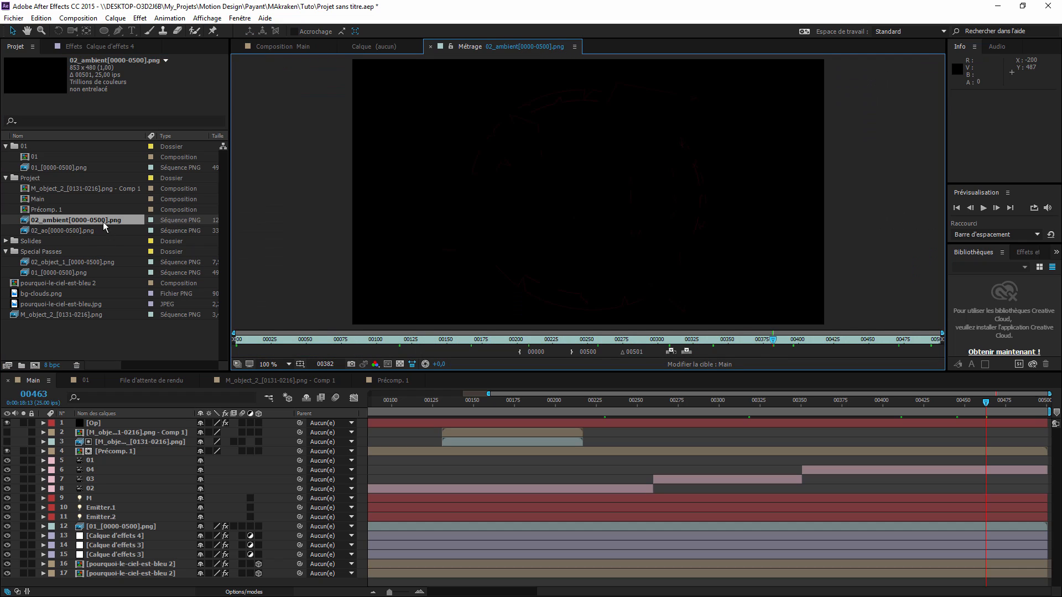
drag(103, 221, 135, 421)
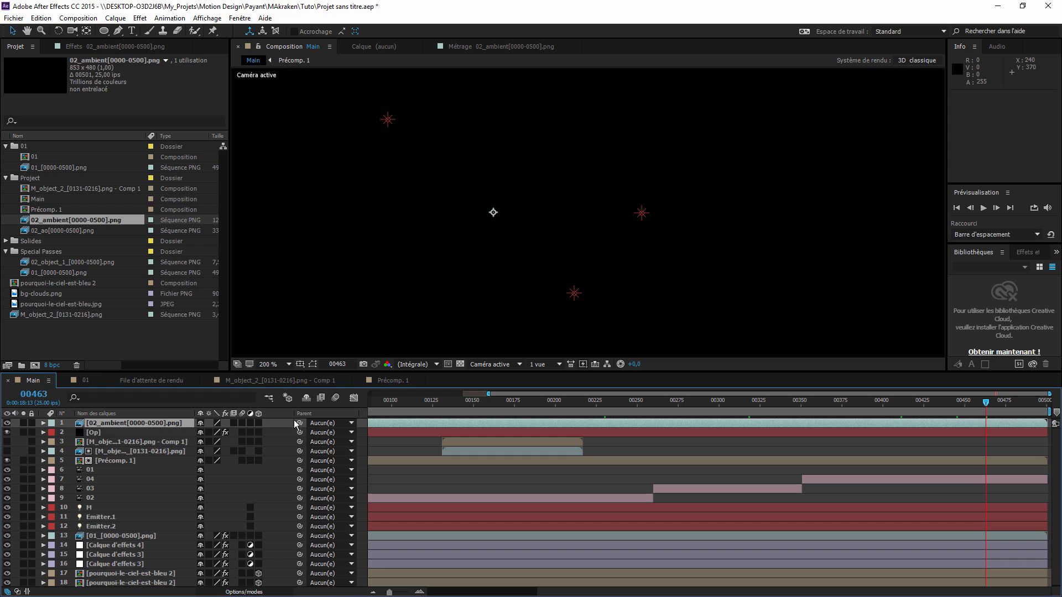
Go to frame 00163 and set the 02_ambient layer's blending mode to Addition.
click(494, 401)
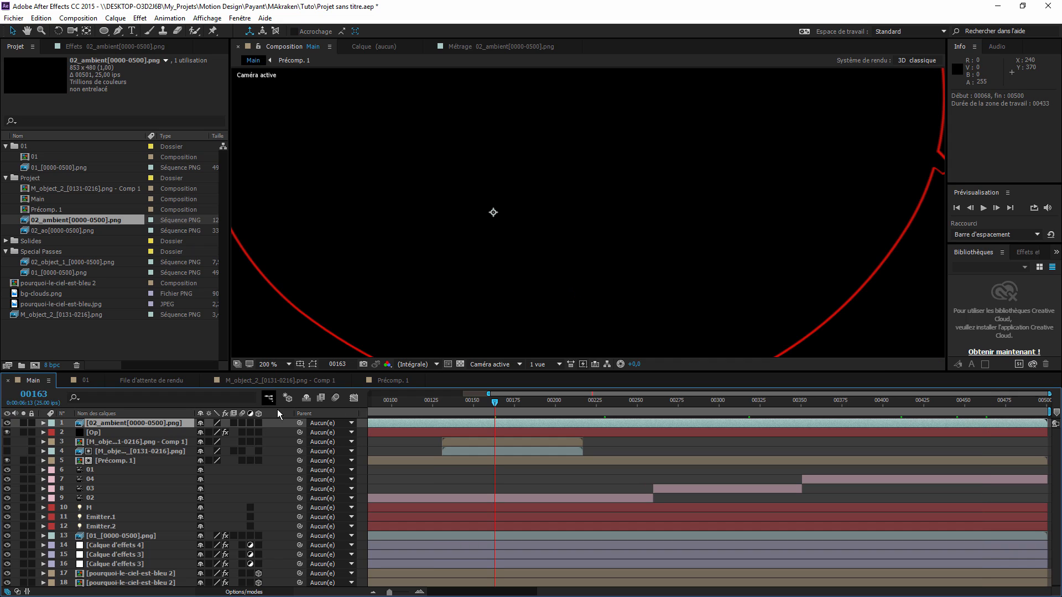
click(244, 592)
click(215, 423)
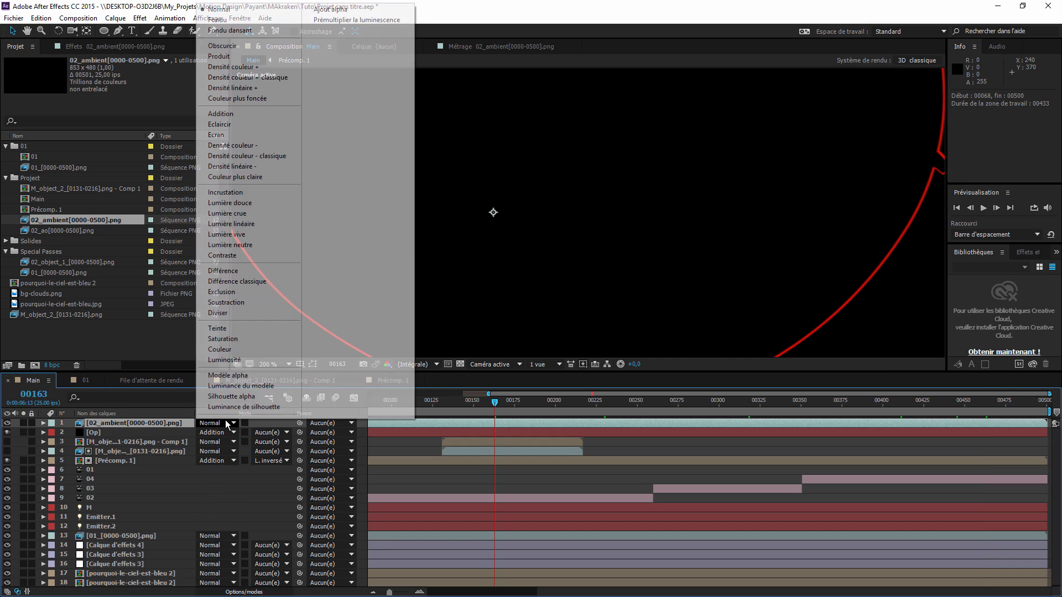
click(230, 114)
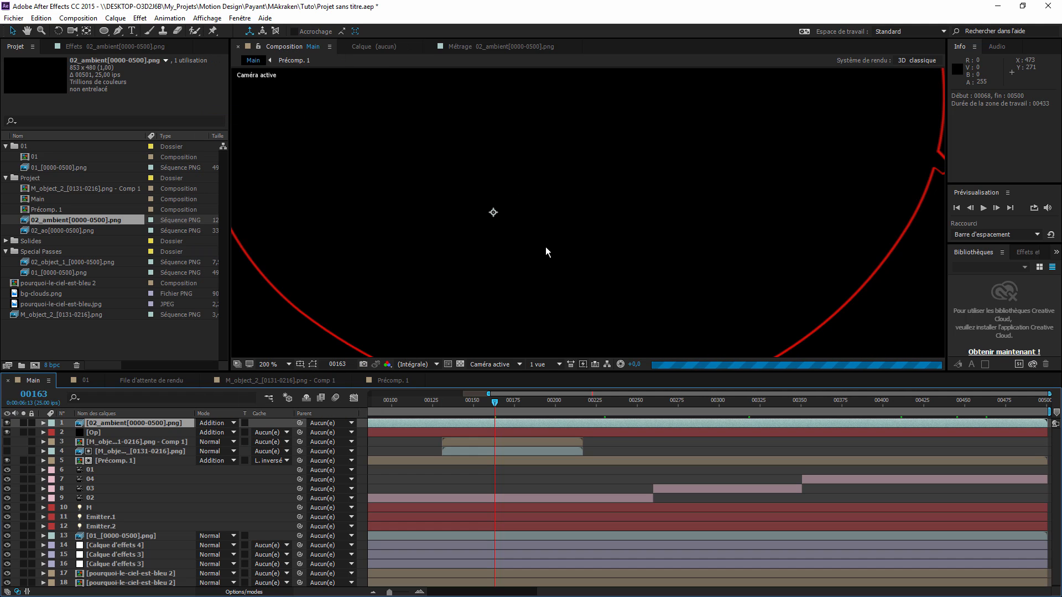
Solo the 02_ambient layer and show its effect controls.
scroll(556, 276, down, 1)
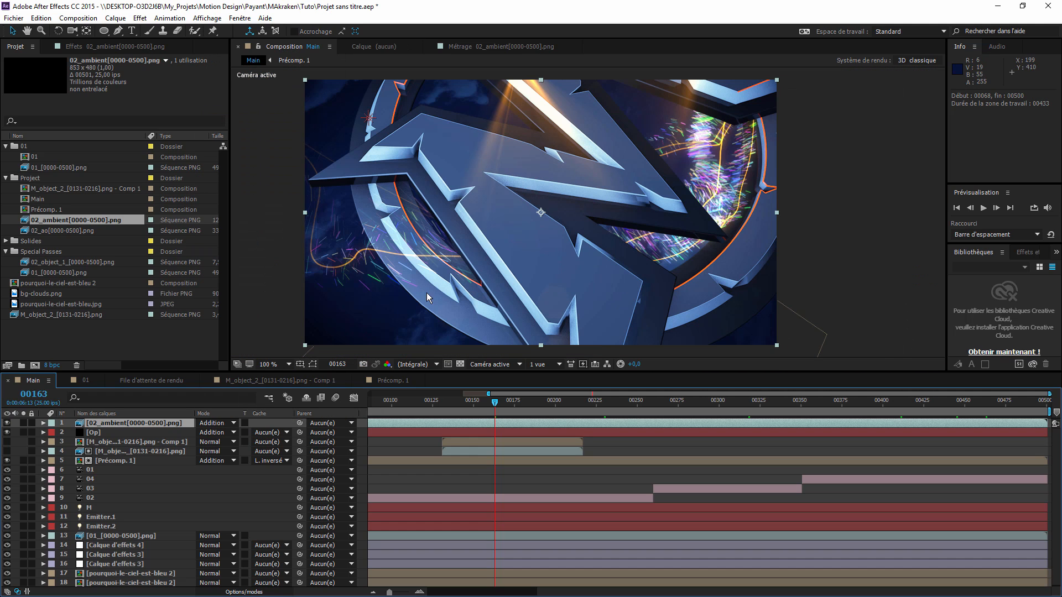
scroll(398, 299, up, 1)
scroll(423, 321, down, 1)
click(8, 423)
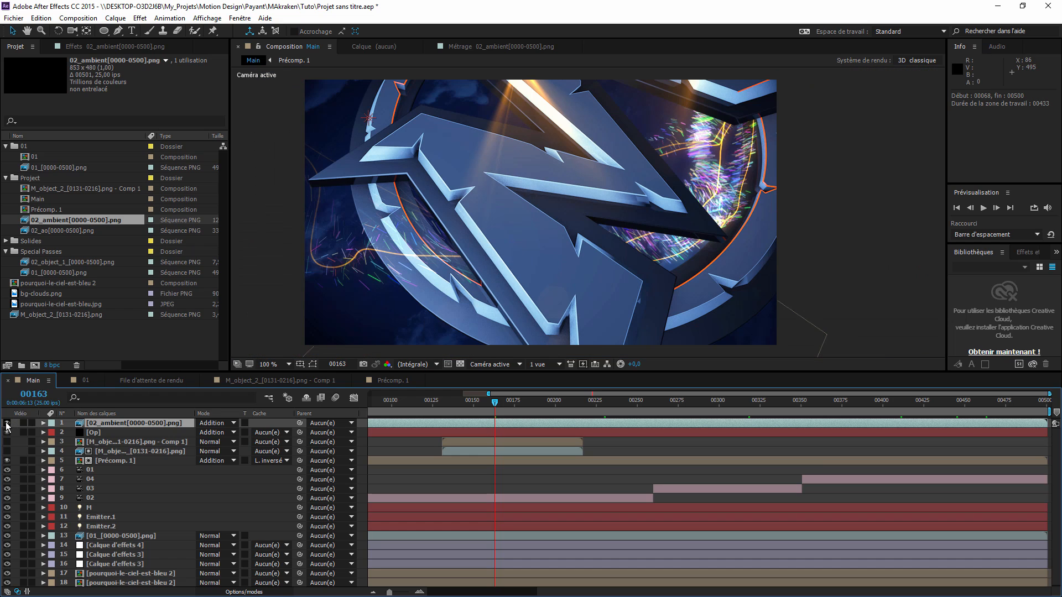
click(25, 423)
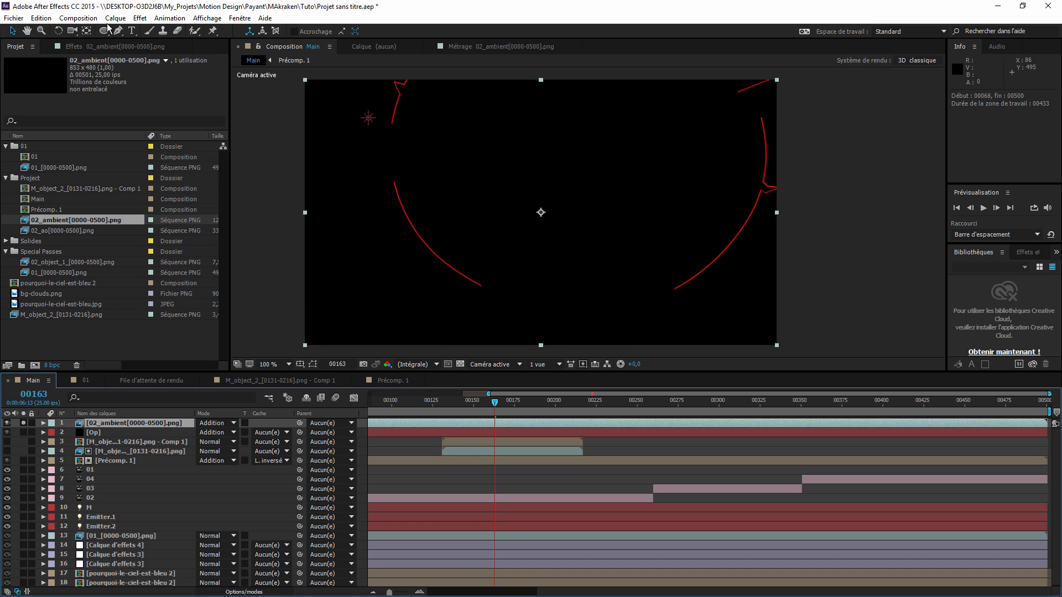
click(108, 47)
right_click(113, 176)
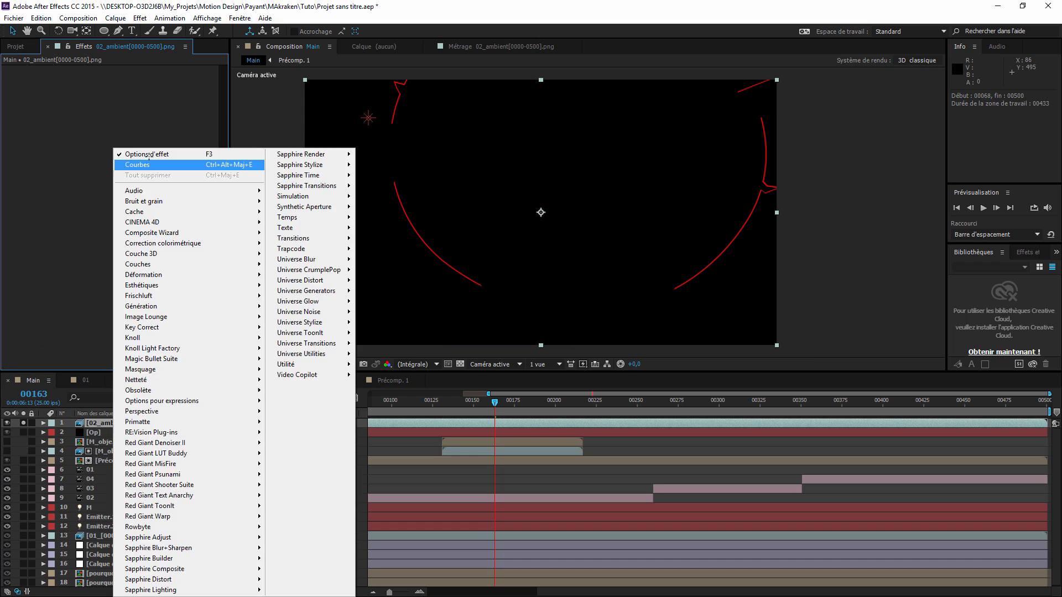
click(133, 162)
click(41, 18)
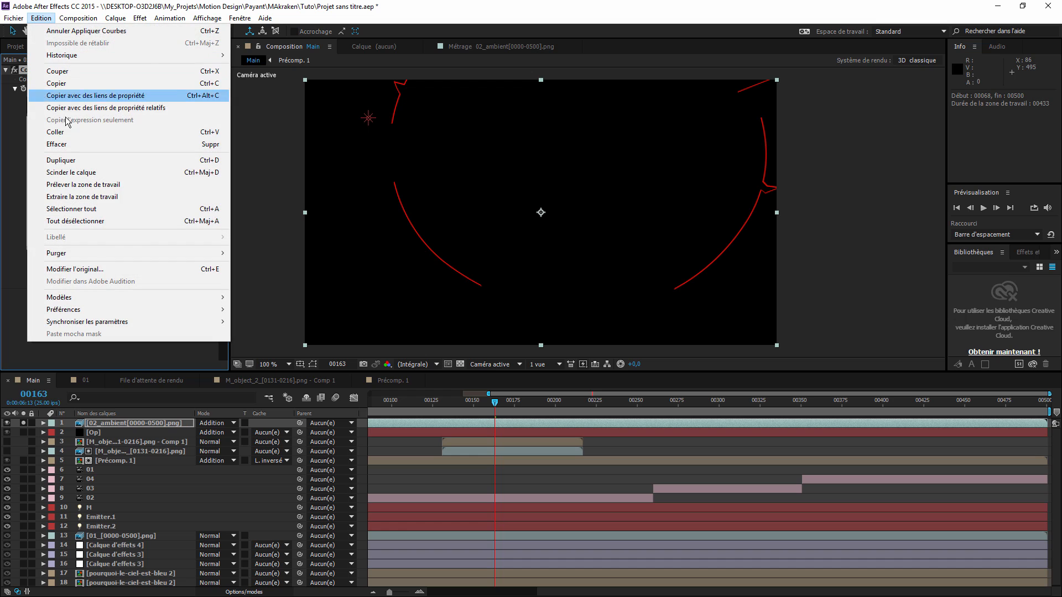
click(71, 145)
Apply the Trichrome colour correction effect to the 02_ambient layer.
right_click(83, 105)
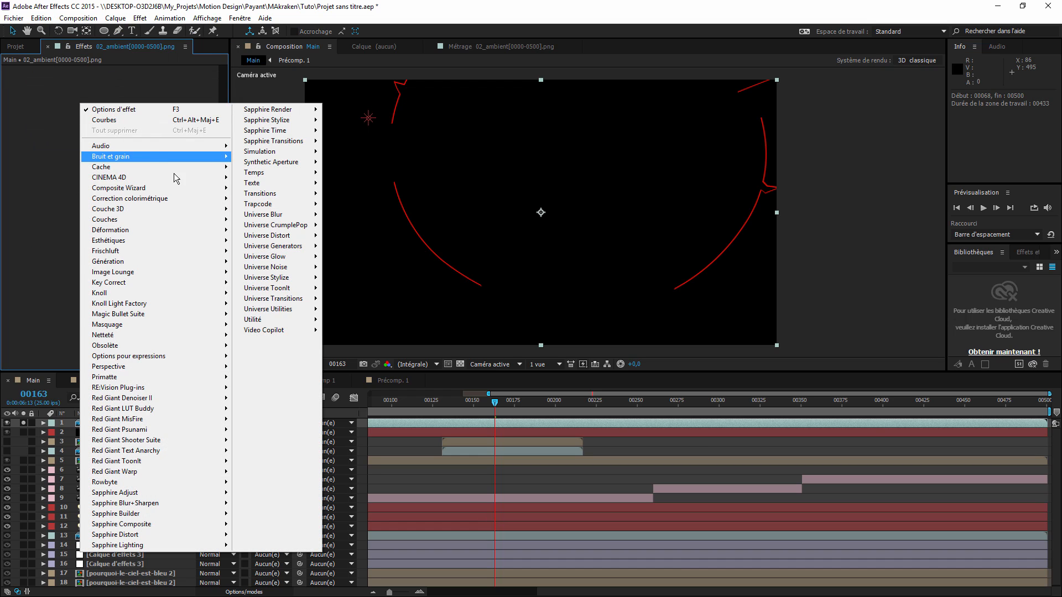
mouse_move(177, 198)
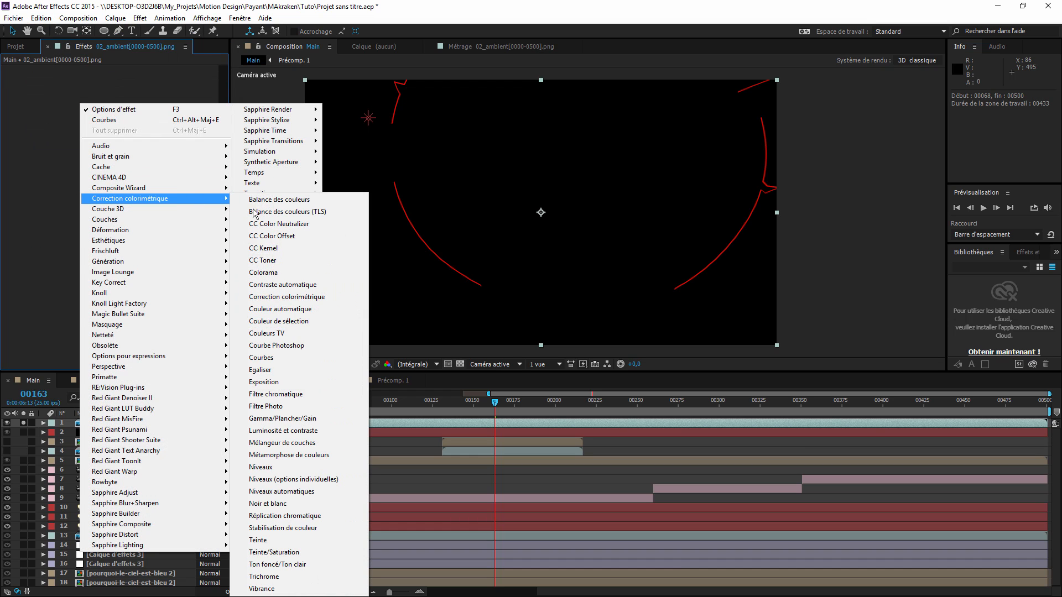
click(281, 579)
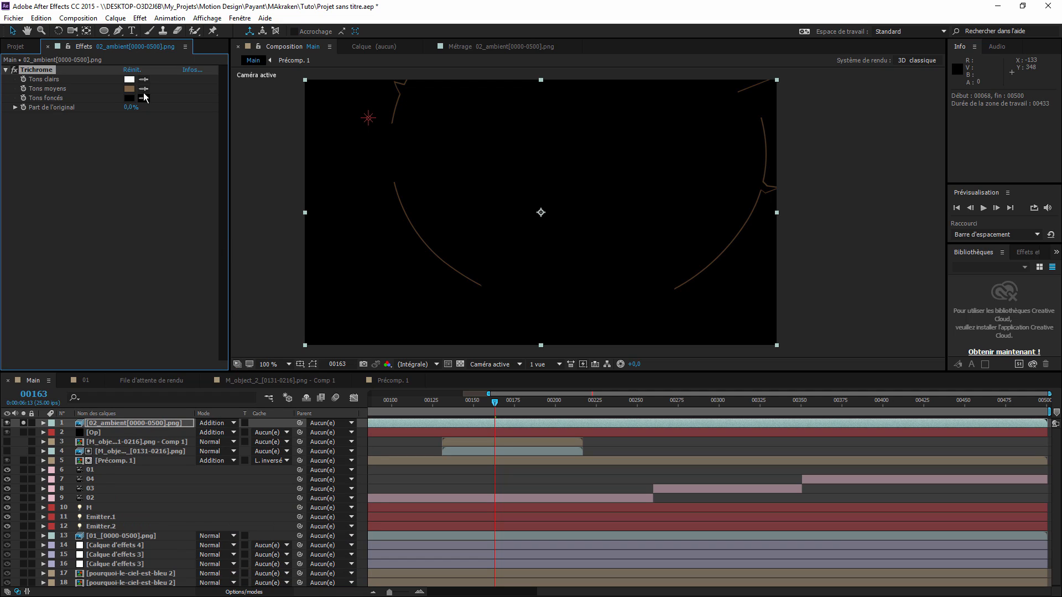
click(132, 92)
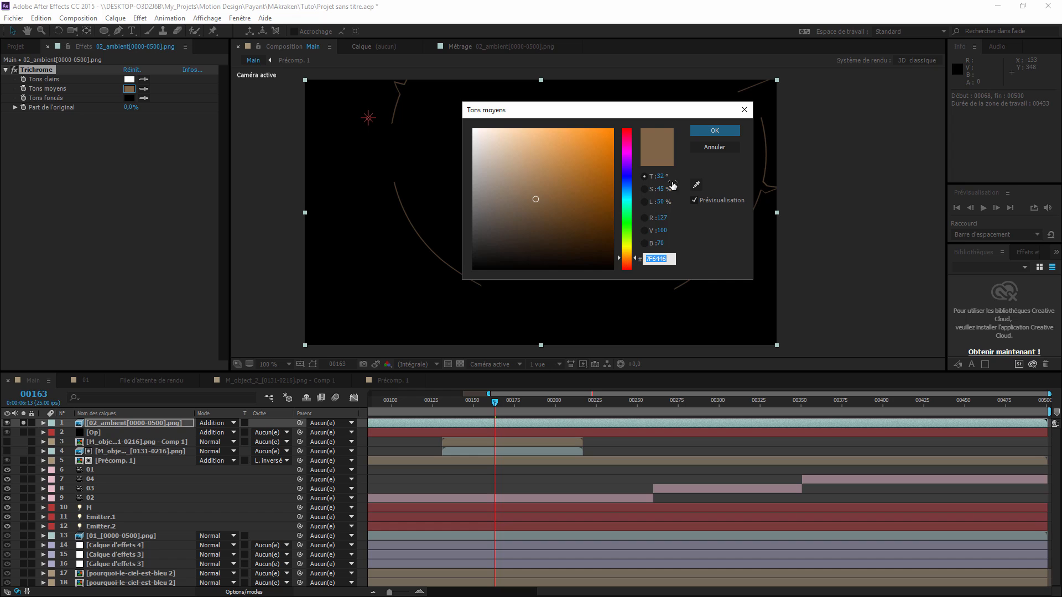
click(710, 147)
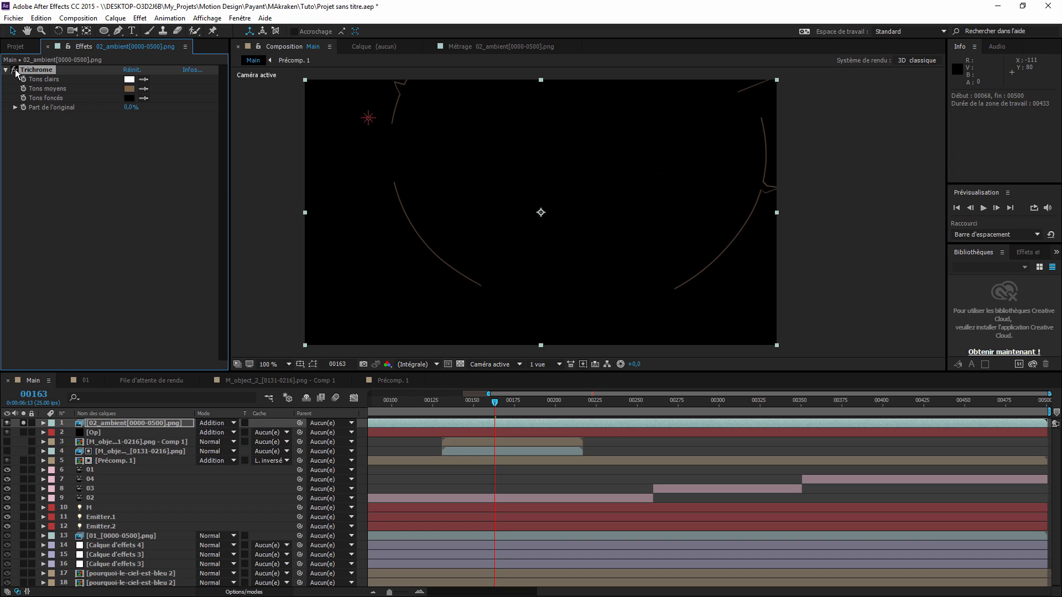
With Trichrome disabled, sample the red line in the composition as the effect's Tons moyens colour.
scroll(384, 150, up, 2)
drag(403, 213, 572, 128)
drag(473, 164, 492, 204)
scroll(492, 204, down, 1)
scroll(484, 214, up, 3)
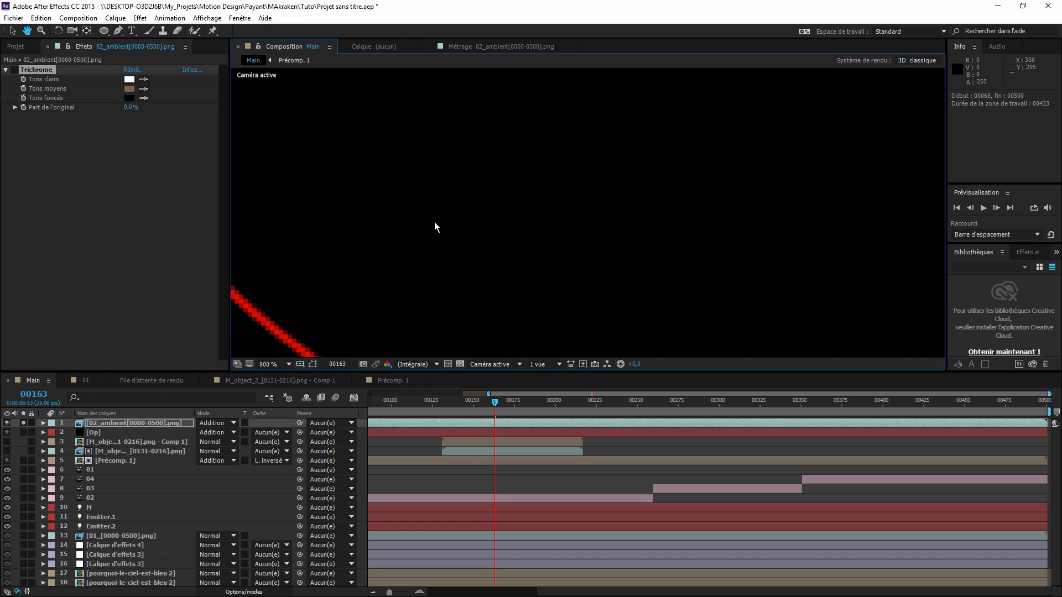
click(147, 89)
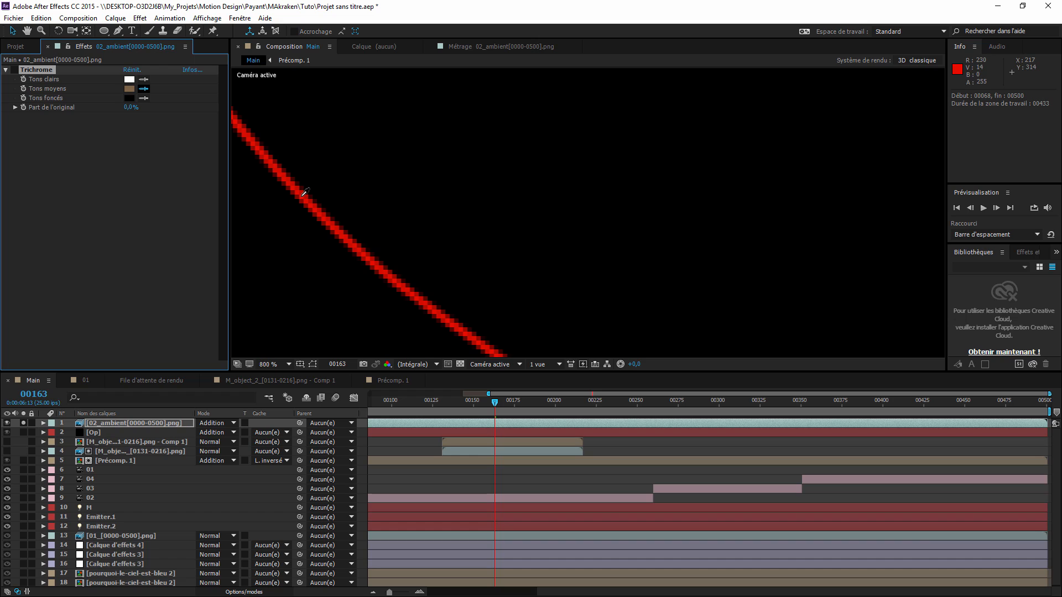
click(304, 193)
Shift Trichrome's Tons moyens colour to orange E65C00 and re-enable the effect.
click(129, 89)
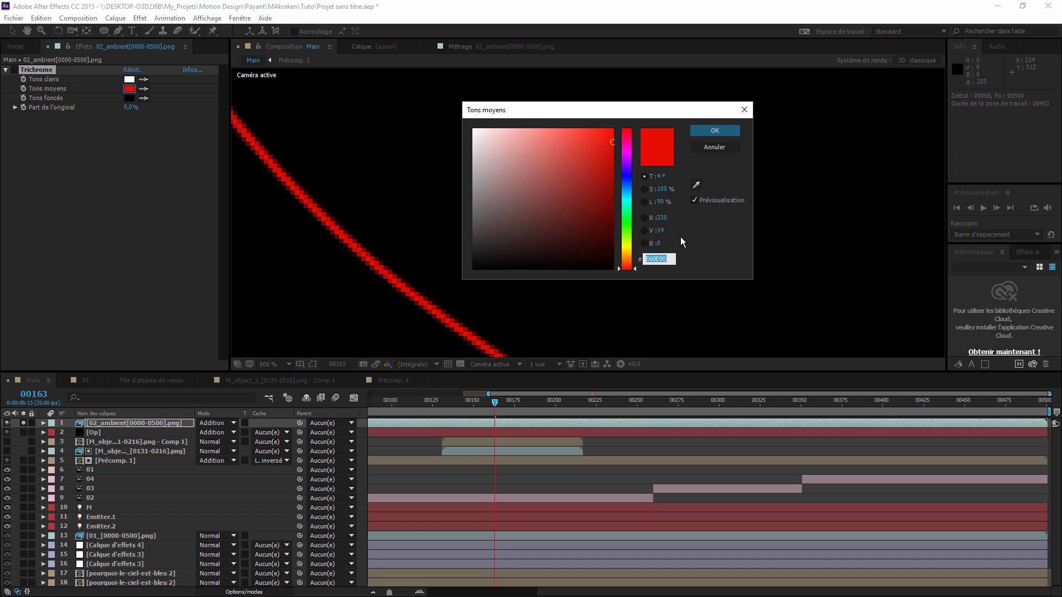
drag(634, 271, 632, 260)
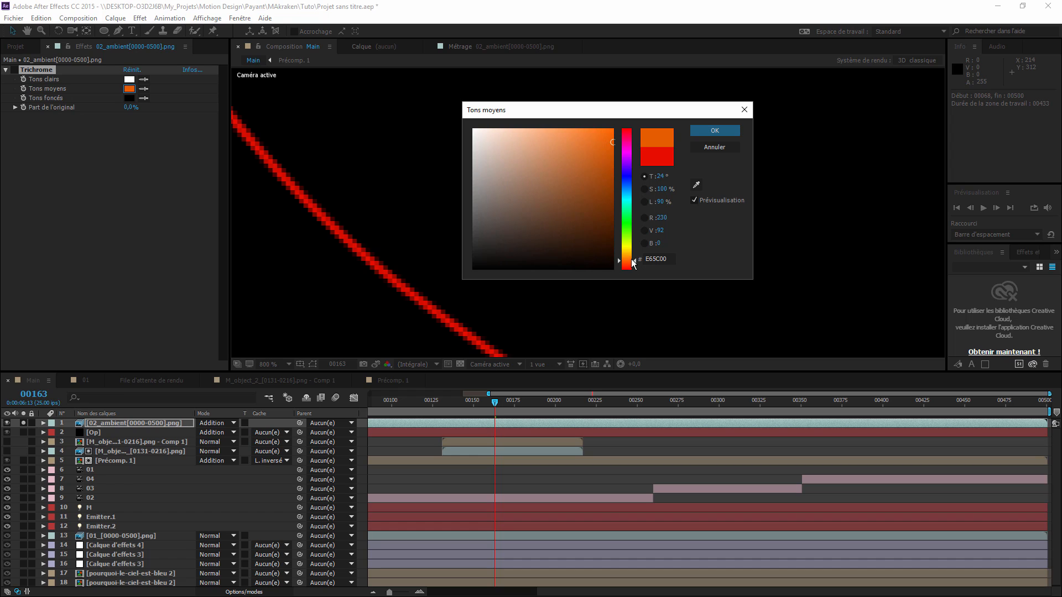
click(708, 131)
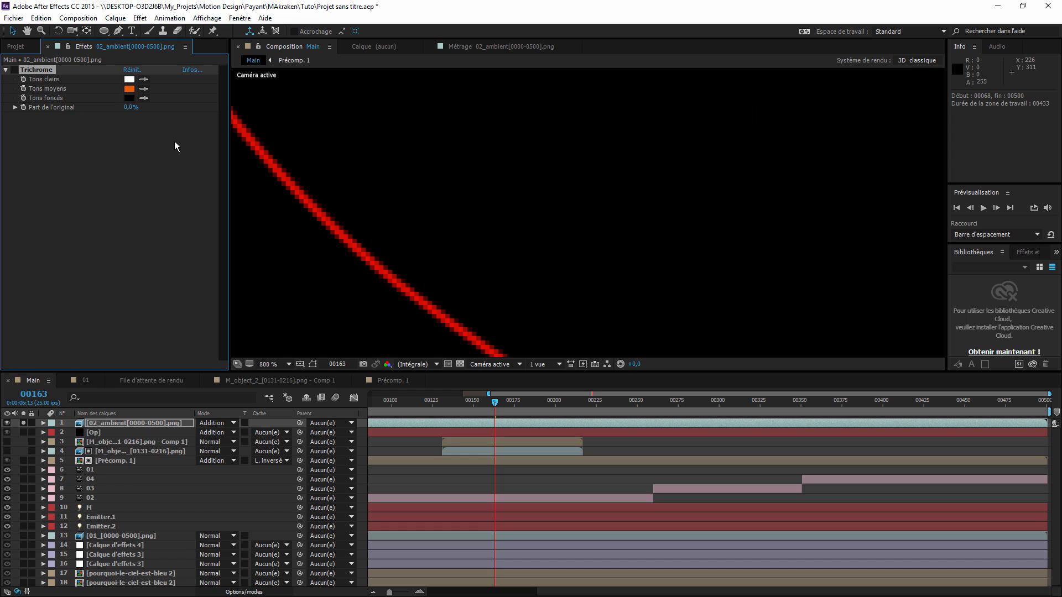
click(15, 70)
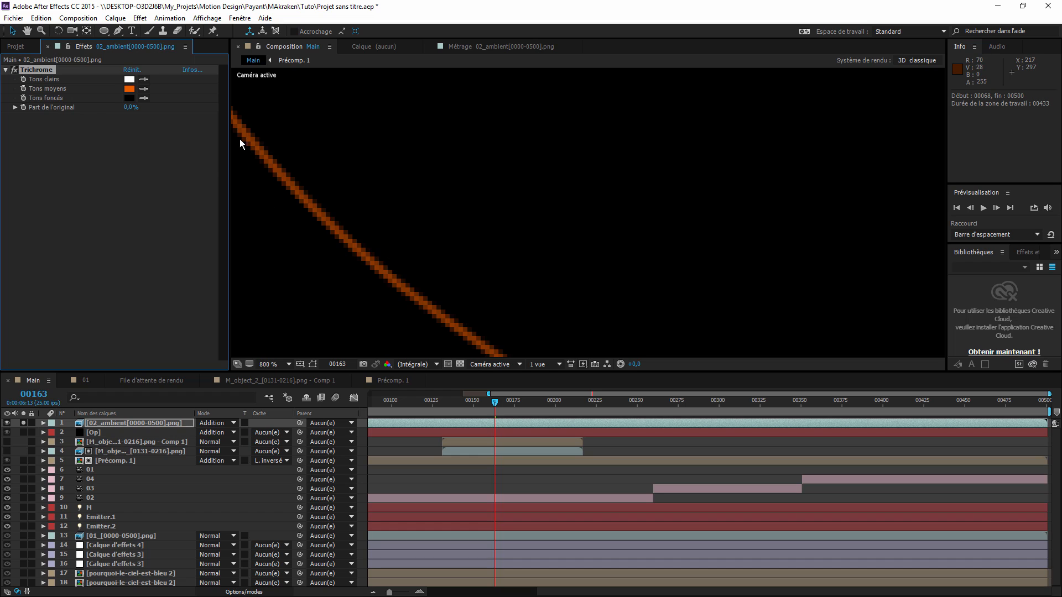
scroll(399, 235, down, 6)
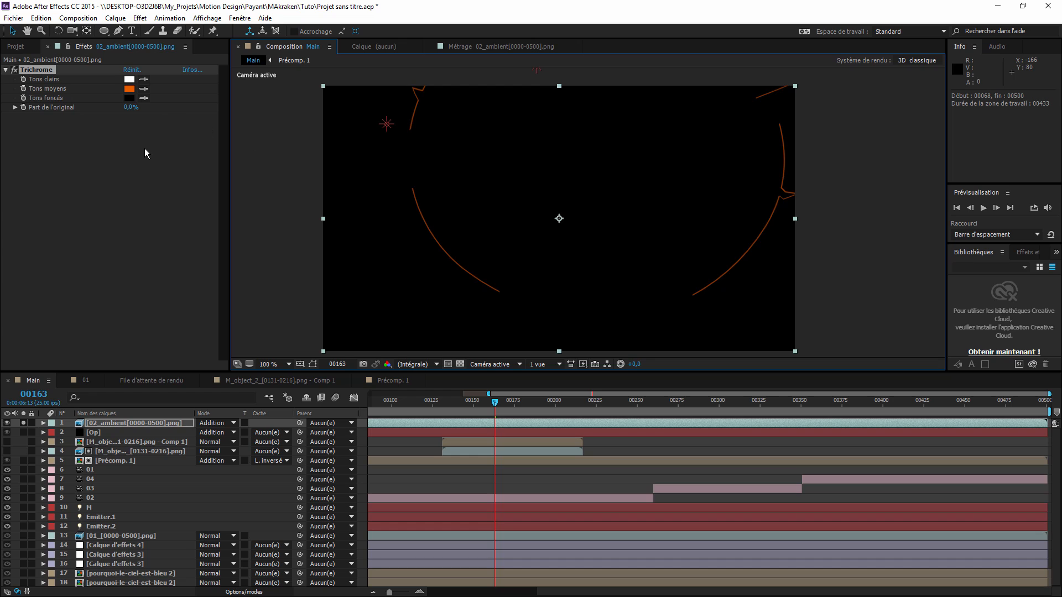
Set Trichrome's Tons clairs to the orange sampled from the Tons moyens swatch, keeping Part de l'original at 0,0%.
scroll(491, 273, up, 2)
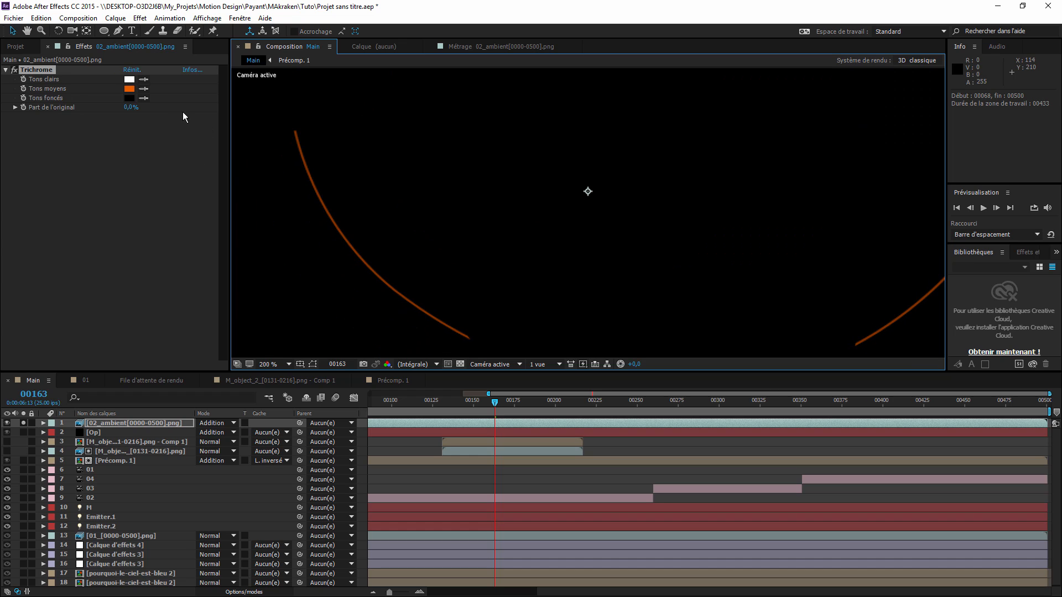
click(144, 79)
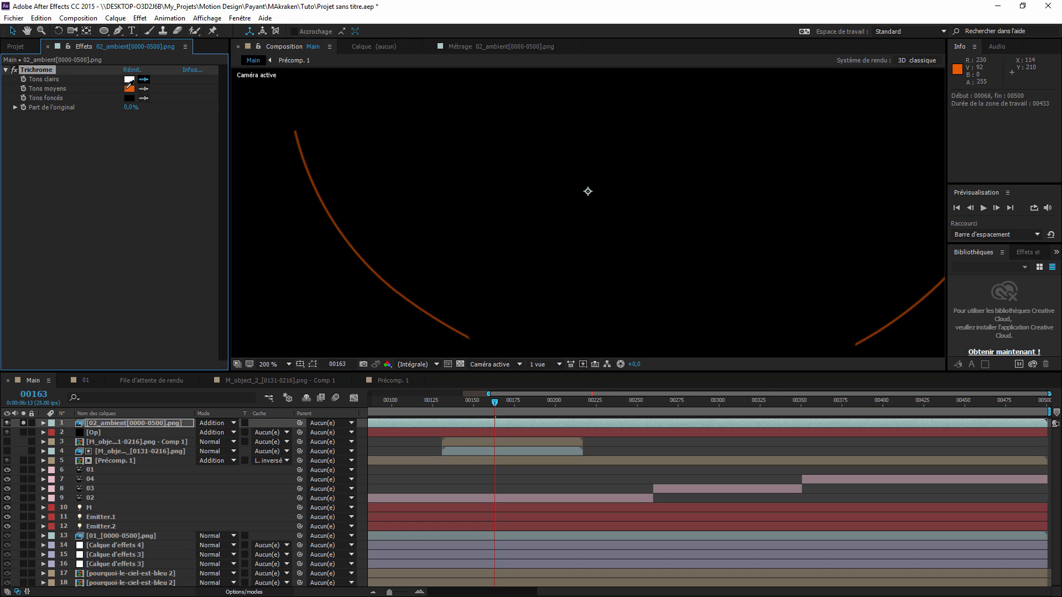
click(126, 89)
scroll(363, 281, up, 2)
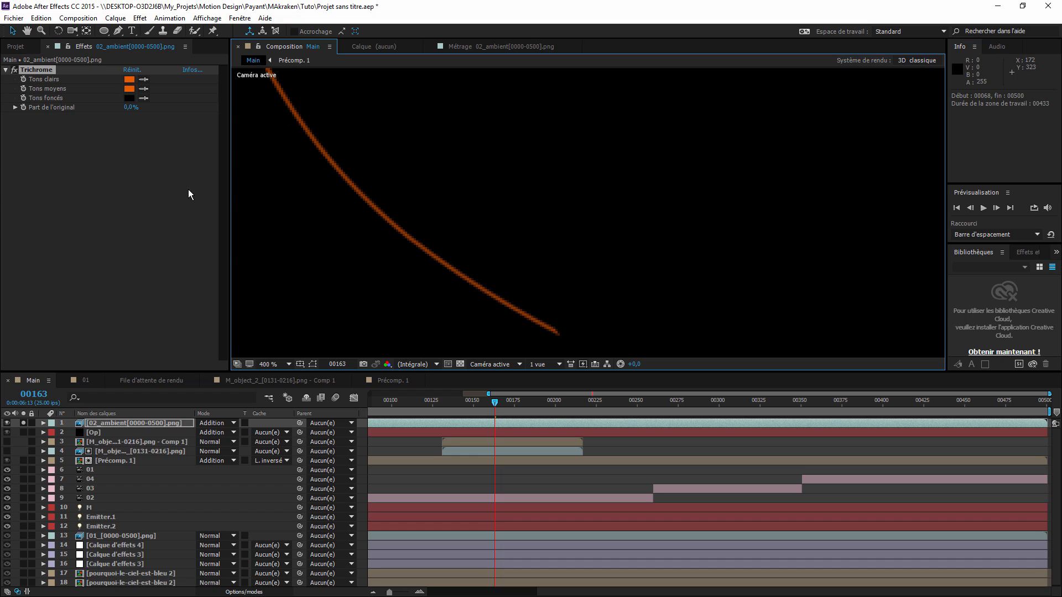
drag(132, 107, 111, 127)
Apply a Courbes effect to the 02_ambient layer and raise its RVB curve steeply to brighten the orange lines.
right_click(71, 158)
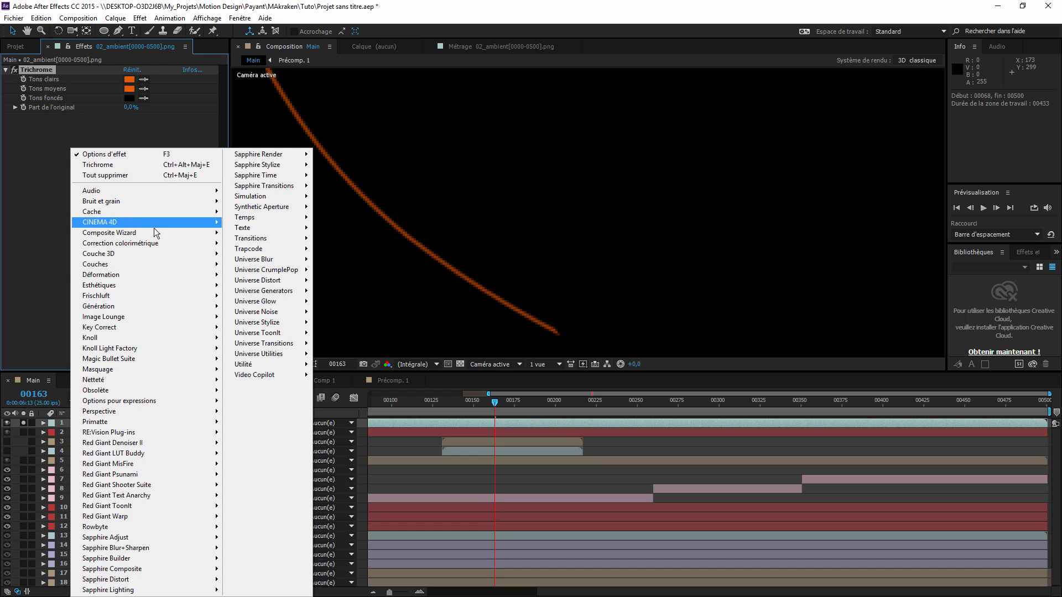
mouse_move(110, 244)
click(289, 358)
drag(137, 205, 106, 165)
scroll(411, 208, down, 4)
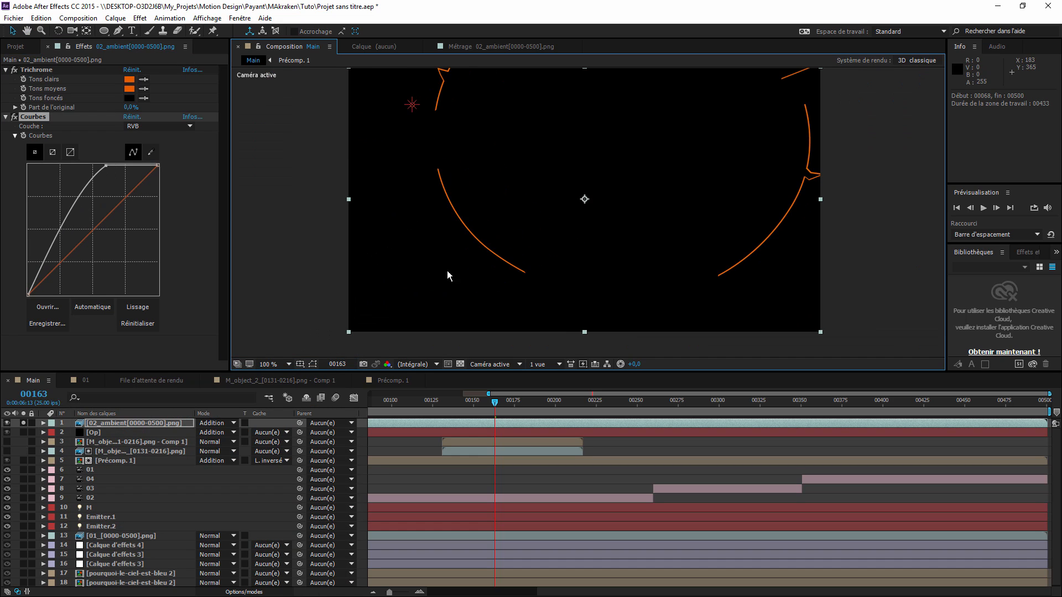
Compare the 02_ambient layer's lines with its effects switched off and on.
scroll(437, 271, up, 2)
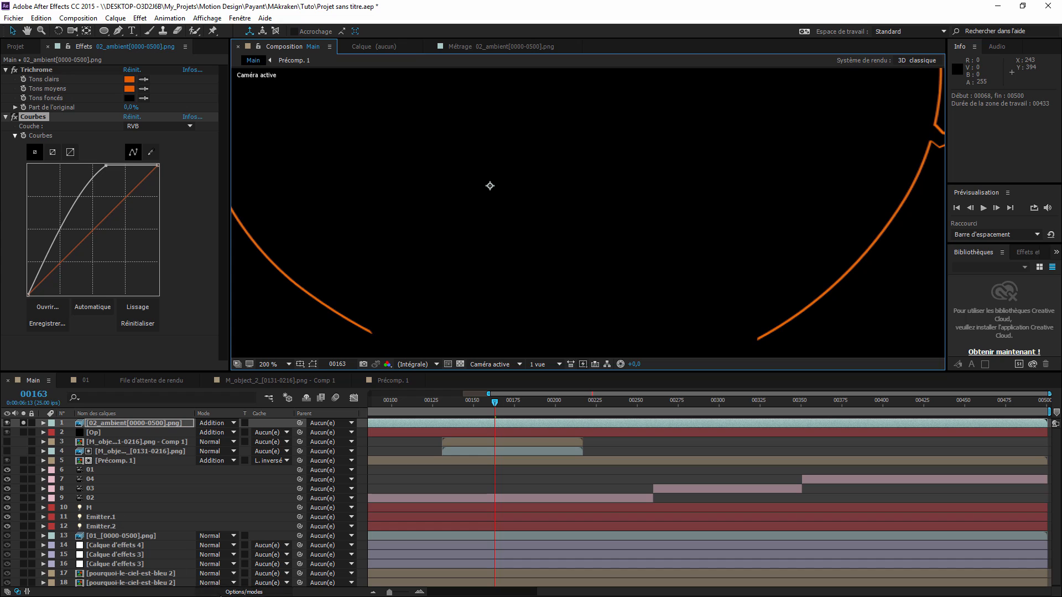
click(238, 591)
click(226, 423)
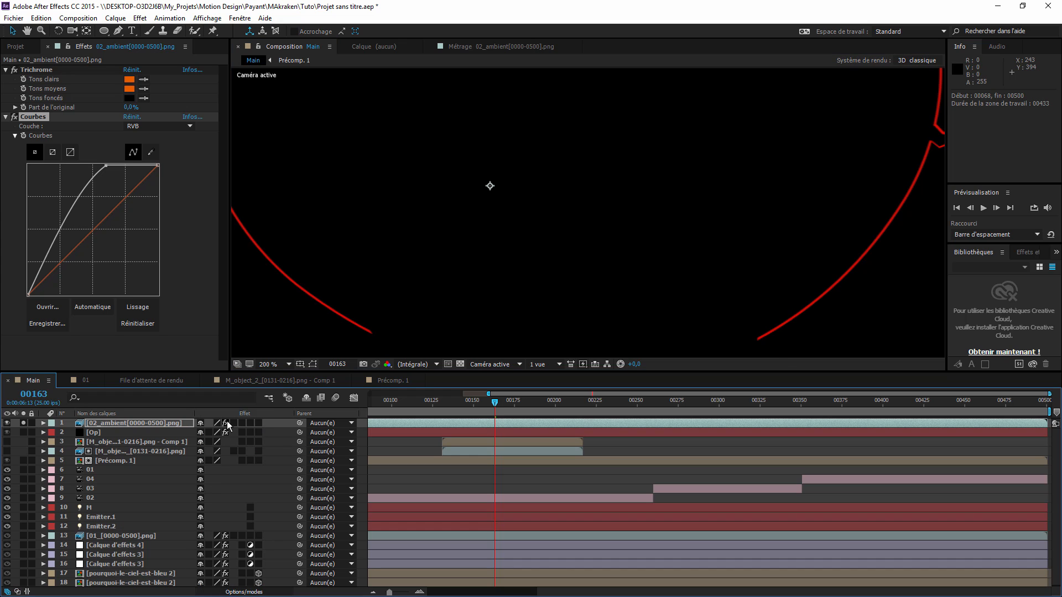
click(226, 424)
Turn off solo on the 02_ambient layer to show it over the full composition.
key(comma)
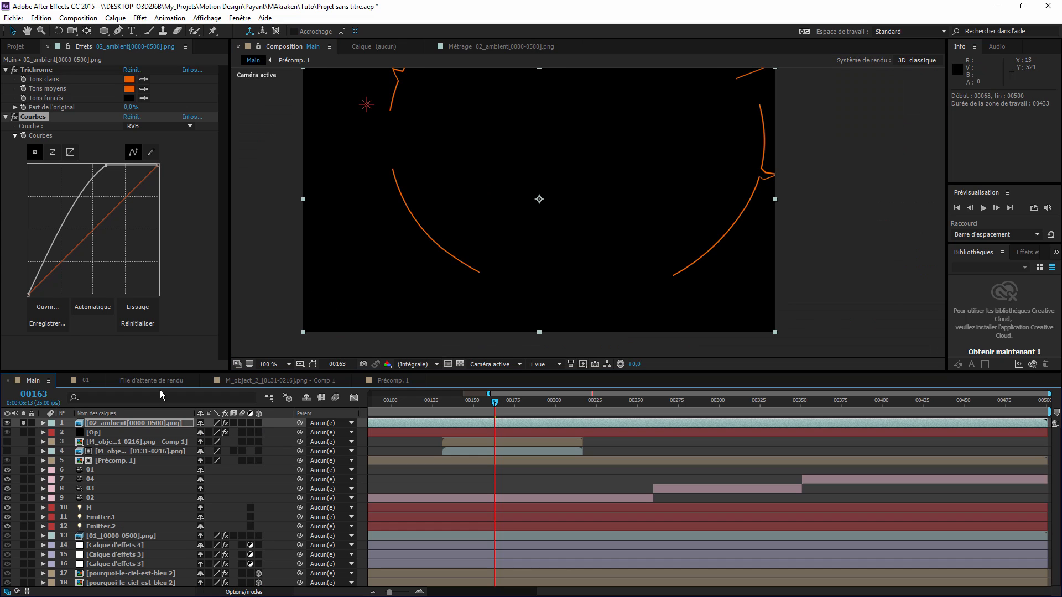
click(24, 423)
key(period)
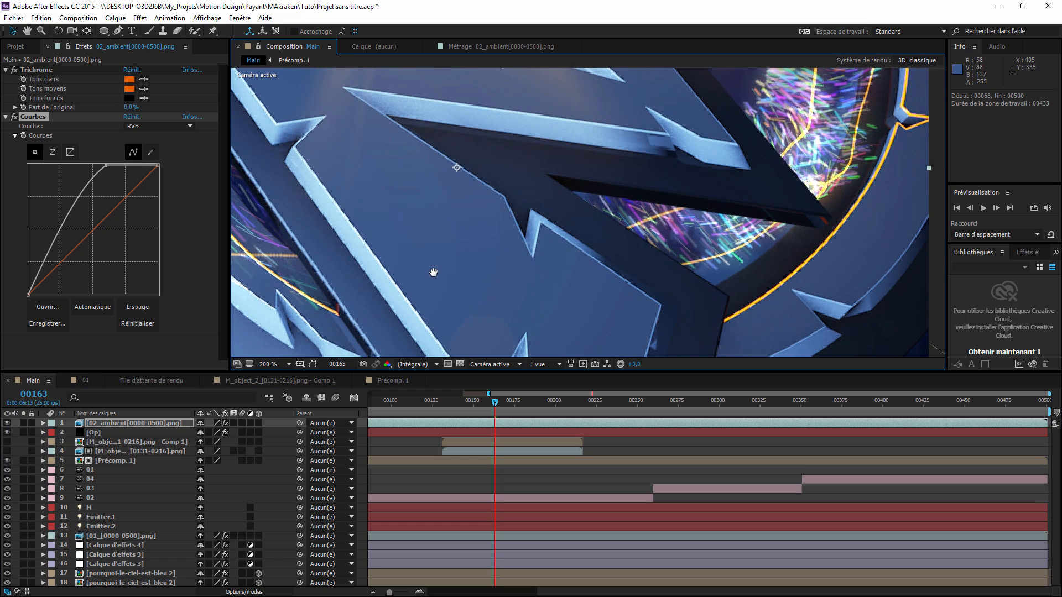
Compare the full composition with the 02_ambient layer's effects switched off and on.
click(225, 424)
click(225, 424)
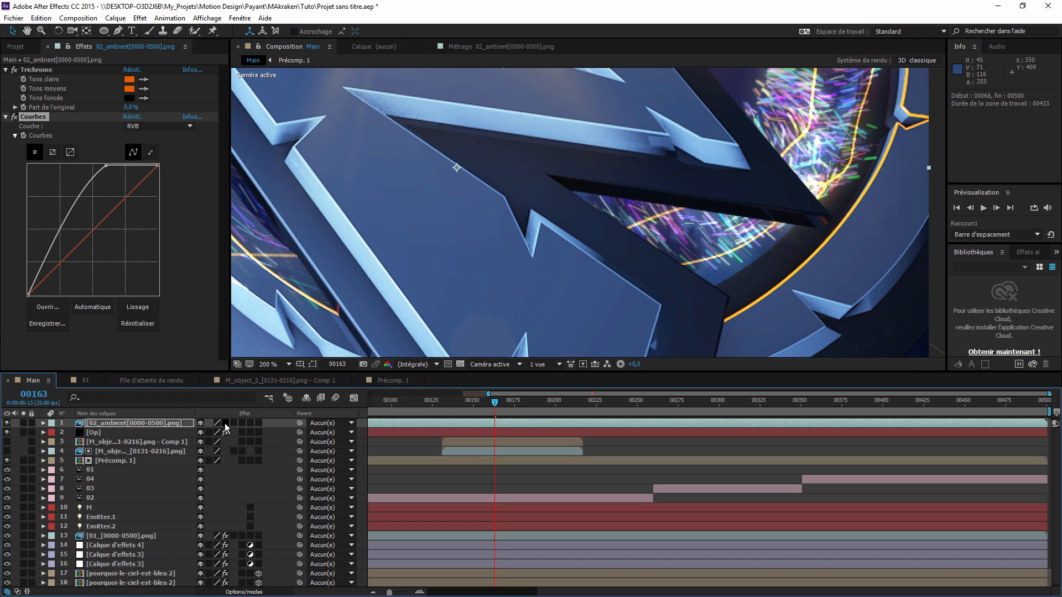
click(226, 423)
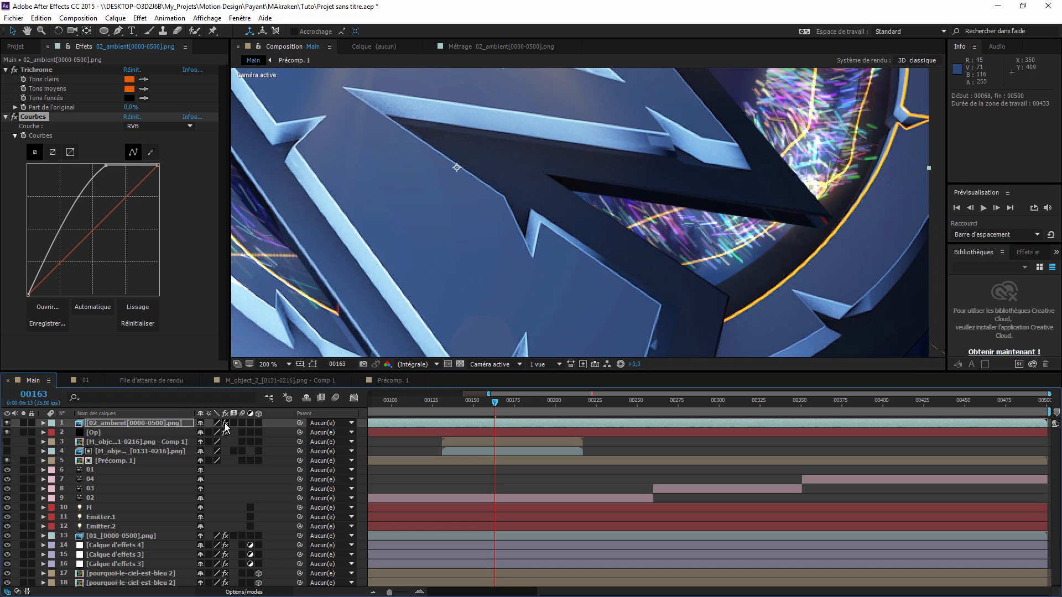
Shift Trichrome's colours toward red, setting Tons moyens to E61B00 and Tons clairs to E64100.
click(130, 89)
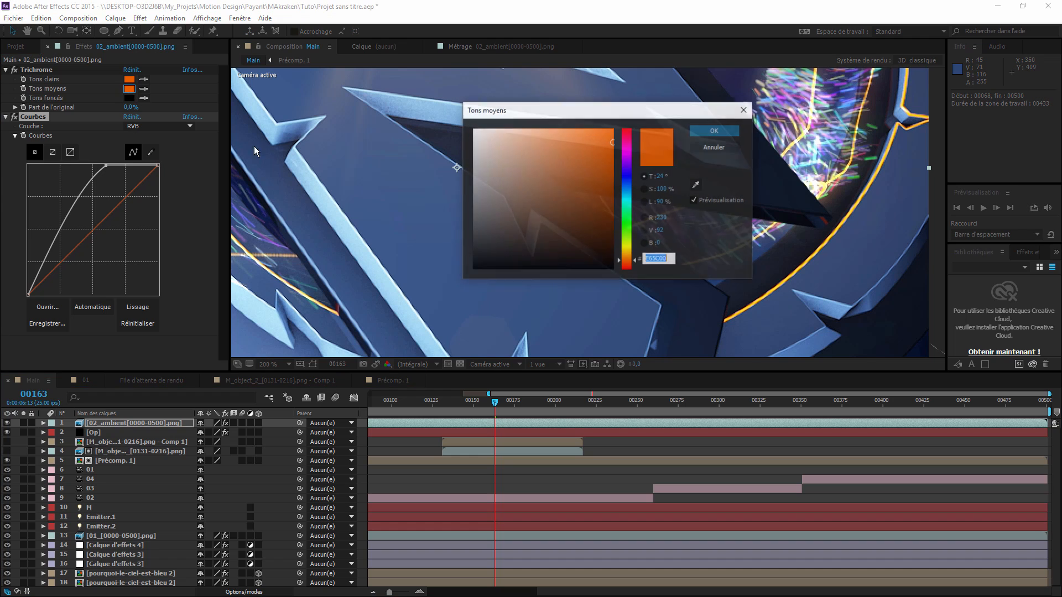
click(626, 267)
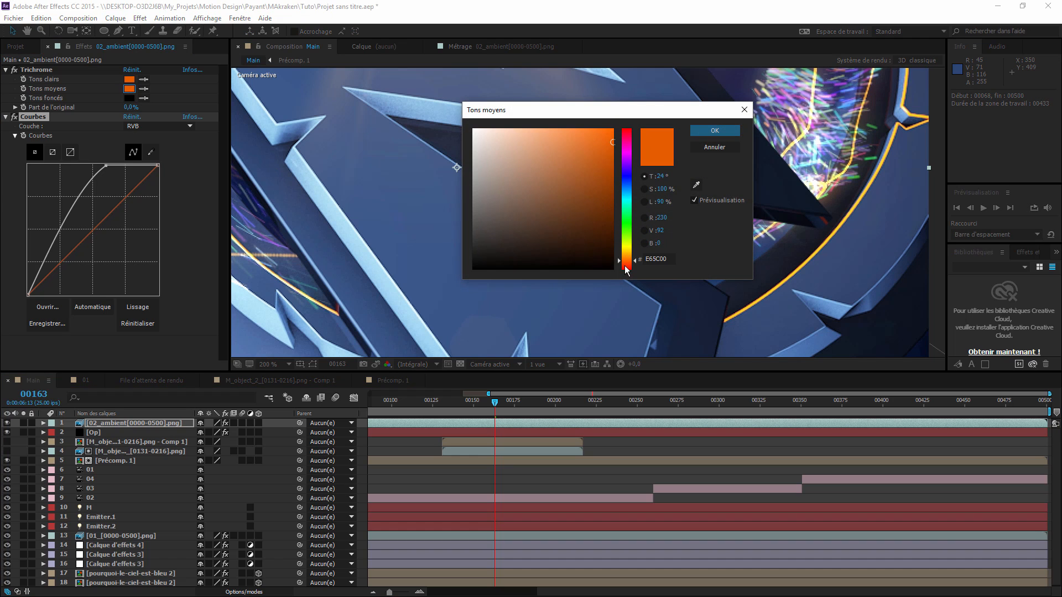
click(714, 131)
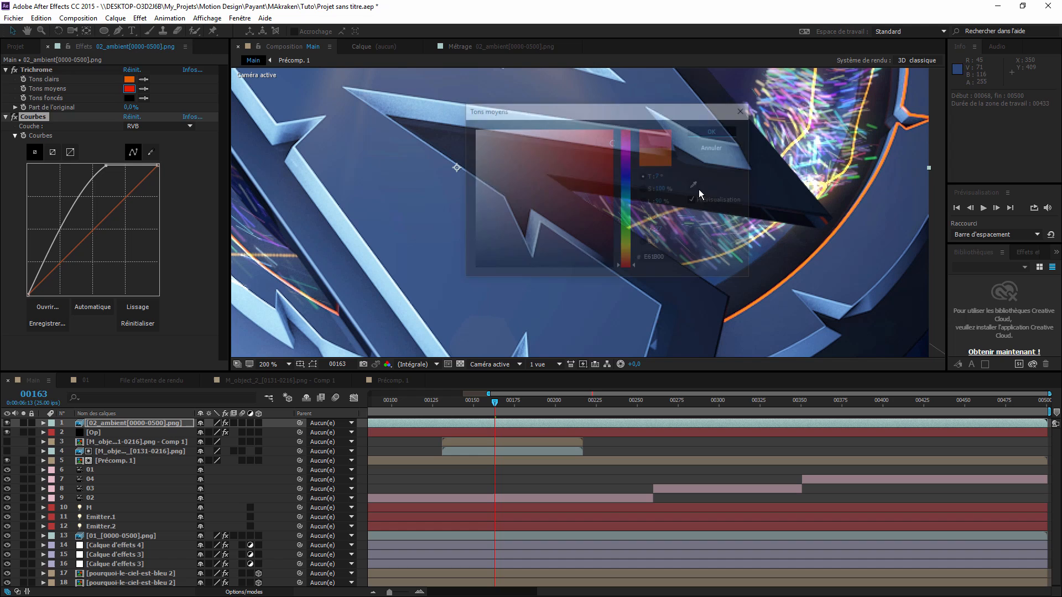
click(129, 79)
click(626, 267)
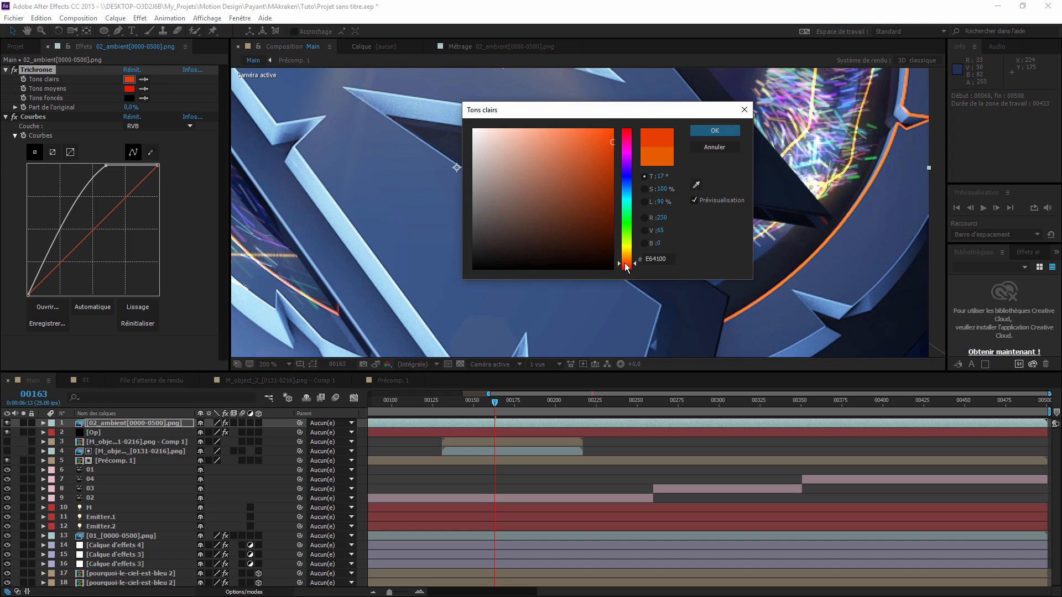
click(714, 131)
Compare the whole frame with the 02_ambient layer hidden and shown.
scroll(695, 263, down, 1)
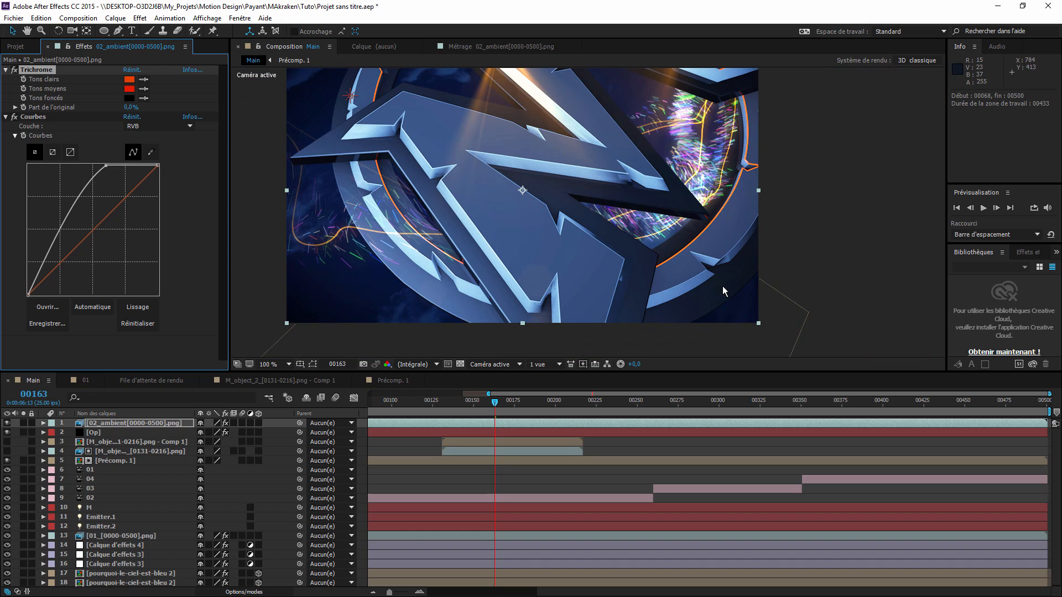
drag(408, 190, 410, 195)
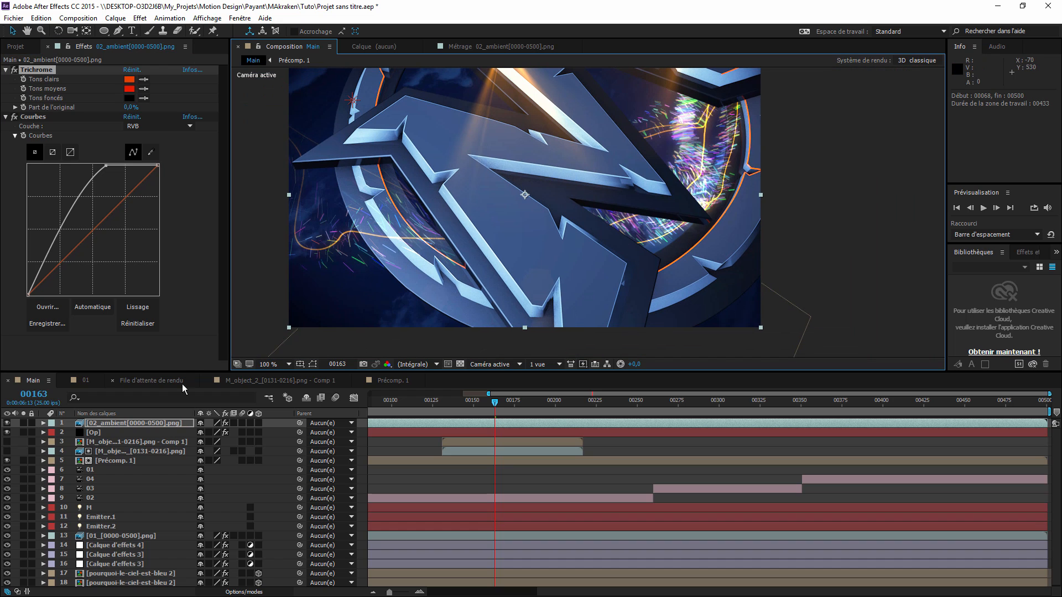
click(8, 424)
click(8, 424)
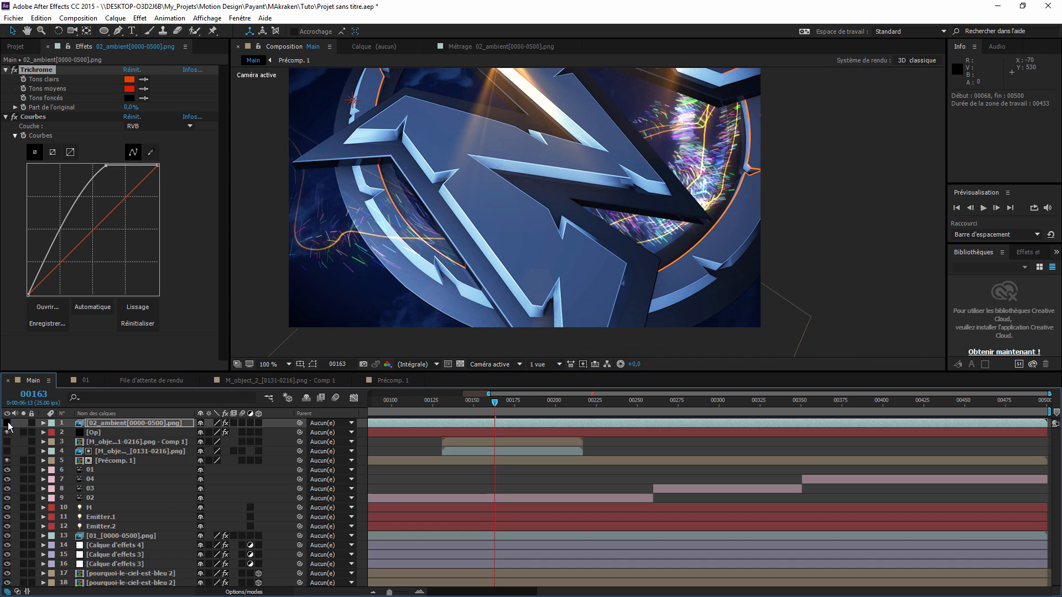
click(8, 424)
click(7, 423)
drag(532, 328, 538, 335)
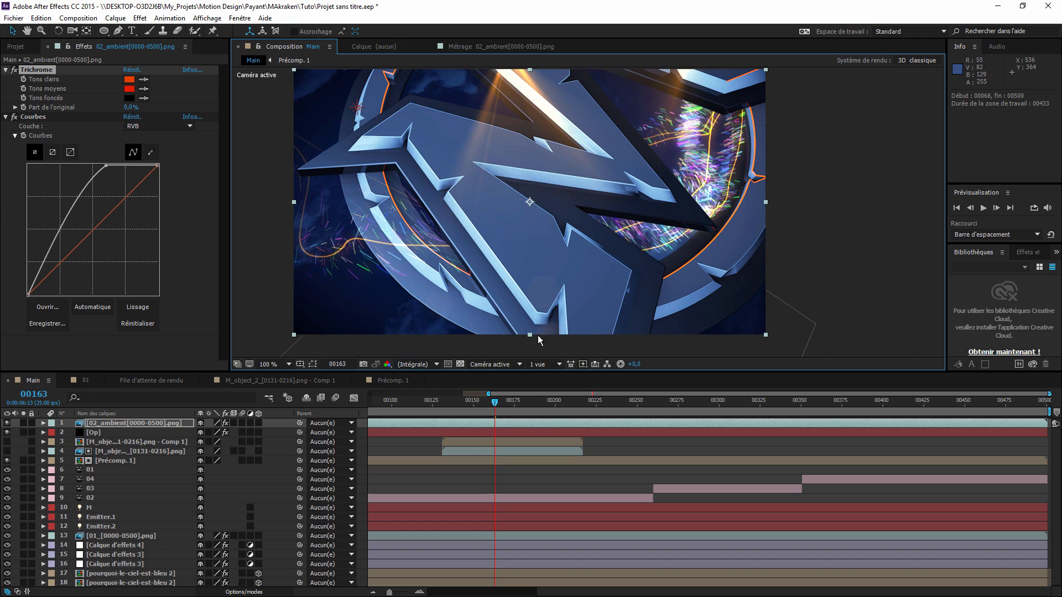
Select the 02_ambient layer and collapse the settings of its Trichrome and Courbes effects.
click(138, 423)
click(6, 116)
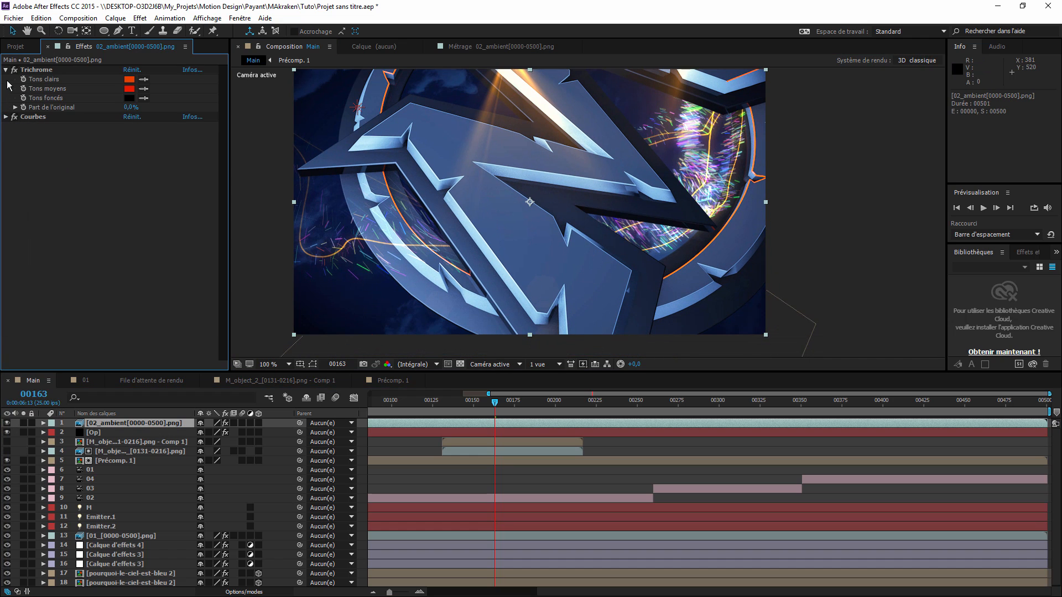
click(6, 70)
right_click(89, 150)
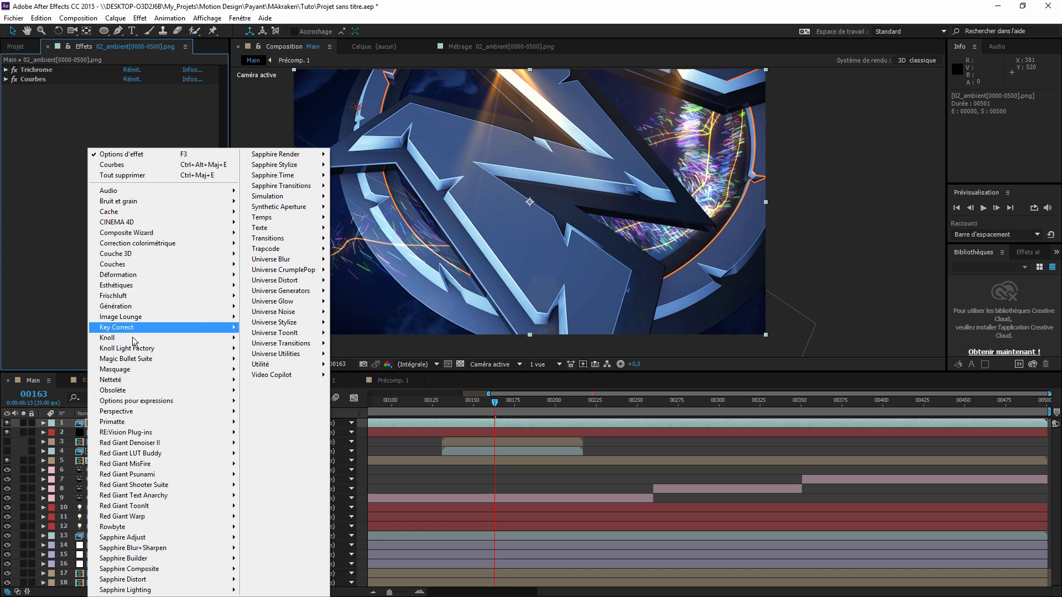
click(43, 479)
Open Précomp. 1 and copy the Lueur diffuse and Lueur diffuse 2 effects from the Line layer below the first Par layer.
click(107, 460)
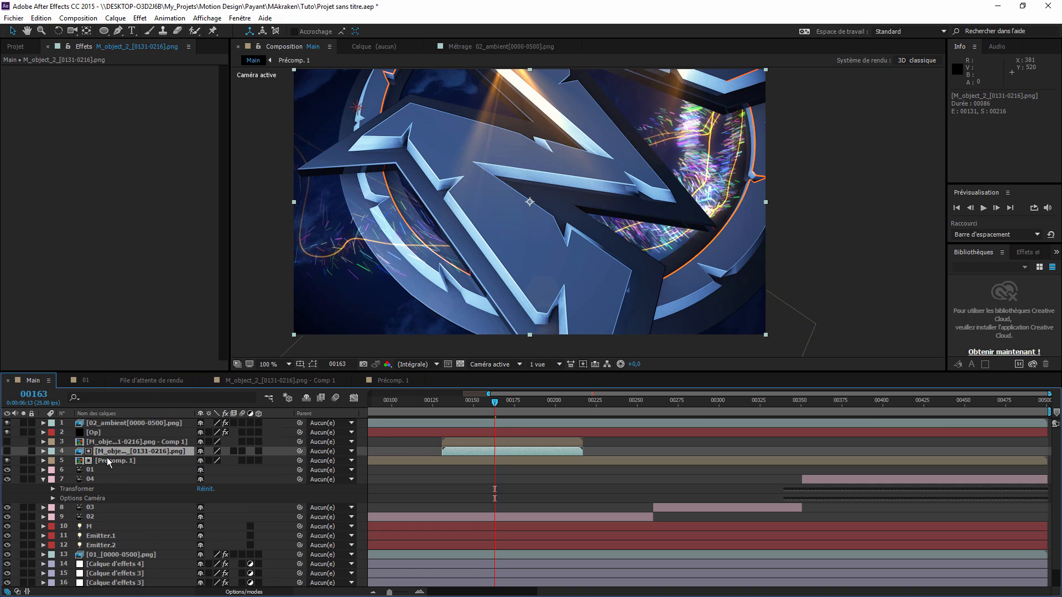
double_click(106, 461)
click(99, 461)
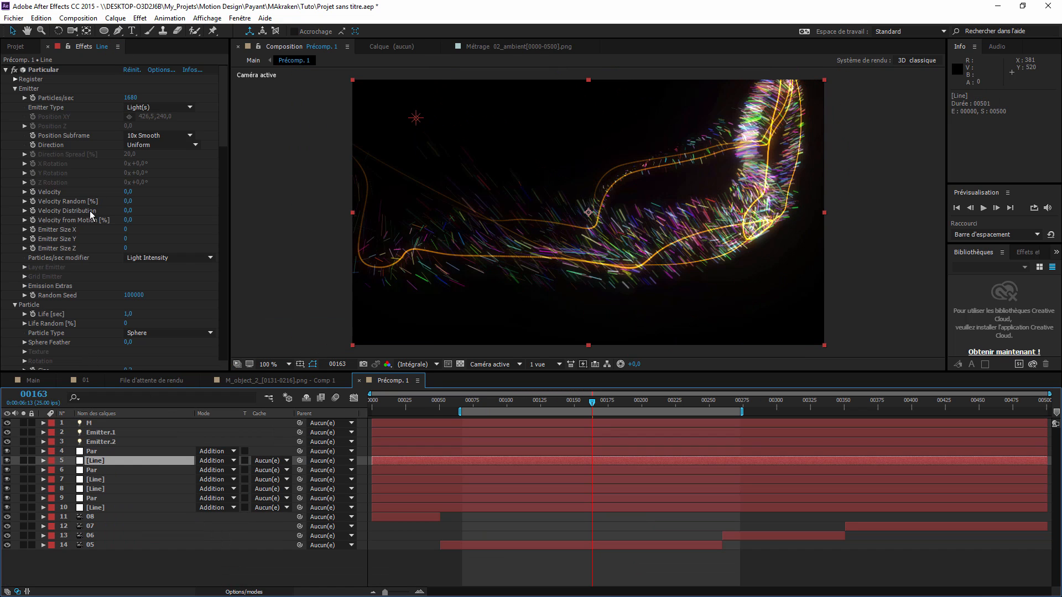
scroll(93, 216, down, 10)
scroll(16, 80, up, 2)
click(6, 69)
click(29, 80)
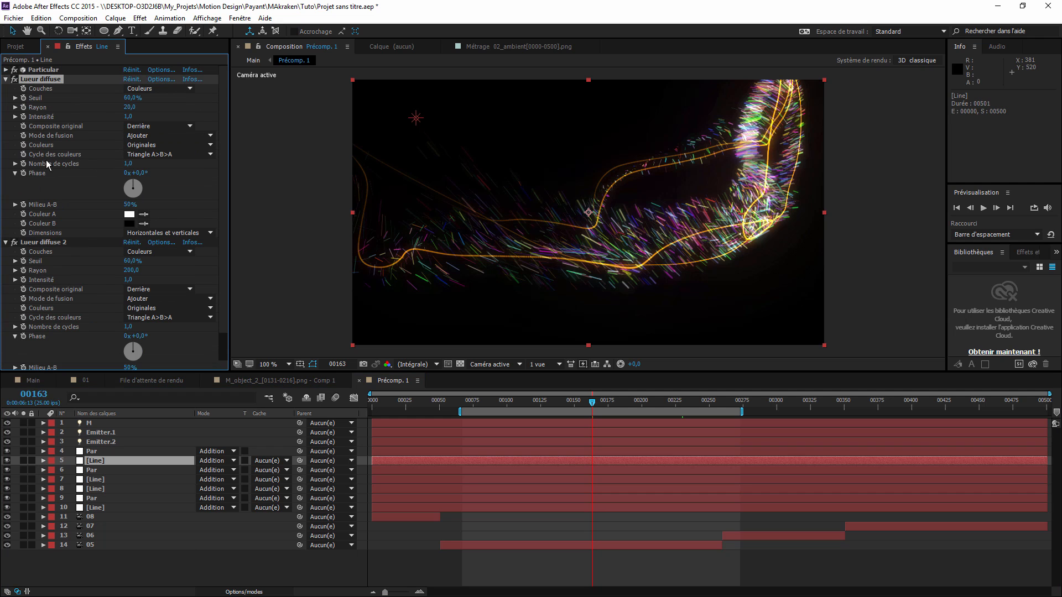
ctrl+click(44, 242)
key(ctrl+c)
Return to the Main composition and paste the two copied glow effects onto the 02_ambient layer.
click(253, 60)
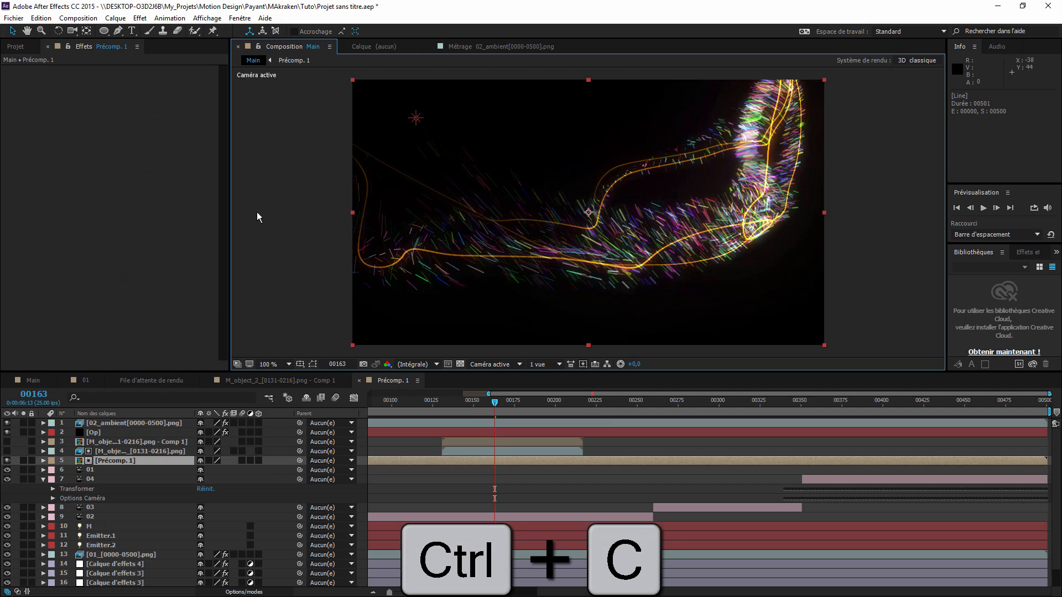
click(101, 423)
key(ctrl+v)
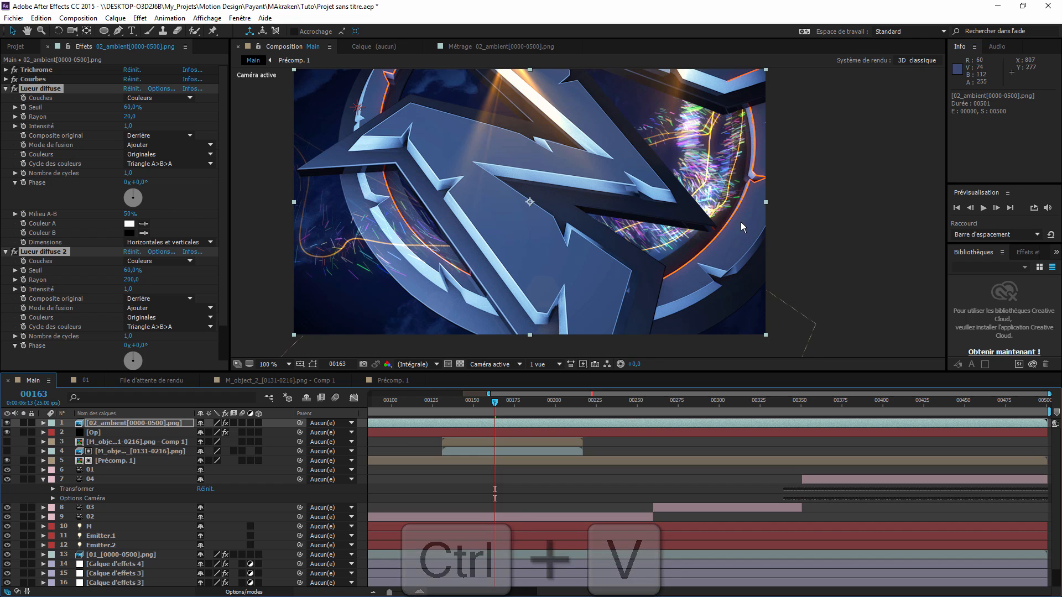
Solo the 02_ambient layer and set Trichrome's Tons clairs to the brighter orange F25500.
click(23, 424)
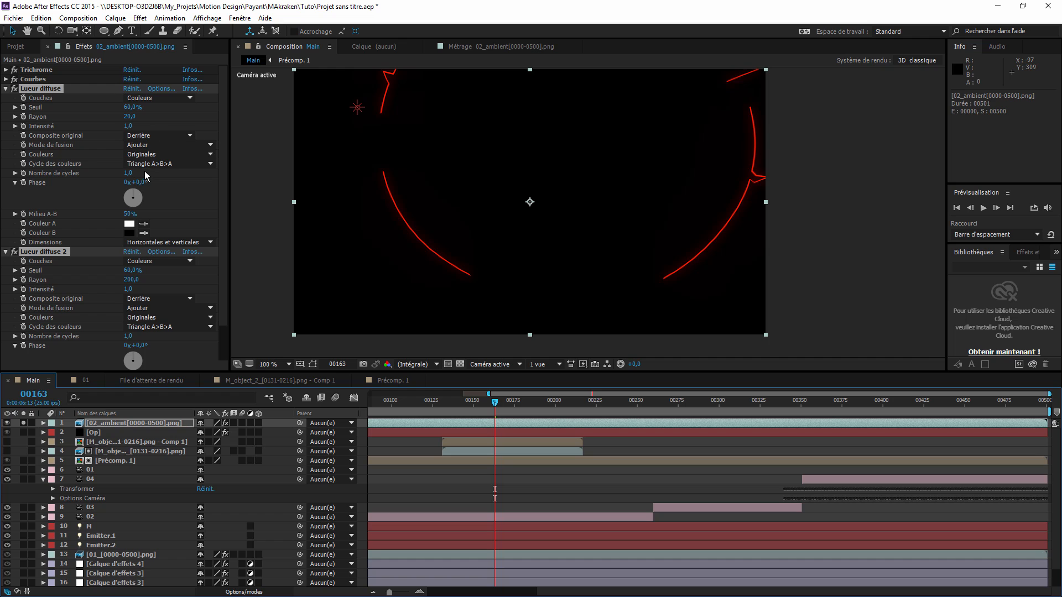
click(6, 70)
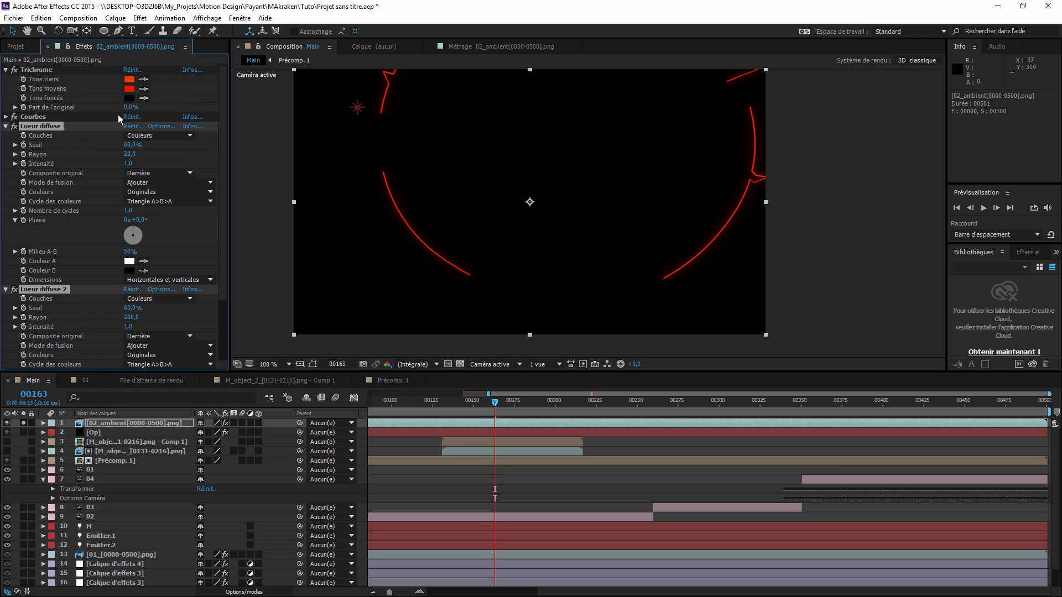
click(129, 79)
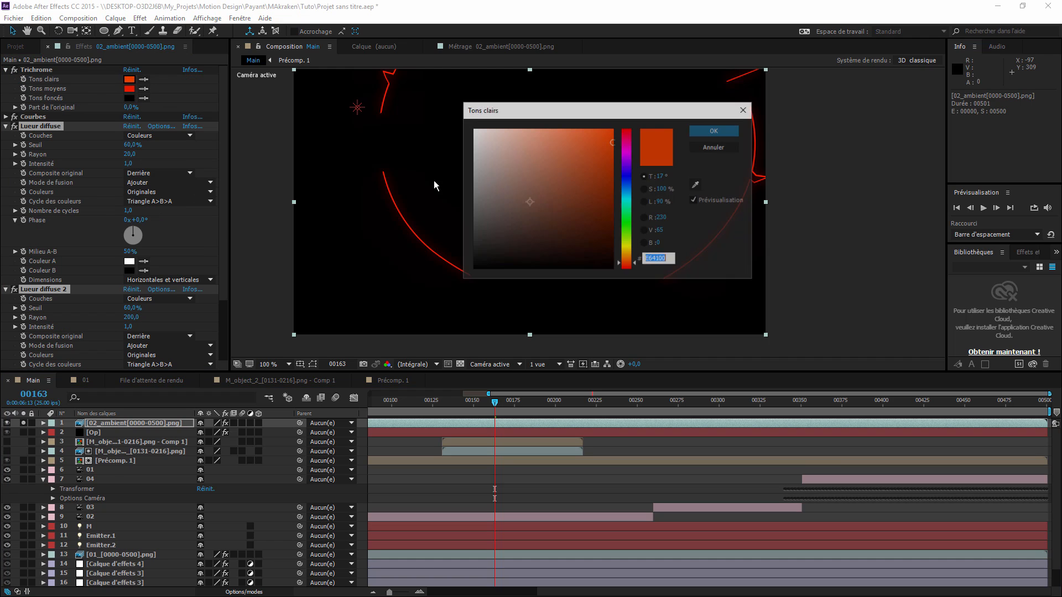
click(627, 262)
drag(607, 135, 615, 136)
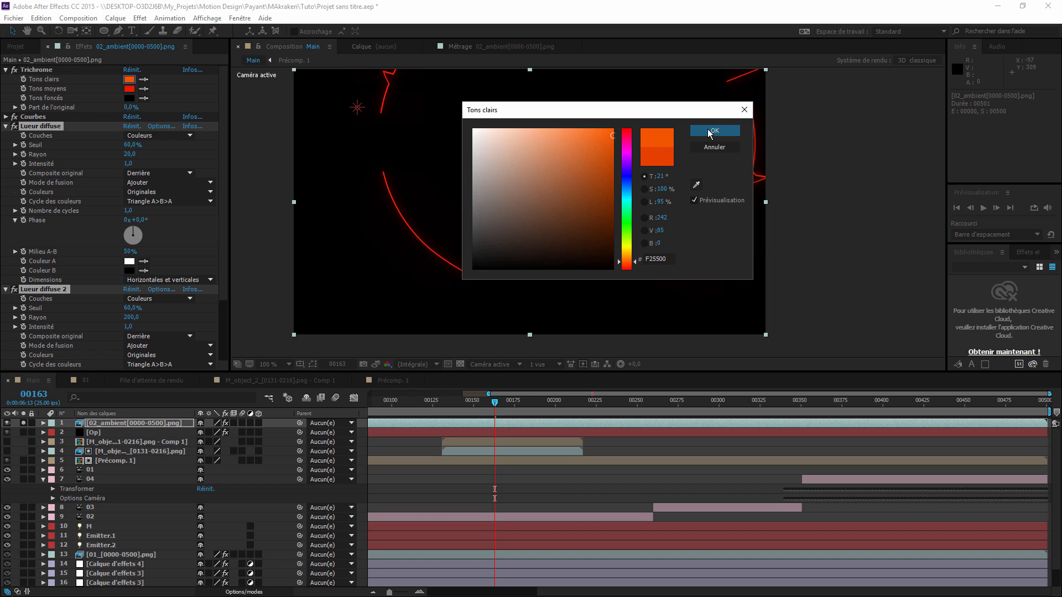
click(715, 130)
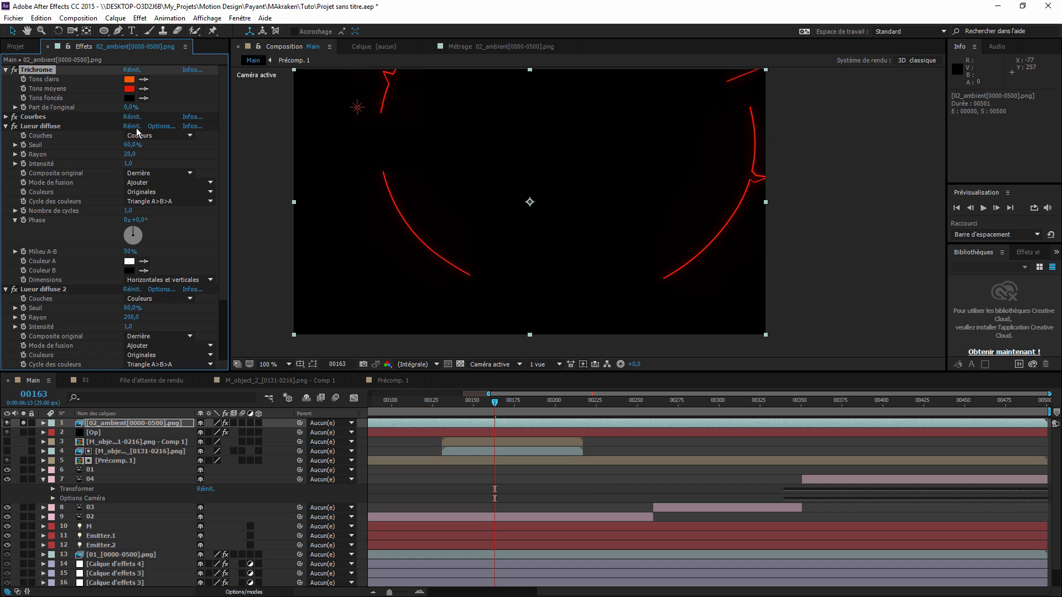
Set Trichrome's Tons moyens to the orange sampled from the Tons clairs swatch, and turn off the 02_ambient layer's solo.
click(144, 89)
click(129, 77)
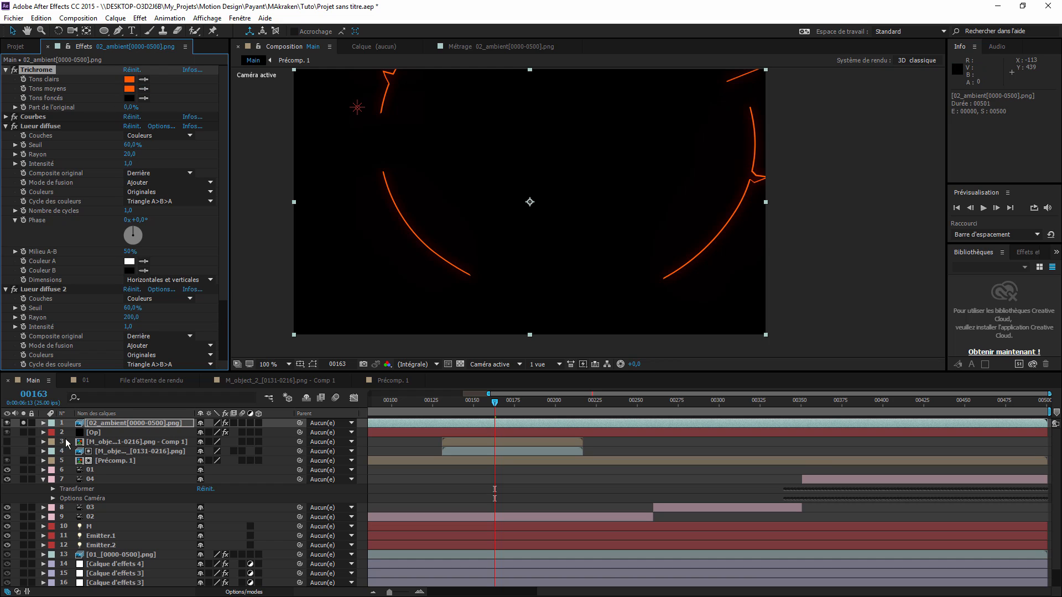
click(23, 423)
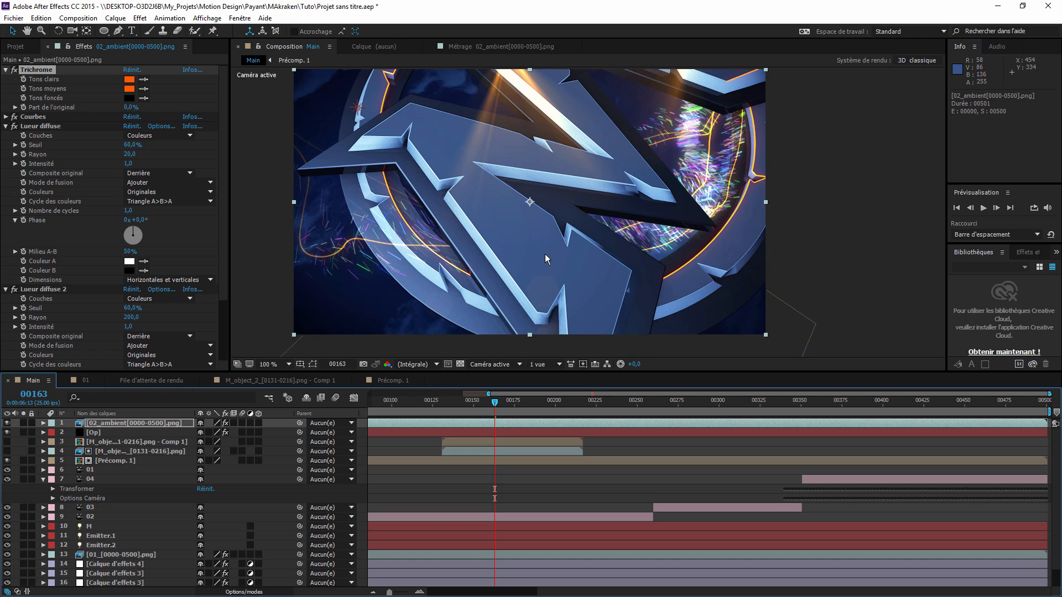
Switch off Lueur diffuse 2 and solo the 02_ambient layer to check the first Lueur diffuse on its own.
click(128, 164)
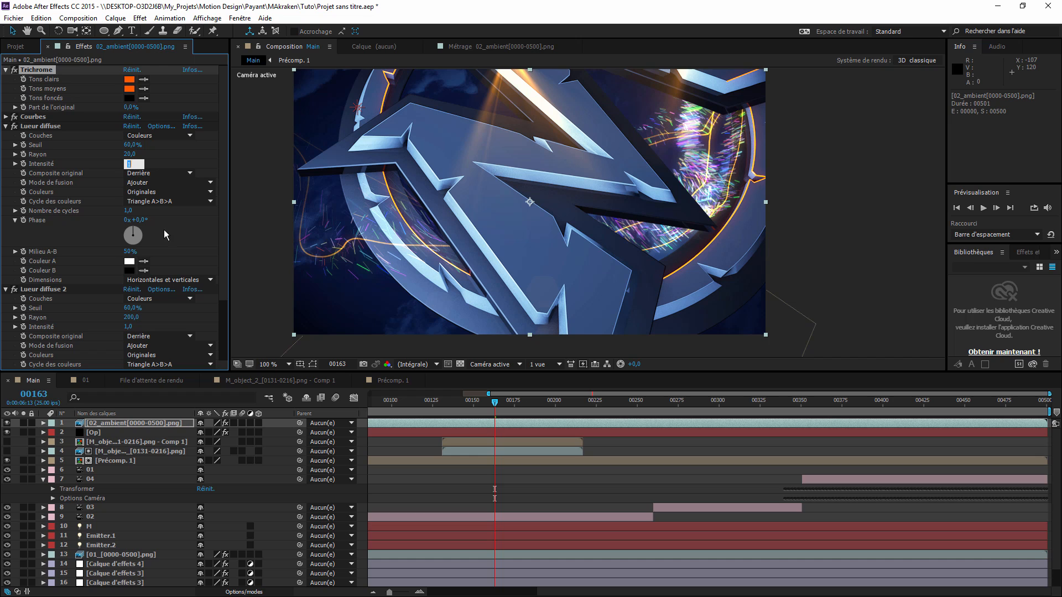
click(15, 289)
click(23, 423)
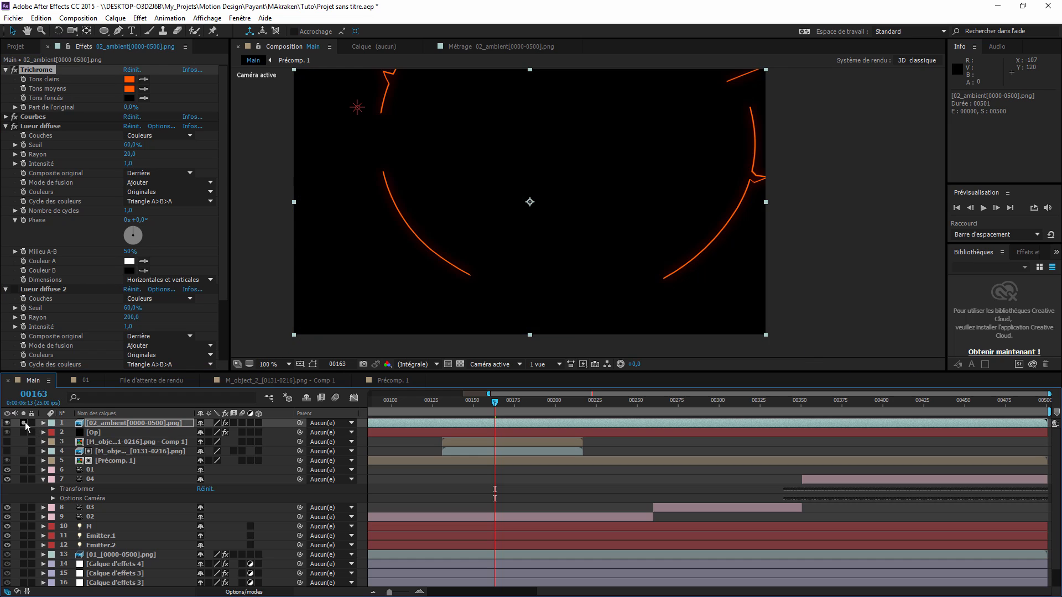
click(14, 126)
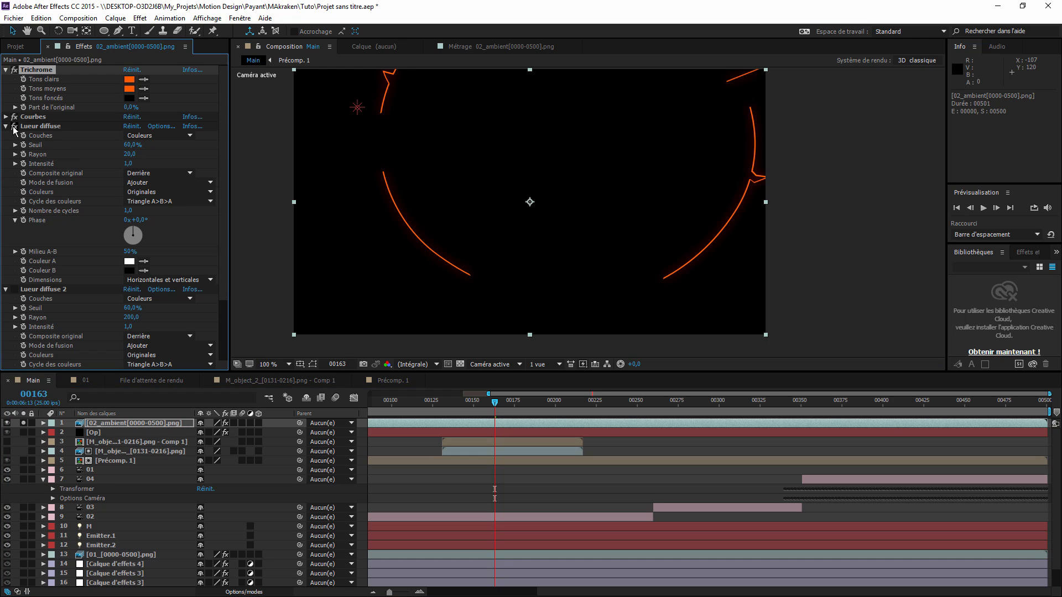
Set the first Lueur diffuse's Seuil to 40,0% and its Intensité to 2,0.
drag(128, 144, 180, 153)
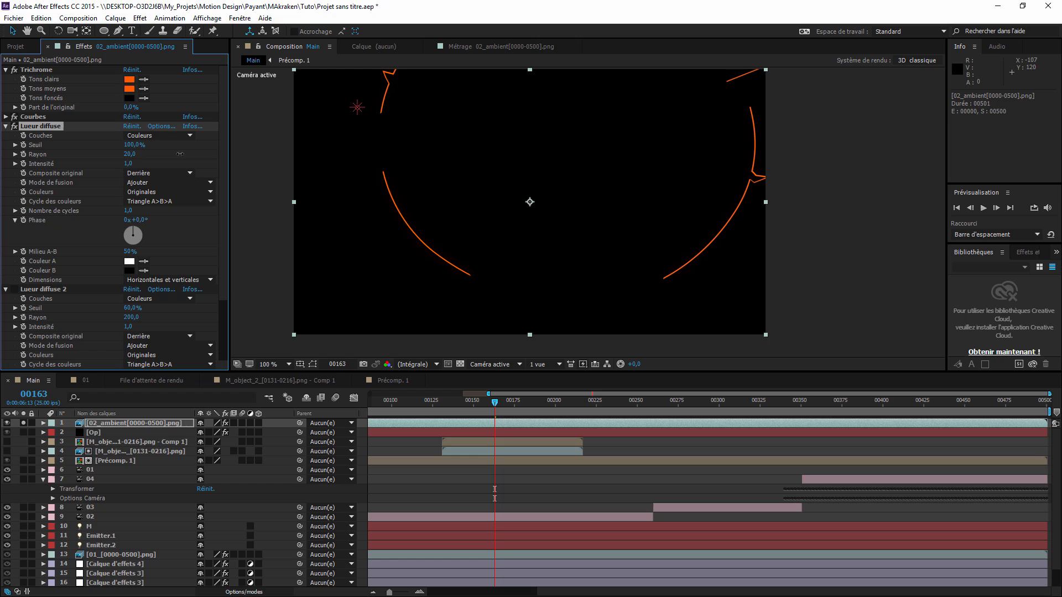
click(133, 146)
text(50)
click(145, 162)
click(132, 145)
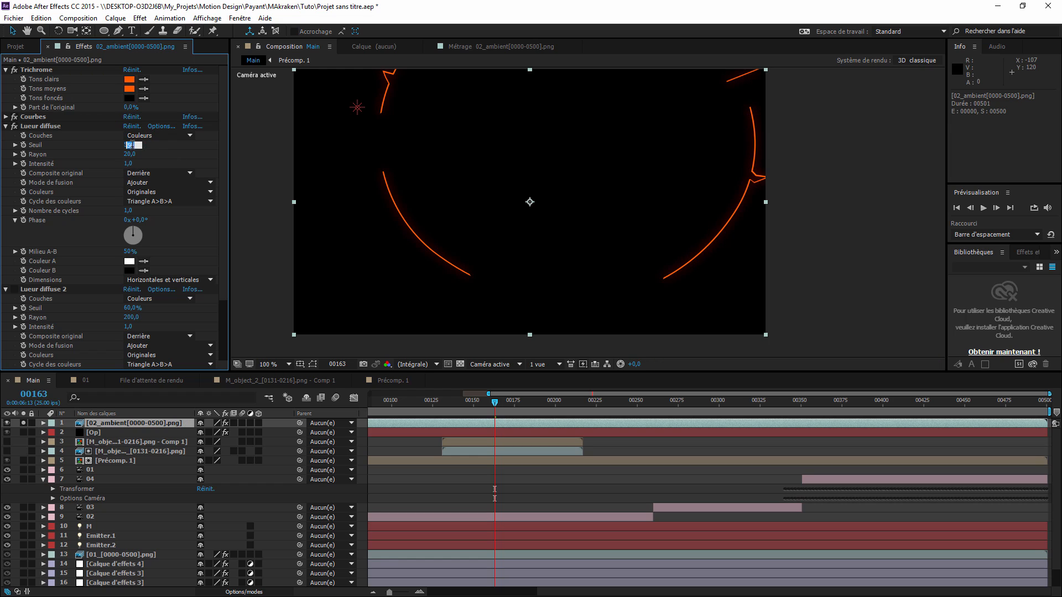
text(40)
click(158, 150)
click(129, 163)
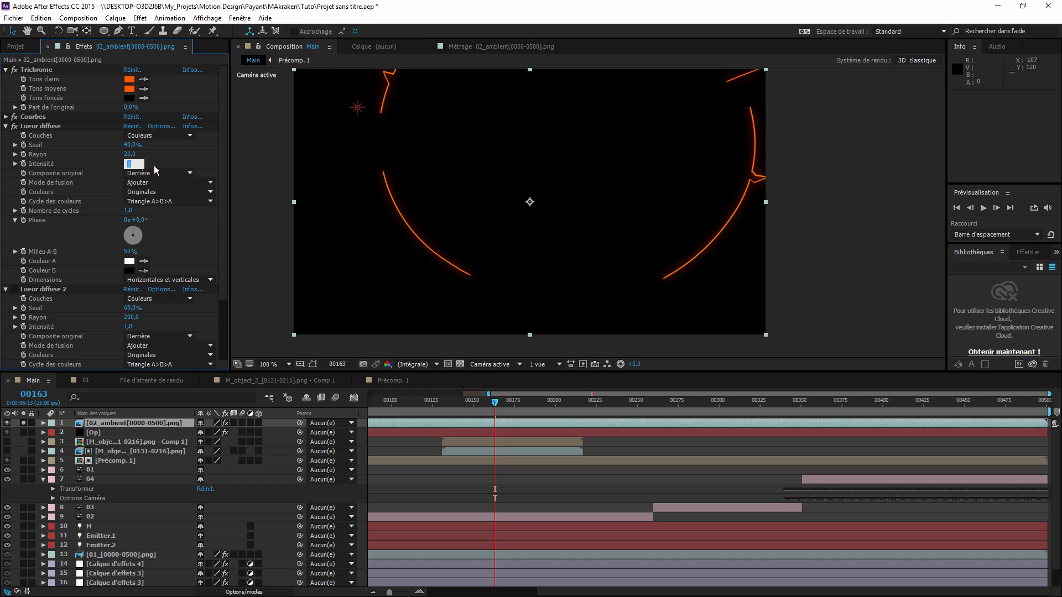
key(Return)
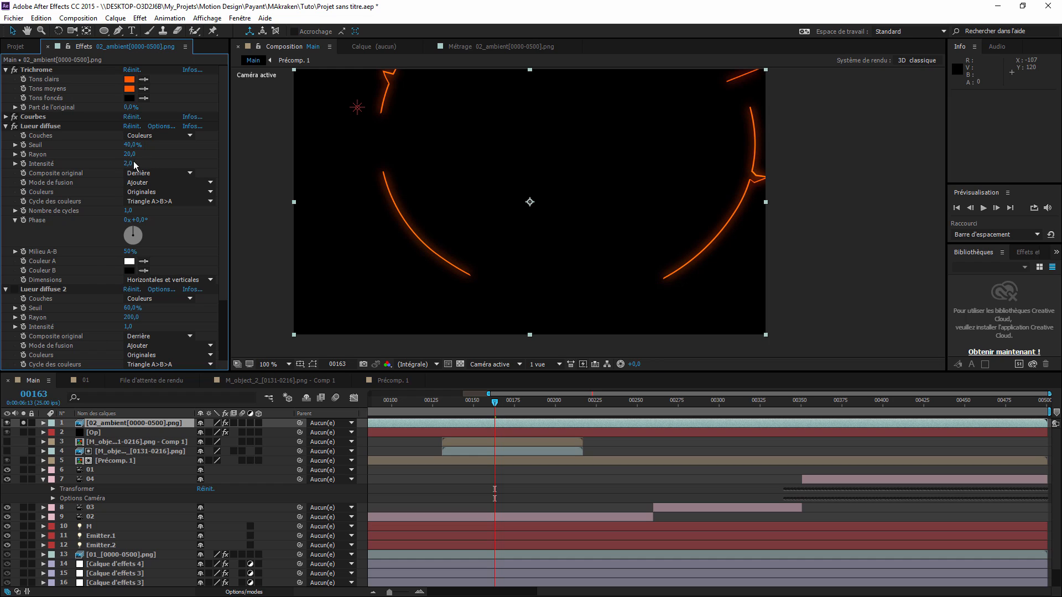
Switch Lueur diffuse 2 back on and set its Intensité to 5,0.
click(14, 289)
click(128, 326)
text(4)
click(128, 326)
text(10)
key(Return)
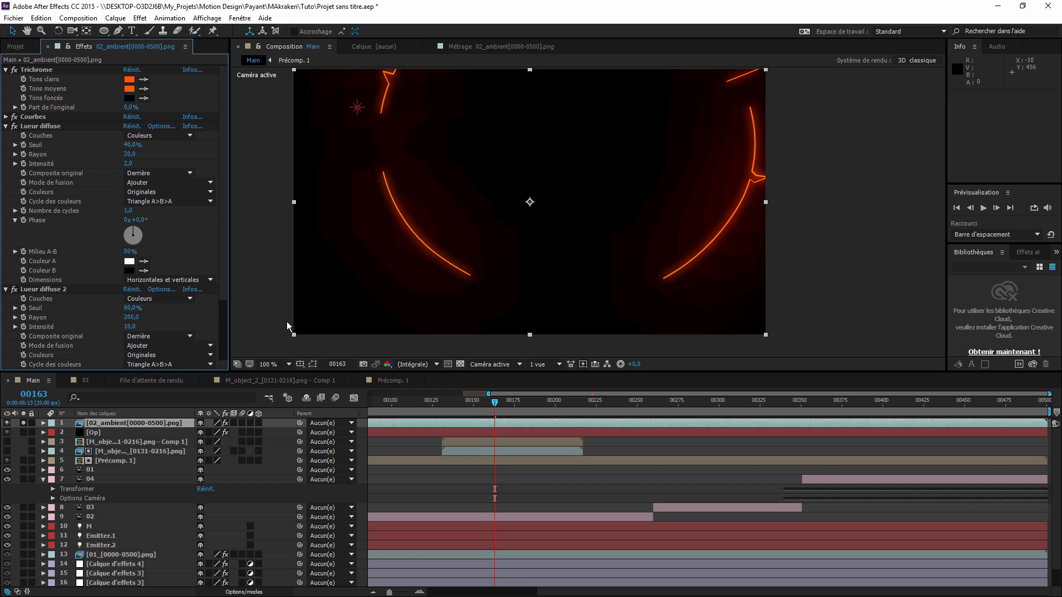
click(132, 326)
text(5)
key(Return)
Soften the first Lueur diffuse by setting its Rayon to 10,0 and Intensité to 1,0.
key(period)
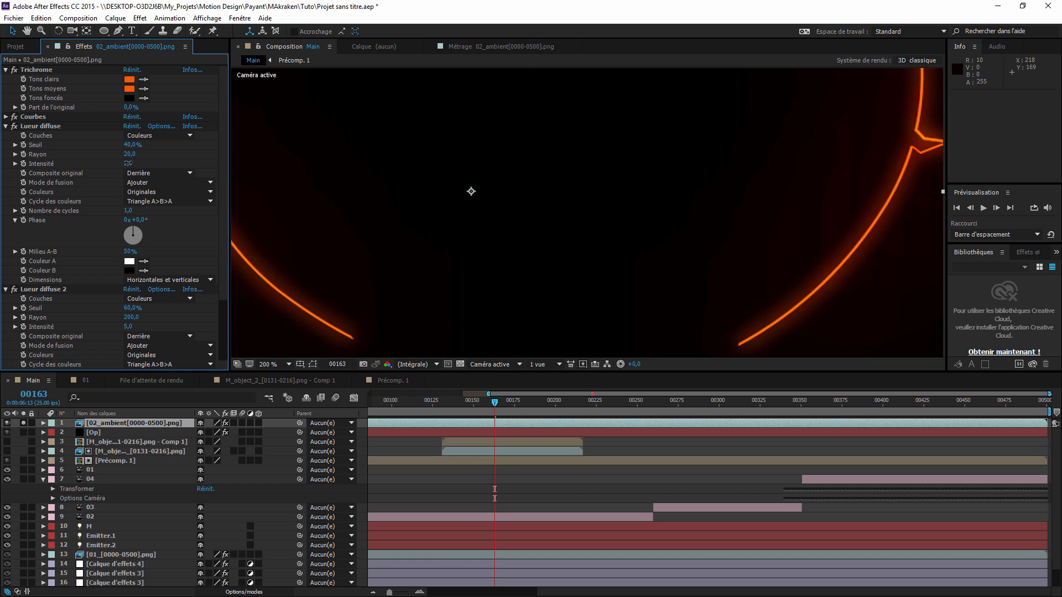
click(129, 163)
text(1)
key(Return)
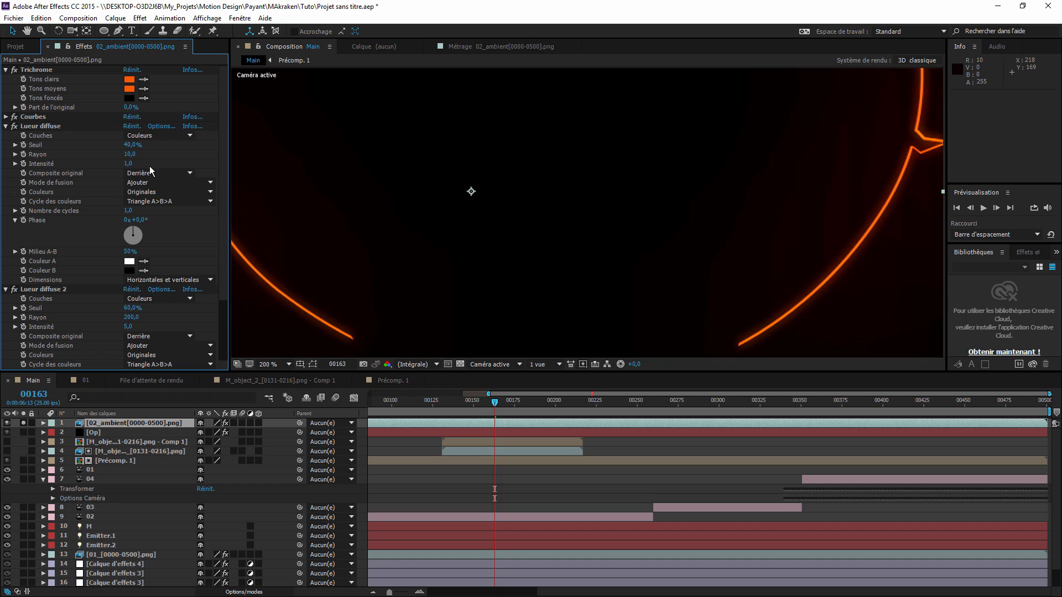
Delete the Lueur diffuse 2 effect from the 02_ambient layer.
click(14, 289)
click(47, 291)
key(Delete)
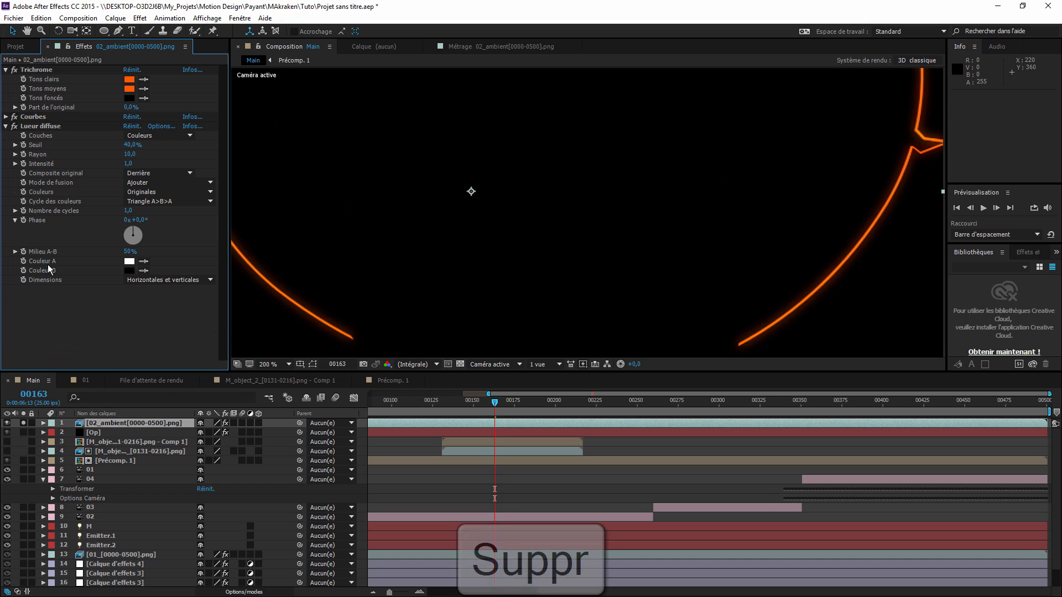
Duplicate the Lueur diffuse effect on the 02_ambient layer and set the copy's Rayon to 40,0.
click(52, 126)
key(ctrl+d)
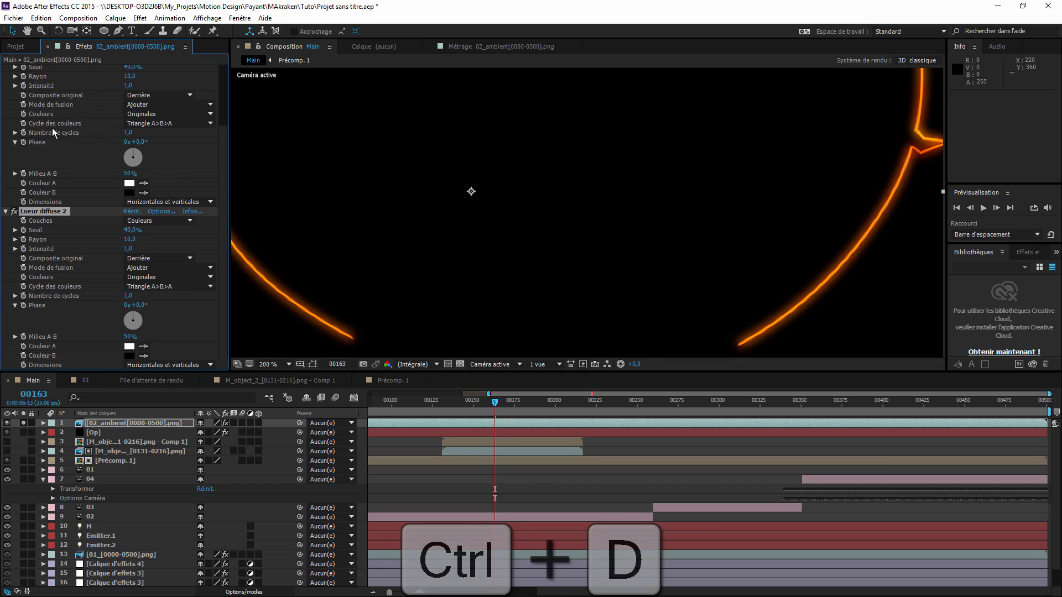
click(128, 241)
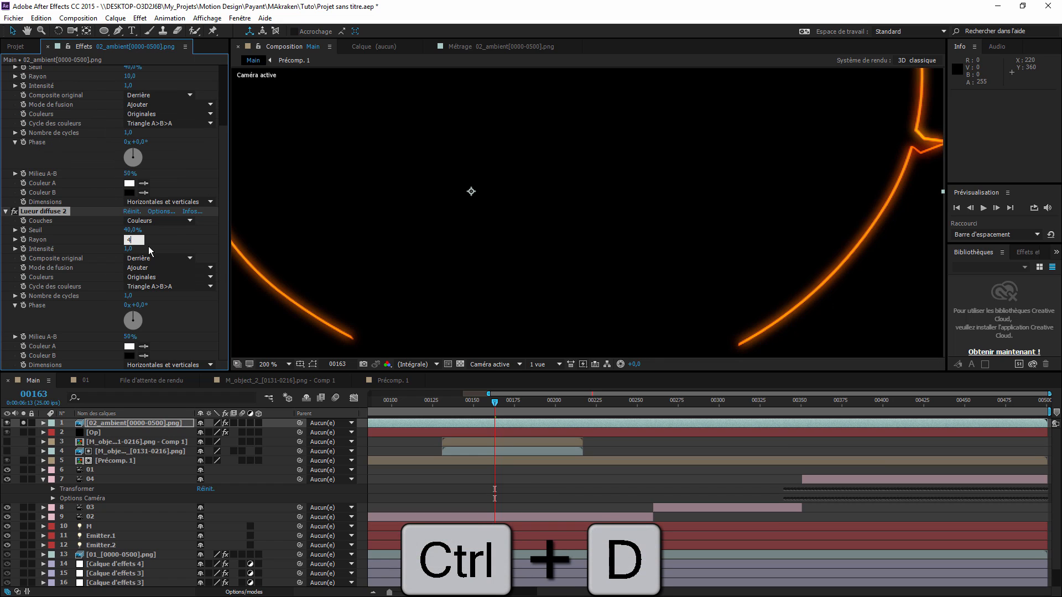
text(50)
click(149, 244)
click(128, 240)
key(Return)
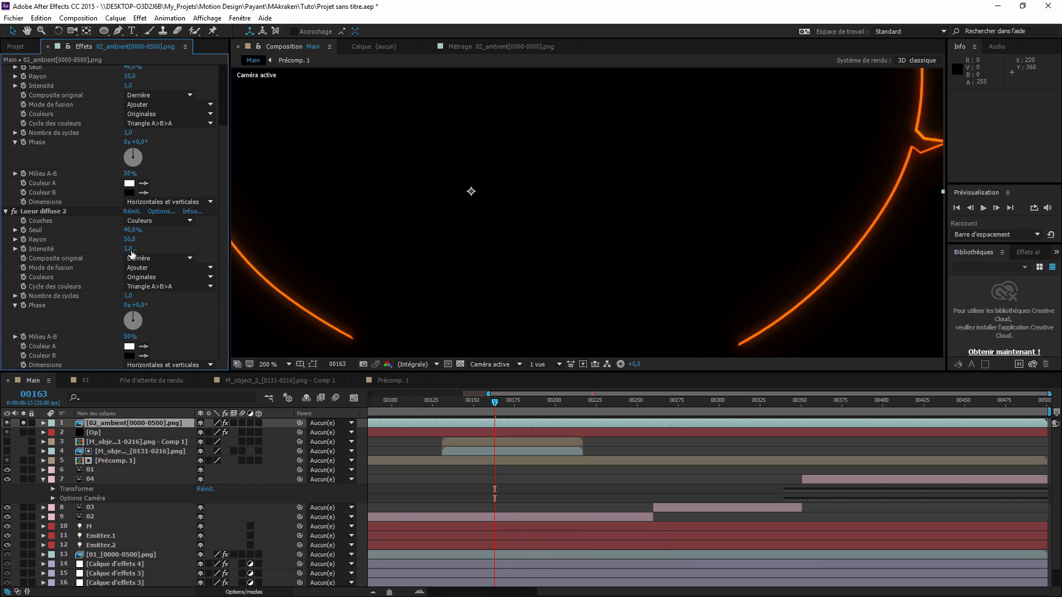
click(129, 241)
text(4)
Duplicate Lueur diffuse 2 and set the new copy's Rayon to 100,0.
click(56, 211)
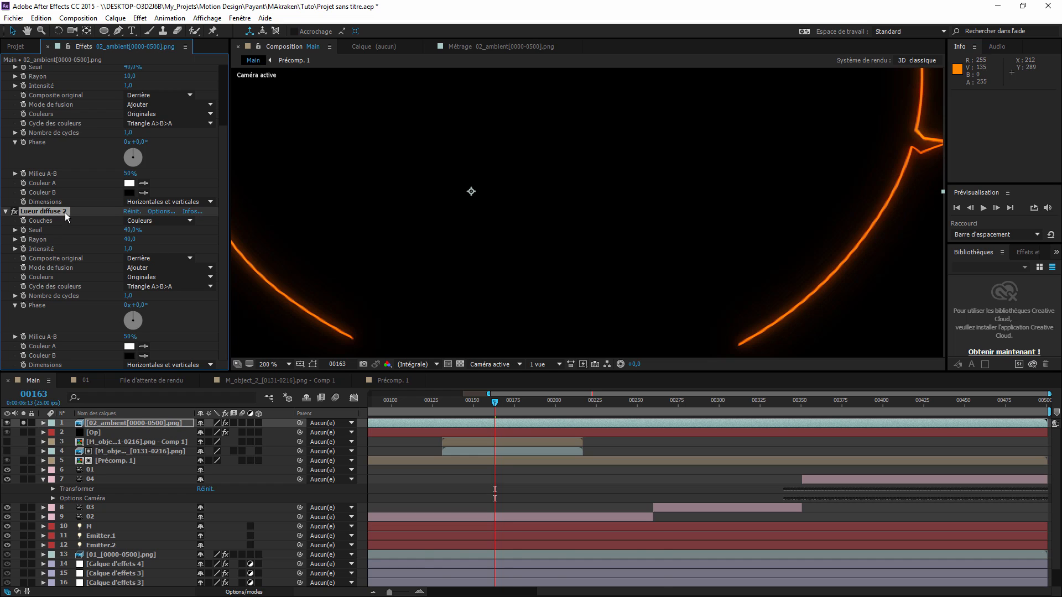
key(ctrl+d)
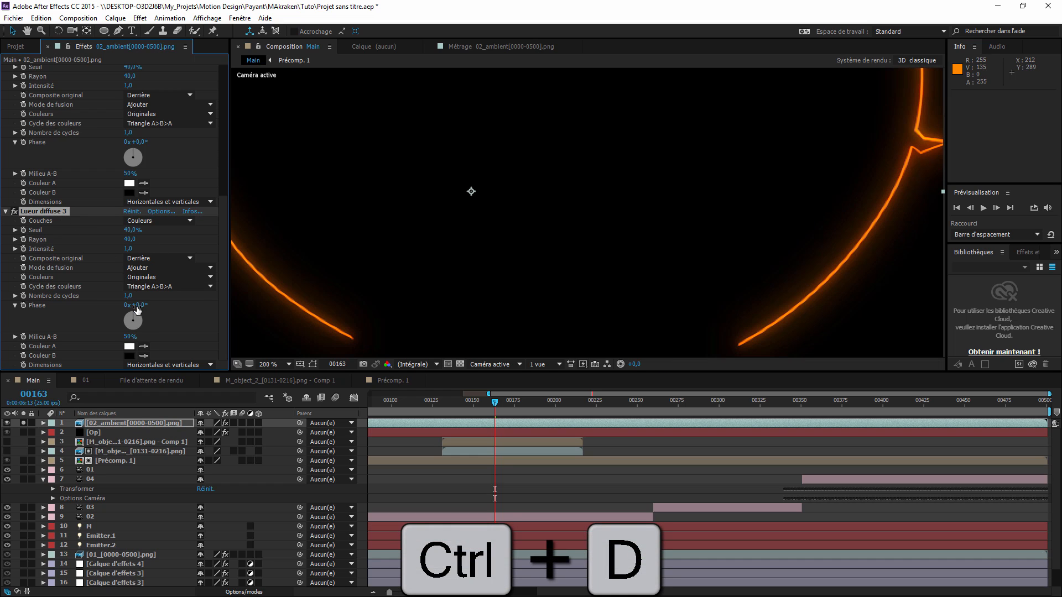
drag(126, 240, 161, 241)
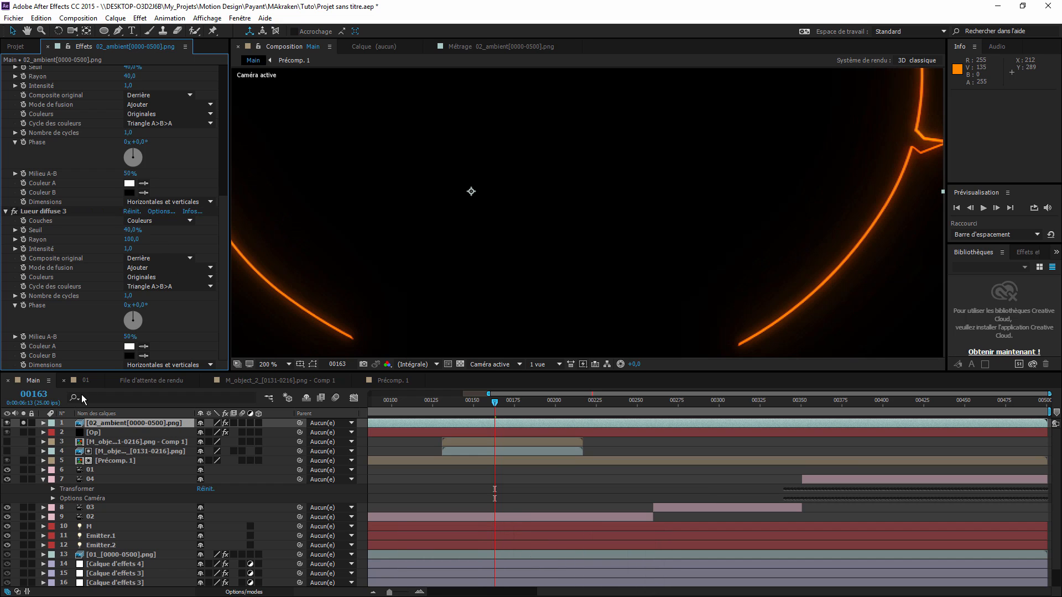
Turn off solo on the 02_ambient layer and show the layers' blending mode columns in the timeline.
click(24, 425)
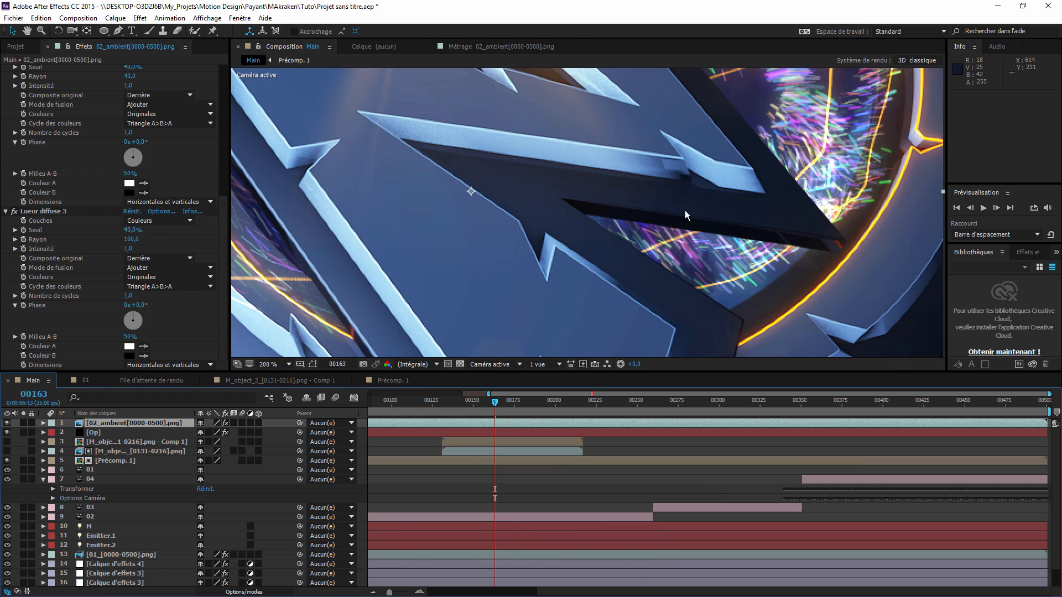
key(comma)
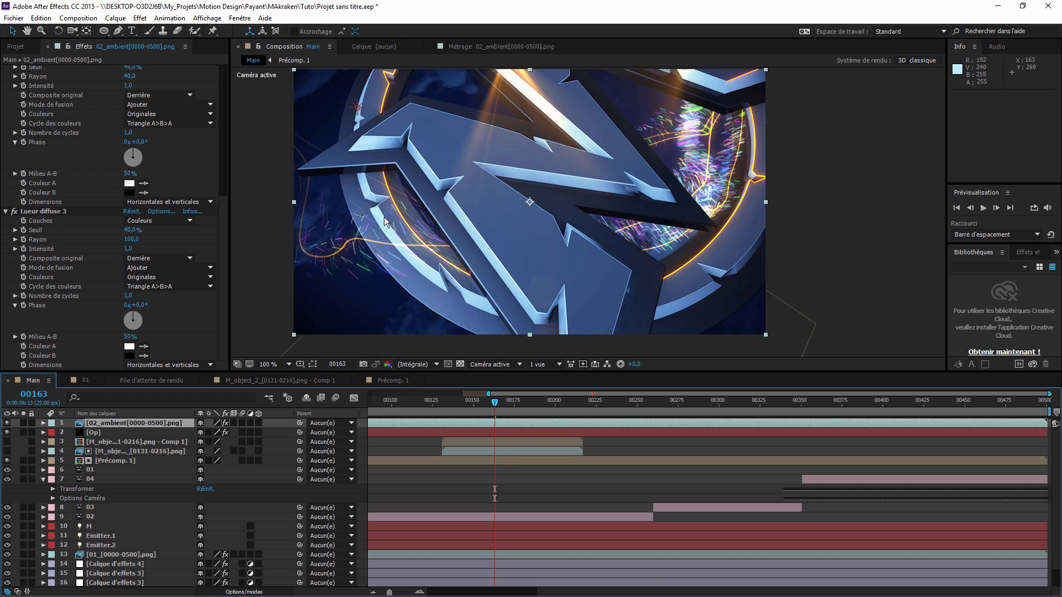
key(period)
click(235, 592)
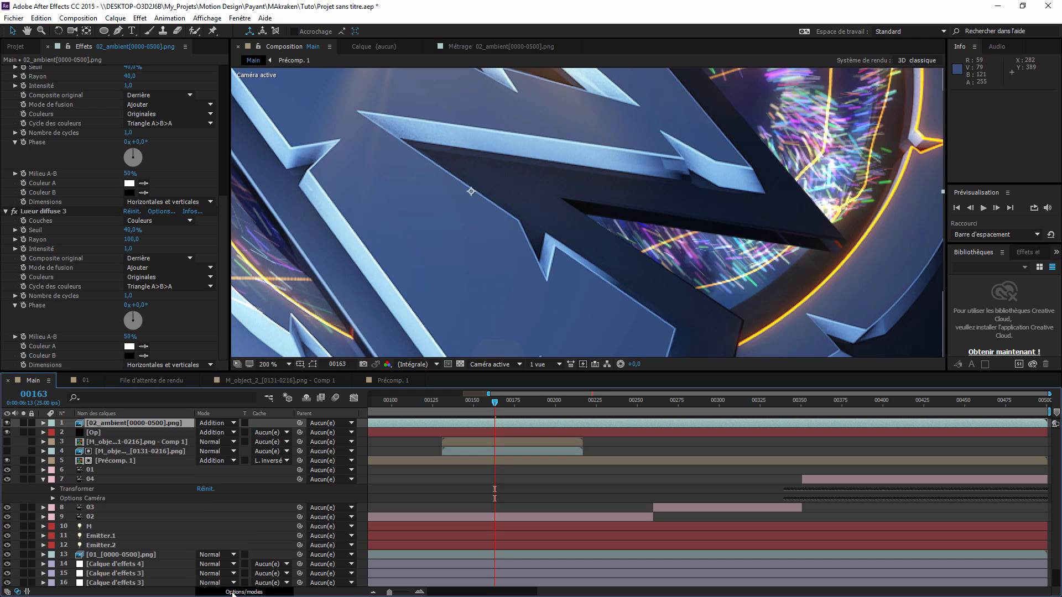
key(comma)
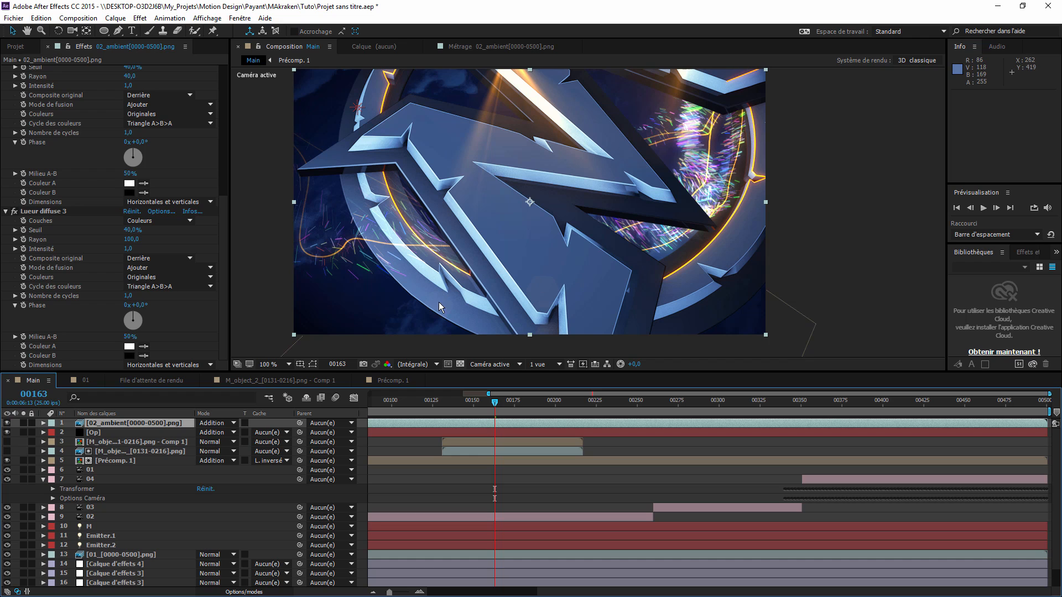
Collapse the settings of the three Lueur diffuse effects on the 02_ambient layer.
scroll(18, 100, up, 6)
click(6, 126)
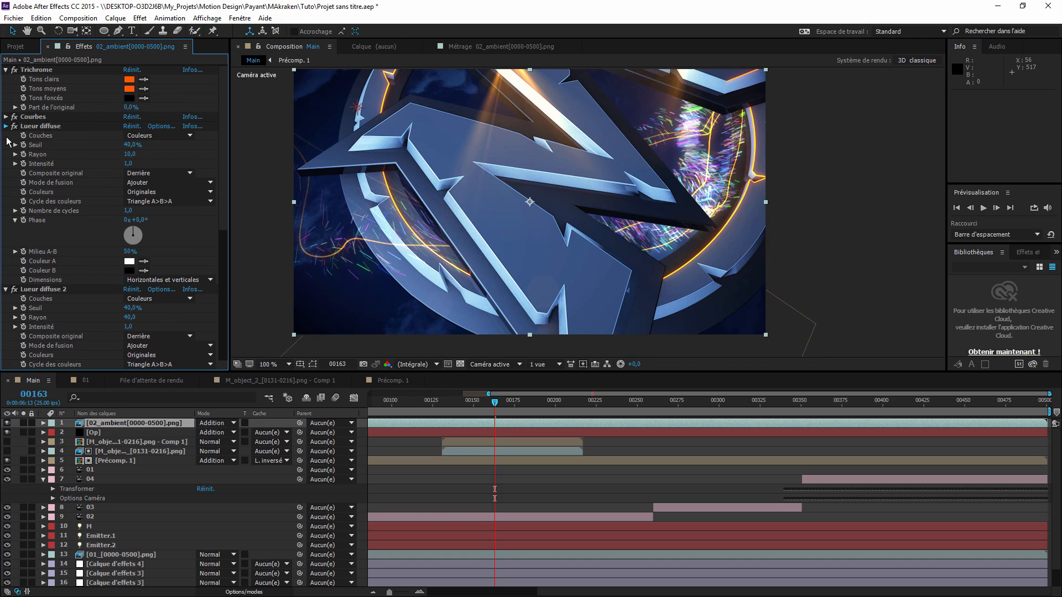
click(5, 135)
click(5, 145)
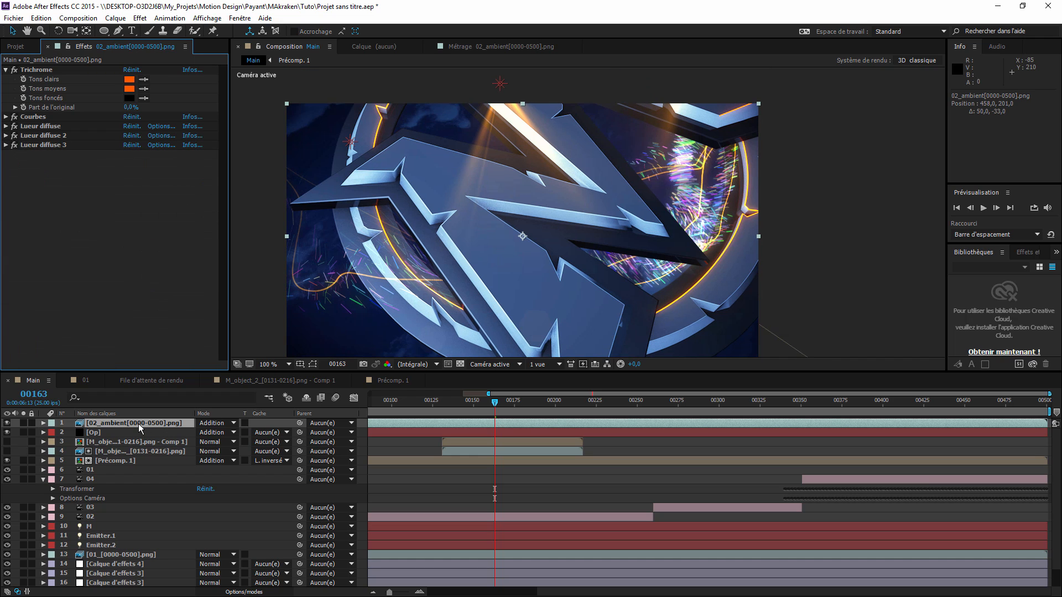
Precompose the 02_ambient layer, moving all its attributes into the new composition 02_ambient[0000-0500].png - Comp 1.
right_click(140, 421)
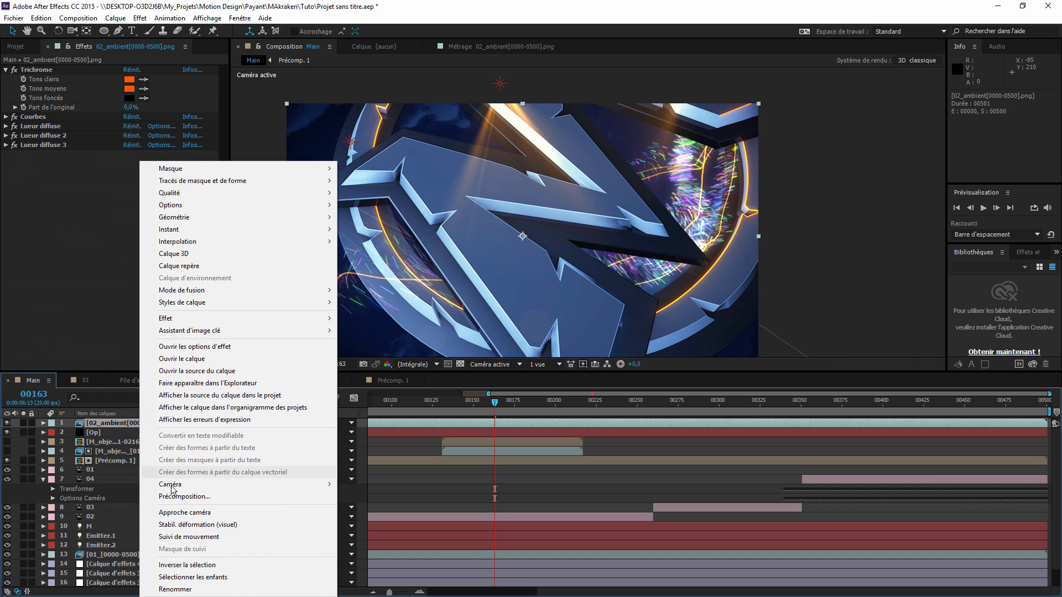
click(177, 503)
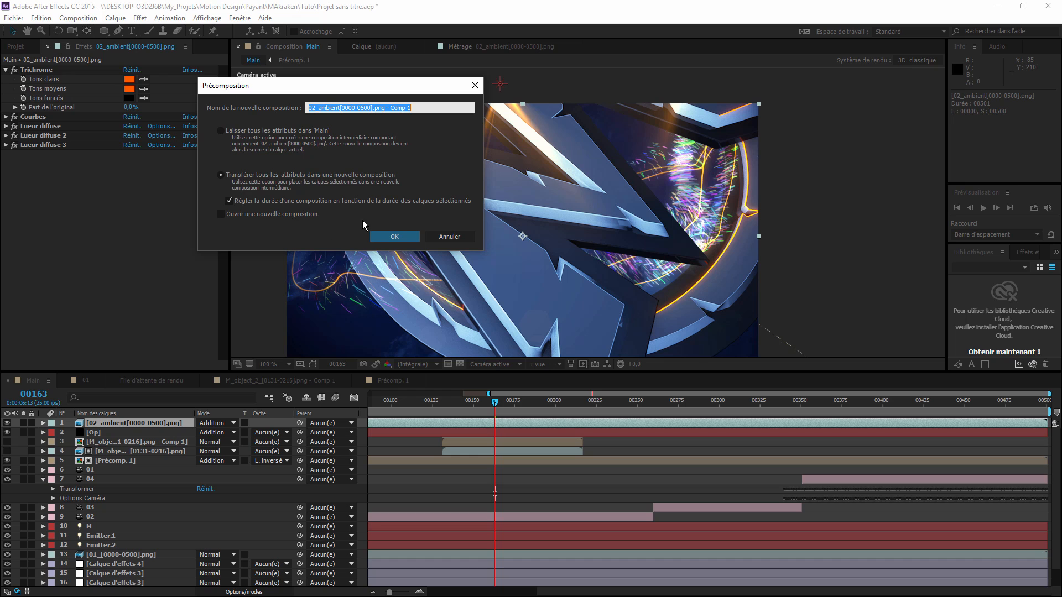
click(382, 234)
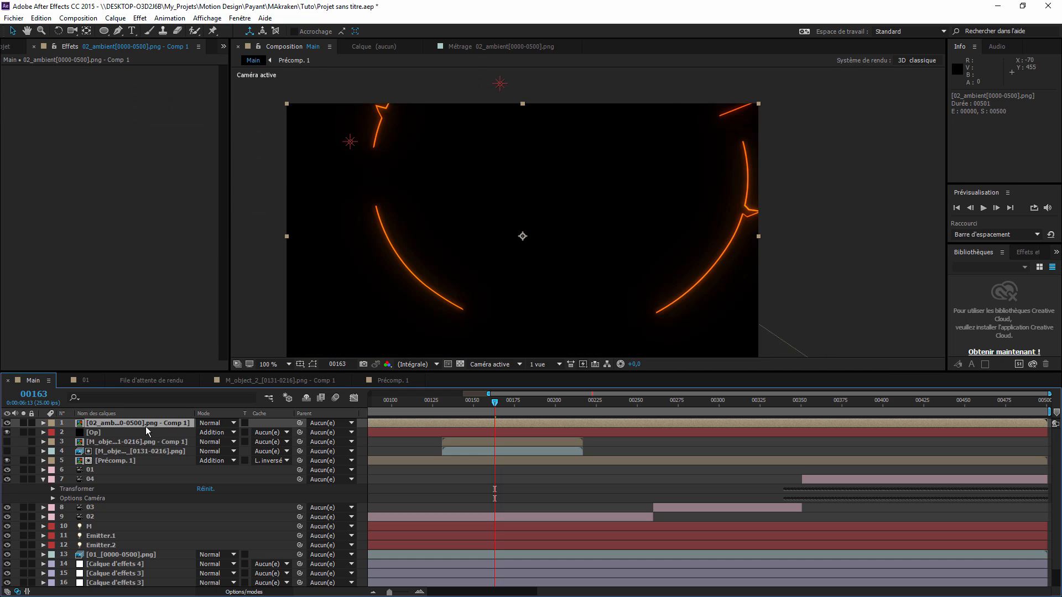
Copy the four cameras 01, 04, 03 and 02 from Main into the 02_ambient precomposition.
click(107, 507)
click(101, 473)
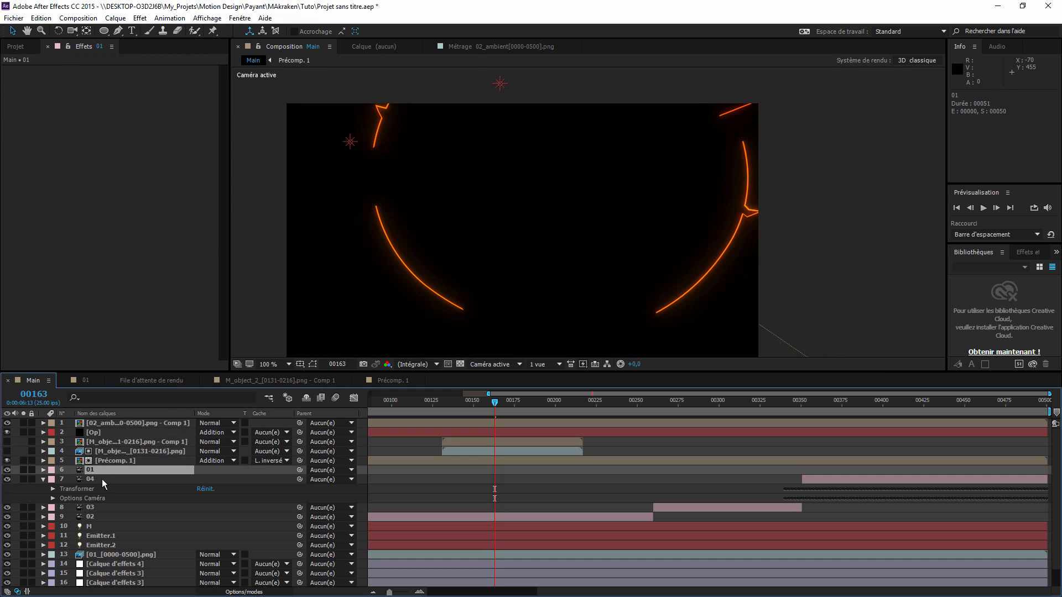
shift+click(102, 516)
key(ctrl+c)
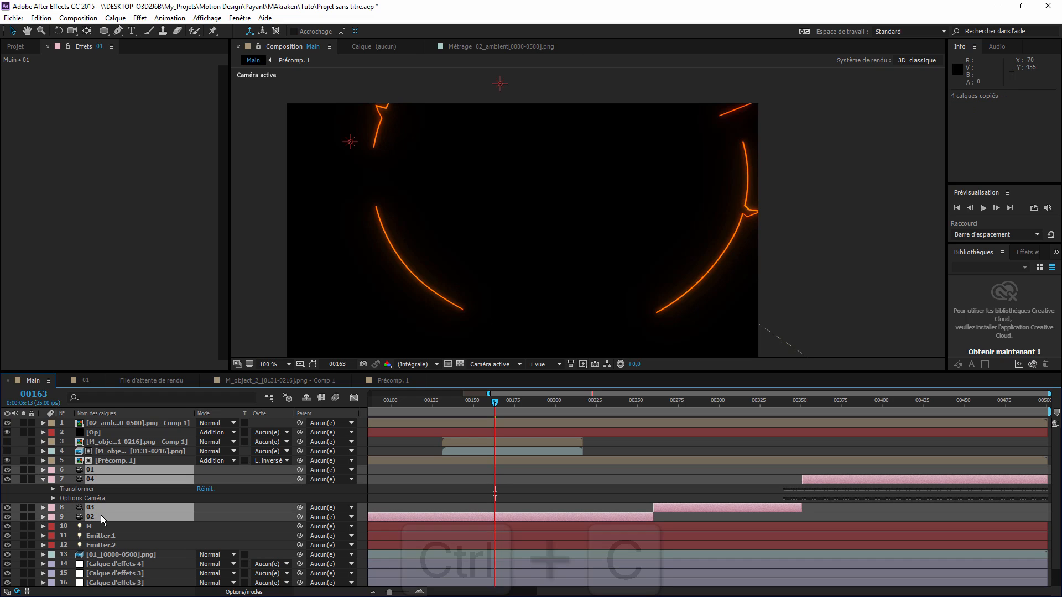
click(99, 423)
double_click(98, 424)
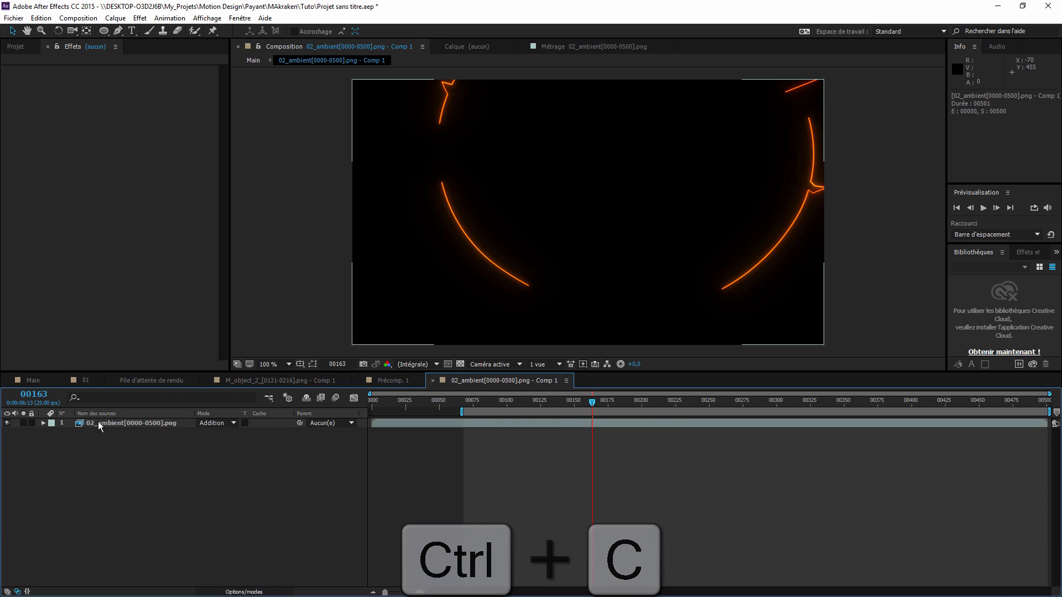
key(ctrl+v)
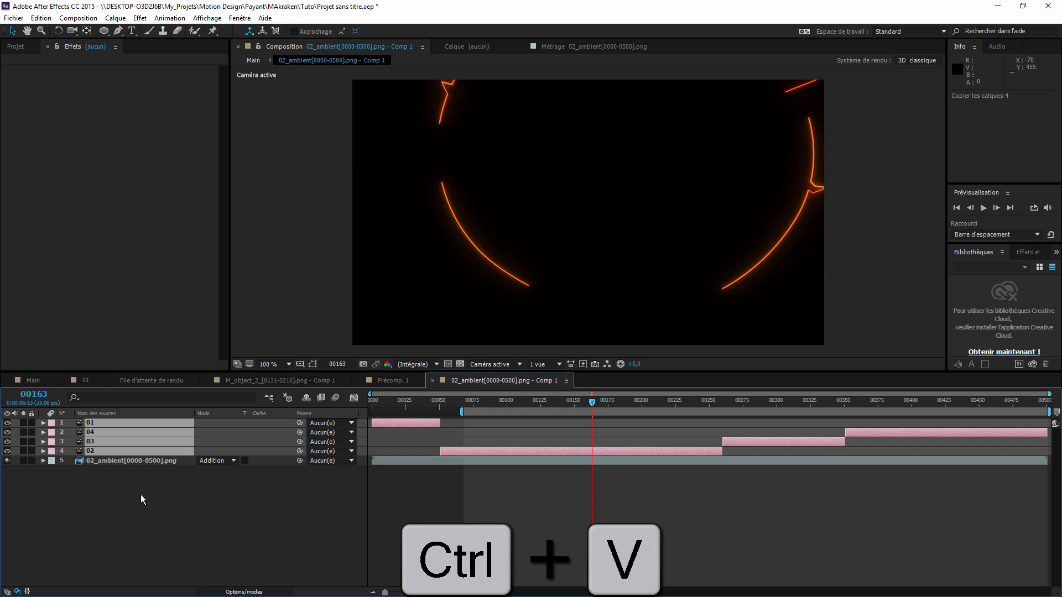
Duplicate the 02_ambient layer inside the precomposition, hide the lower copy and collapse the upper copy's effects.
click(128, 462)
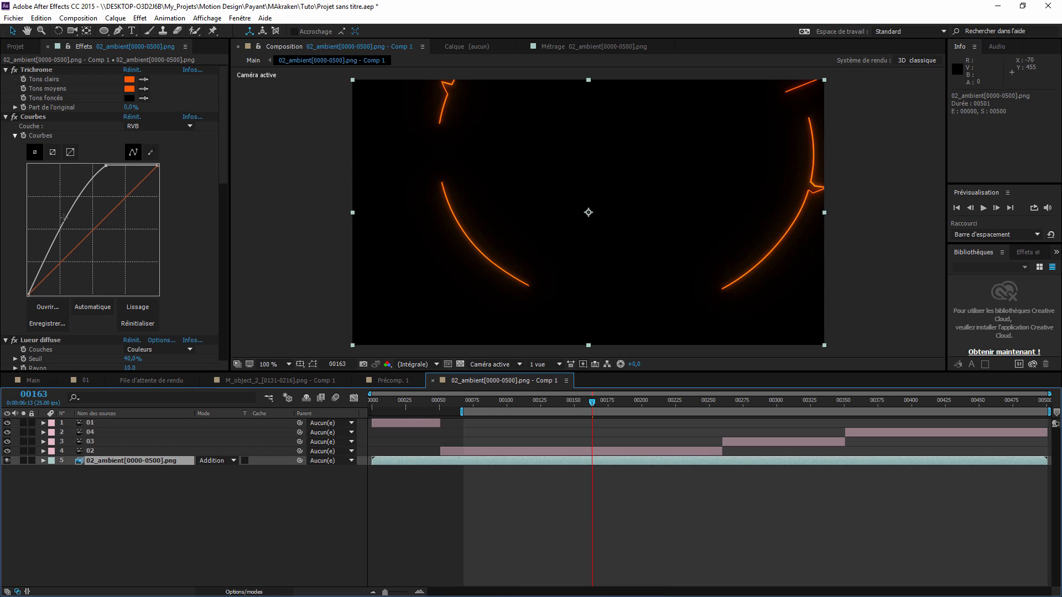
click(6, 71)
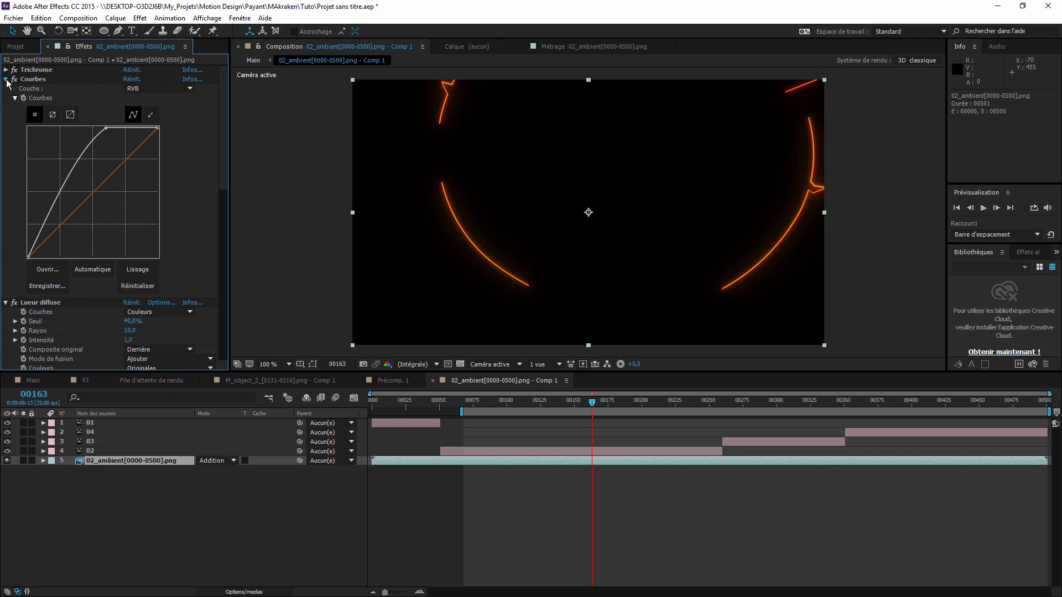
click(6, 81)
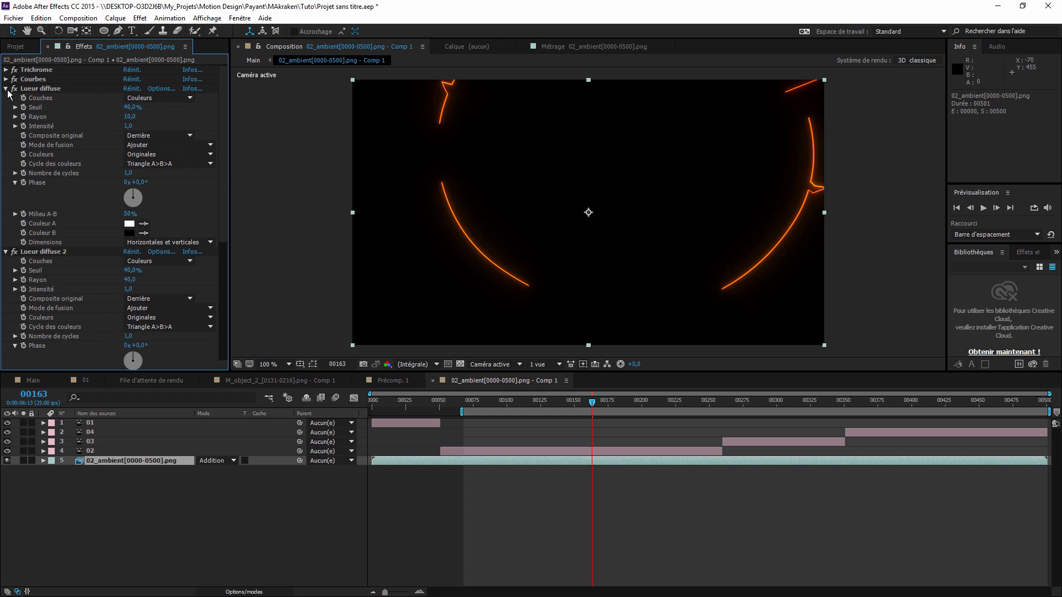
click(114, 460)
key(ctrl+d)
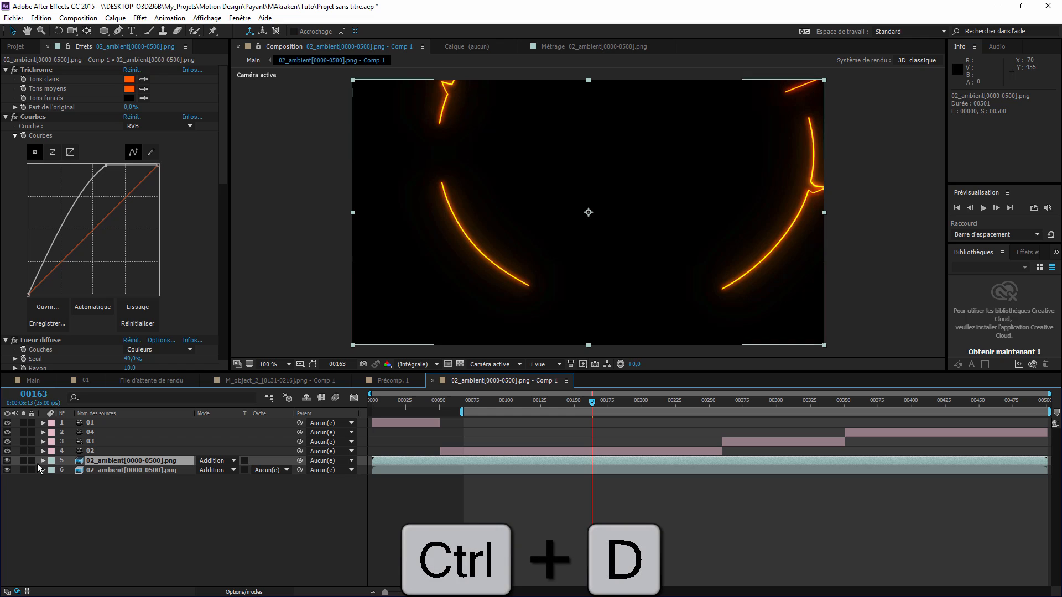
click(7, 469)
scroll(72, 234, down, 15)
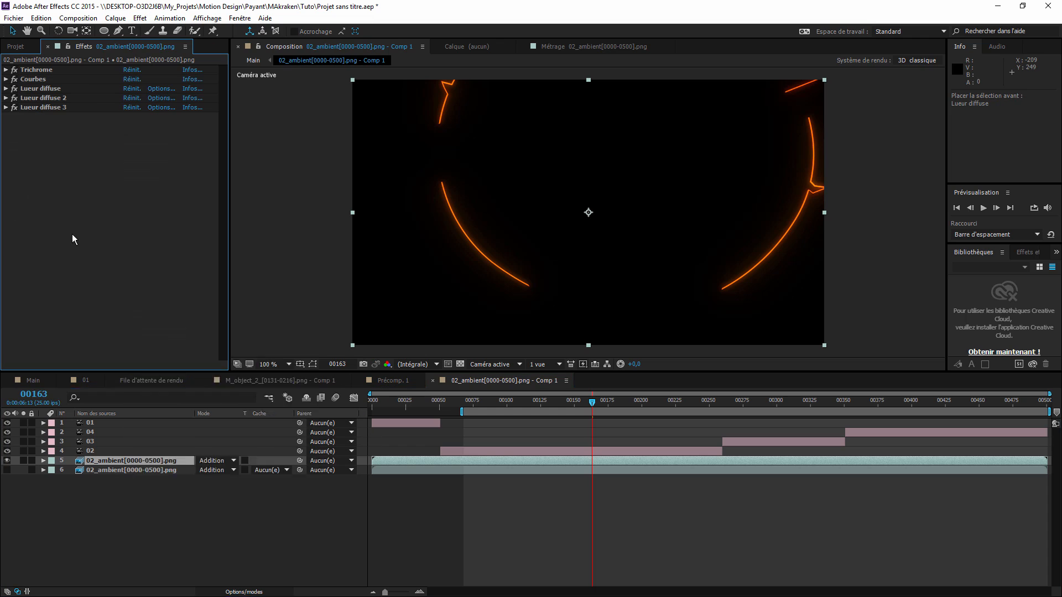
Add a second Courbes effect to the upper 02_ambient copy, place it before Lueur diffuse and raise the RVB curve's midtones.
right_click(74, 235)
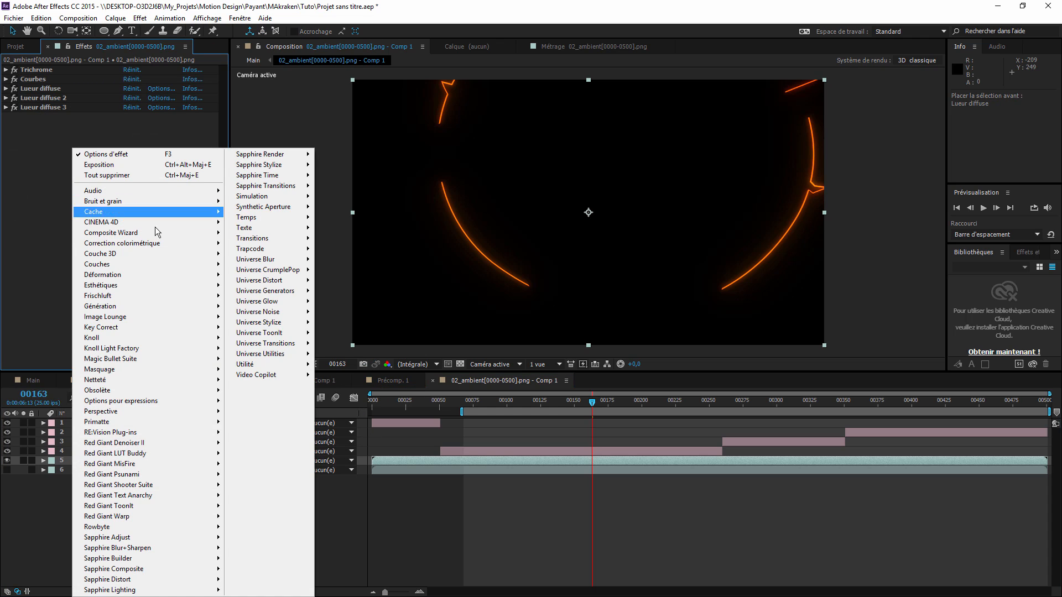
click(283, 353)
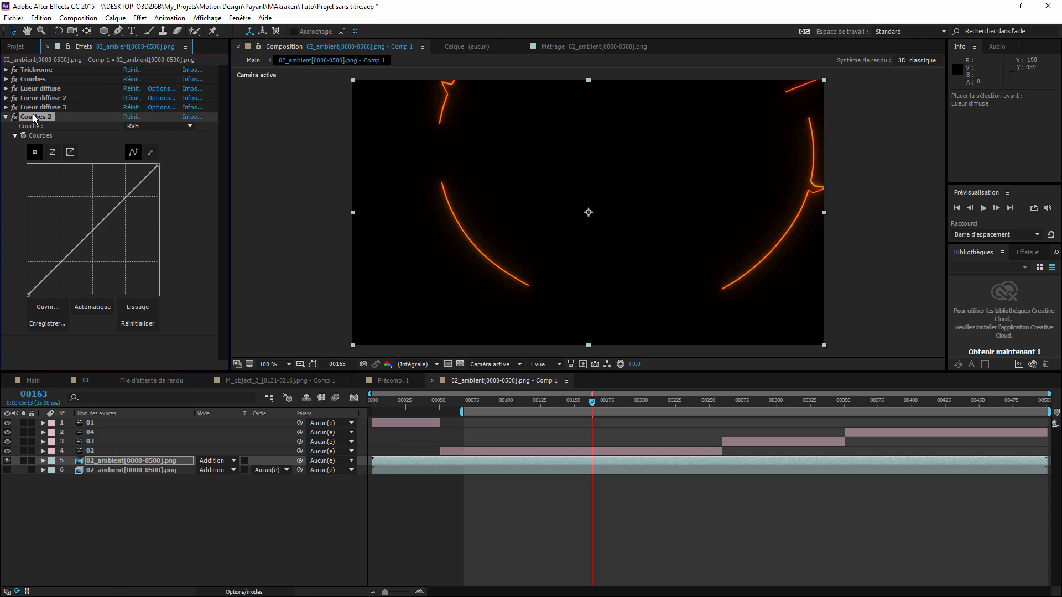
drag(33, 117, 41, 88)
drag(102, 202, 90, 181)
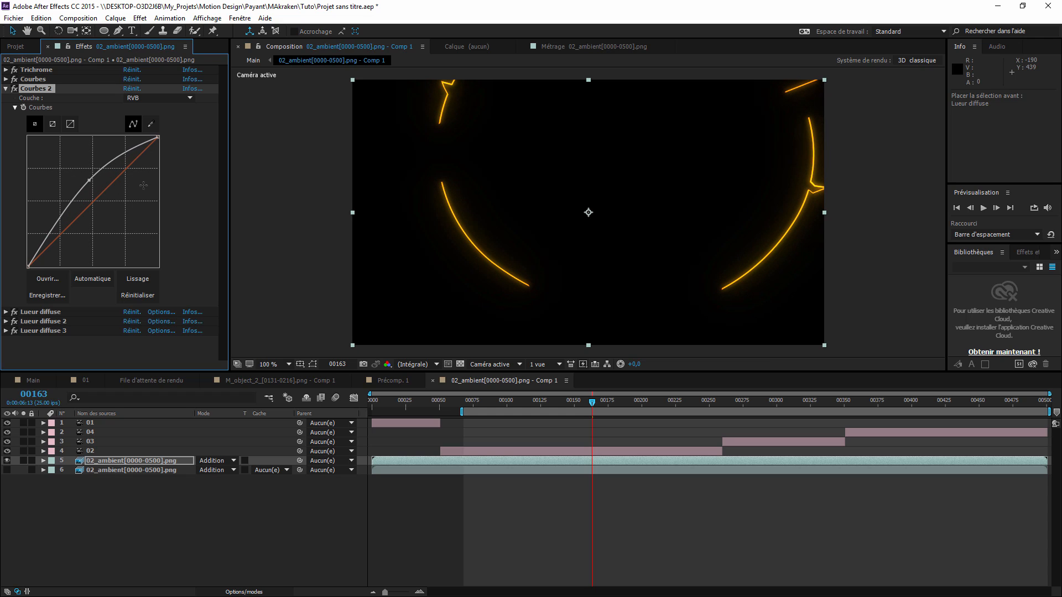
click(14, 89)
click(14, 89)
click(6, 89)
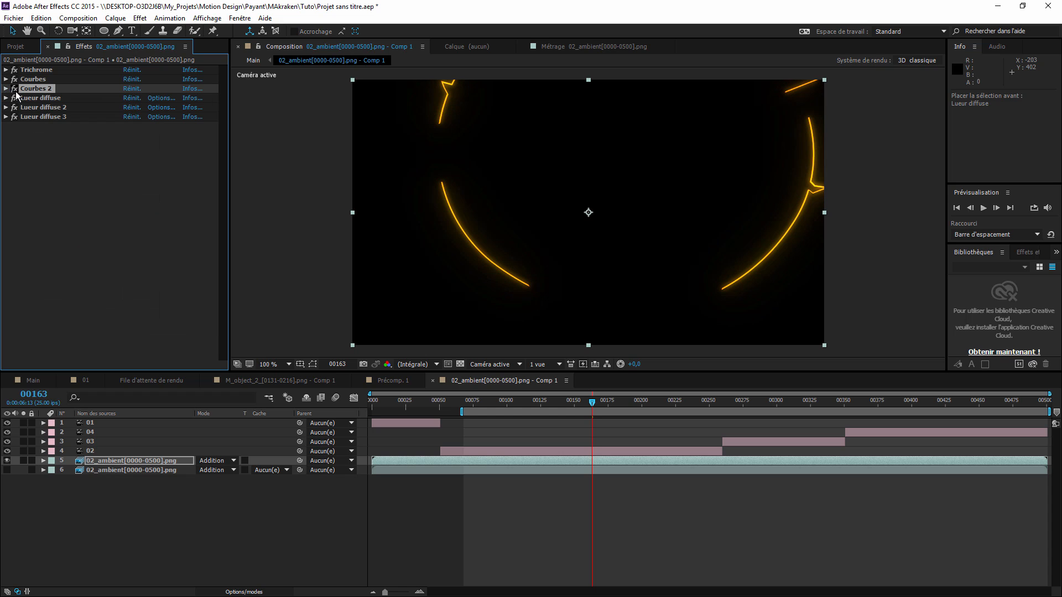
Apply the Trapcode Shine effect to the upper 02_ambient copy and set its Boost Light to 90,2.
right_click(80, 157)
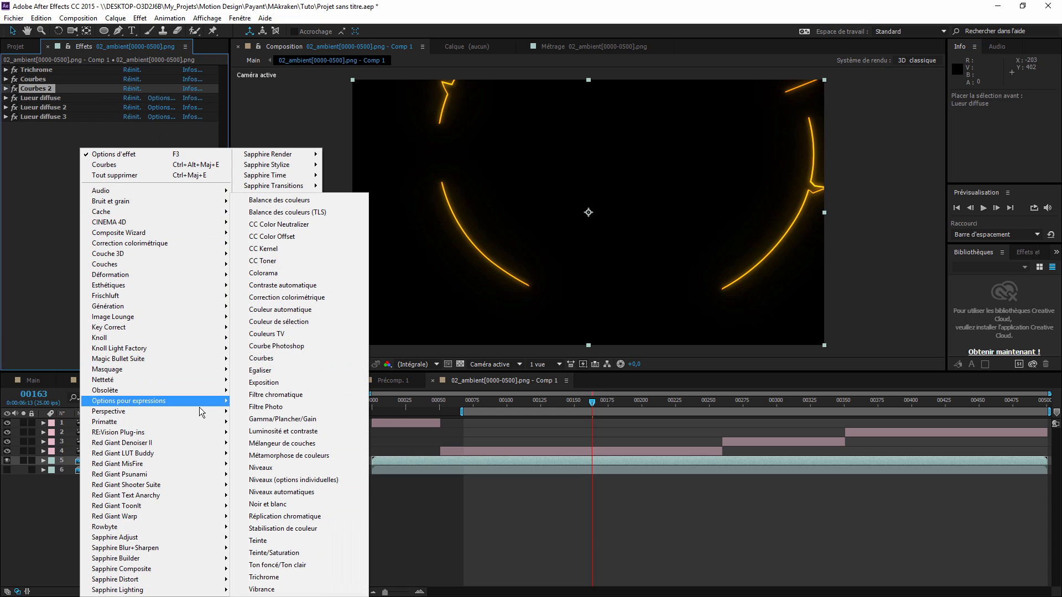
mouse_move(279, 252)
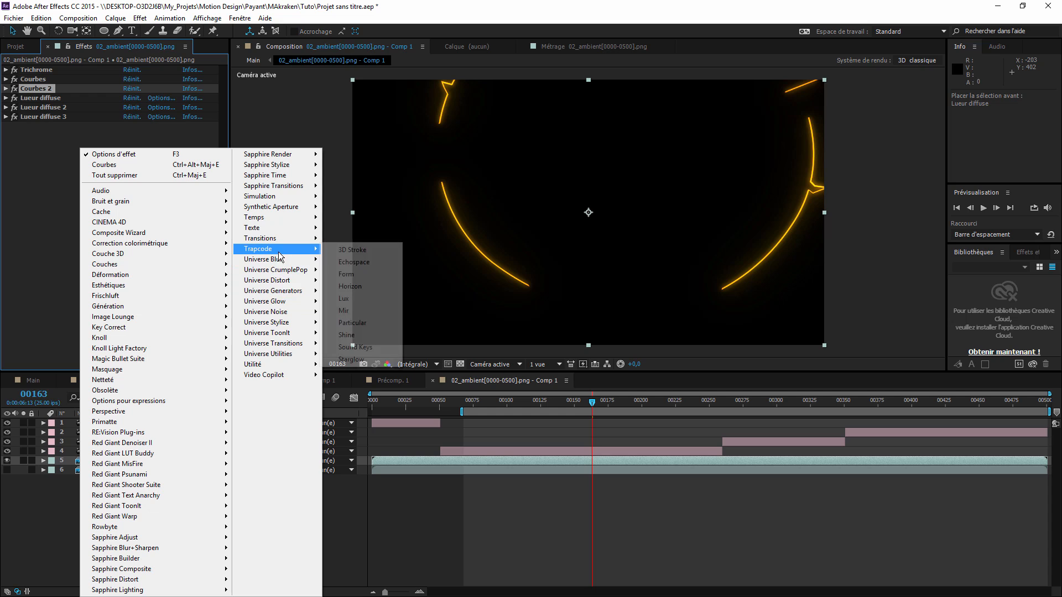
click(363, 335)
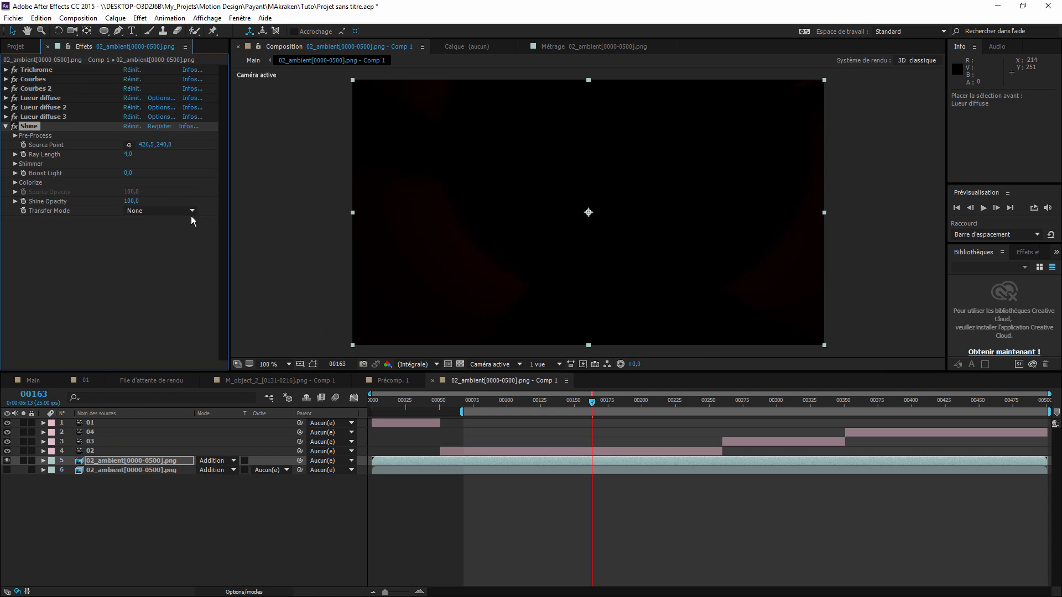
drag(127, 177, 195, 177)
drag(281, 186, 555, 210)
drag(635, 215, 680, 216)
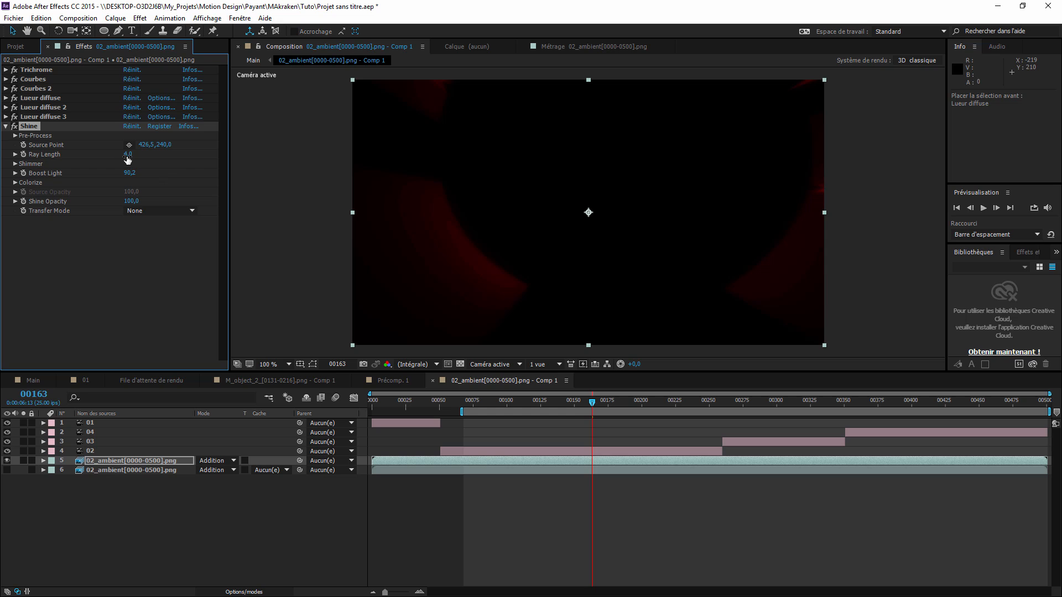
Set Shine's Ray Length to 2,4 and deselect the layer.
drag(142, 156, 118, 159)
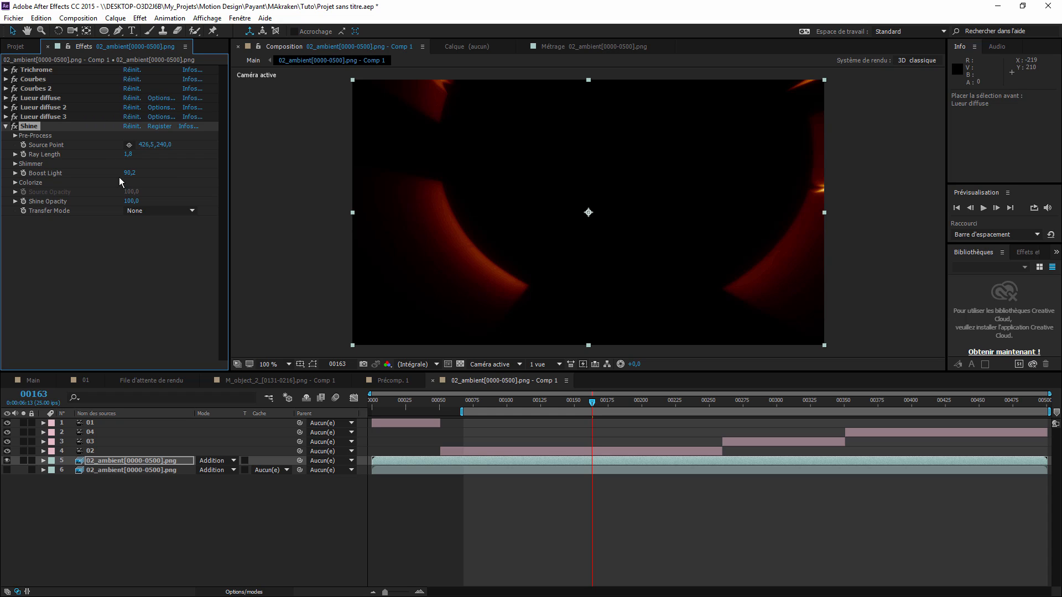
drag(130, 155, 134, 156)
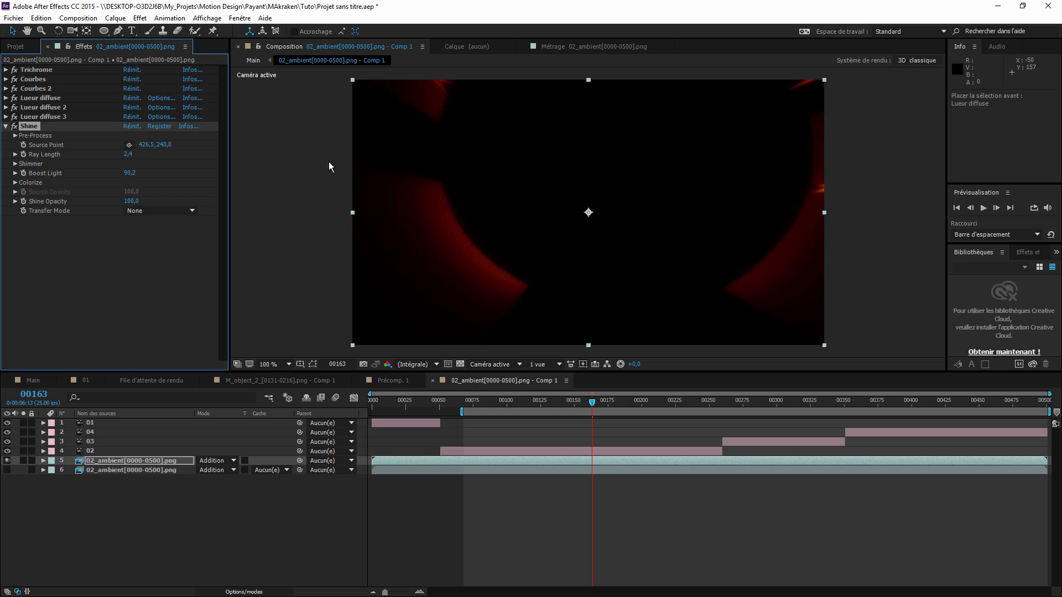
click(125, 510)
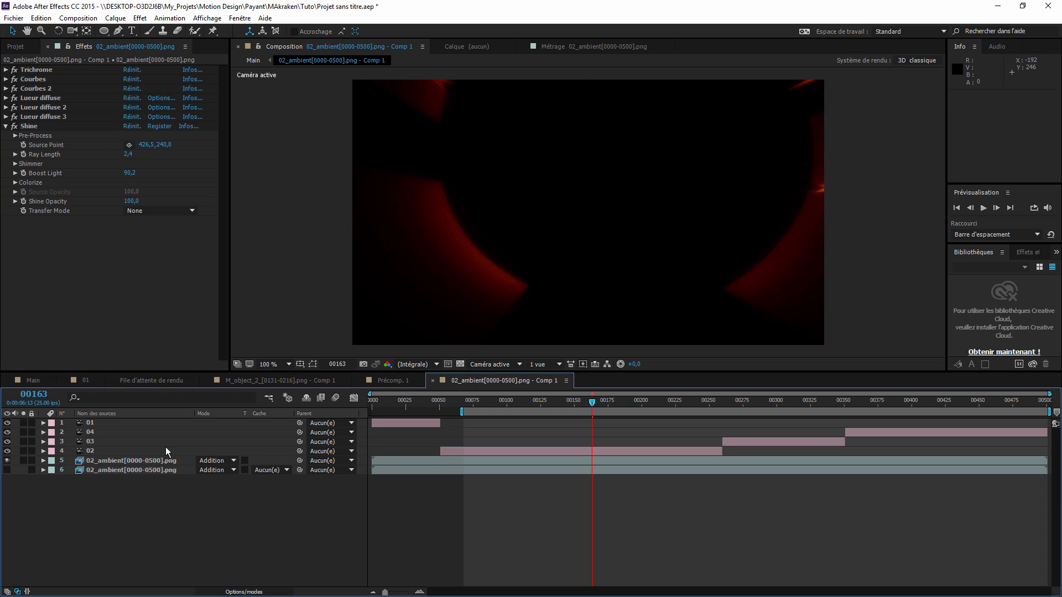
Duplicate the 02_ambient layer with Shine three times and make the hidden lowest copy visible again.
click(152, 461)
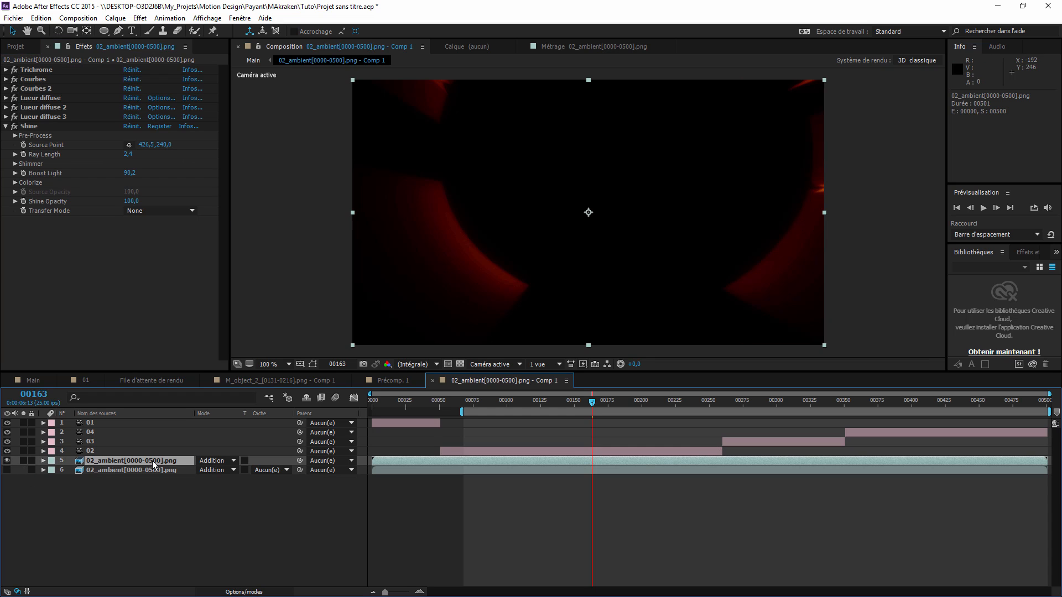
key(ctrl+d)
key(ctrl+d)
key(ctrl+d)
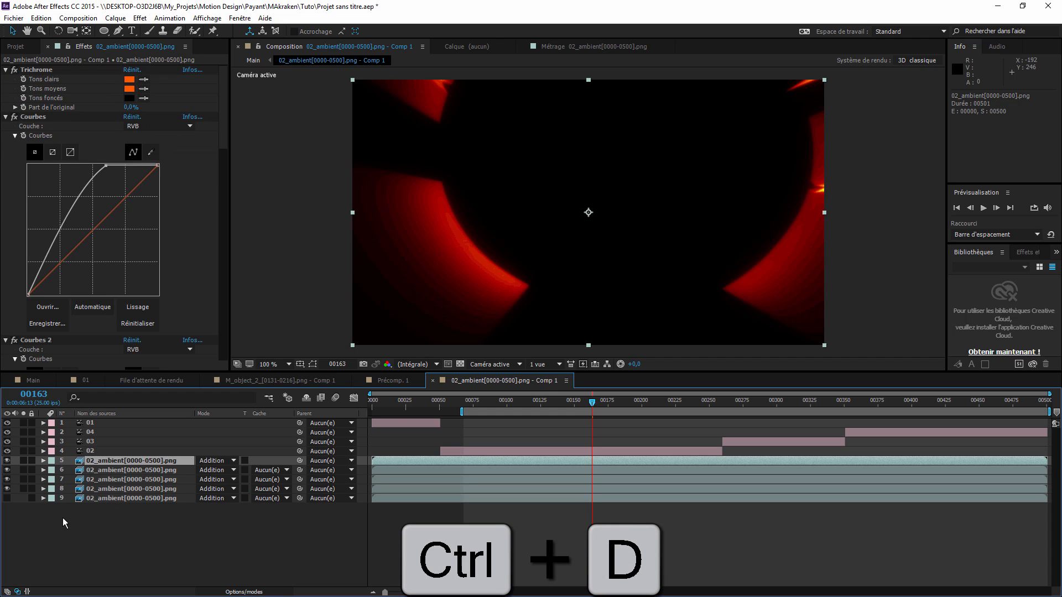
click(8, 498)
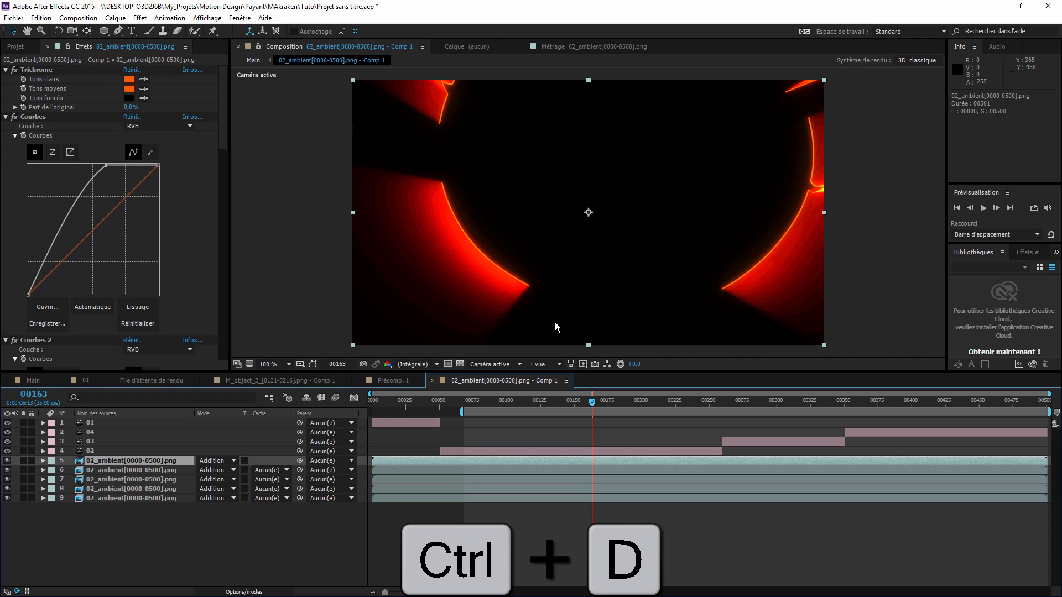
In the Main composition, set the blending mode of the 02_ambient precomposition layer to Addition.
click(253, 61)
click(213, 423)
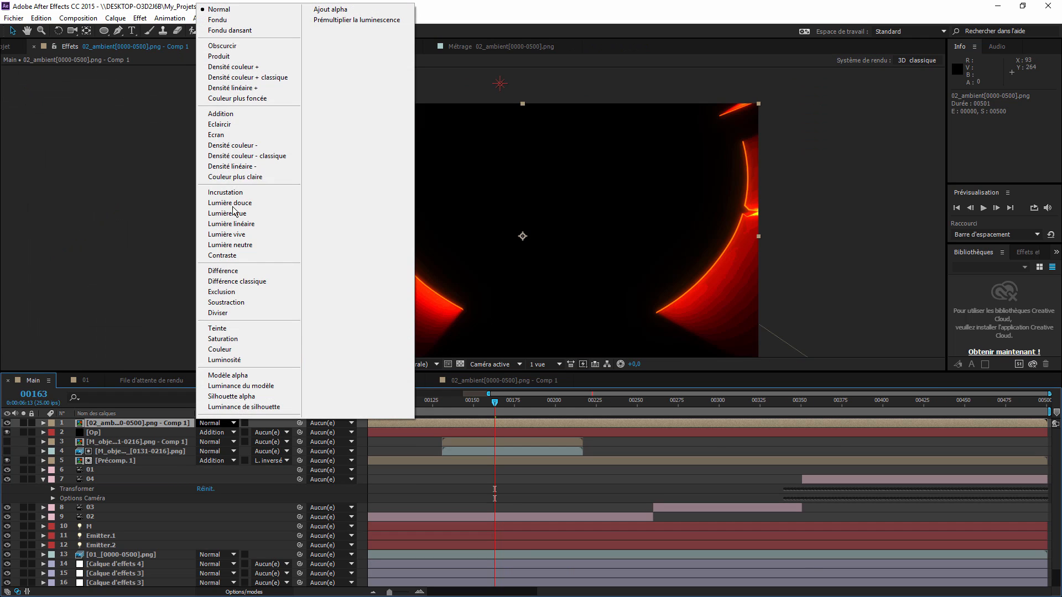
click(228, 118)
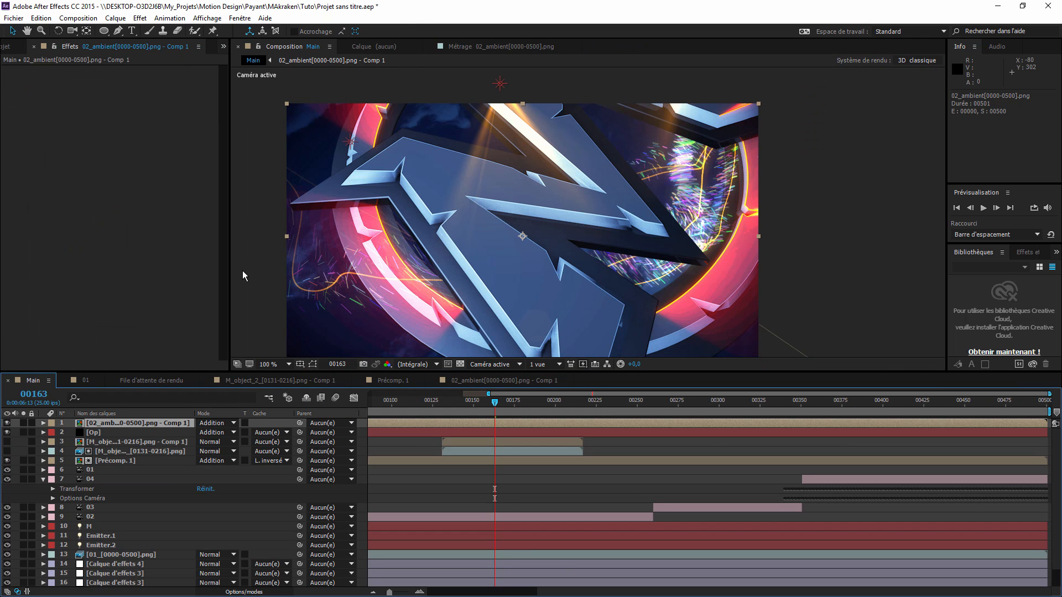
Set the project's colour depth to 16 bits par couche in the project settings.
click(10, 47)
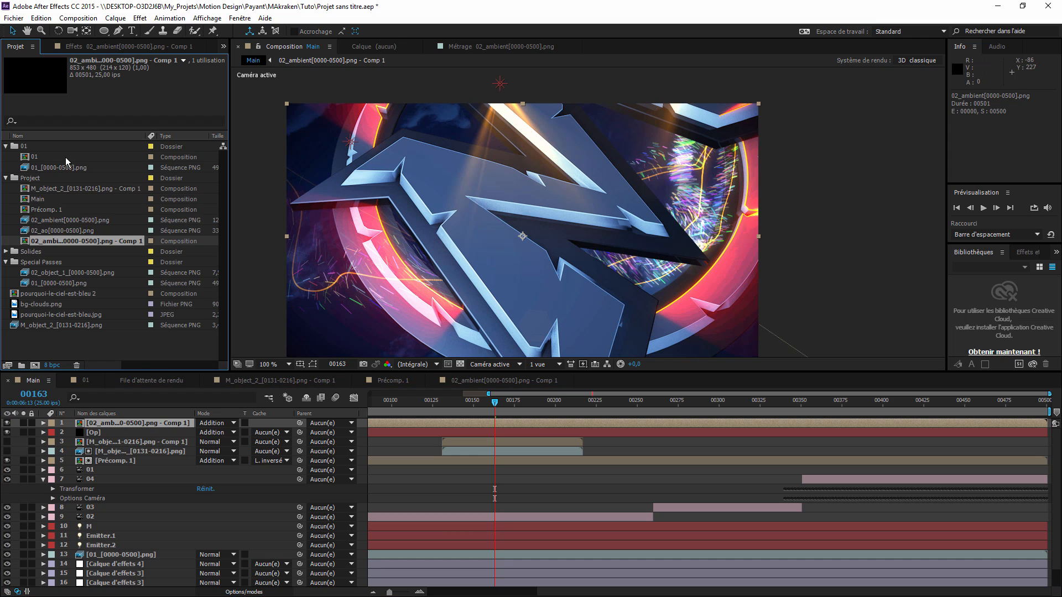
click(52, 365)
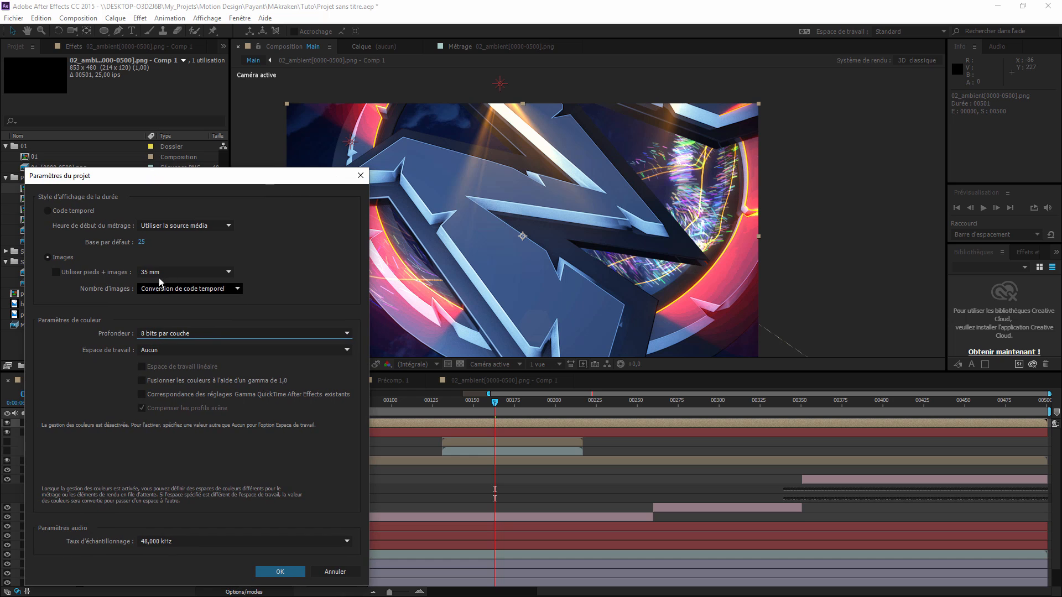
click(165, 337)
click(198, 357)
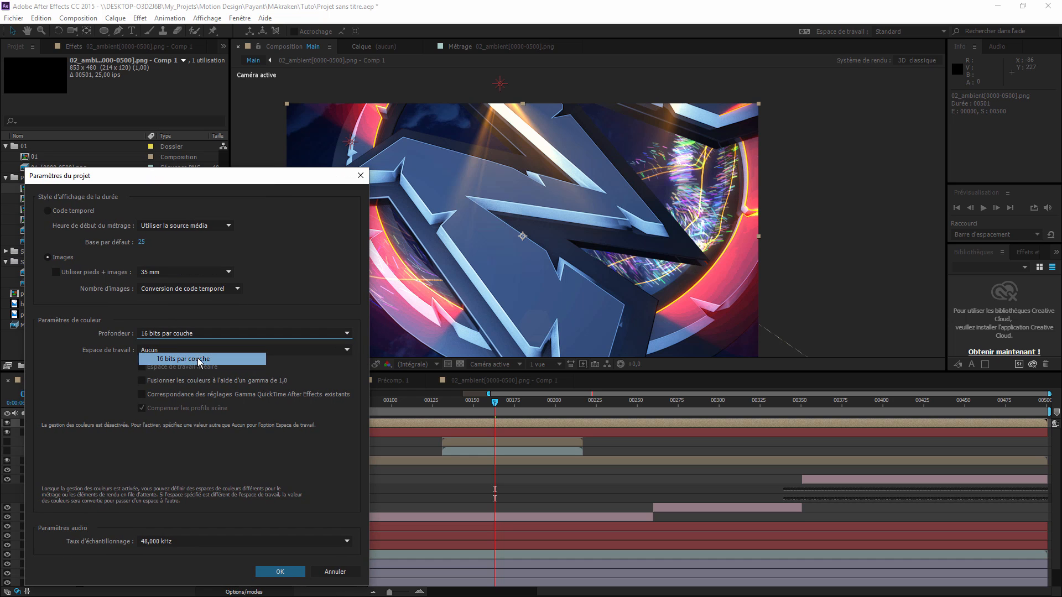
click(280, 572)
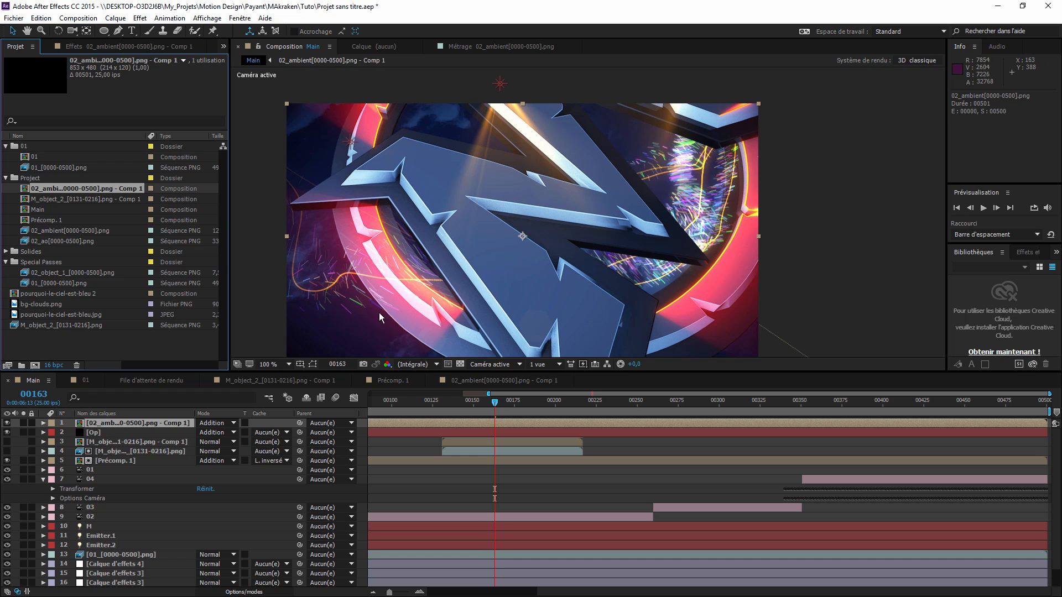
Compare colour depths by switching the project to 8 bits par couche and back to 16 bits par couche.
click(54, 365)
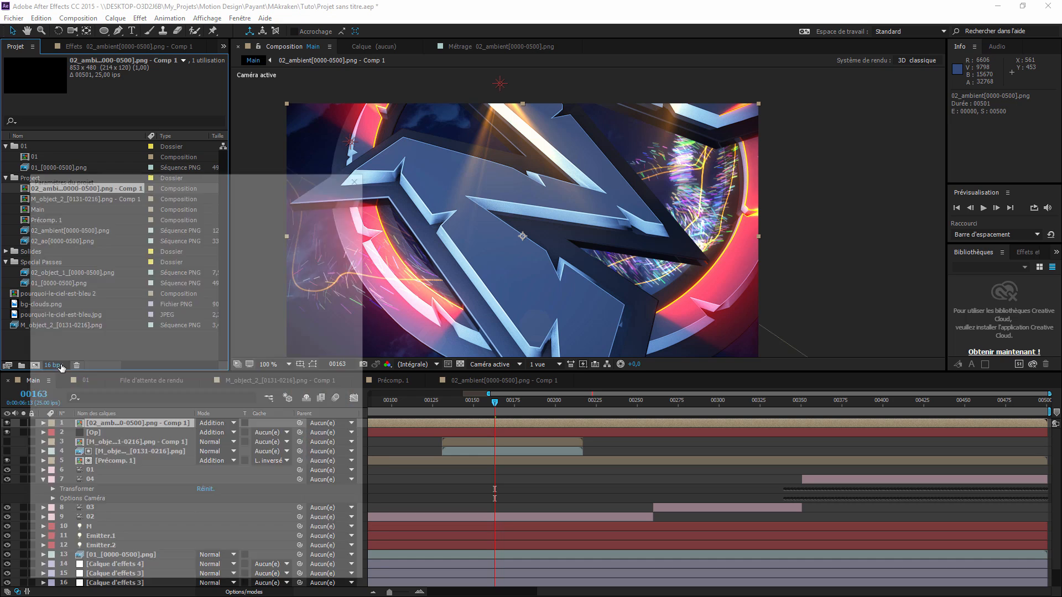
click(257, 334)
click(238, 346)
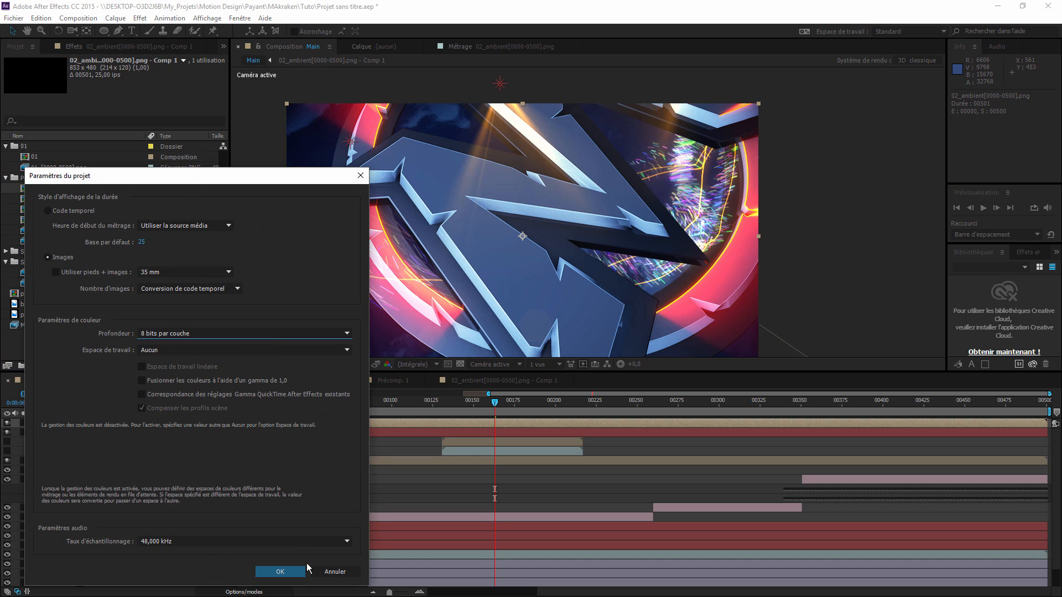
click(282, 571)
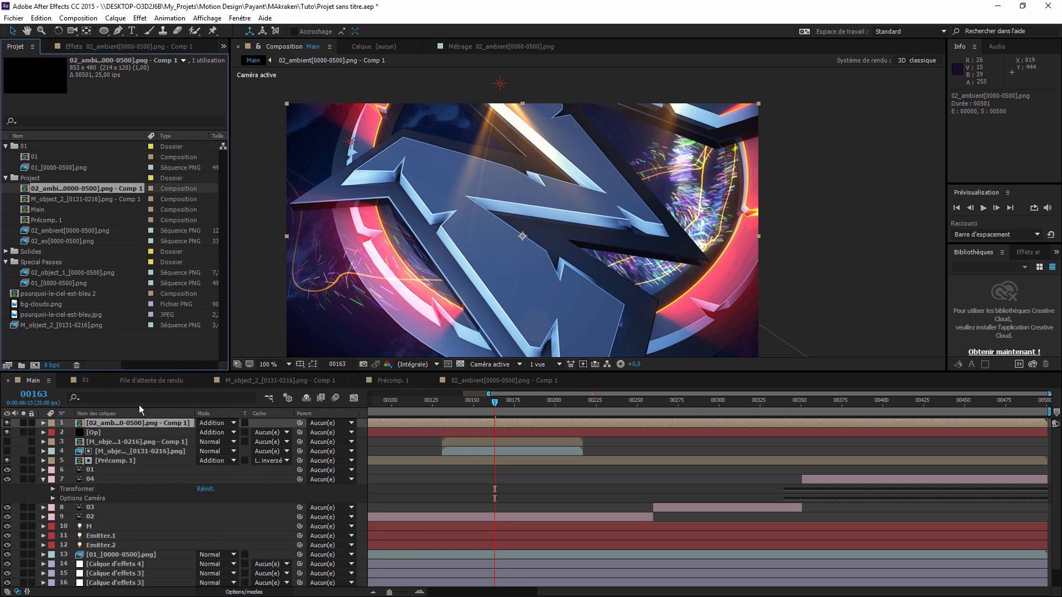
click(52, 365)
click(243, 333)
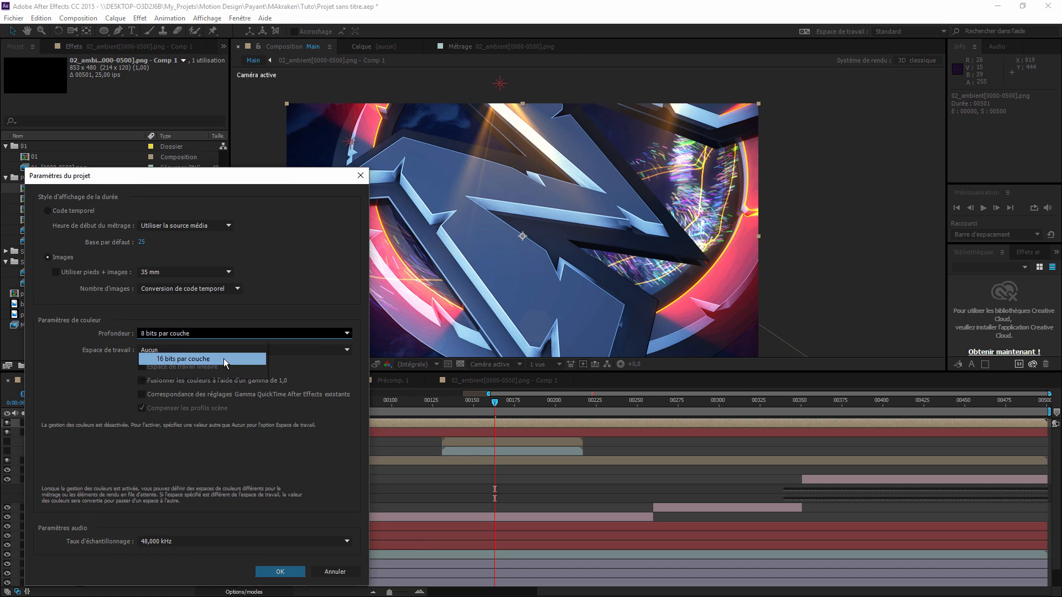
click(223, 359)
click(277, 570)
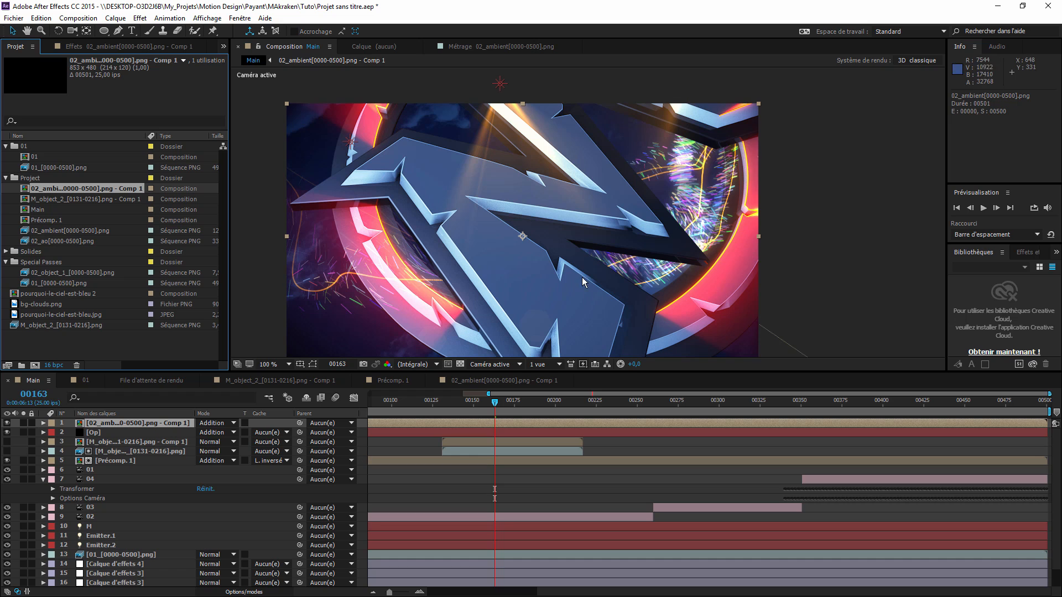
Duplicate the lowest 02_ambient layer twice inside the precomposition and check the result in Main.
click(310, 60)
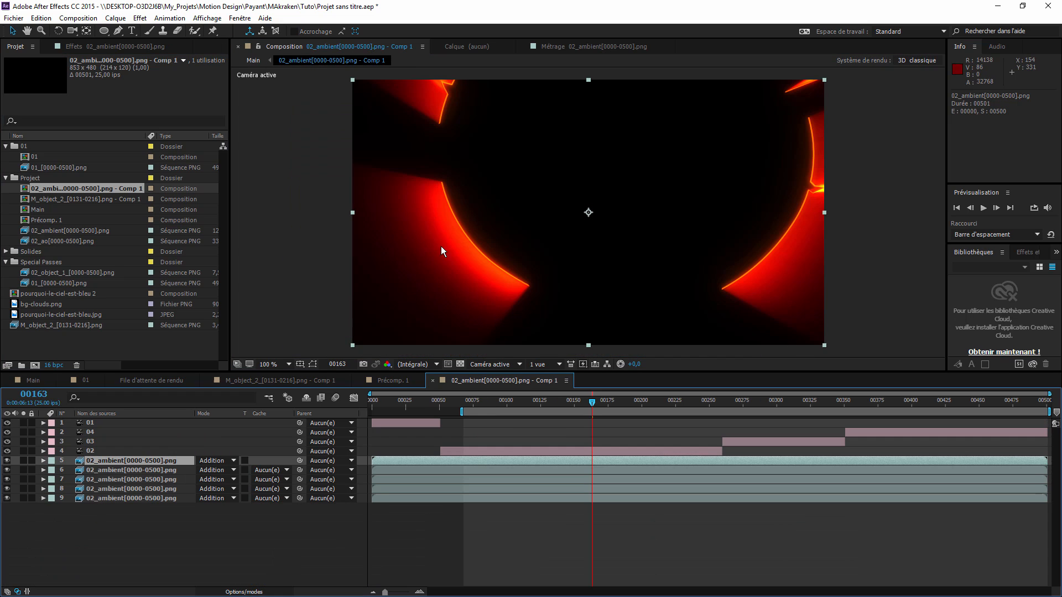
click(83, 499)
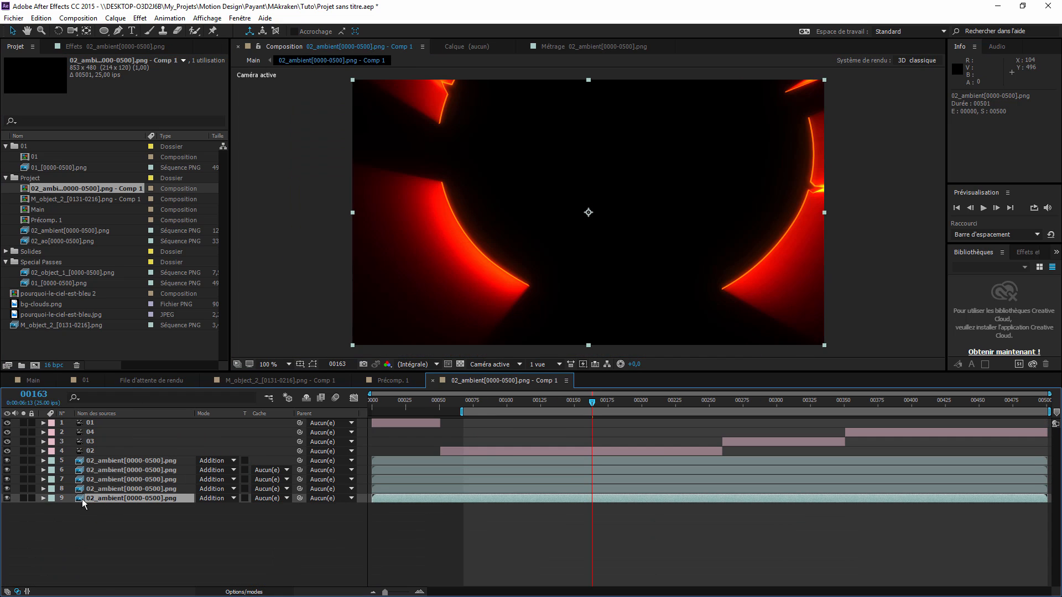
click(23, 498)
click(23, 498)
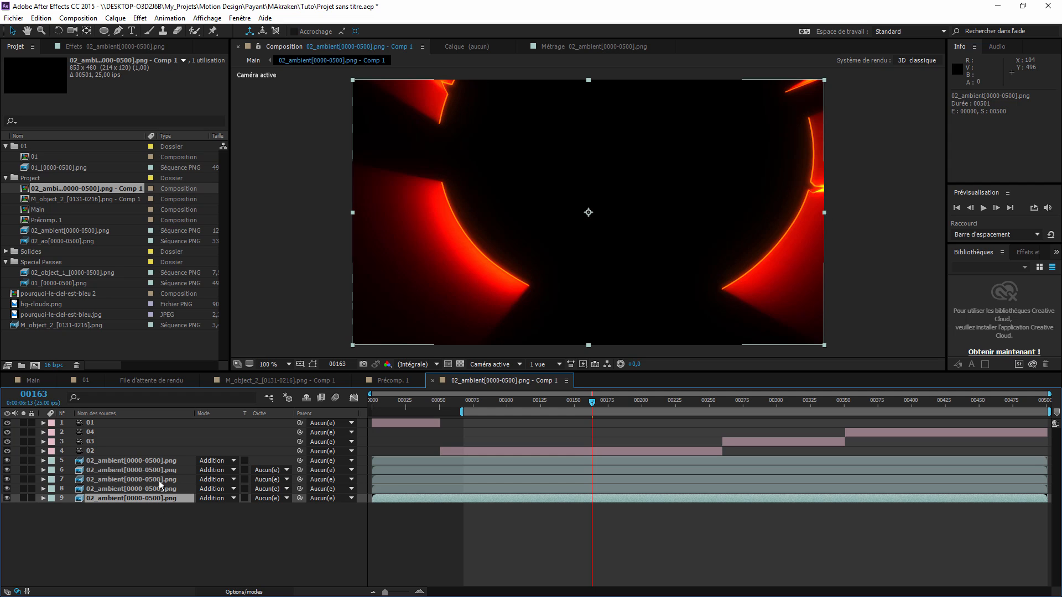
key(ctrl+d)
key(ctrl+d)
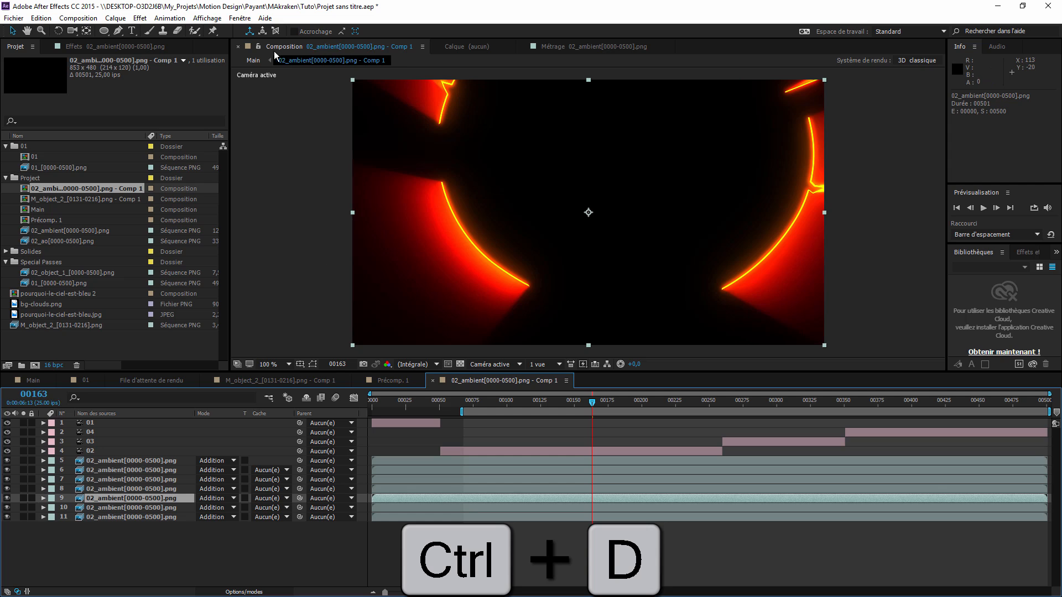
click(252, 61)
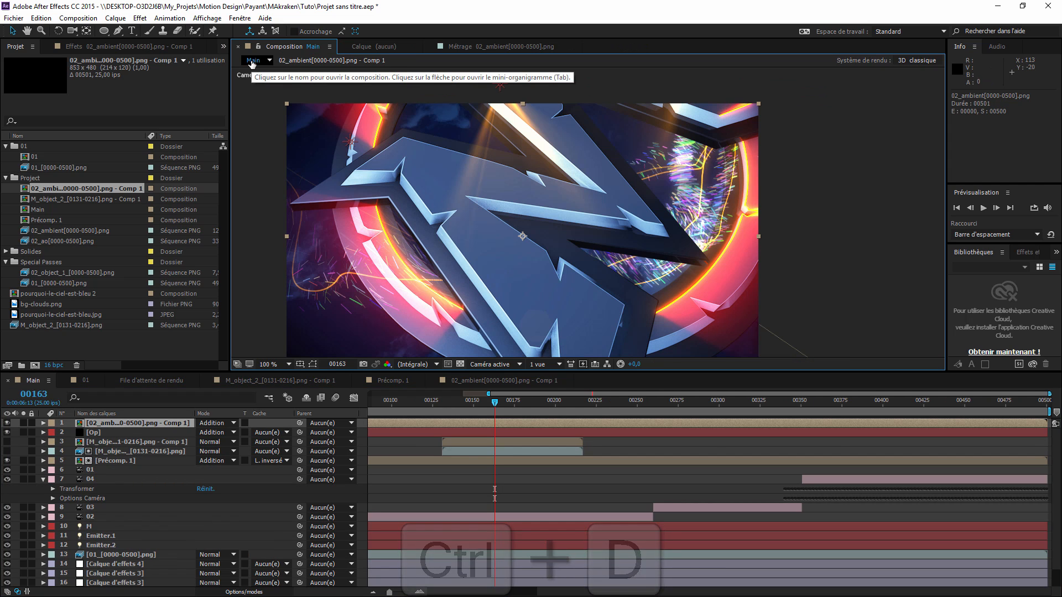
Delete one copy of the glowing lines and two Shine copies of 02_ambient in the precomposition, then check Main.
click(311, 60)
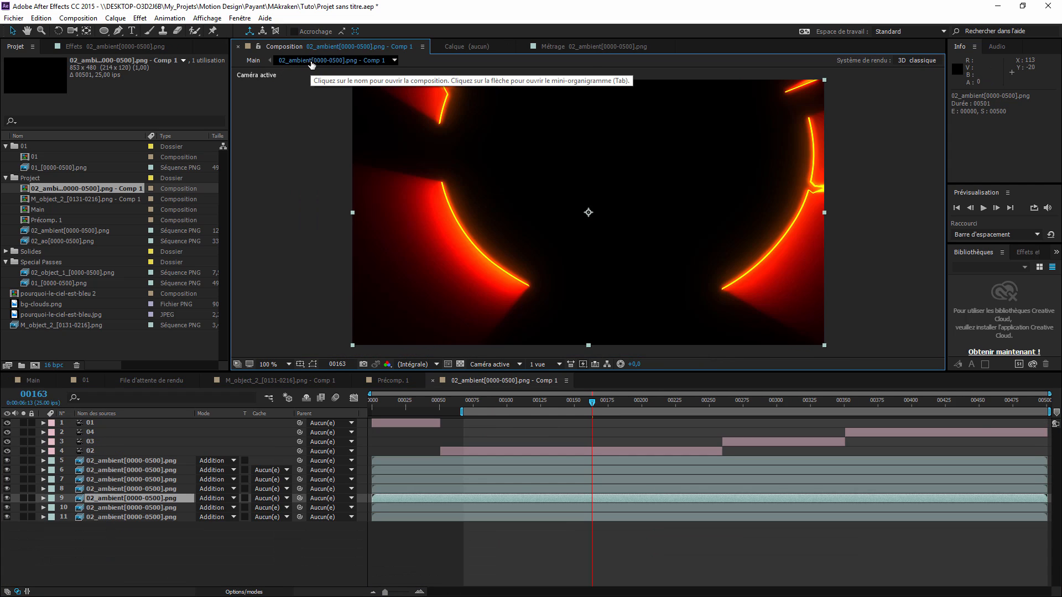
key(Delete)
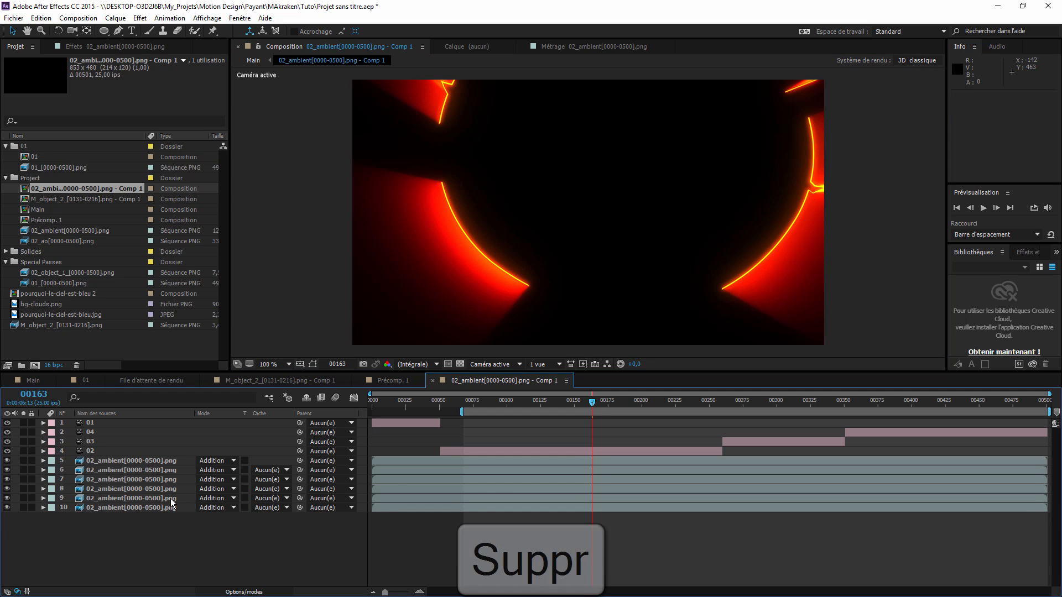
click(168, 462)
key(Delete)
click(167, 464)
key(Delete)
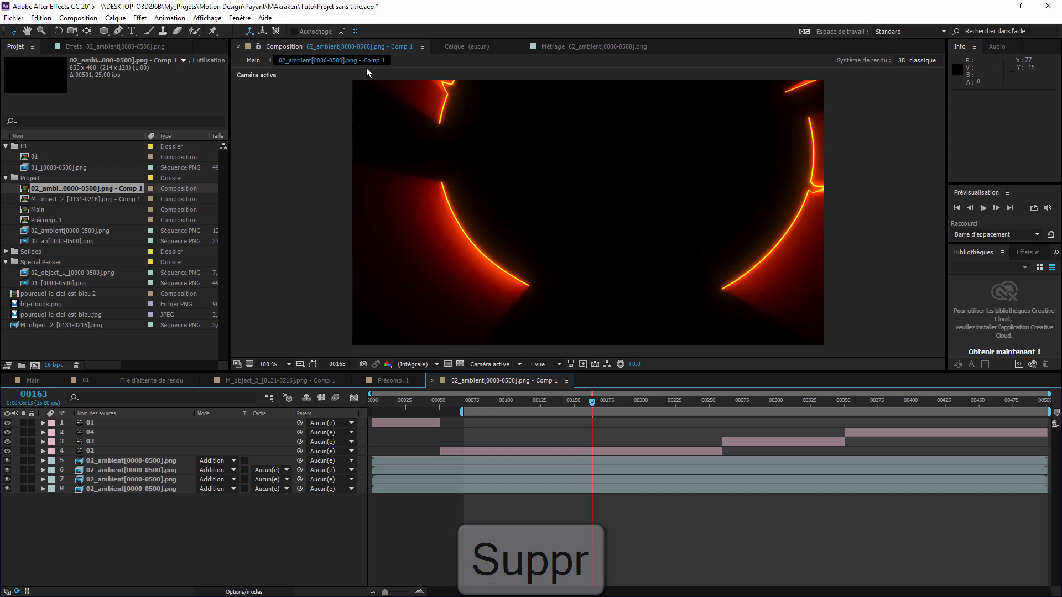
click(253, 60)
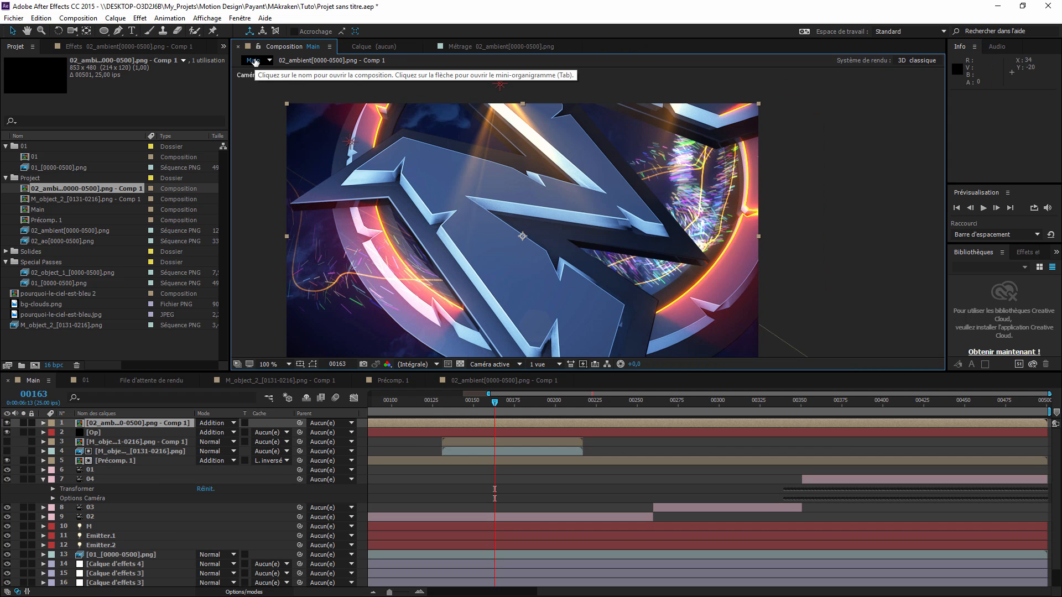
Solo the third 02_ambient layer, steepen its Courbes RVB curve to brighten the lines, then unsolo it and check Main.
click(326, 61)
click(109, 460)
click(115, 479)
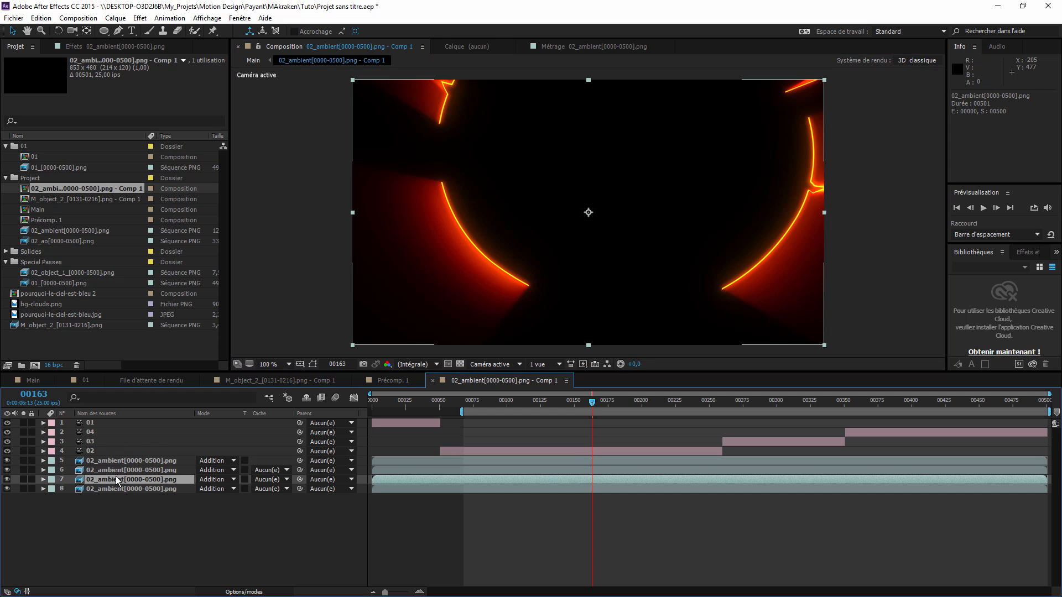
click(23, 480)
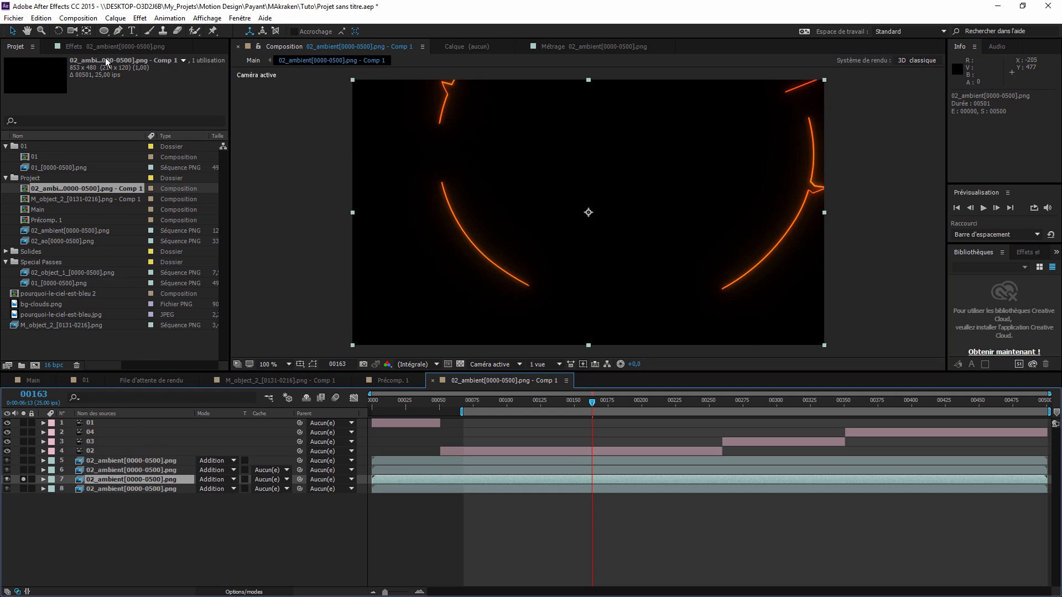
key(F3)
drag(105, 166, 65, 189)
click(23, 479)
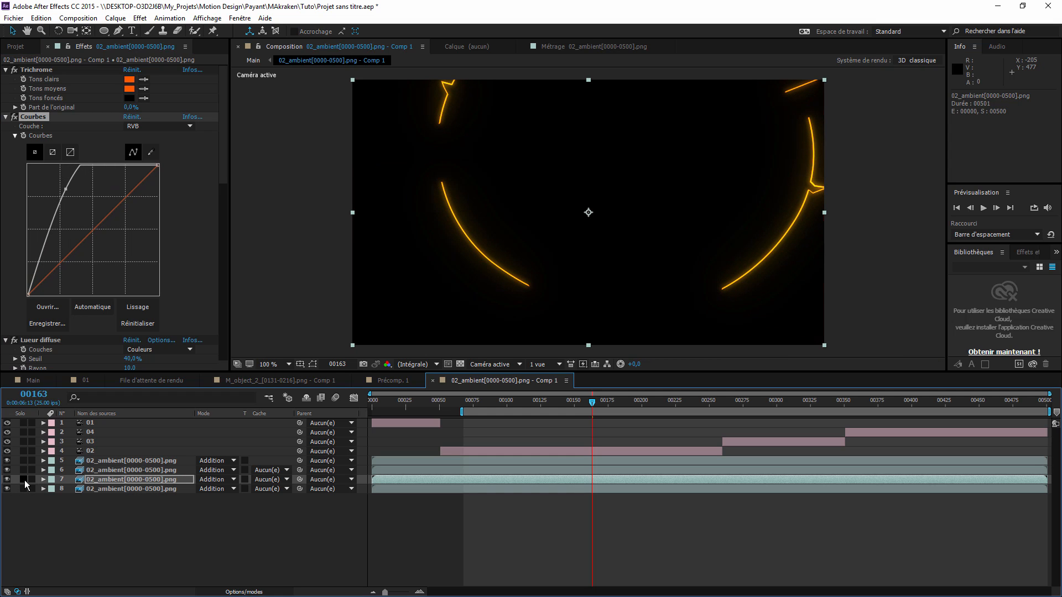
click(253, 60)
Solo the 02_ambient copies in the precomposition one after another to compare what each contributes.
click(299, 62)
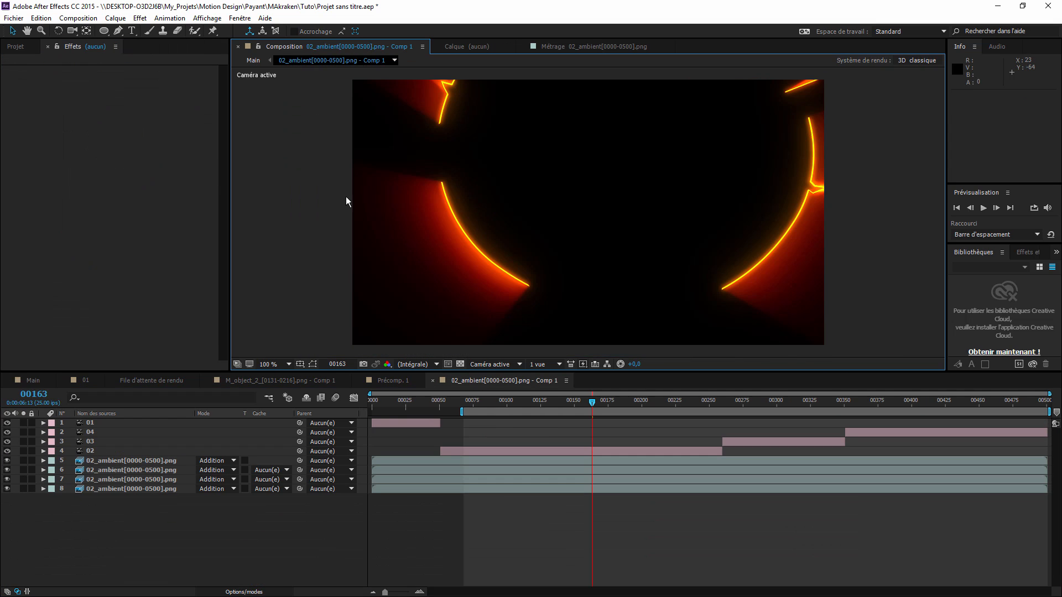
click(124, 481)
click(67, 490)
click(23, 488)
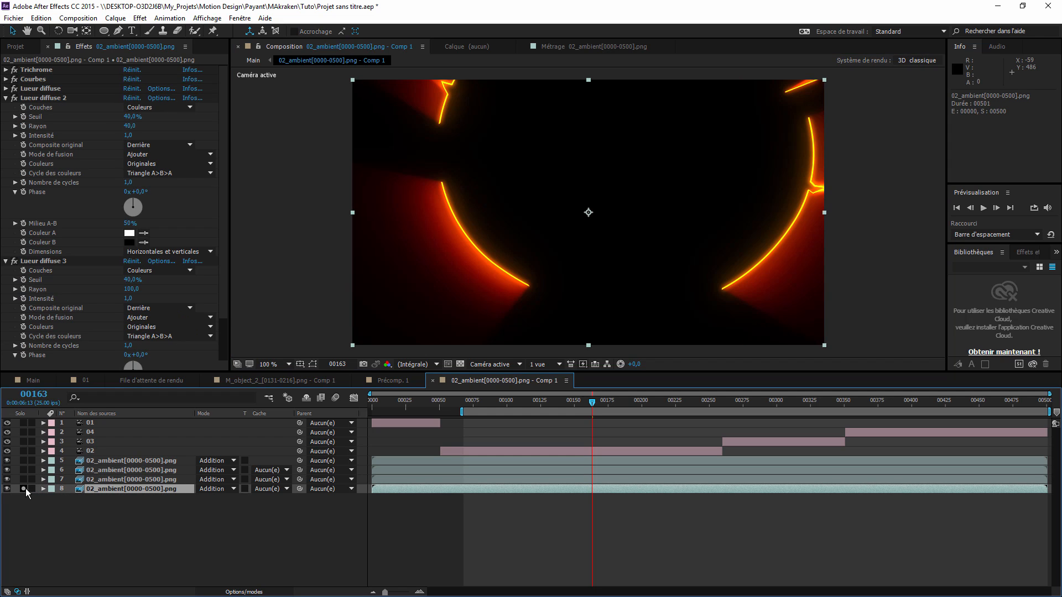
click(23, 480)
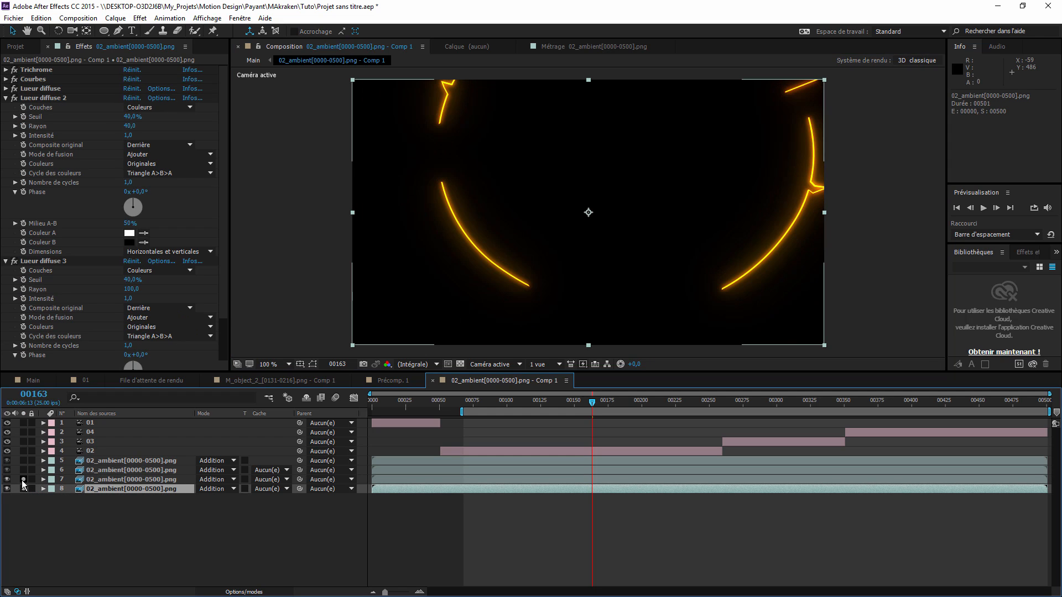
click(23, 470)
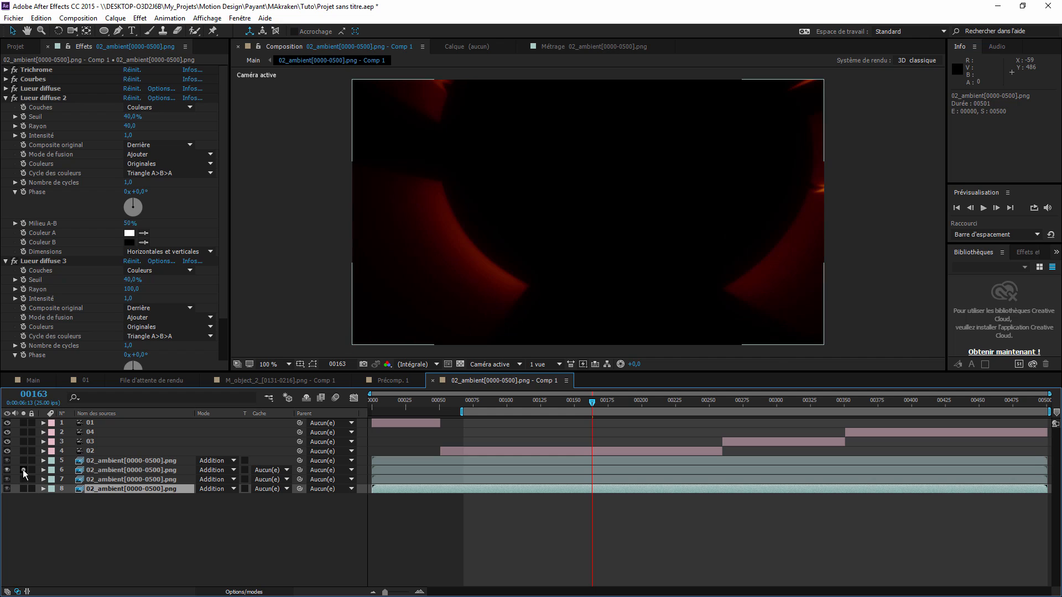
click(24, 462)
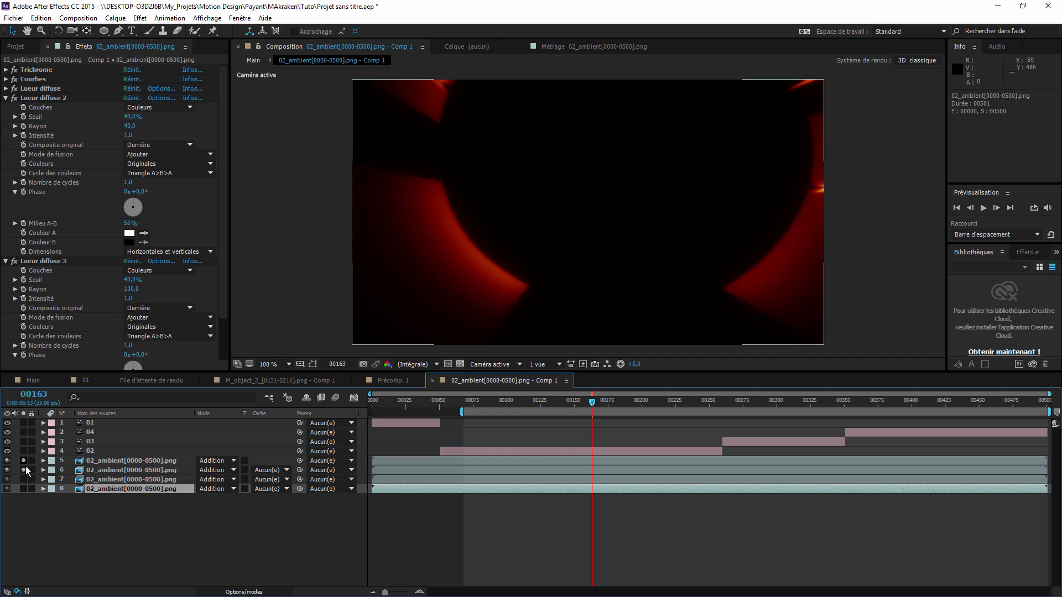
Keep only the second 02_ambient copy soloed and apply another Trichrome effect after its Shine effect.
click(103, 469)
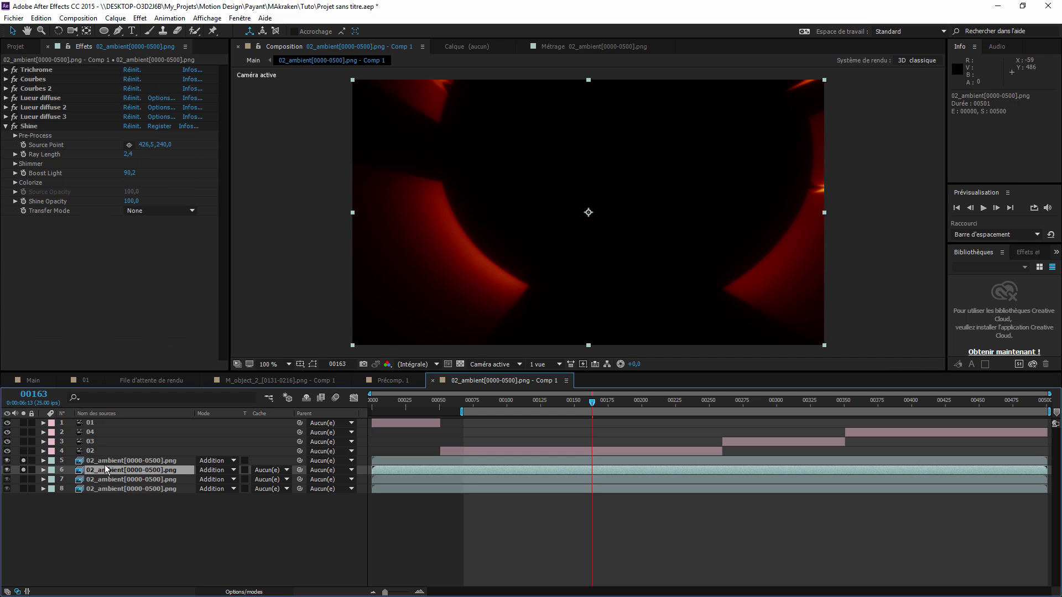
click(23, 460)
right_click(79, 315)
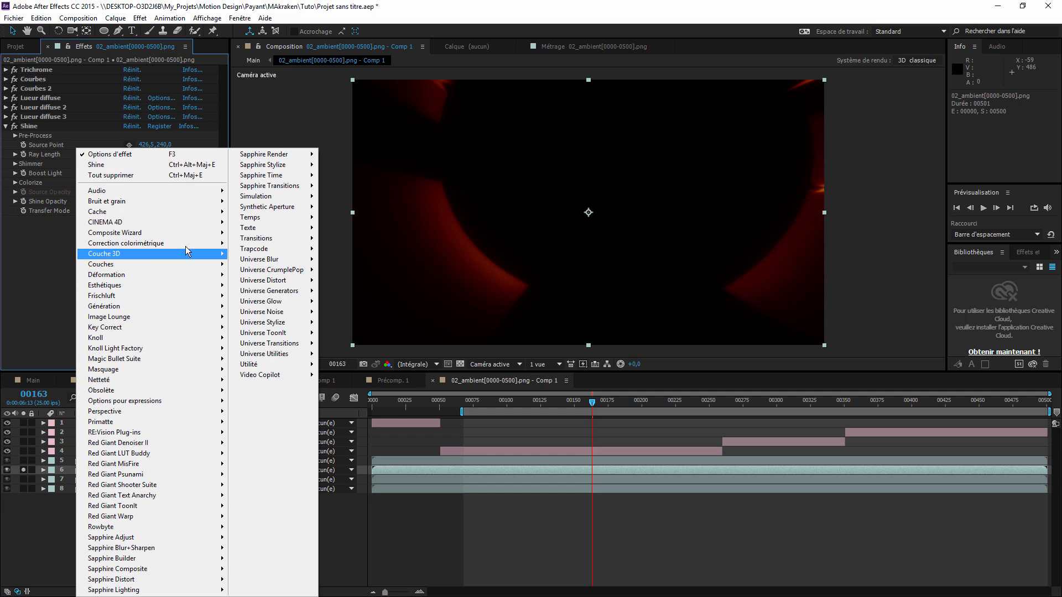
mouse_move(186, 244)
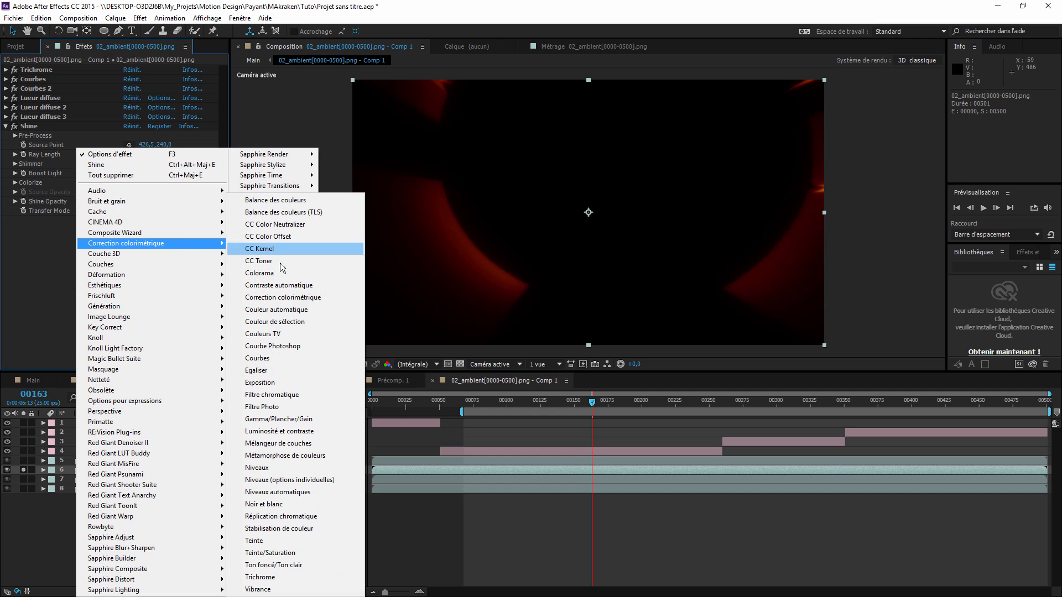
click(260, 577)
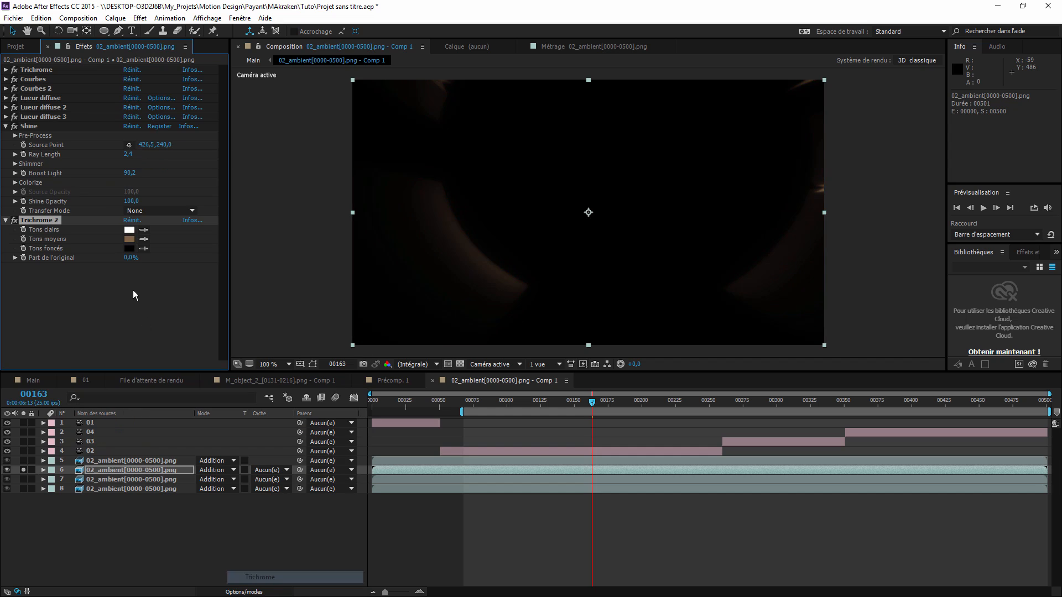
Set the midtone colour of the Trichrome 2 effect on the soloed 02_ambient layer to orange FF6000.
click(129, 240)
drag(623, 257, 623, 261)
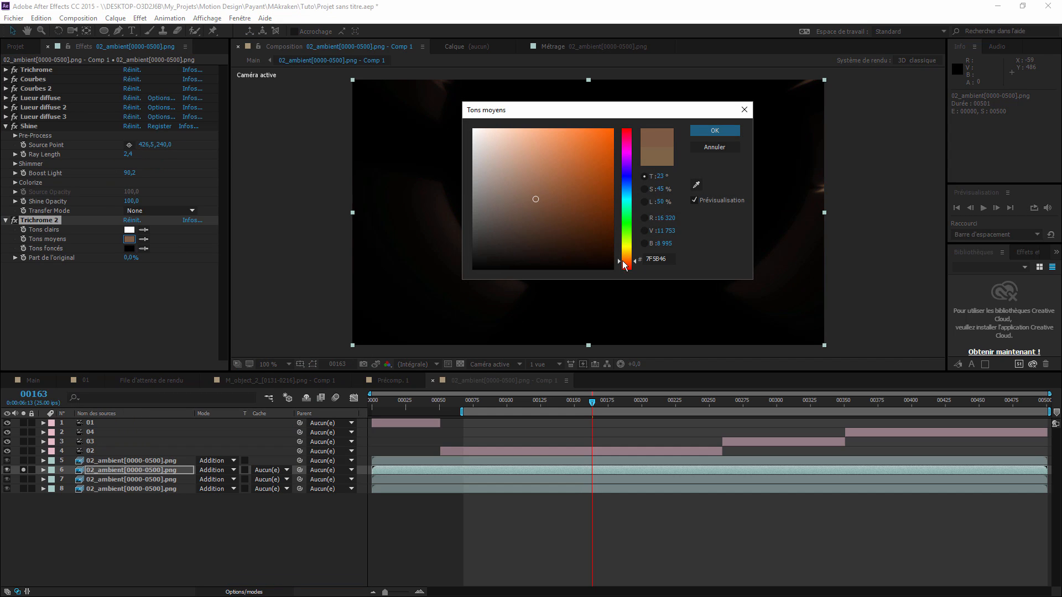
mouse_move(573, 178)
mouse_down()
mouse_move(642, 103)
mouse_move(751, 122)
mouse_up()
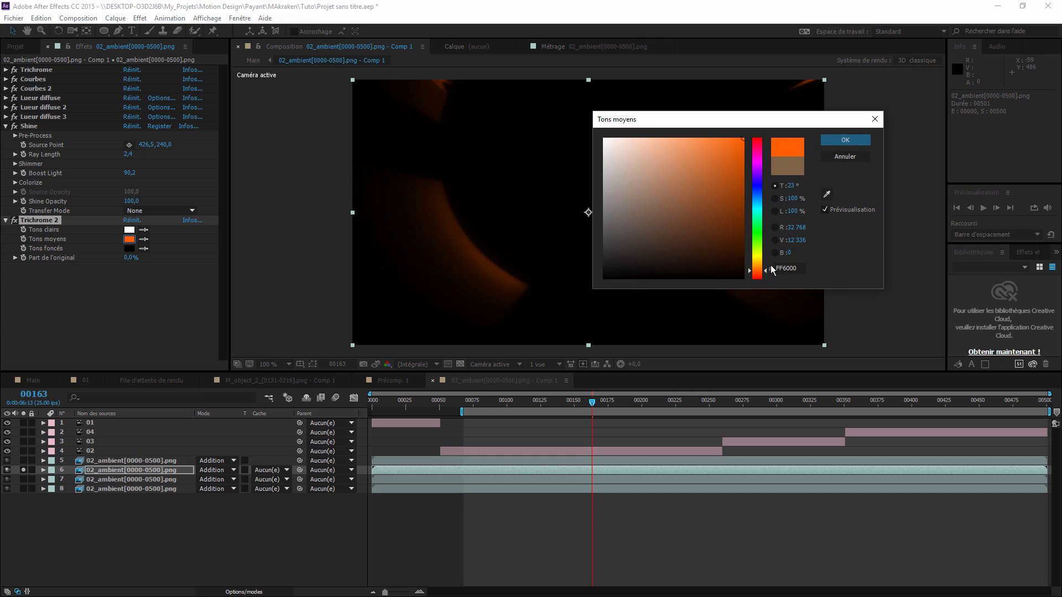
click(845, 140)
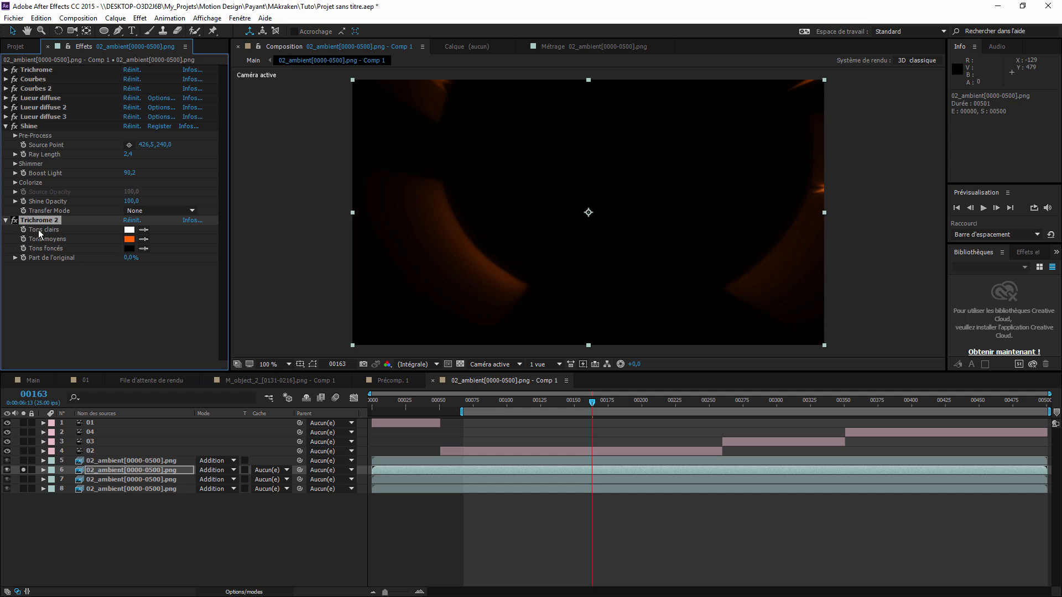
Add another Courbes effect after Trichrome 2, raise its RVB curve to brighten the rays, and unsolo the layer.
right_click(125, 290)
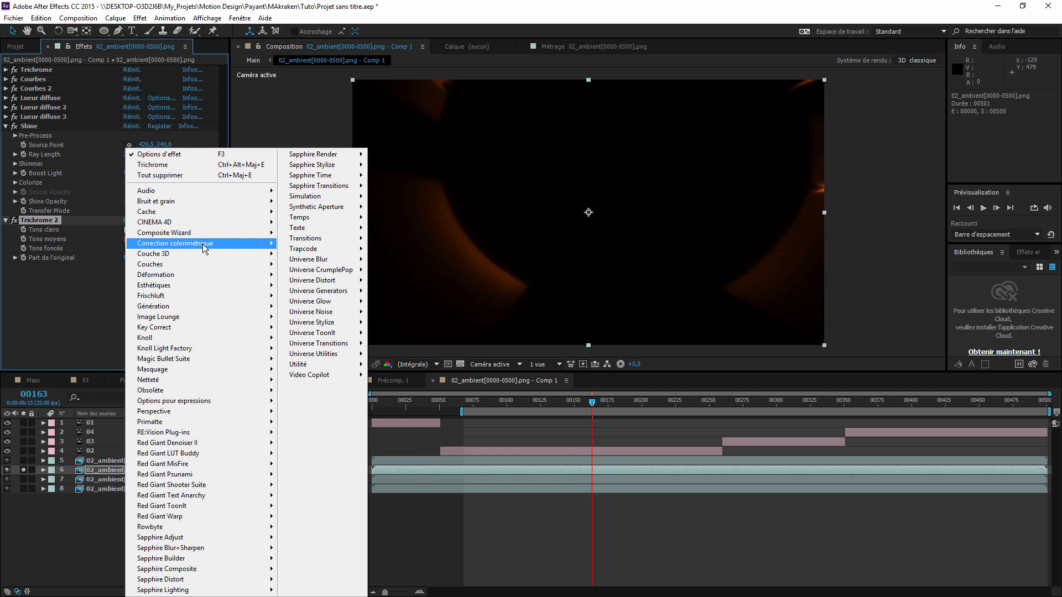
click(409, 431)
drag(96, 247, 80, 230)
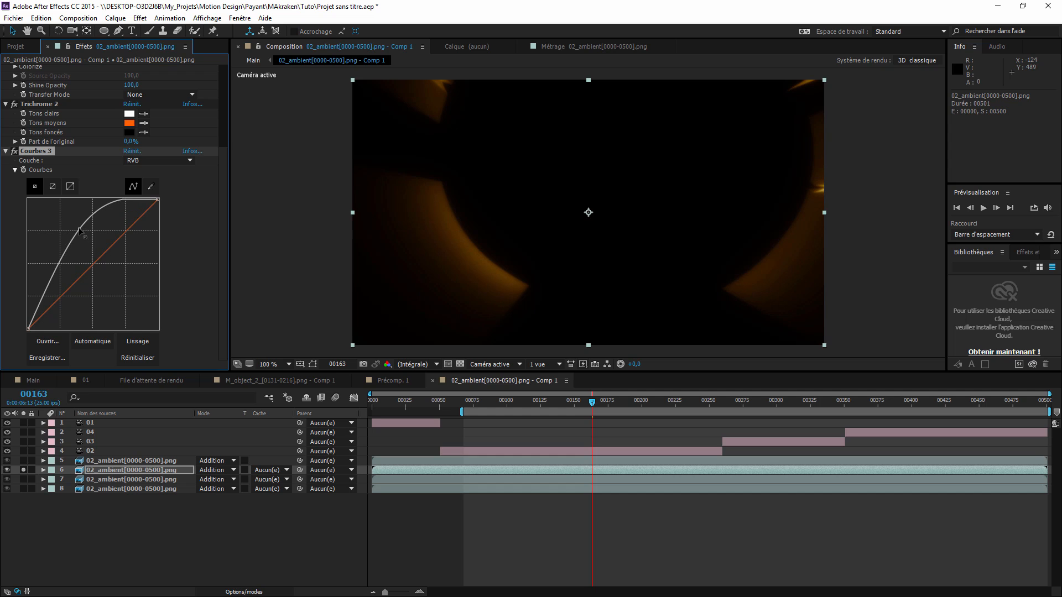
click(24, 471)
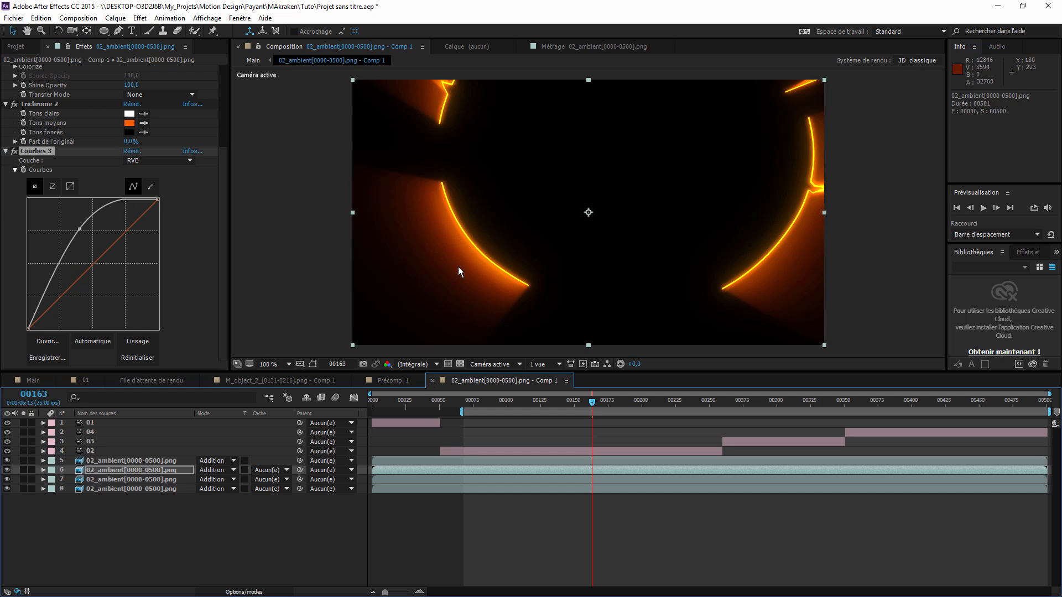
Compare the composite with and without the second 02_ambient layer and its Trichrome 2 and Courbes 3 effects, then check Main.
click(7, 471)
click(7, 471)
click(14, 104)
click(14, 151)
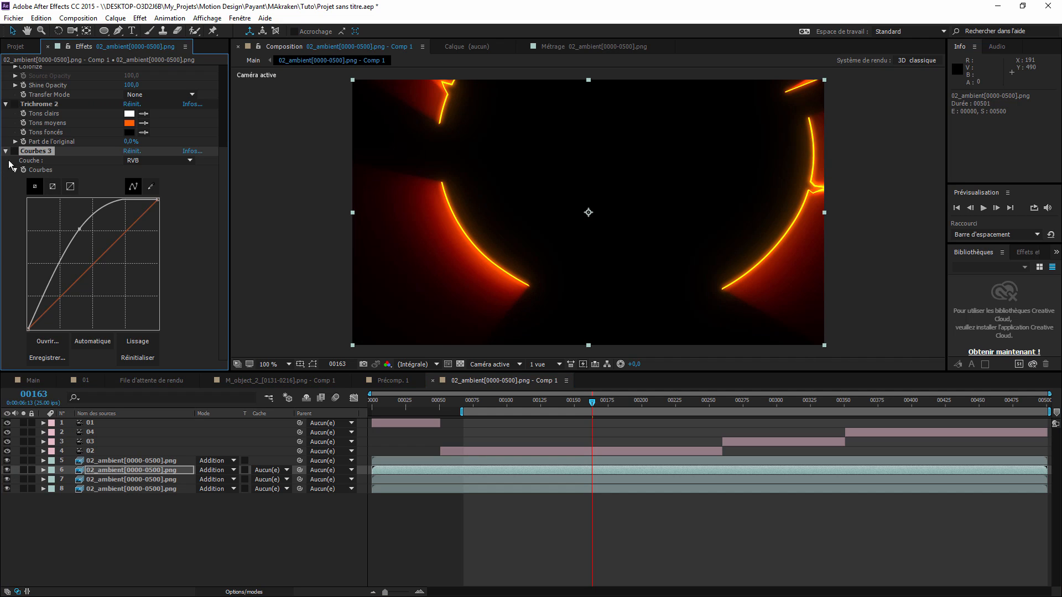
click(15, 104)
click(14, 151)
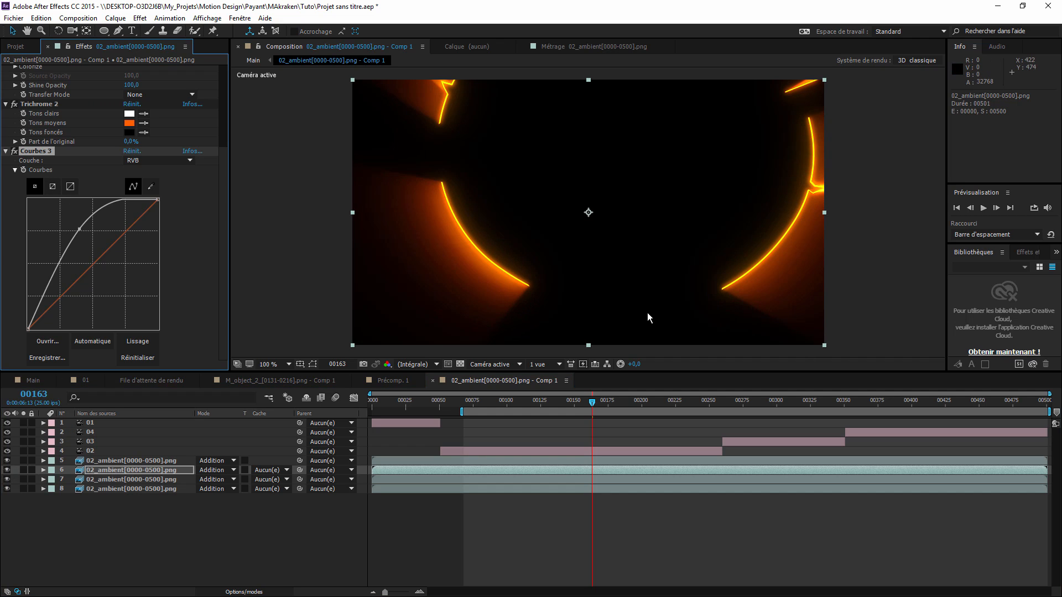
click(14, 104)
click(15, 151)
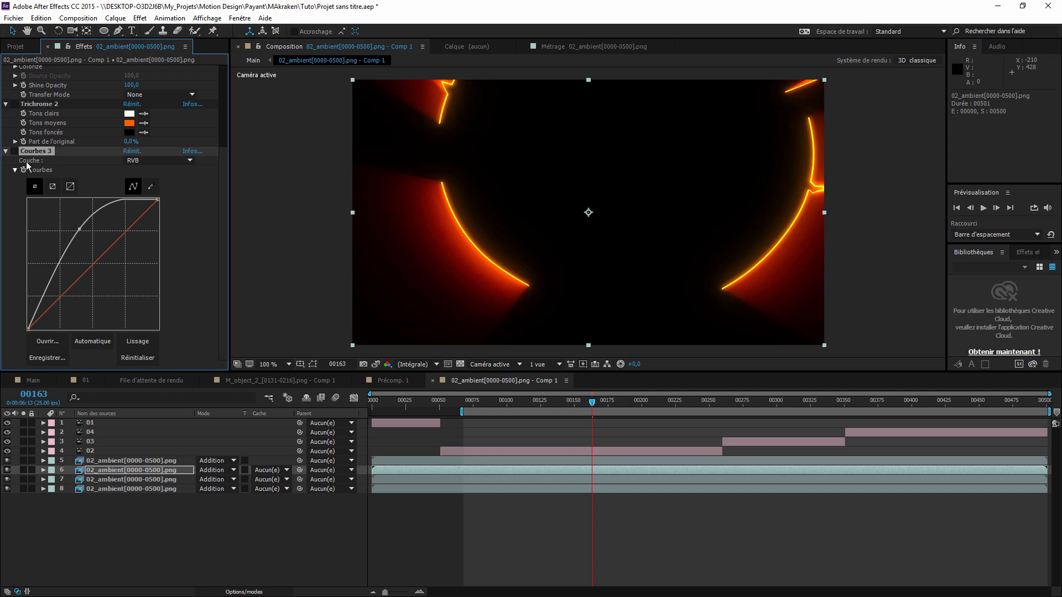
click(378, 366)
click(378, 366)
click(253, 60)
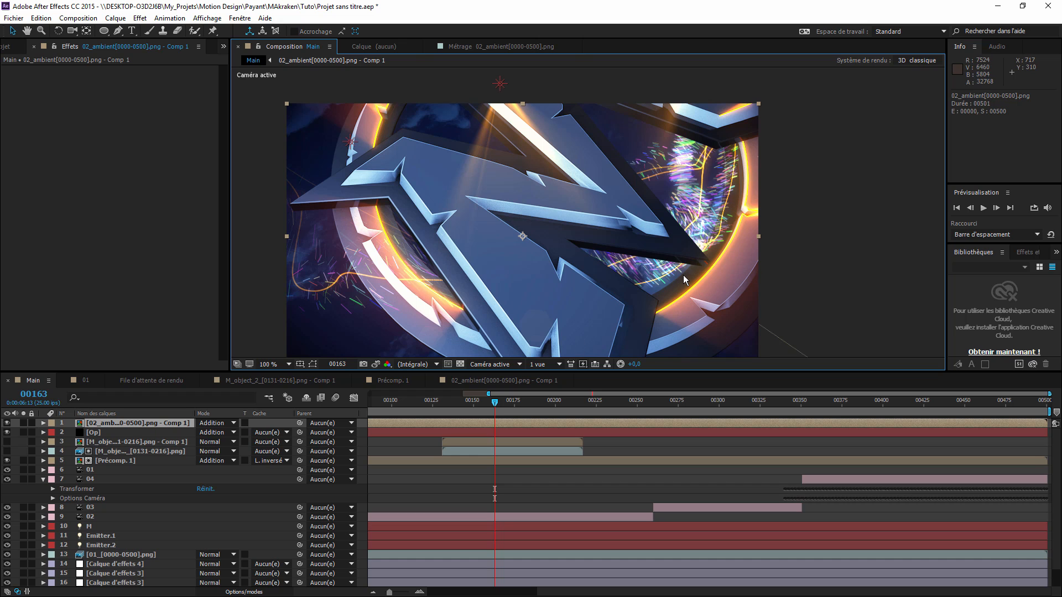
Back in the 02_ambient precomposition, precompose its bottom 02_ambient layer as 02_ambient[0000-0500].png - Comp 2, leaving all attributes, and open it.
double_click(109, 423)
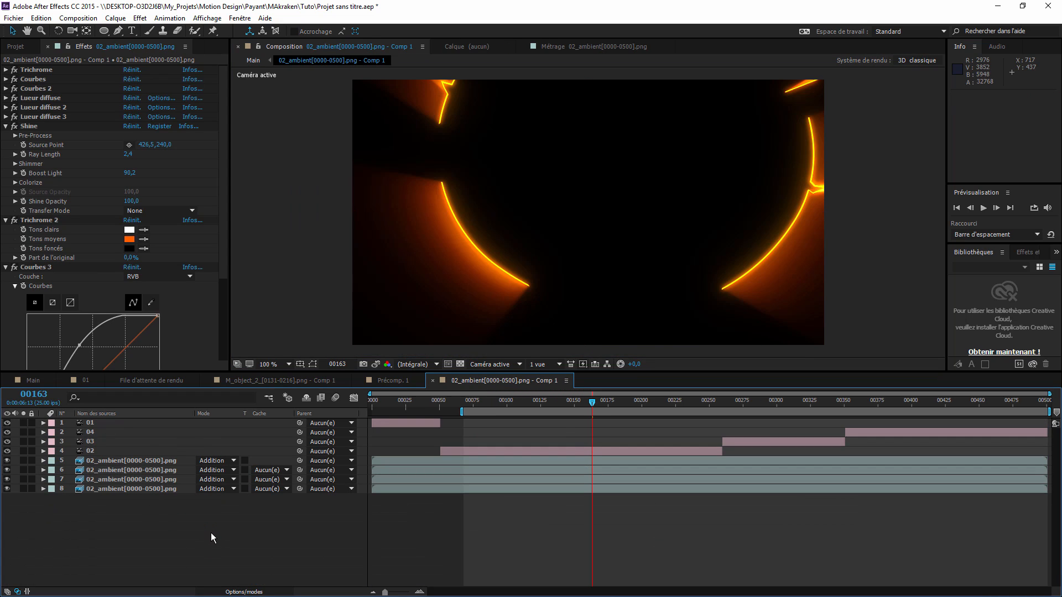
click(176, 488)
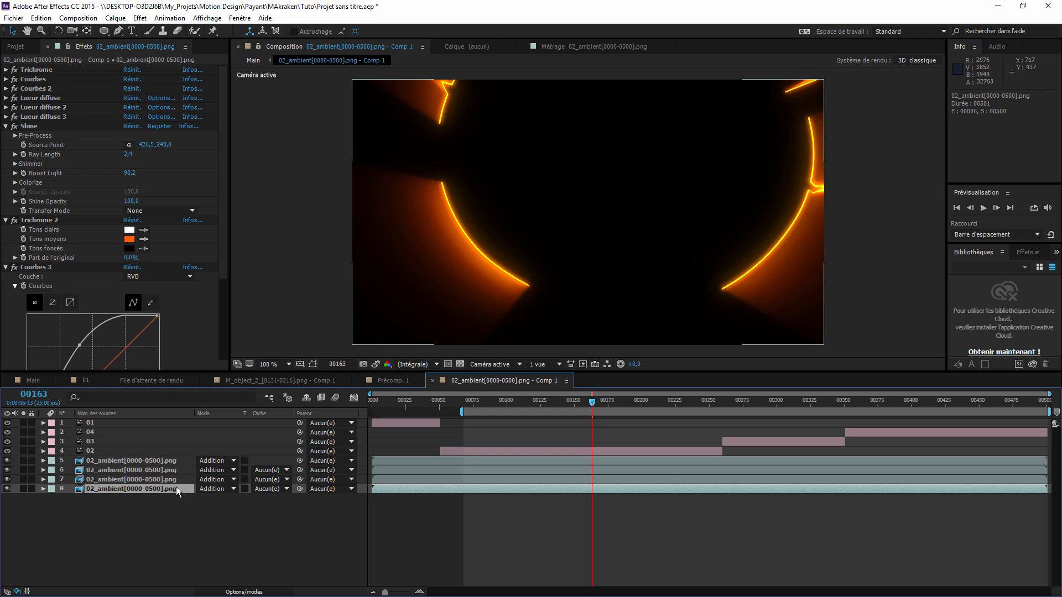
right_click(176, 488)
click(237, 386)
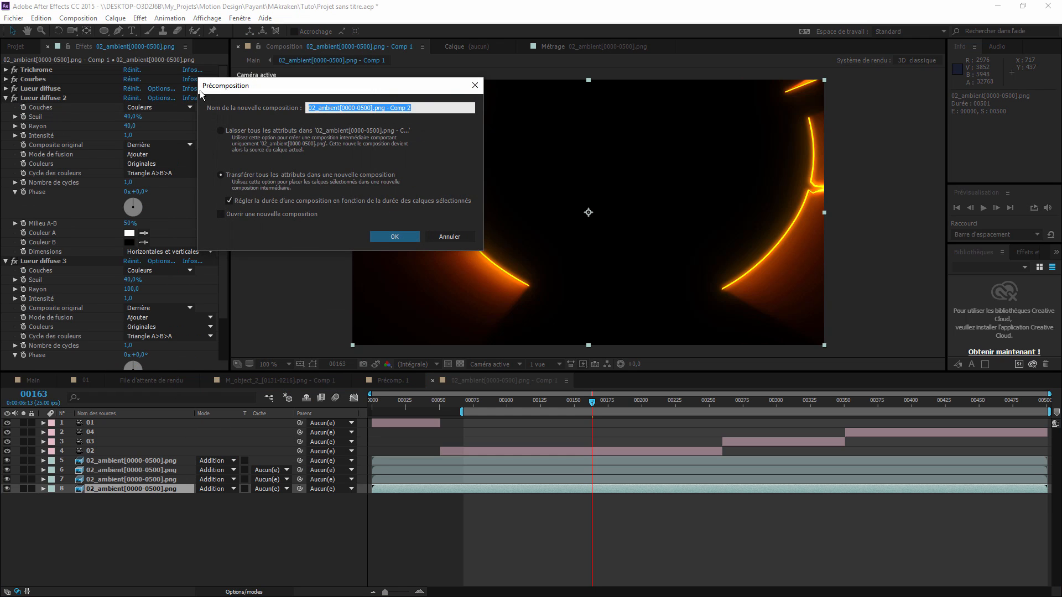
click(221, 131)
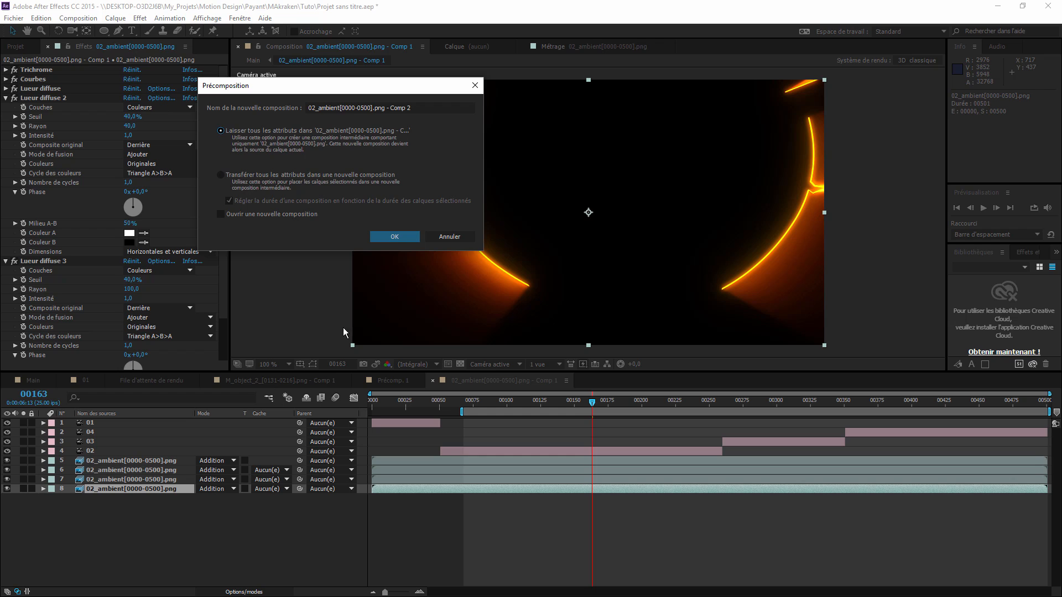
click(379, 238)
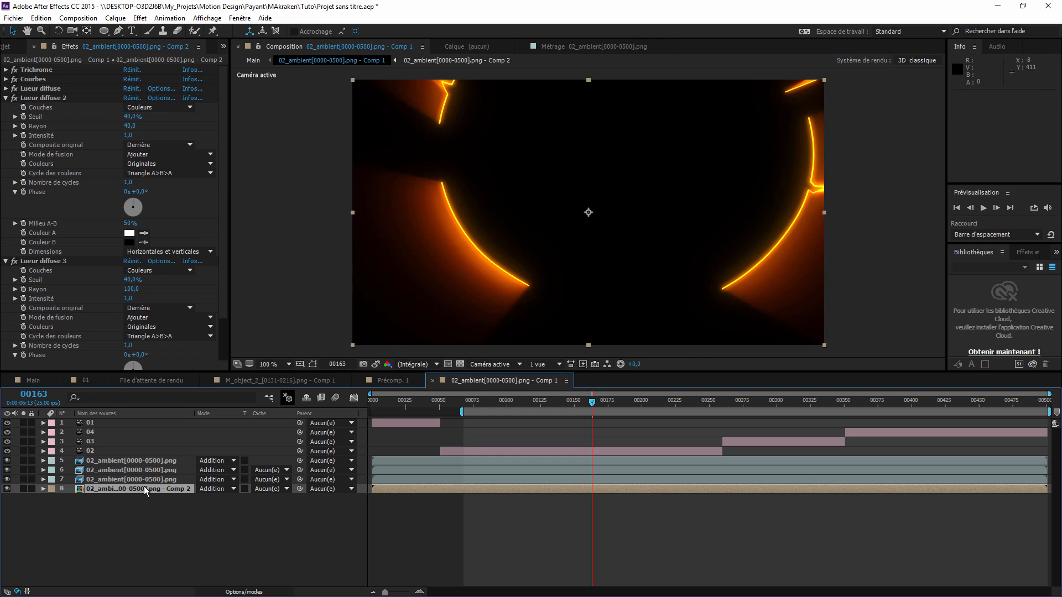
double_click(146, 489)
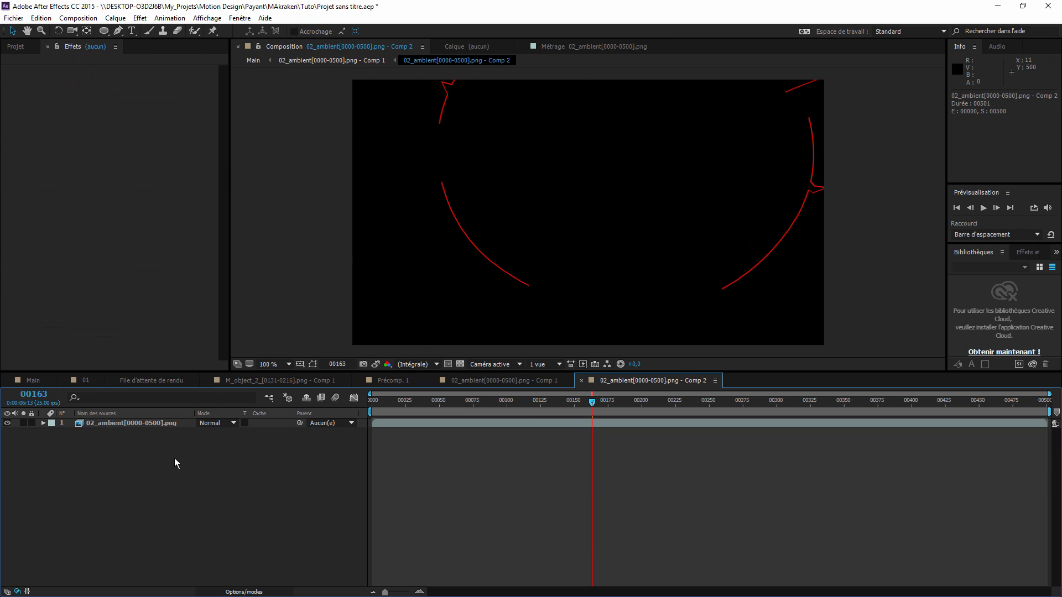
Create a black solid above the 02_ambient layer in Comp 2.
click(153, 424)
right_click(160, 459)
click(142, 461)
right_click(142, 462)
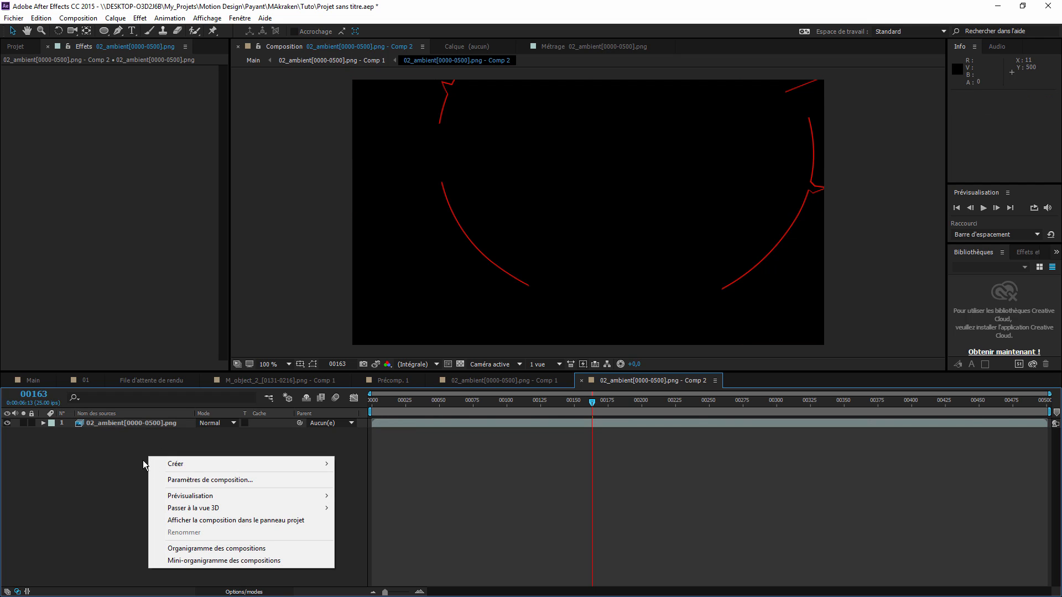
mouse_move(287, 463)
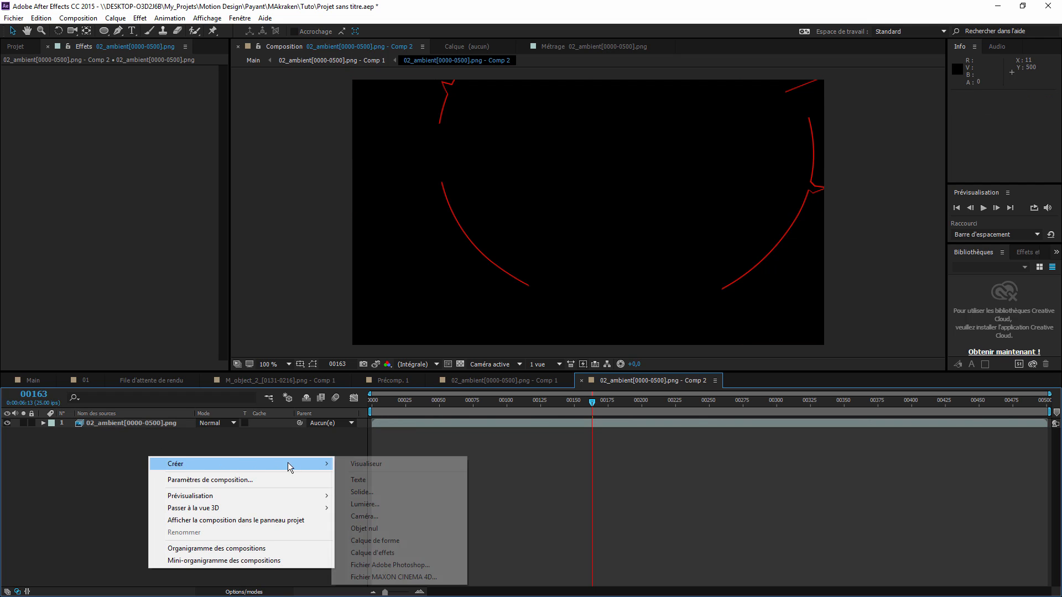
click(368, 492)
key(Return)
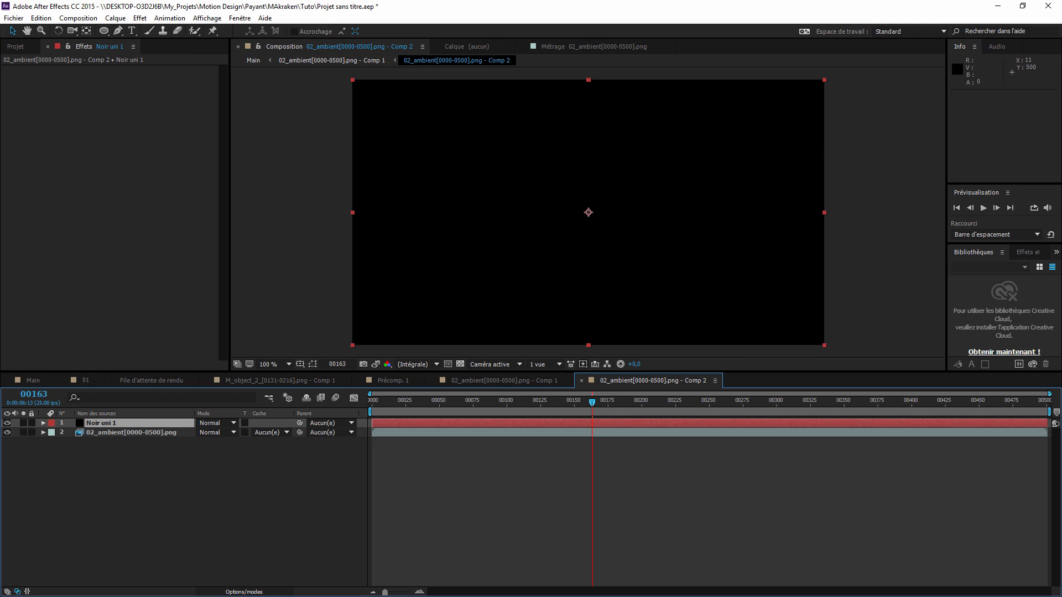
Switch to VLC to examine the orange line effect in the madKRAKEN reference video at 00:09, then return to After Effects.
key(alt+Tab)
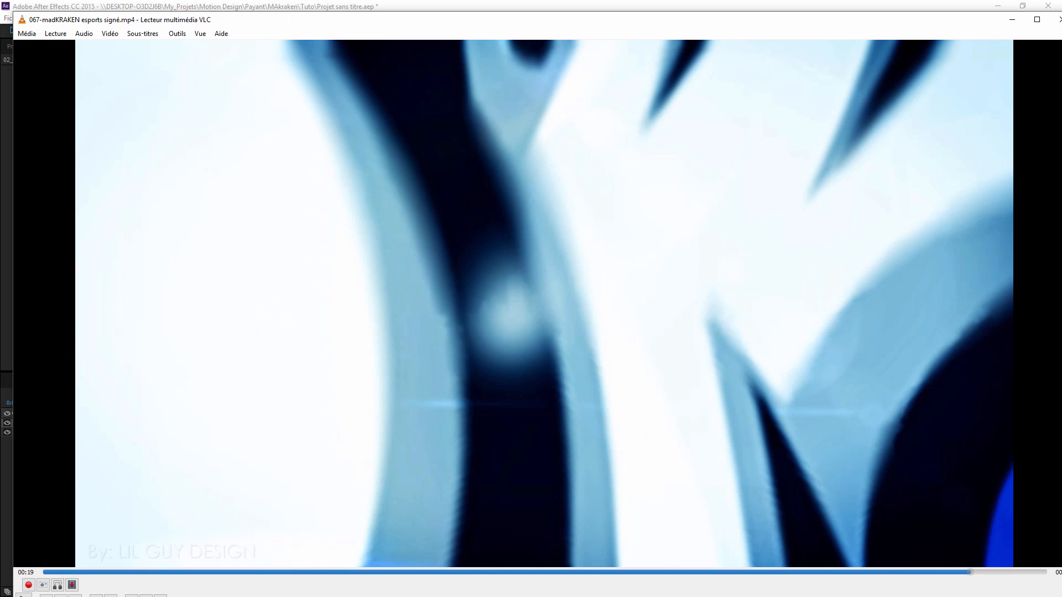
click(481, 572)
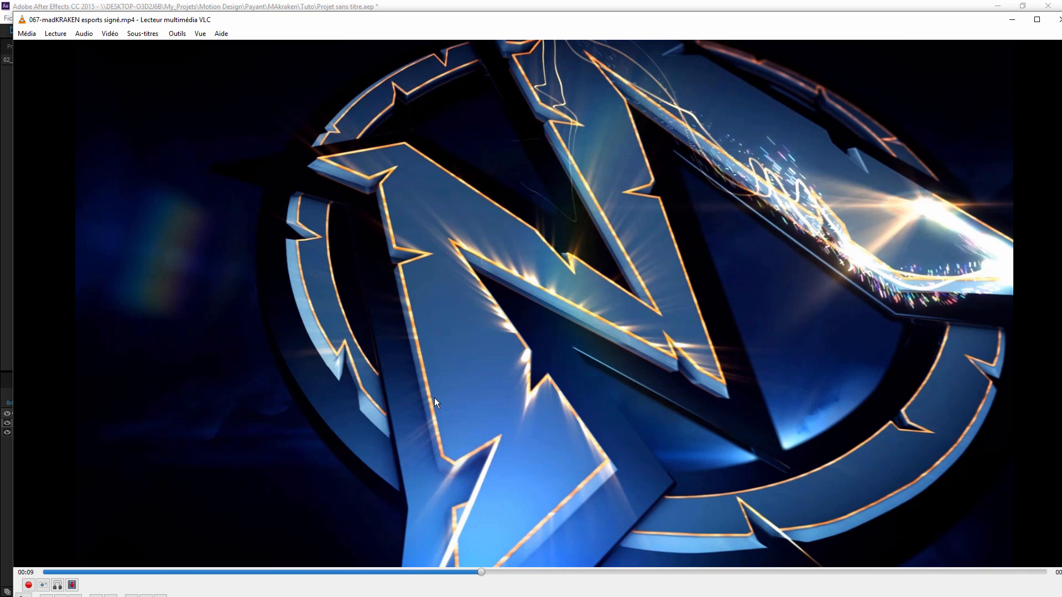
key(alt+Tab)
Apply Bruit fractal to the black solid with contrast 797, brightness -34 and complexity 11.1.
right_click(52, 257)
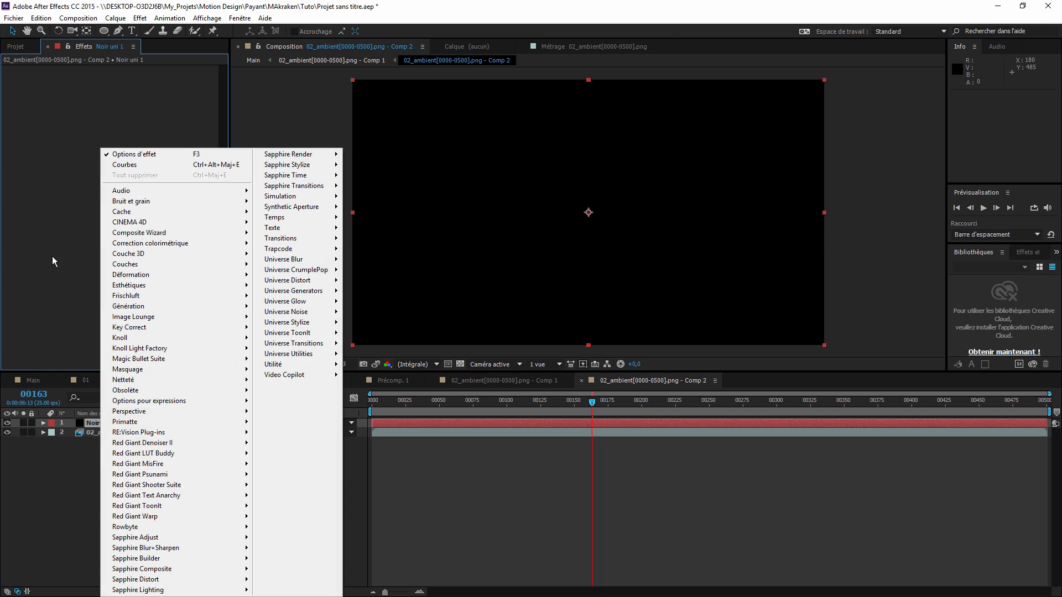
mouse_move(164, 307)
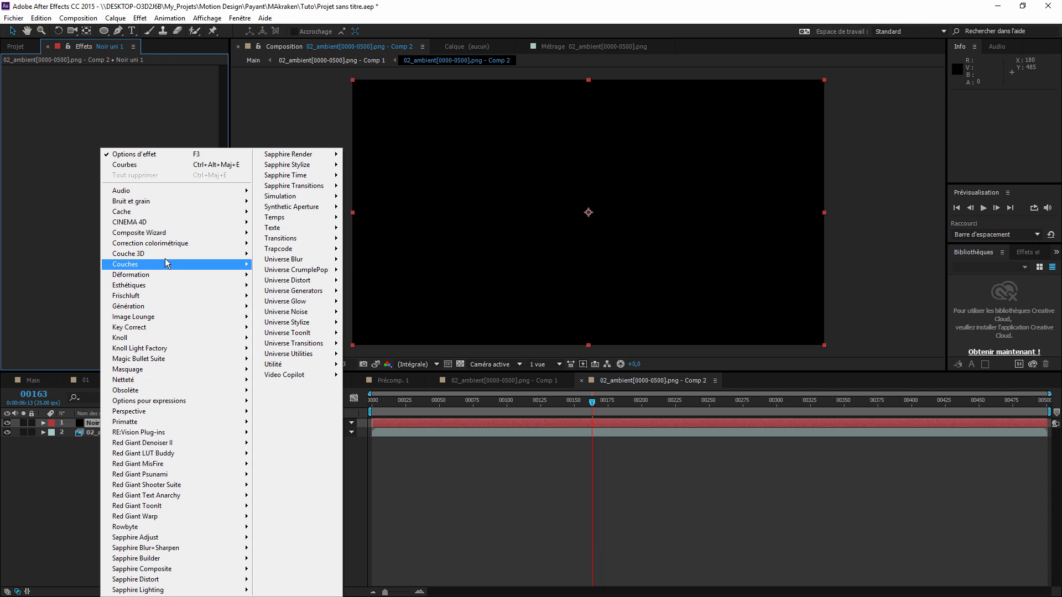
mouse_move(151, 202)
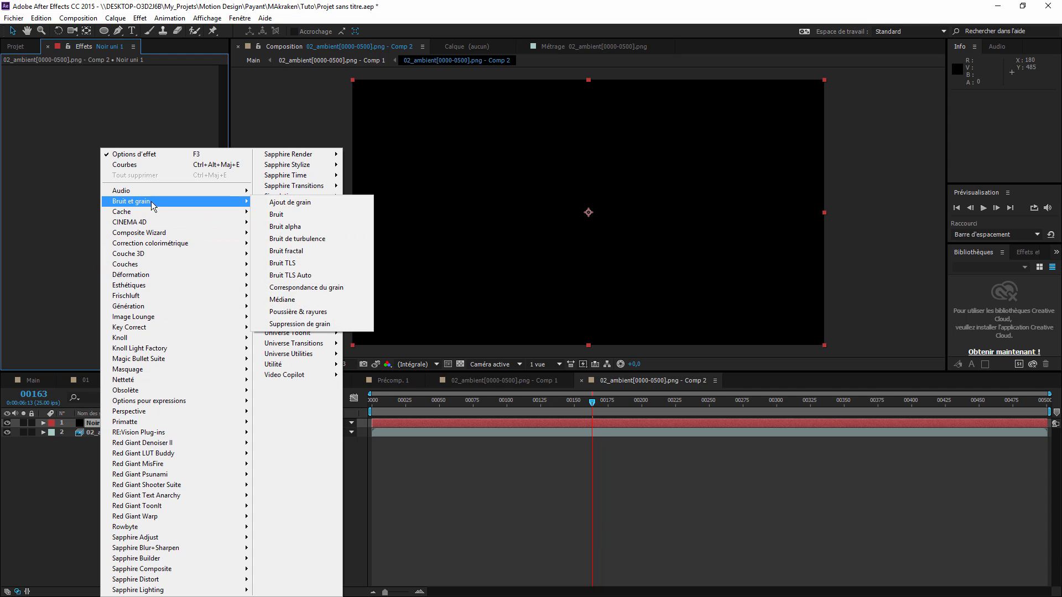
click(293, 251)
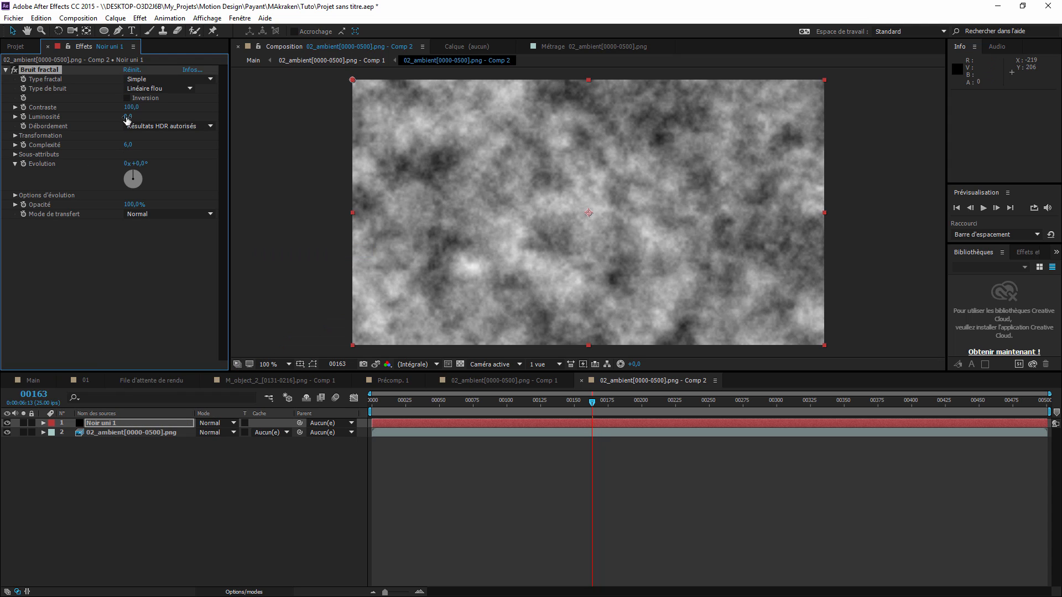
drag(129, 116, 548, 112)
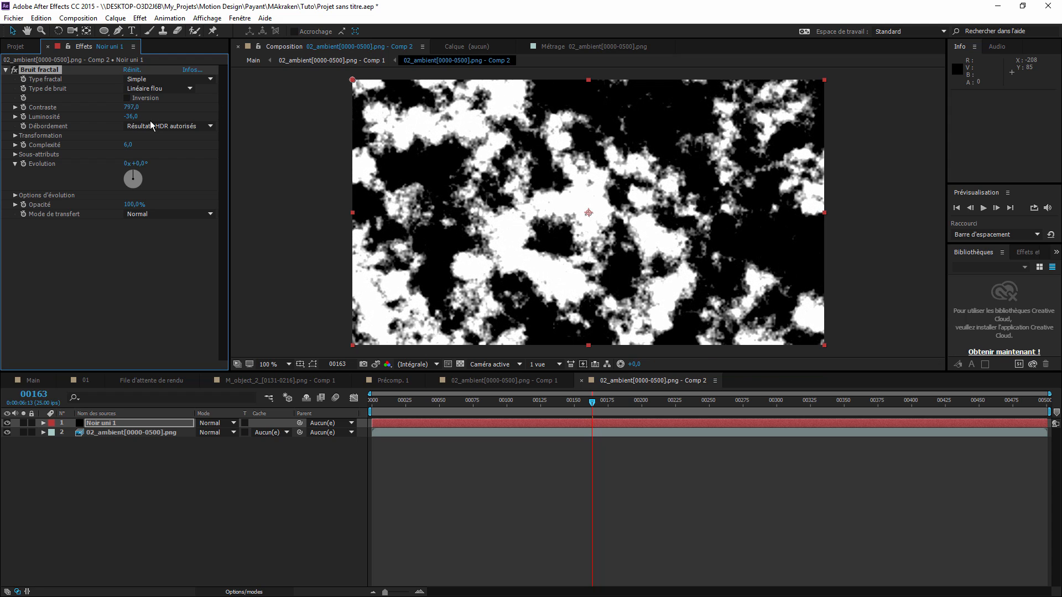
mouse_move(116, 118)
mouse_down()
mouse_move(107, 118)
mouse_move(145, 116)
mouse_move(117, 117)
mouse_up()
drag(129, 145, 419, 155)
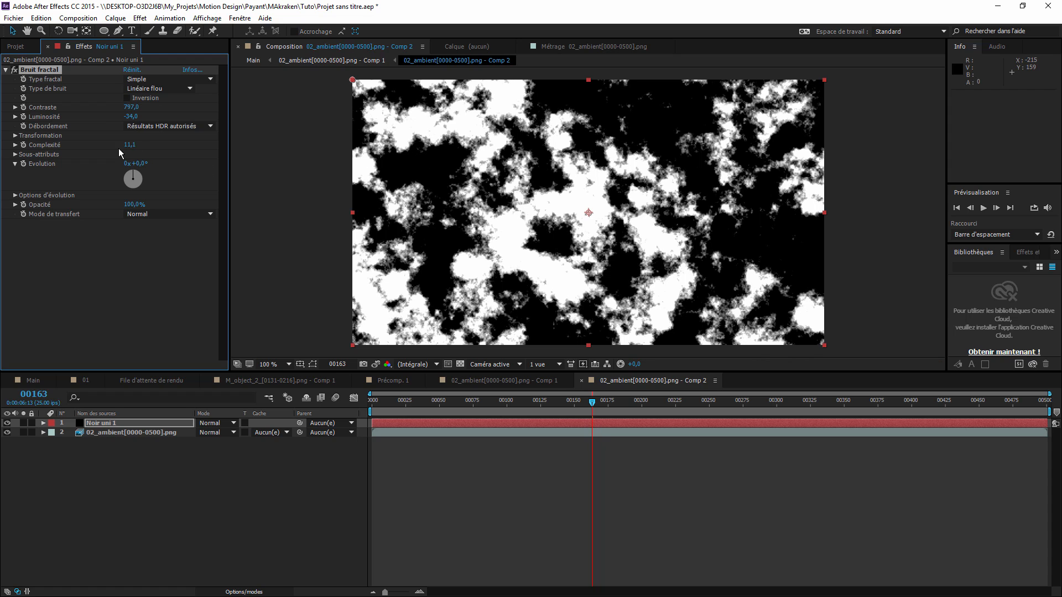
Set the fractal noise scale to 7 and use the solid as a luminance track matte for the 02_ambient layer.
click(16, 136)
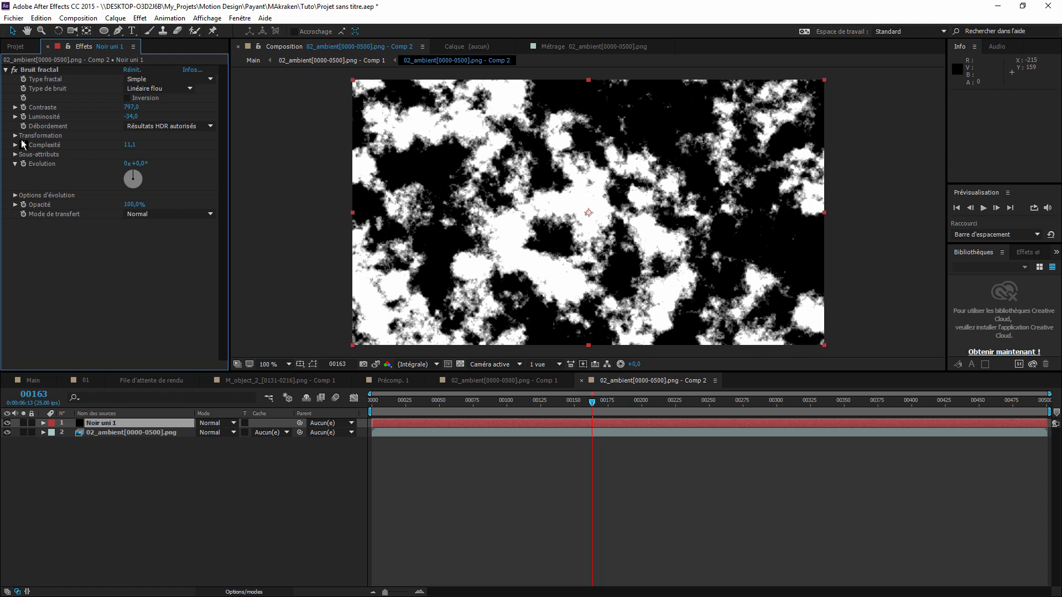
drag(128, 163, 87, 174)
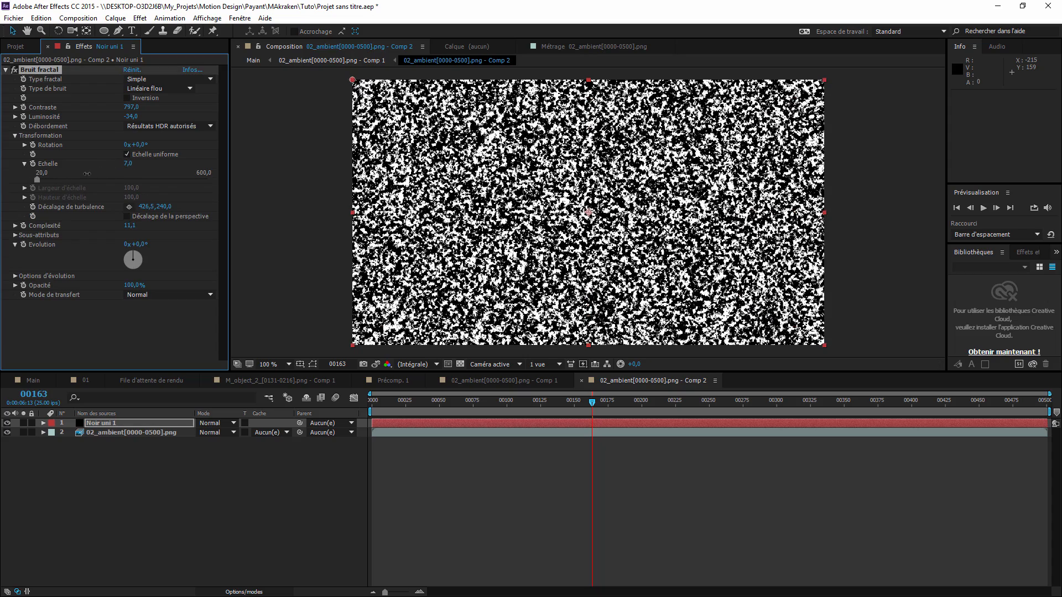
click(267, 433)
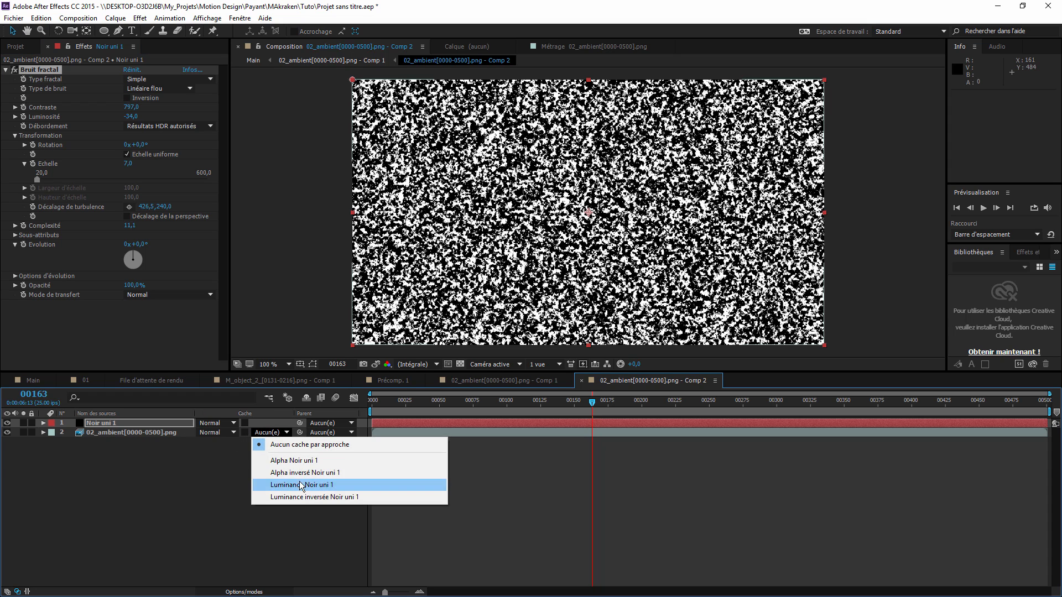
click(302, 483)
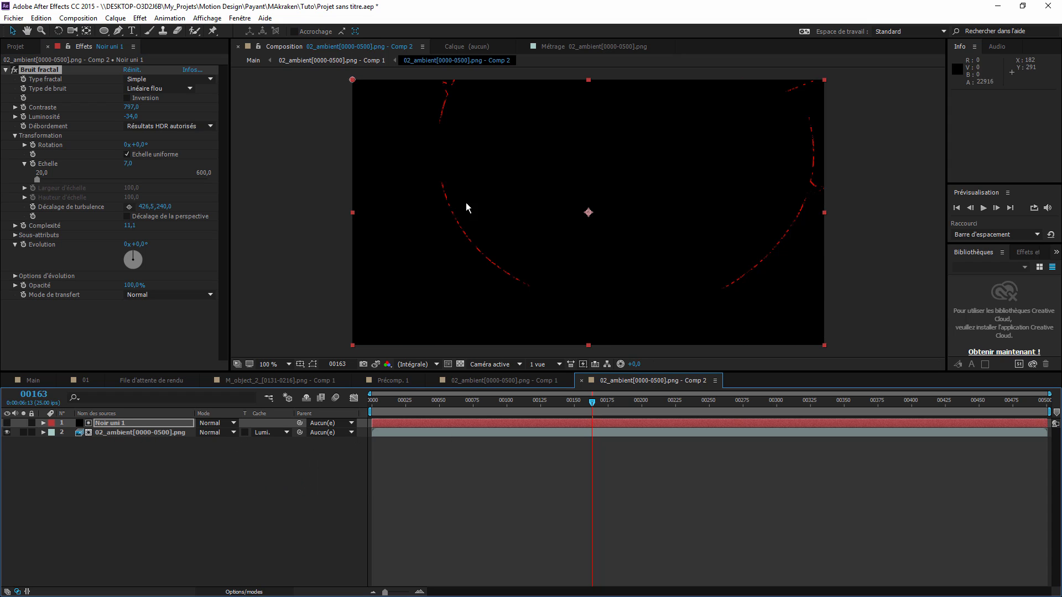
Set the fractal noise scale to 1 and inspect up close how the matte breaks up the red lines.
key(period)
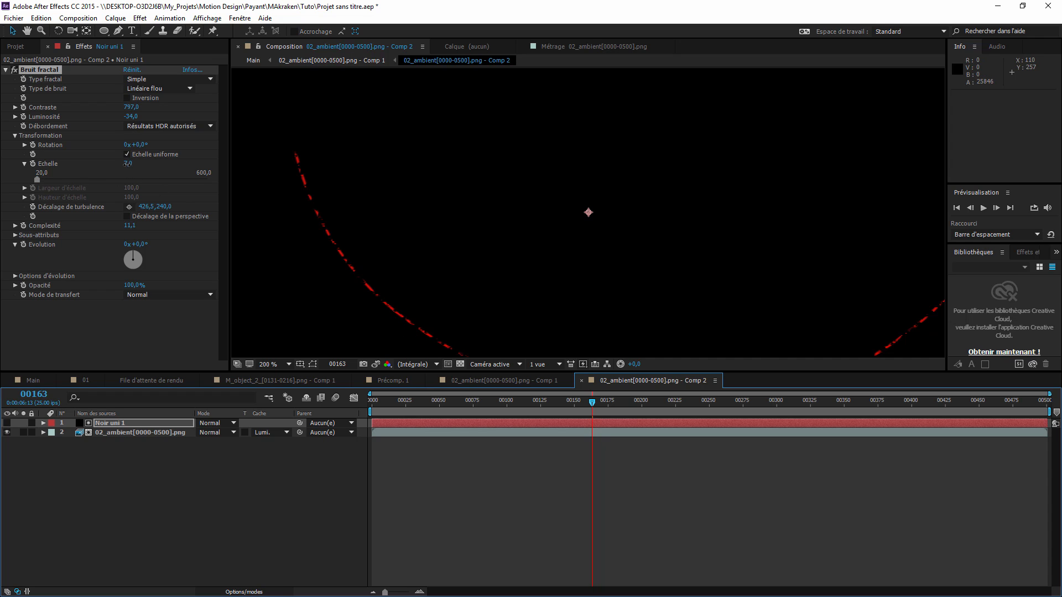
drag(126, 164, 125, 165)
key(comma)
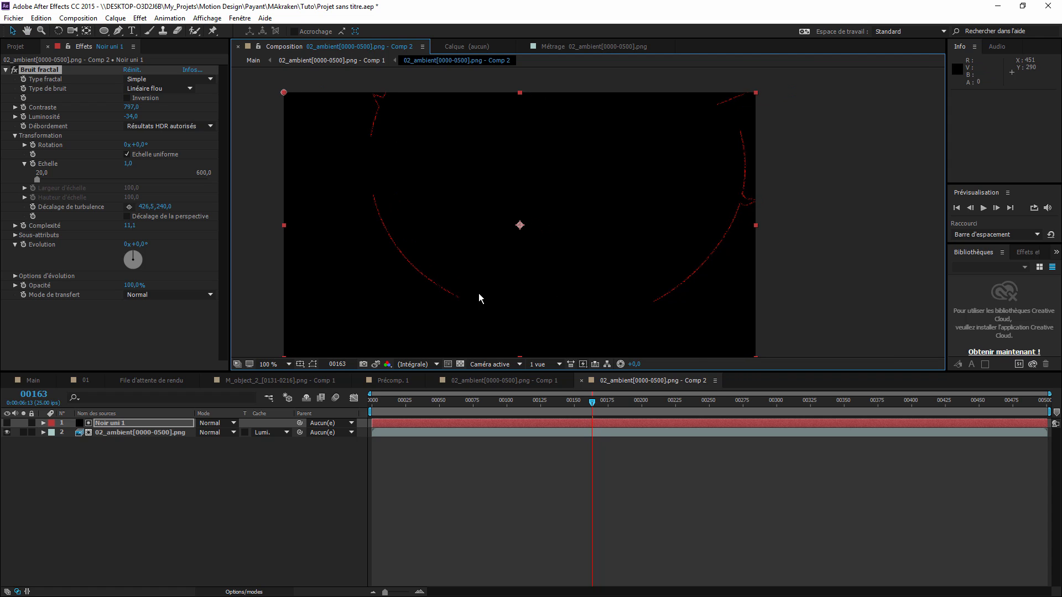
key(period)
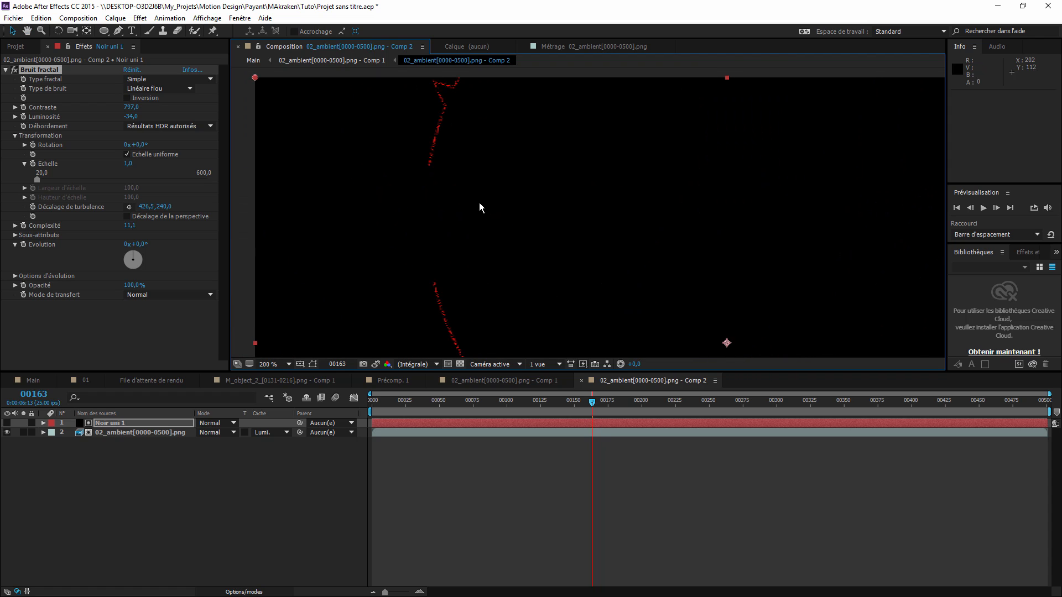
drag(509, 174, 506, 243)
drag(583, 311, 453, 214)
drag(769, 316, 516, 214)
drag(590, 258, 596, 178)
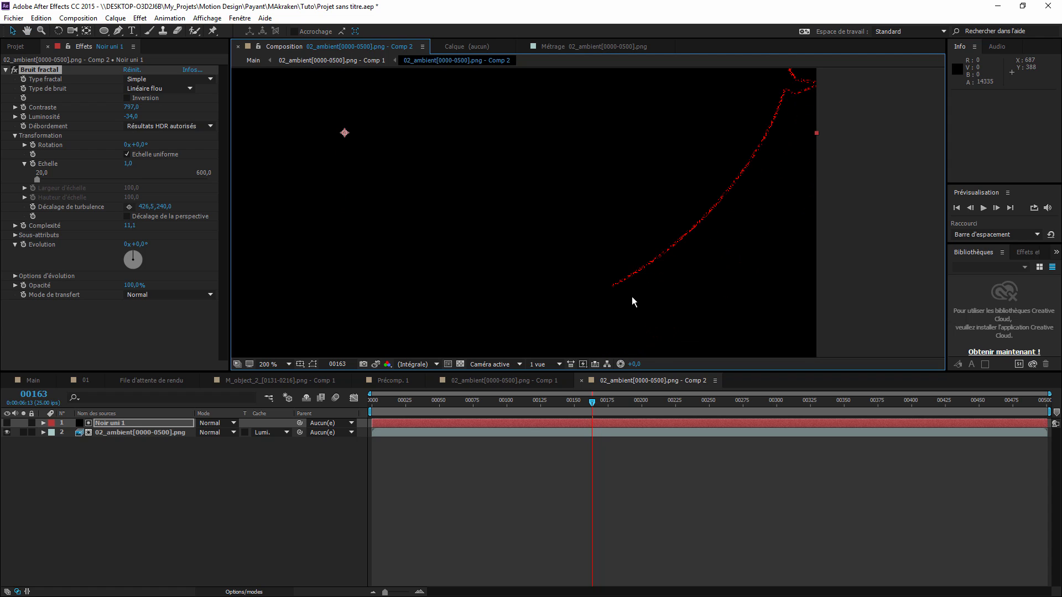
Return to 02_ambient Comp 1 and solo the nested 02_ambient Comp 2 layer to inspect its noise-broken lines up close.
key(period)
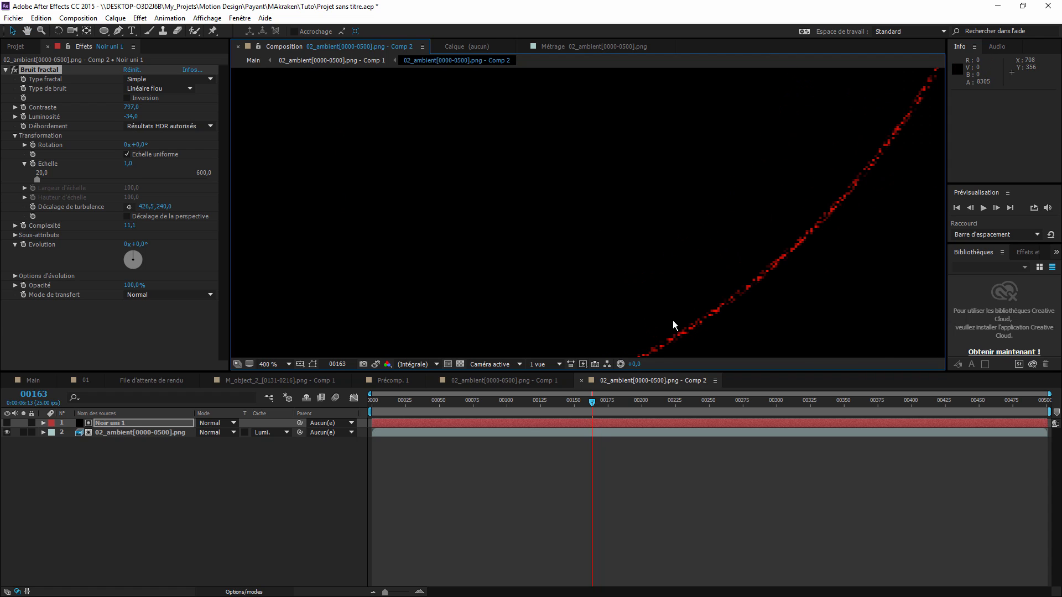
click(364, 60)
click(23, 488)
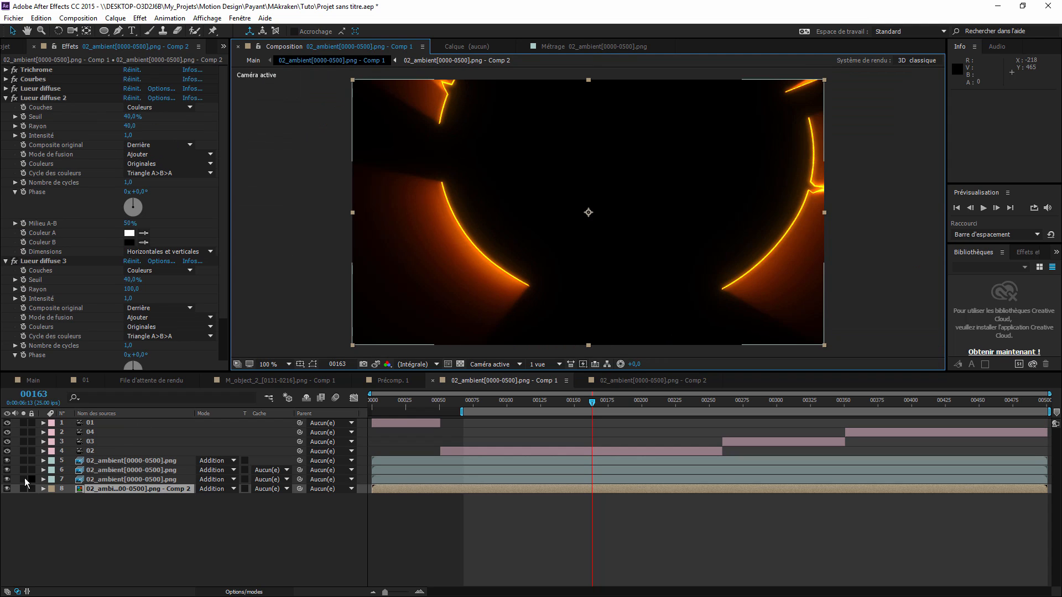
key(period)
drag(653, 260, 520, 192)
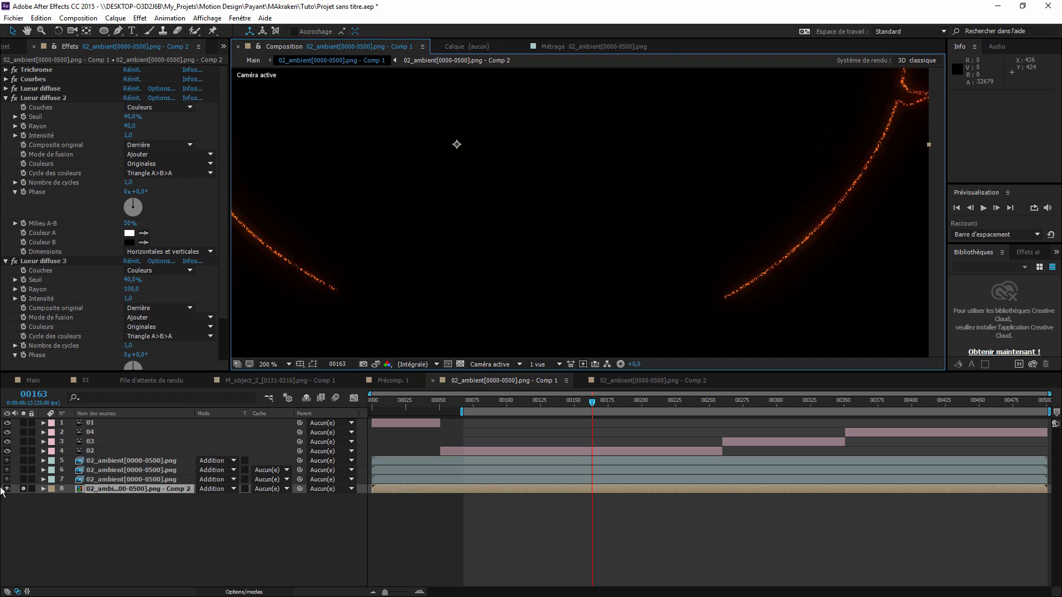
Rename the nested 02_ambient Comp 2 composition as Bruit, then return to 02_ambient Comp 1.
double_click(135, 489)
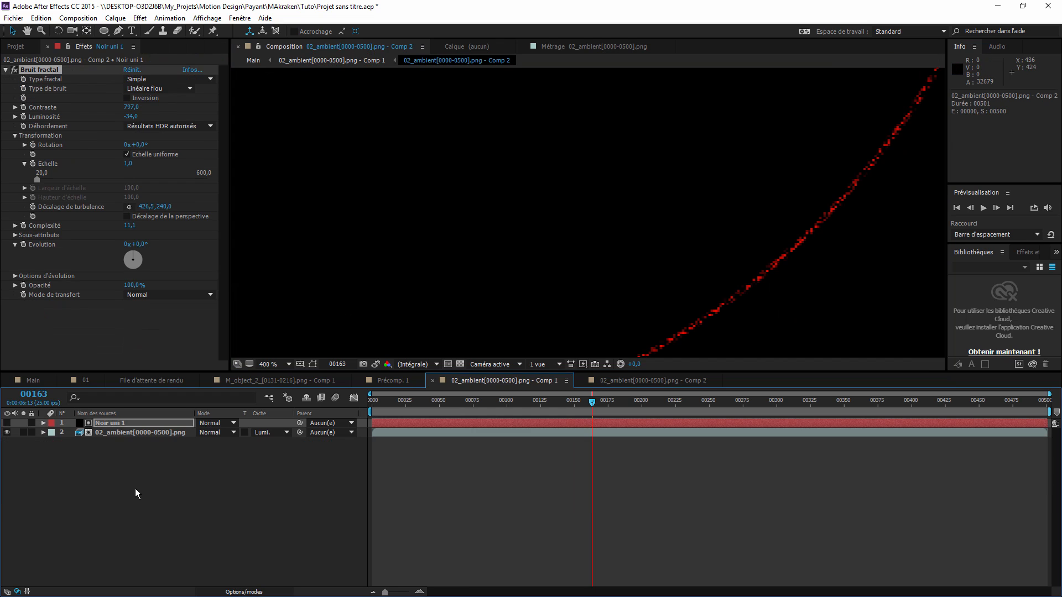
click(78, 18)
click(100, 44)
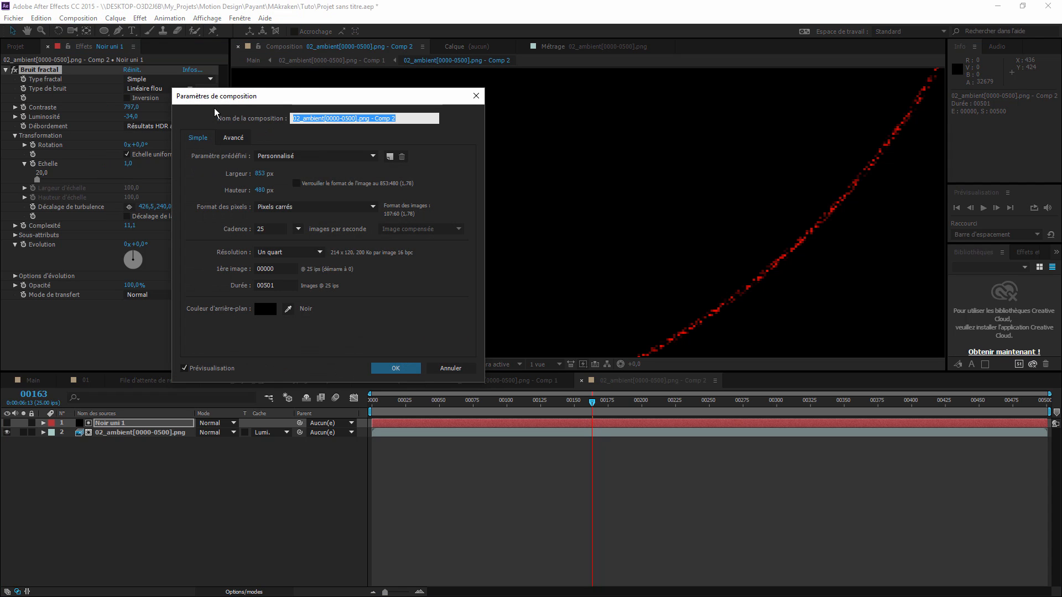
text(Bruit)
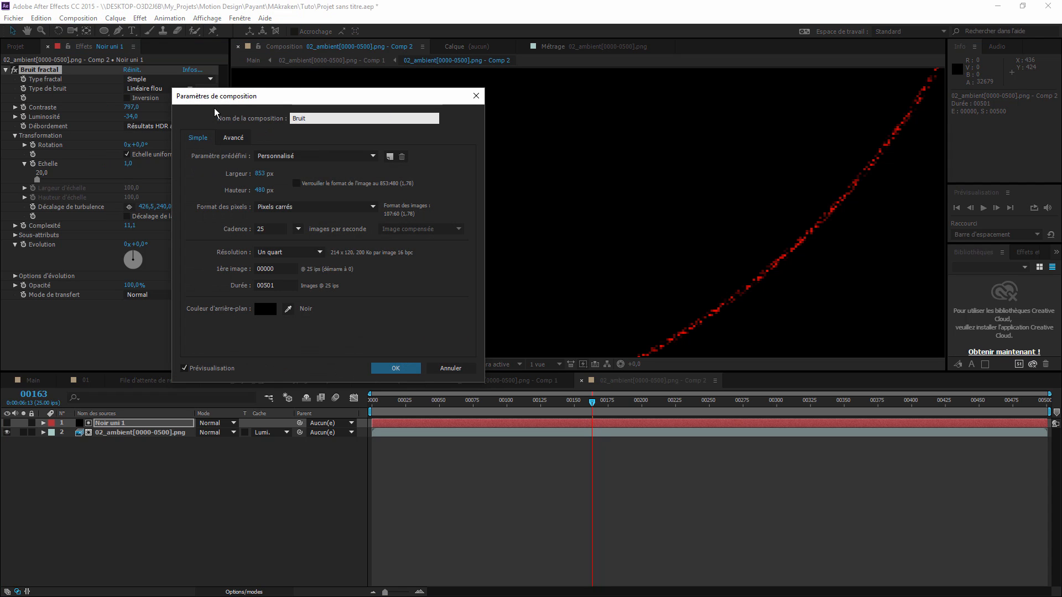
key(Return)
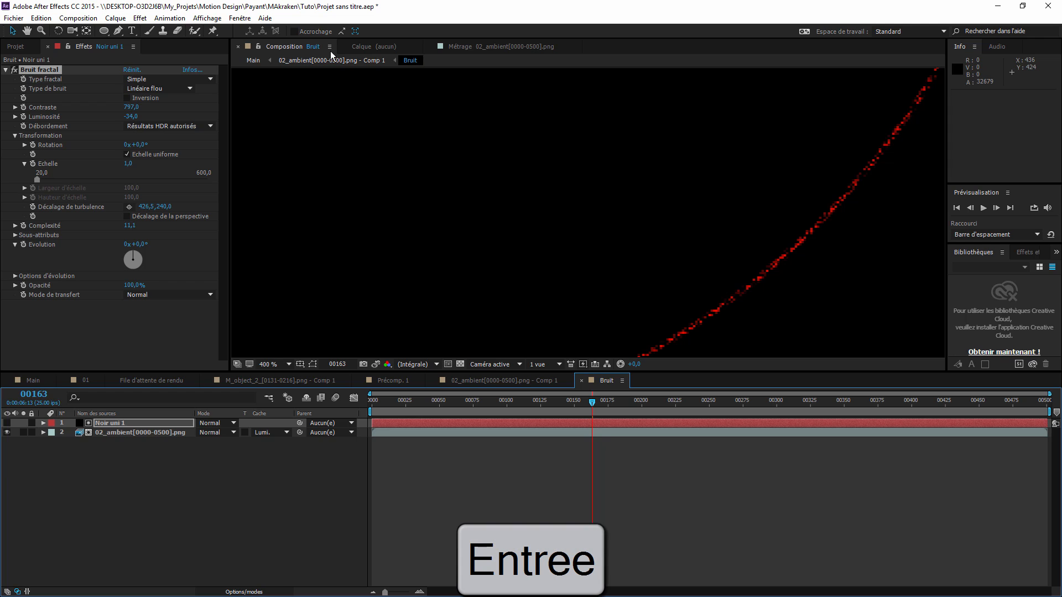
click(331, 59)
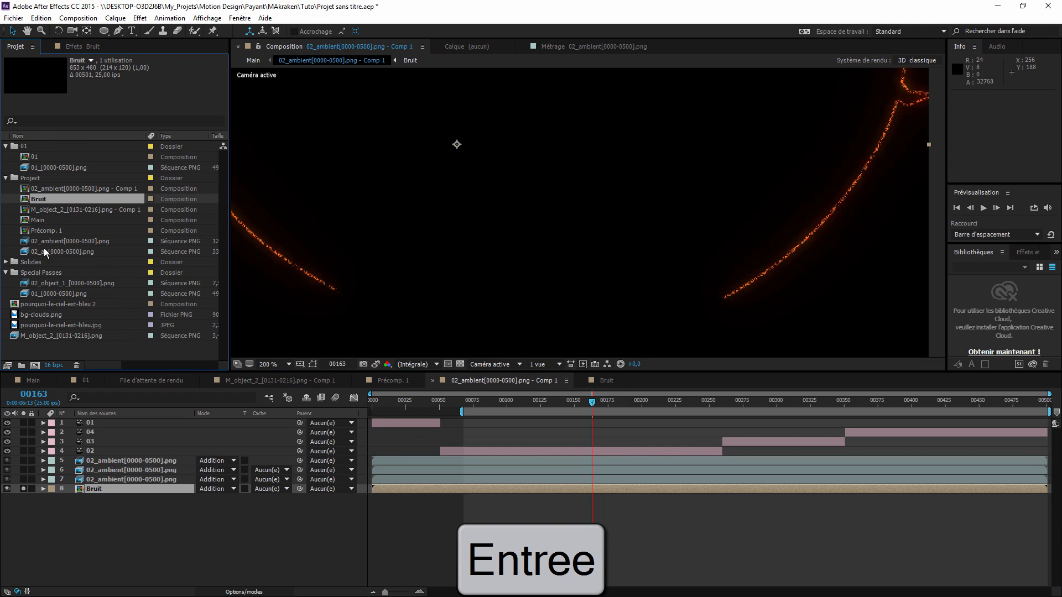
Unsolo the Bruit layer and replace the source of the three 02_ambient layers above it with the Bruit composition.
click(23, 489)
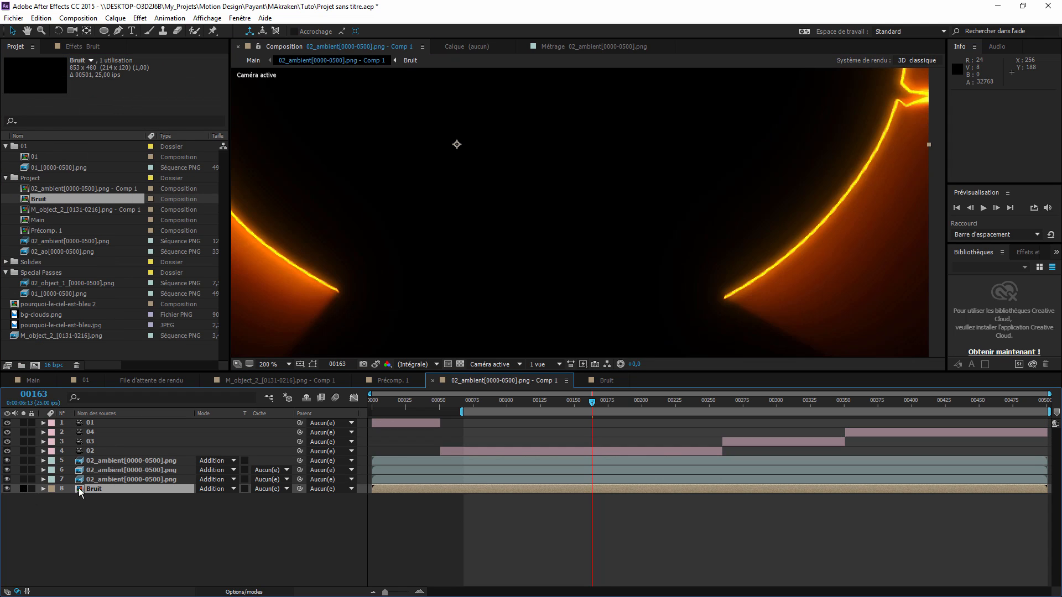
click(111, 480)
shift+click(107, 470)
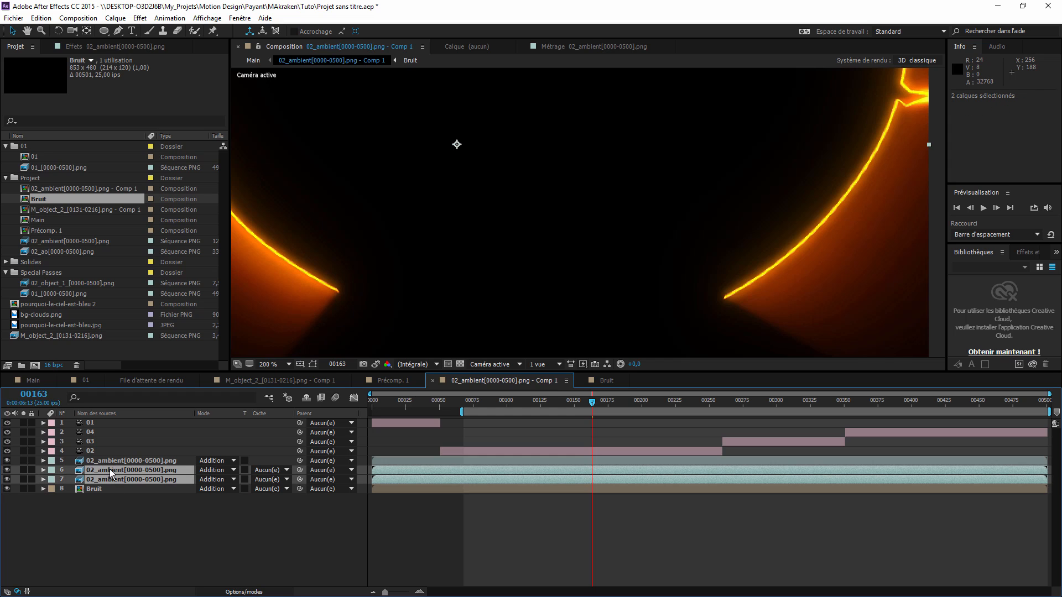
shift+click(105, 461)
drag(44, 198, 145, 475)
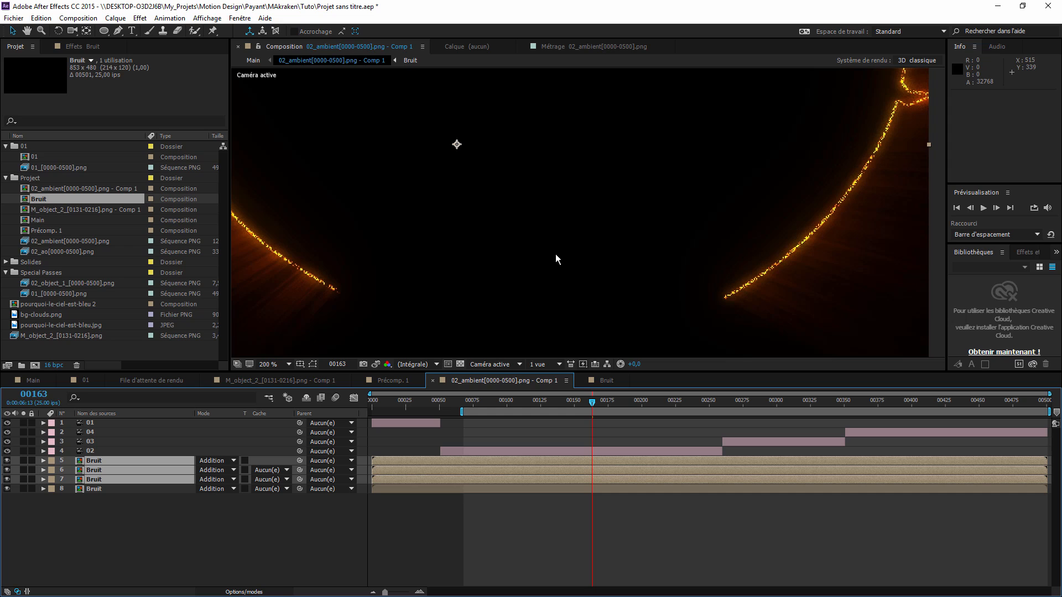
Examine the broken-up glowing lines and rays across the animation between frames 130 and 353, ending at frame 265.
scroll(555, 254, down, 2)
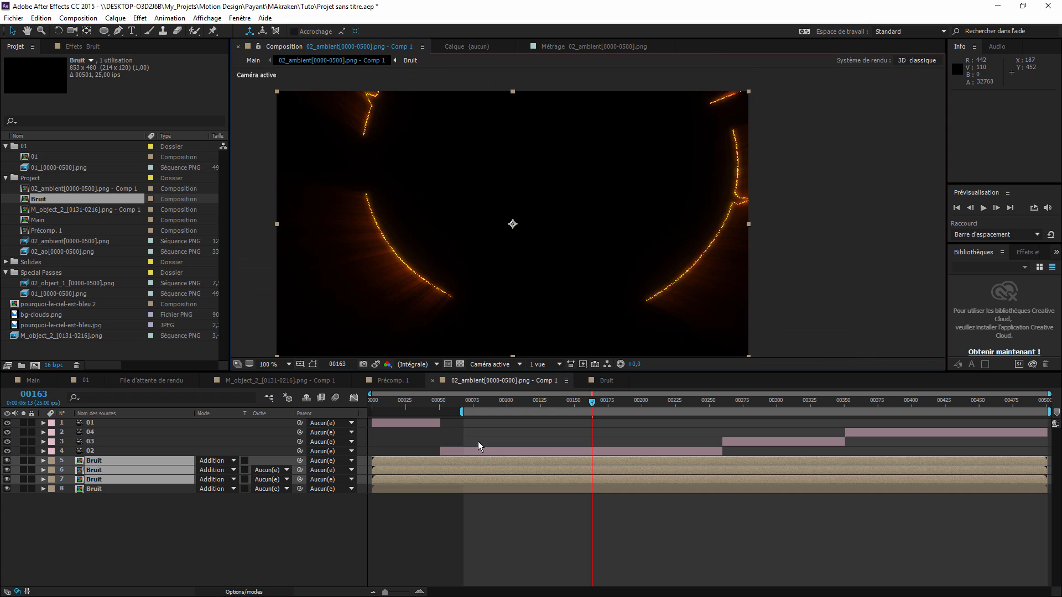
drag(595, 398, 692, 403)
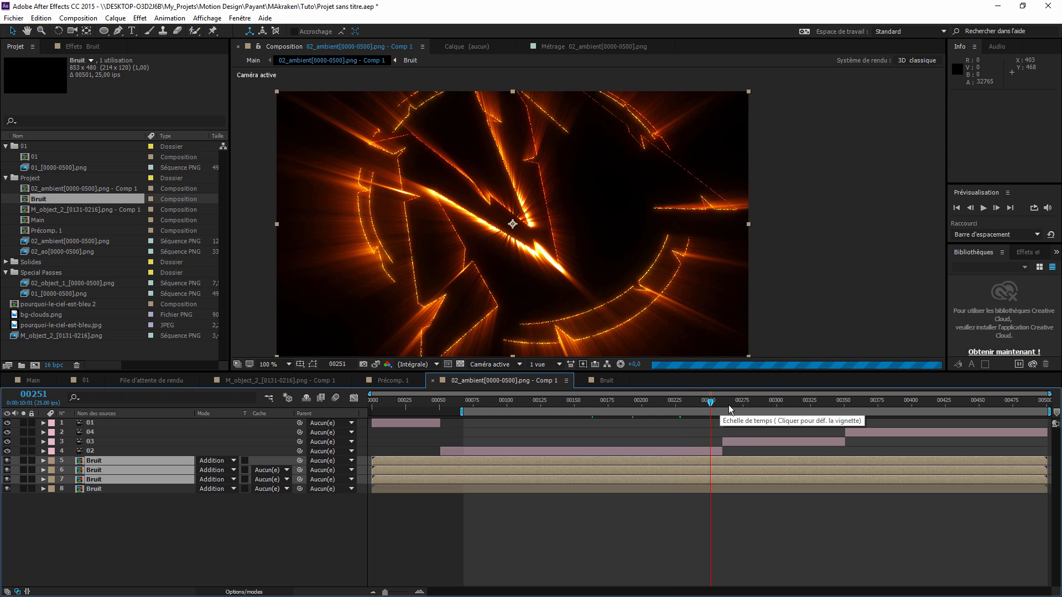
click(726, 406)
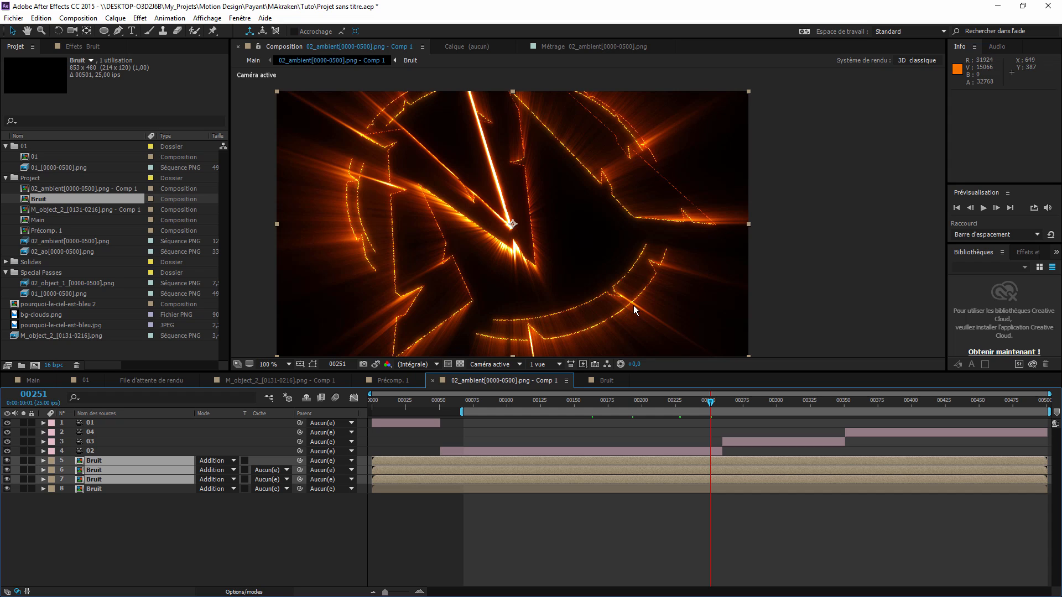
click(727, 401)
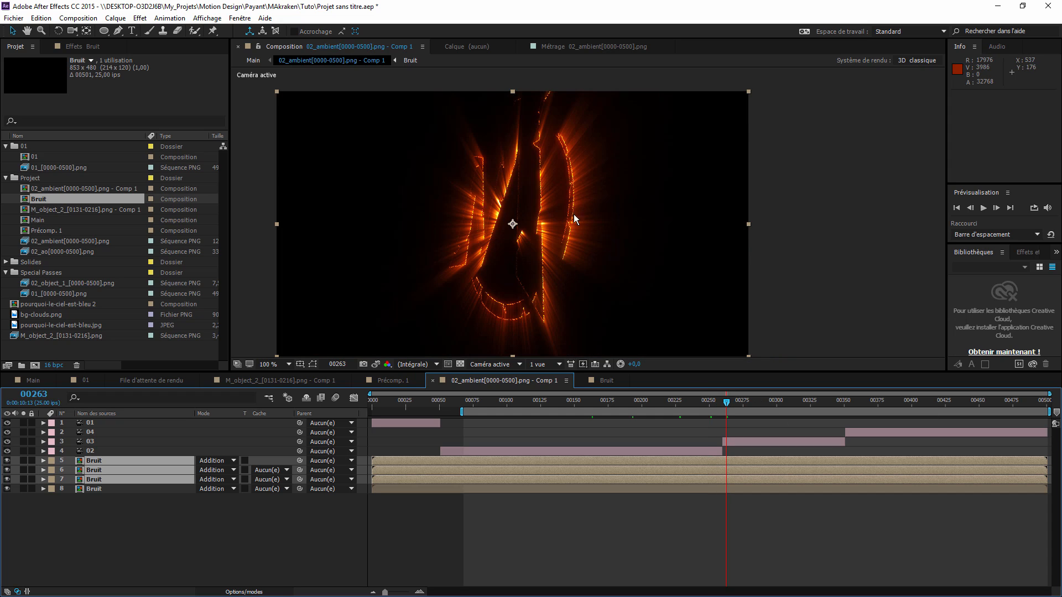
click(546, 403)
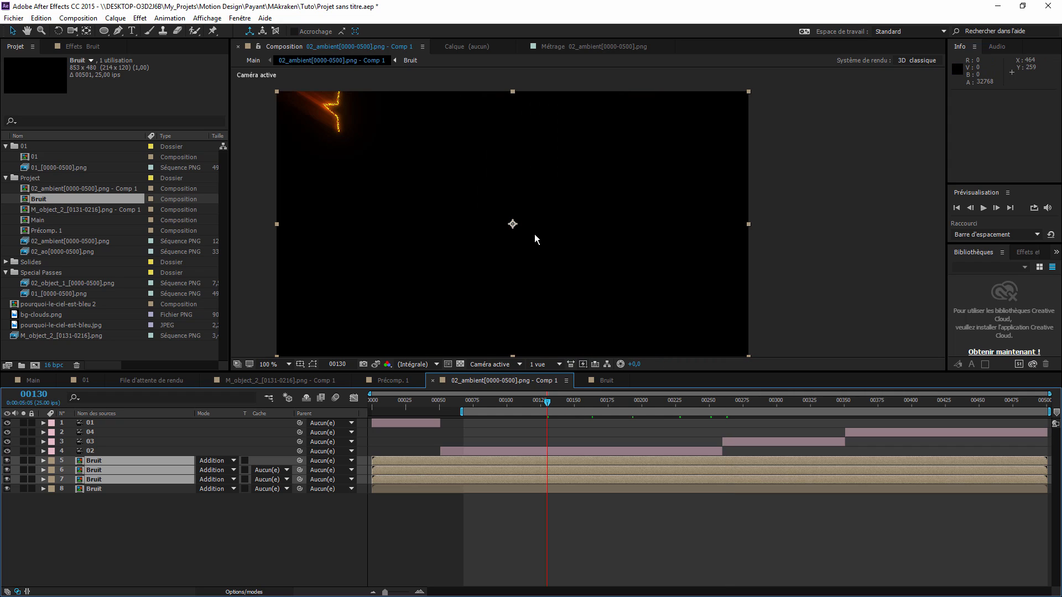
click(573, 398)
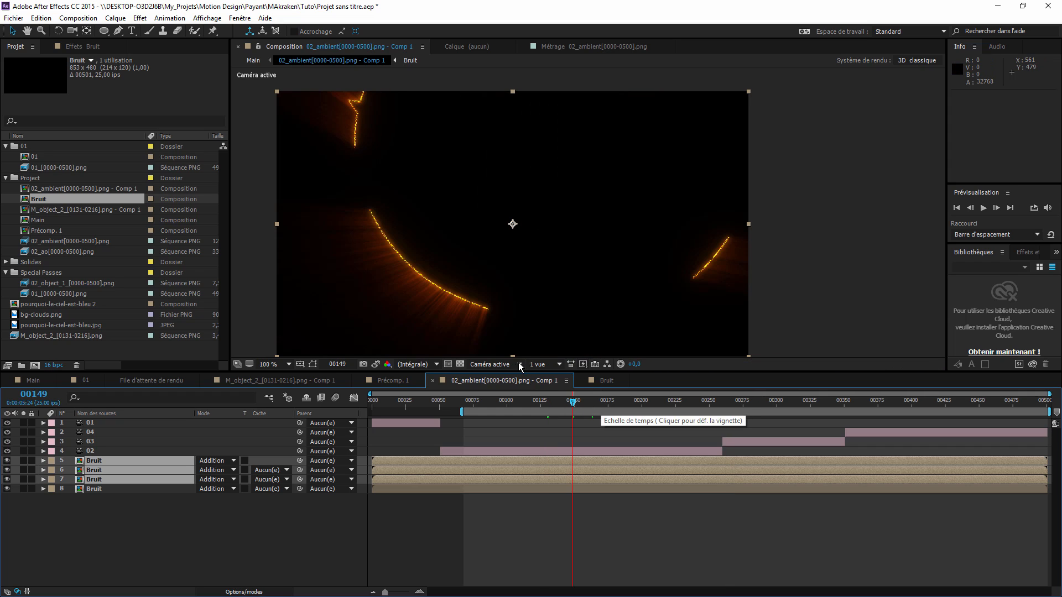
click(719, 399)
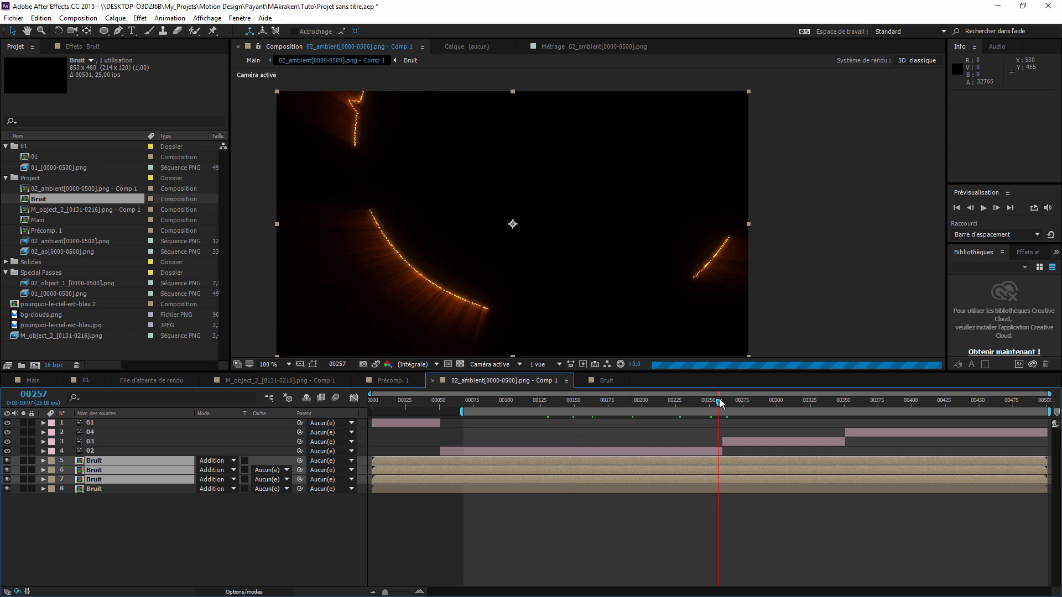
click(778, 400)
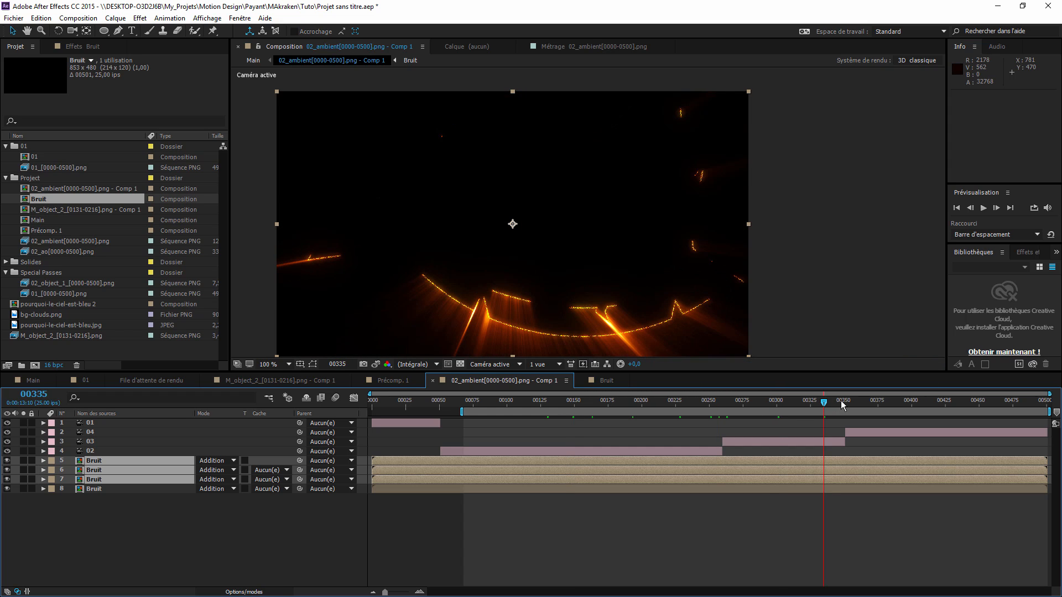
click(868, 403)
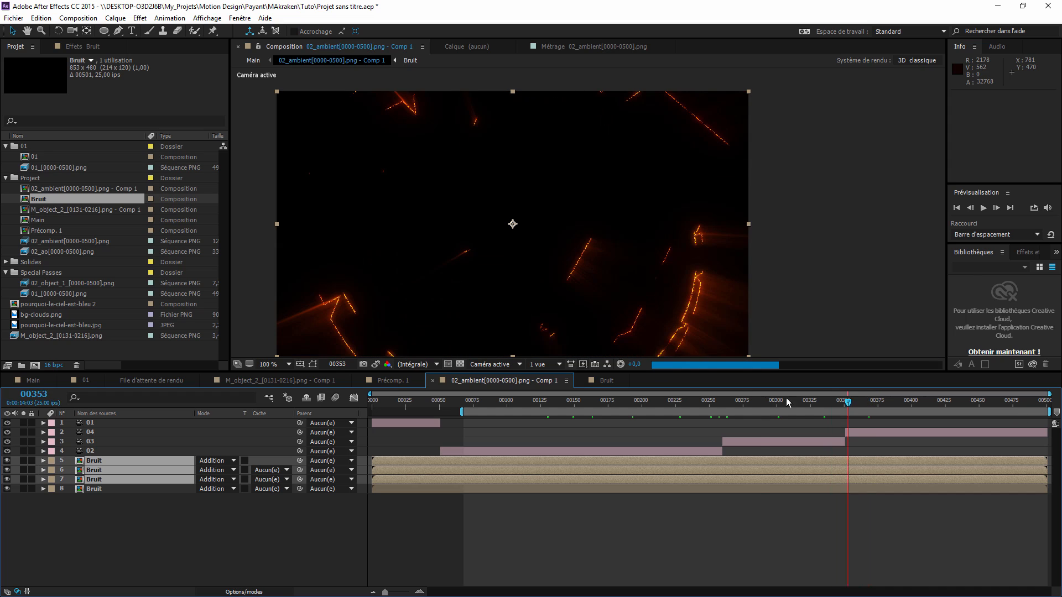
click(737, 402)
click(733, 404)
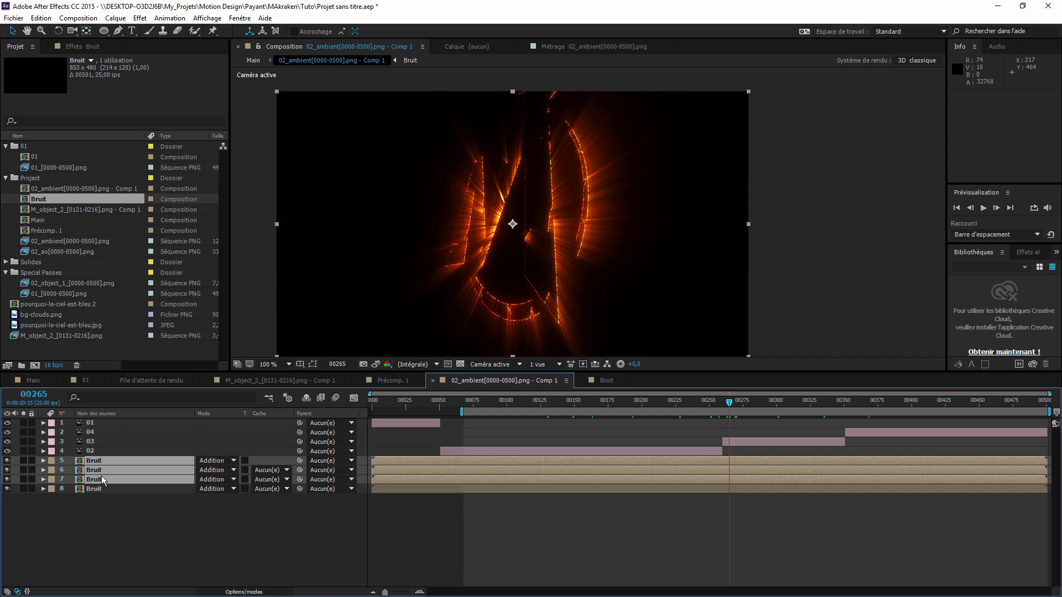
Create a null object above the Bruit layers in 02_ambient Comp 1.
right_click(116, 498)
mouse_move(179, 451)
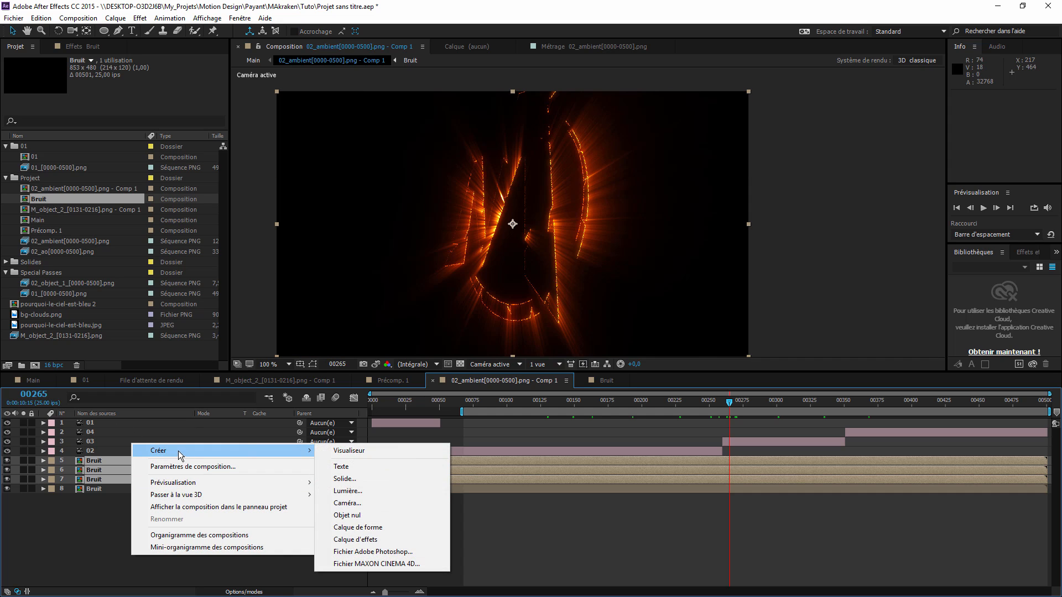
click(365, 515)
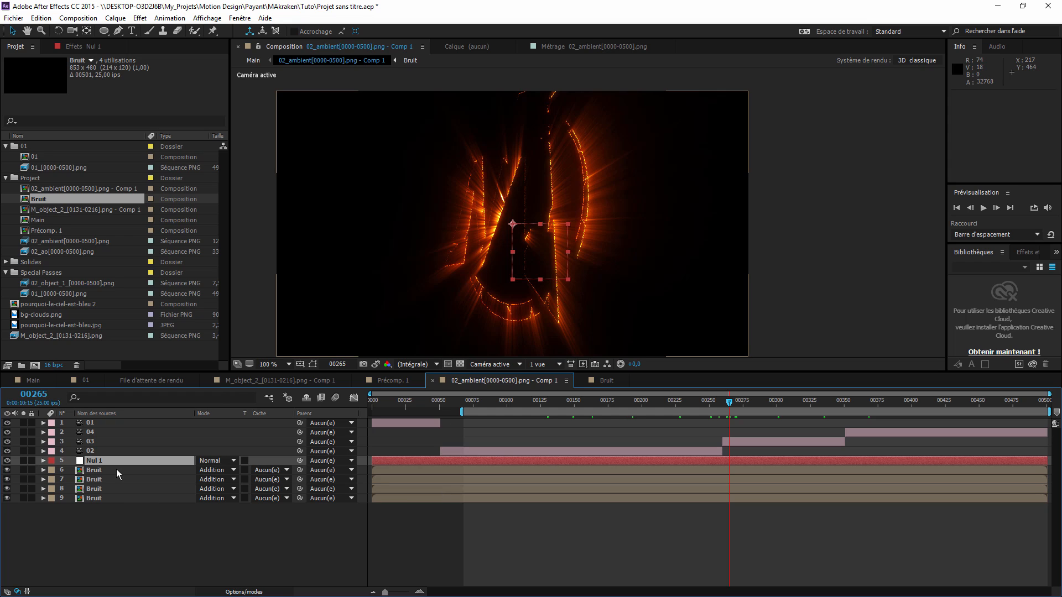
Find the Bruit layer that carries the Shine effect, solo layer 7, and collapse its Courbes 3 settings.
click(109, 499)
click(81, 48)
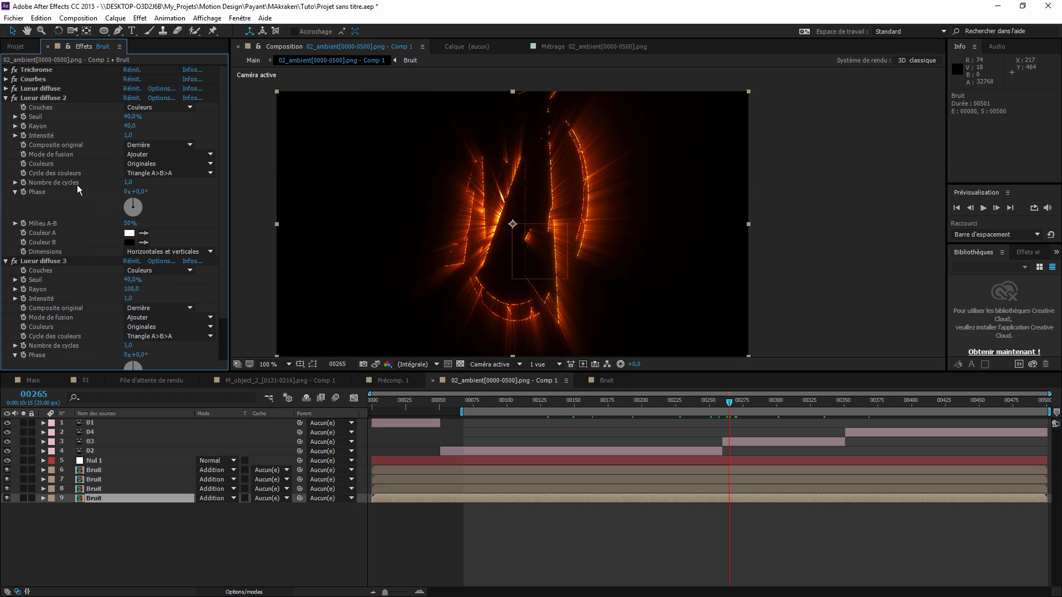
scroll(78, 190, down, 2)
click(110, 481)
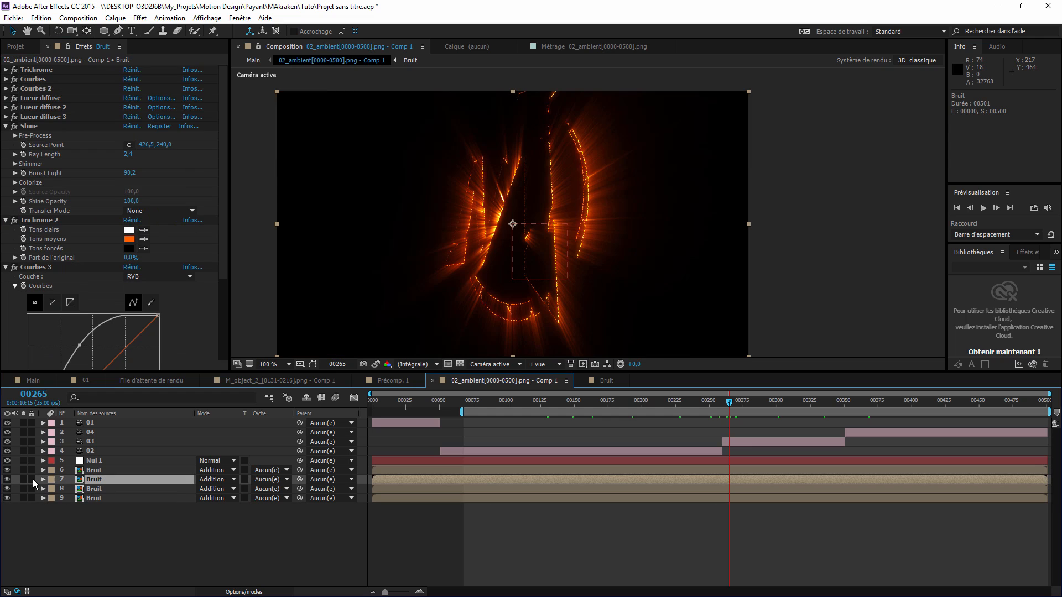
click(25, 480)
click(23, 489)
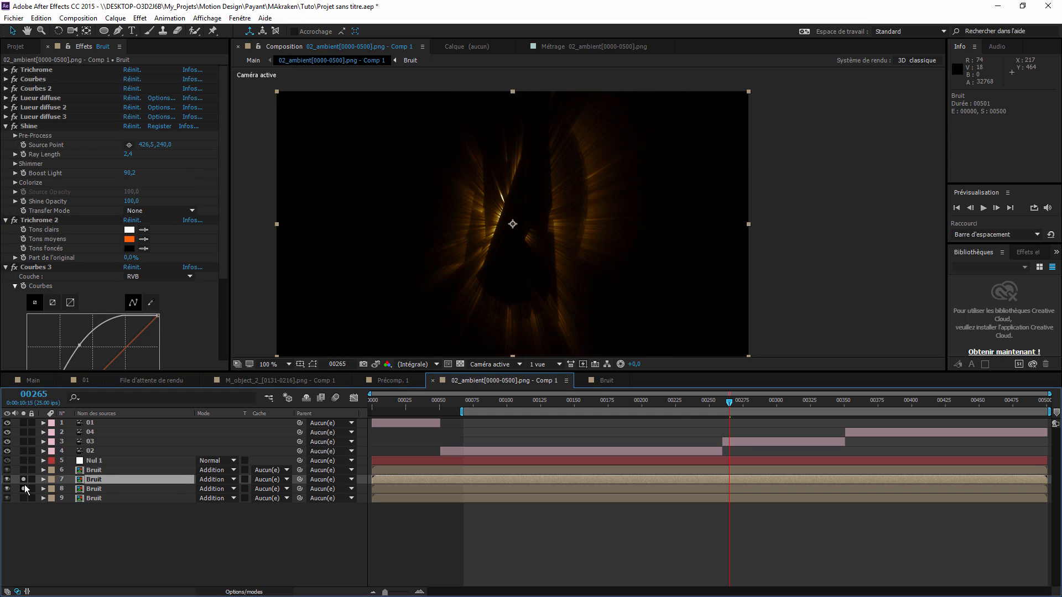
click(24, 480)
click(24, 489)
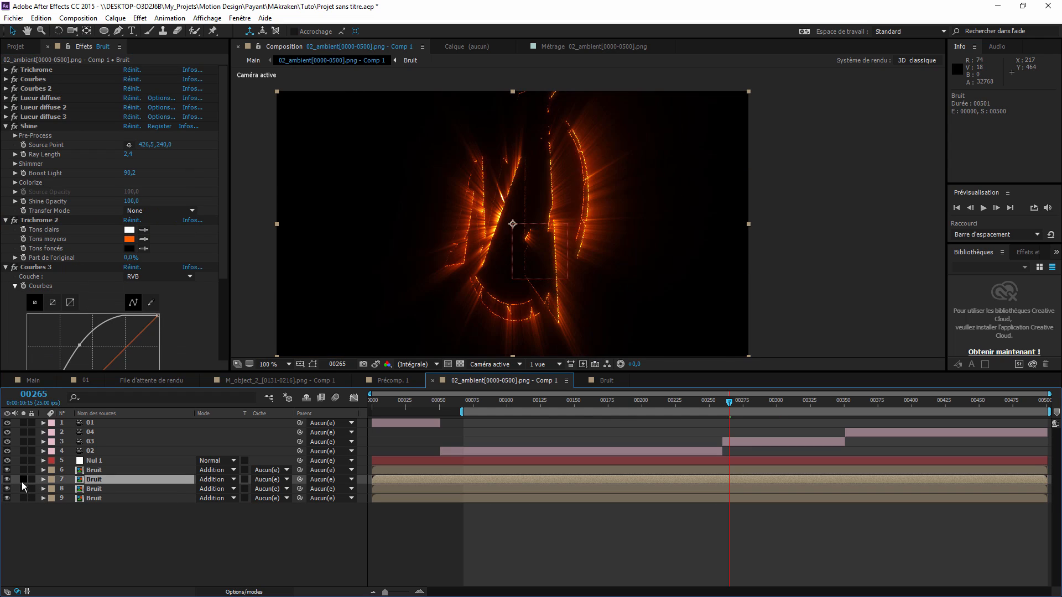
click(24, 479)
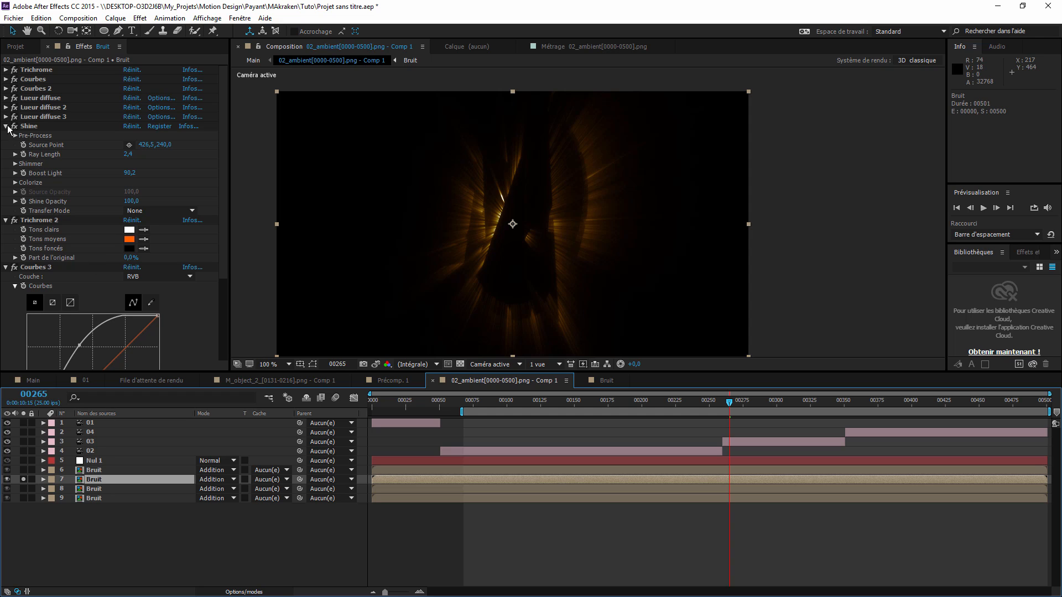
scroll(66, 206, down, 4)
click(6, 151)
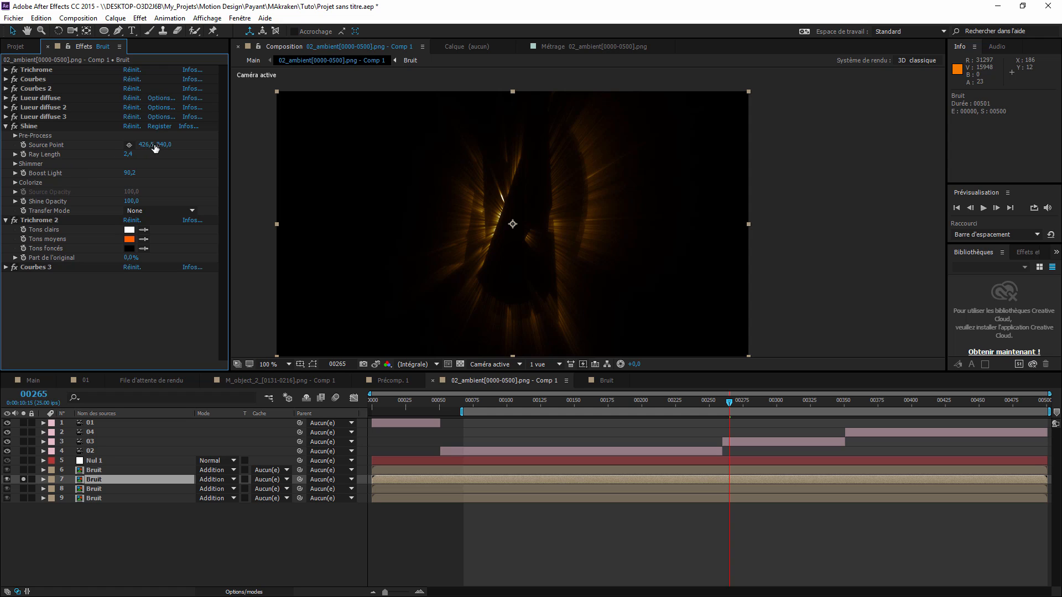
alt+click(24, 144)
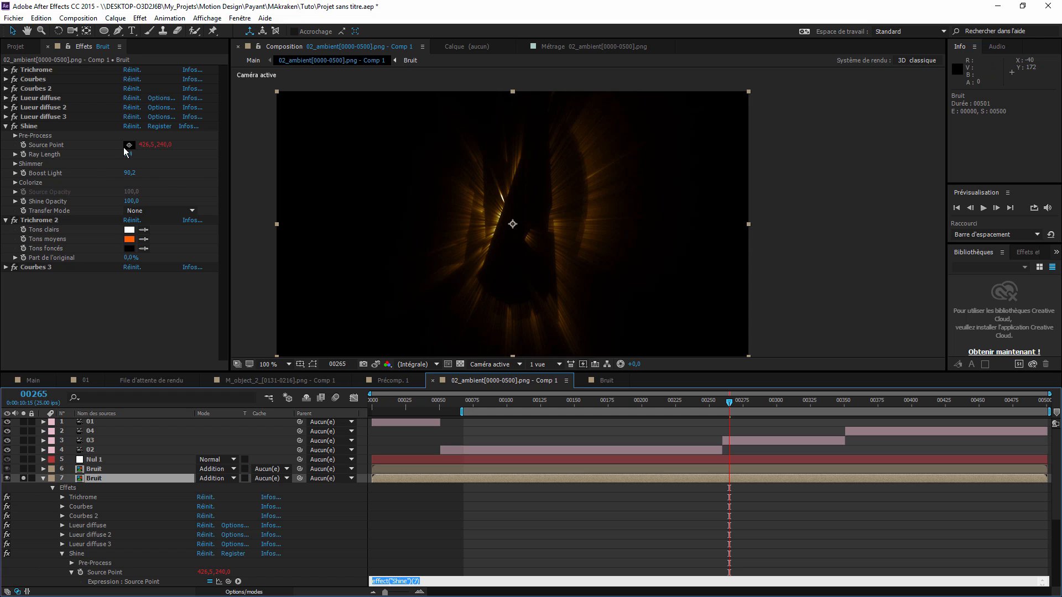
key(ctrl+z)
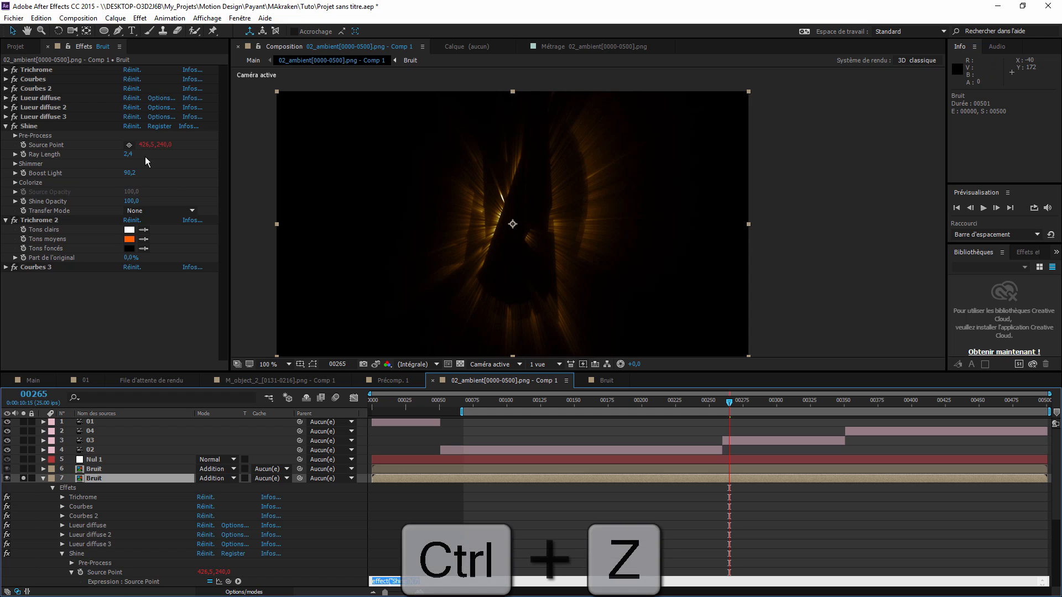
key(ctrl+z)
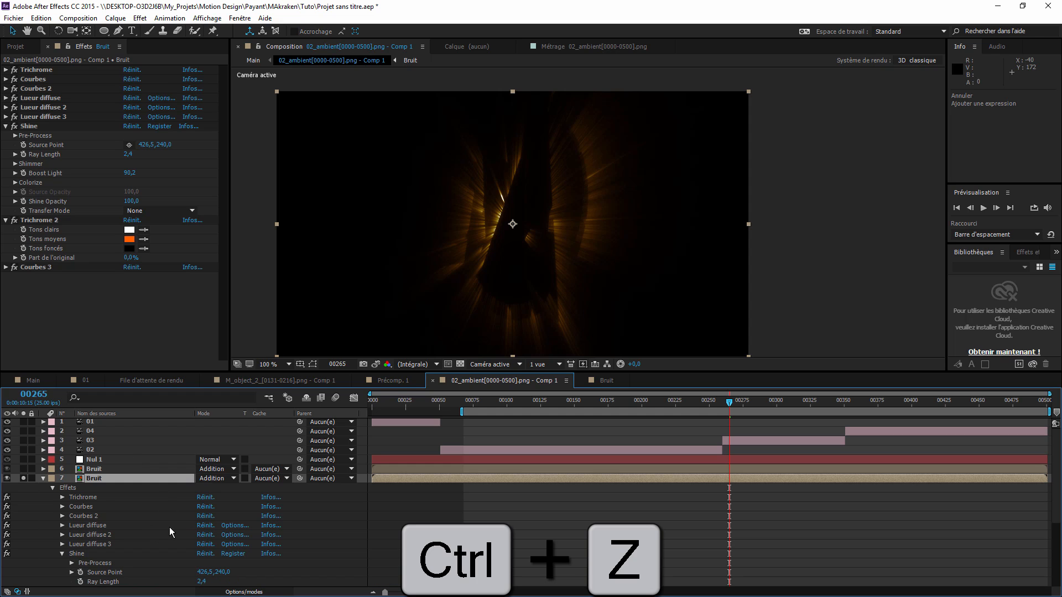
Place the Shine effect's Source Point at about 638, 296 in the composition and add an expression to that property.
click(129, 144)
drag(409, 222, 662, 258)
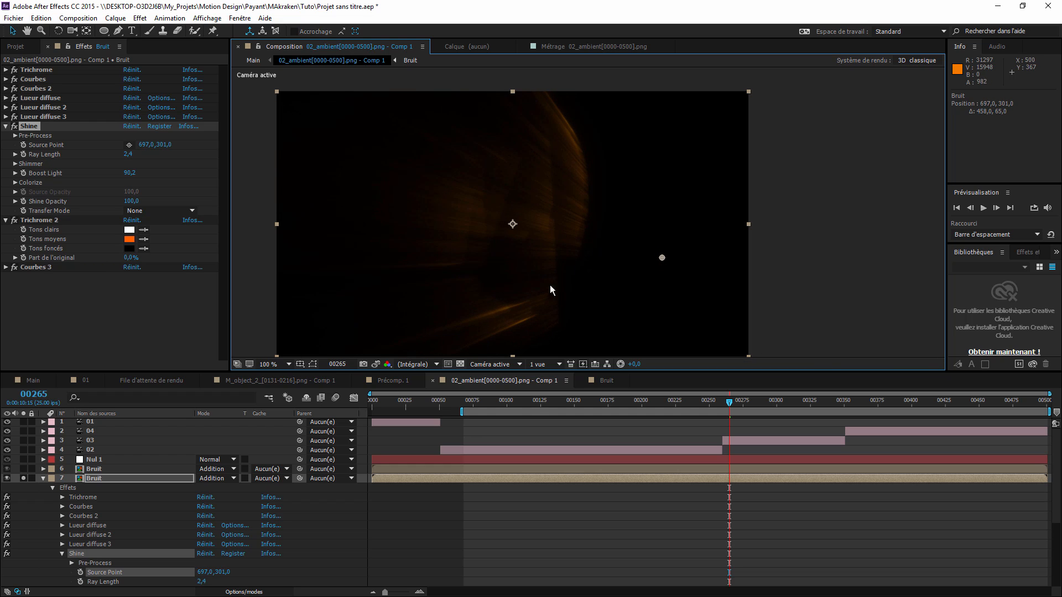
drag(661, 256, 630, 257)
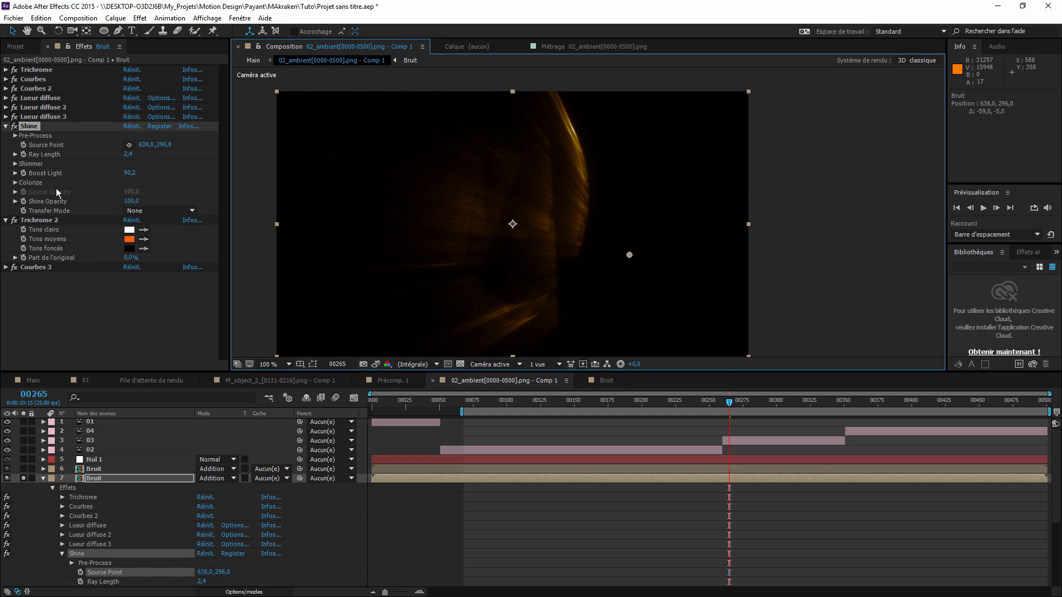
alt+click(23, 145)
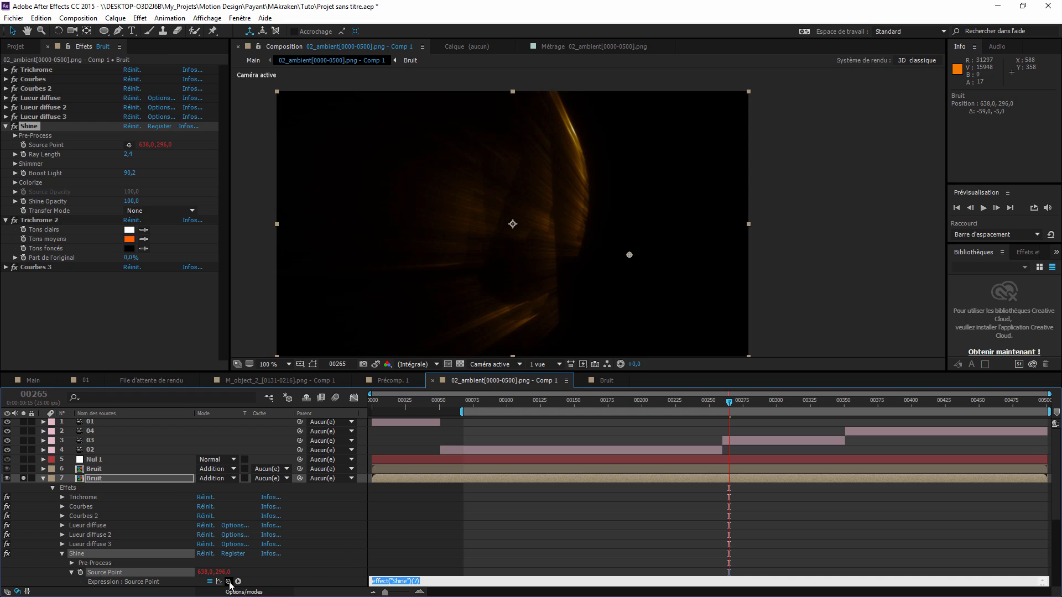
Turn the Nul 1 layer into a 3D layer.
click(133, 462)
click(244, 592)
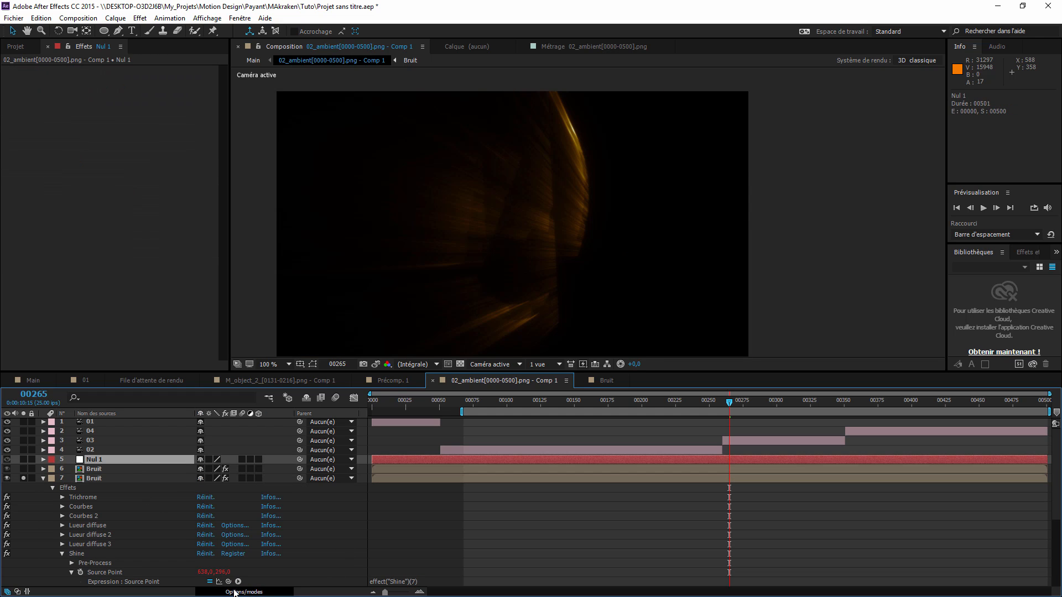
click(258, 460)
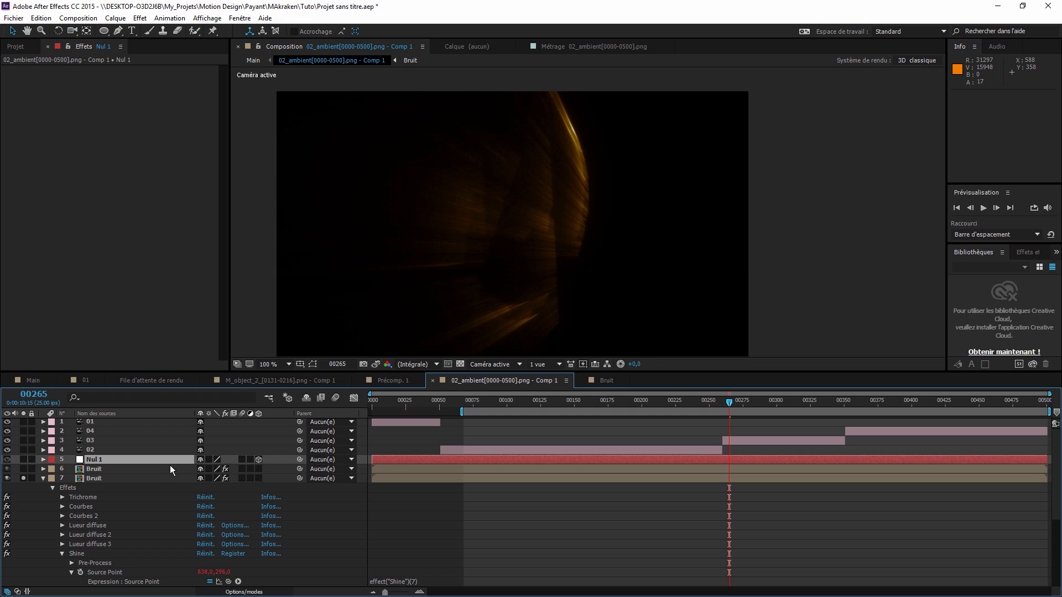
Set the X and Y Position of Nul 1 to 0 and solo the layer.
key(p)
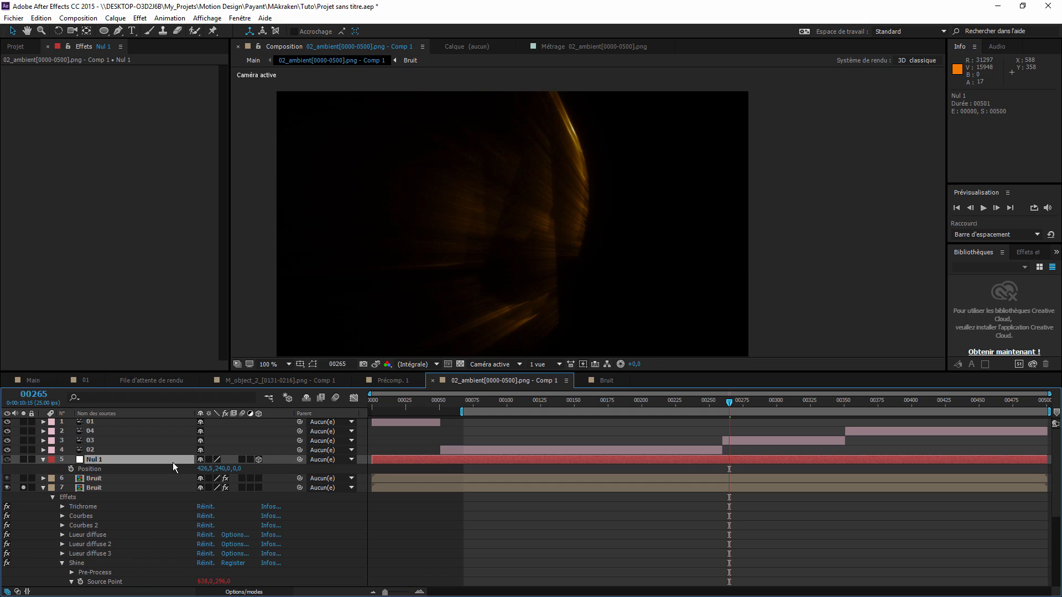
click(208, 469)
text(0)
key(Tab)
text(0)
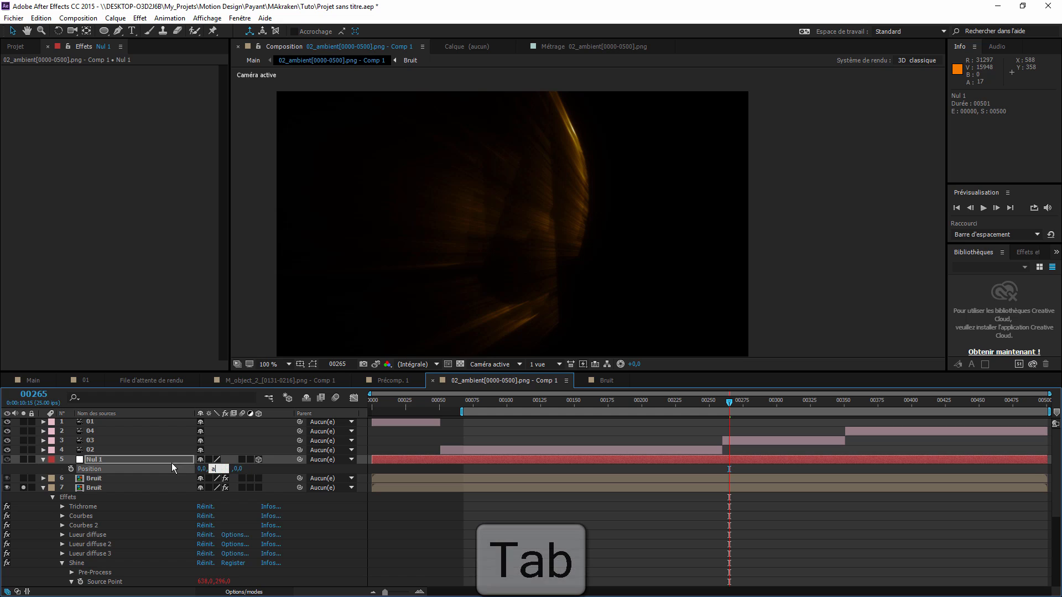
click(171, 462)
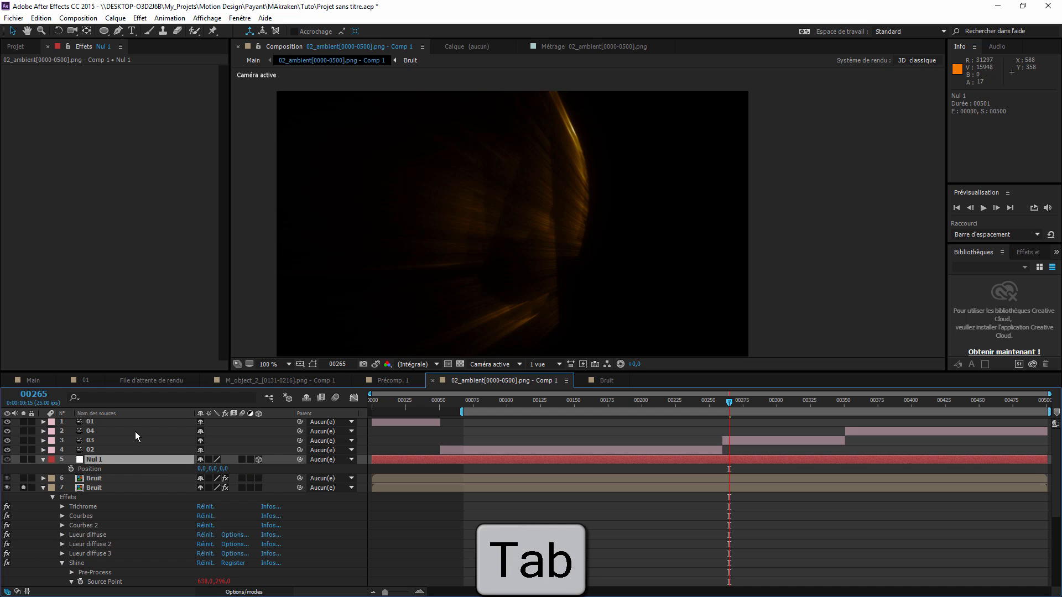
click(26, 460)
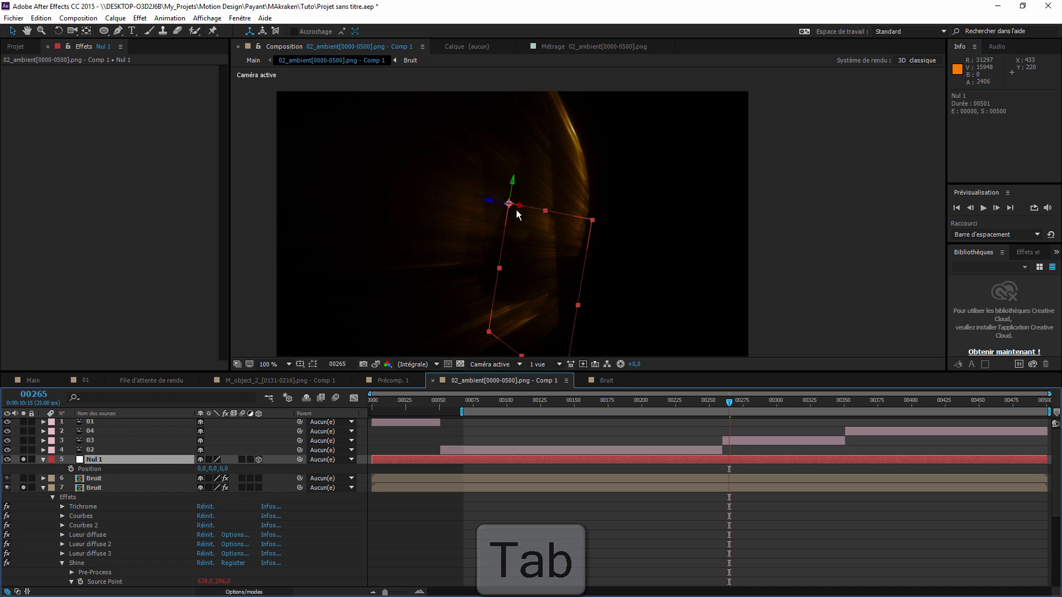
Set the Shine Source Point expression on Bruit layer 7 to thisComp.layer("Nul 1").toComp([0,0,0]).
click(93, 583)
scroll(168, 562, down, 2)
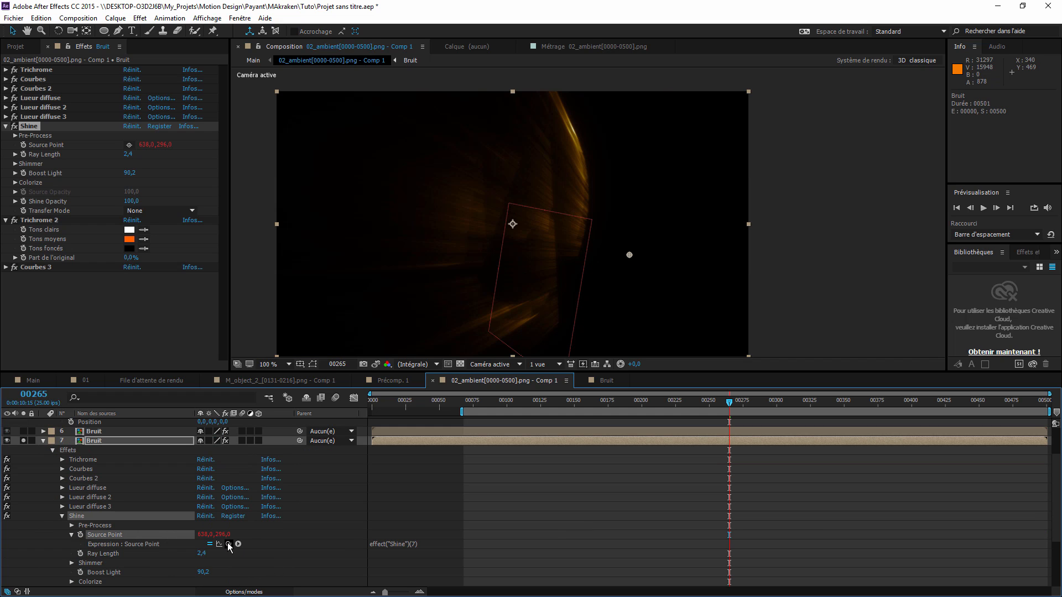
click(409, 546)
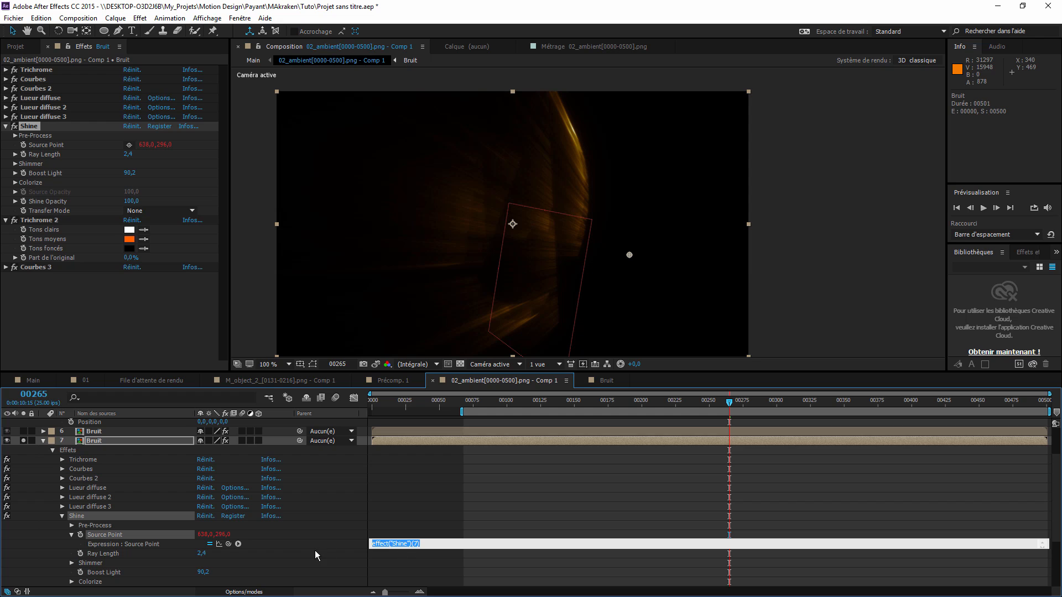
drag(228, 544, 104, 460)
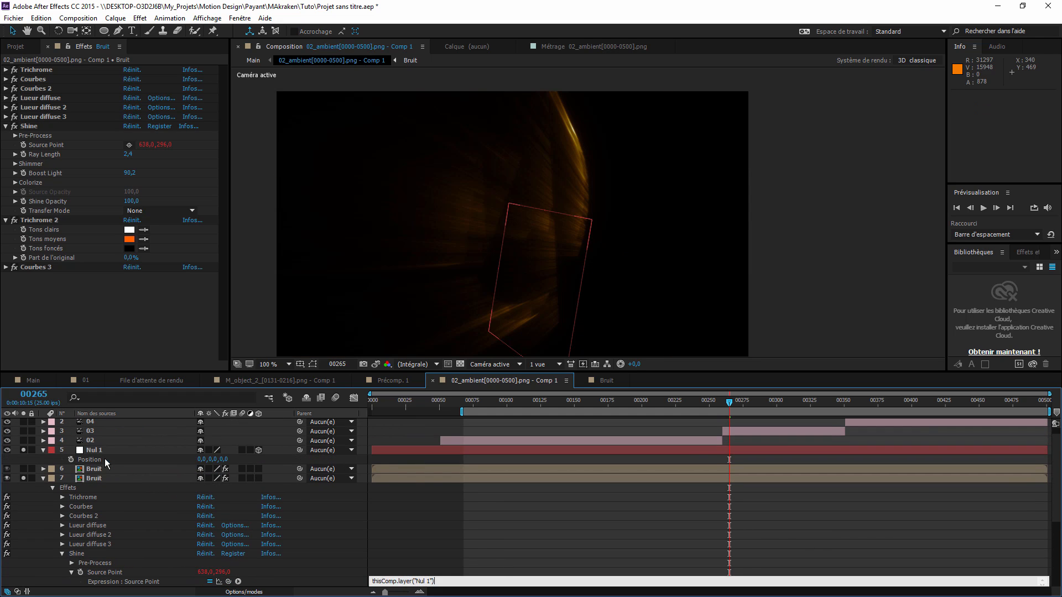
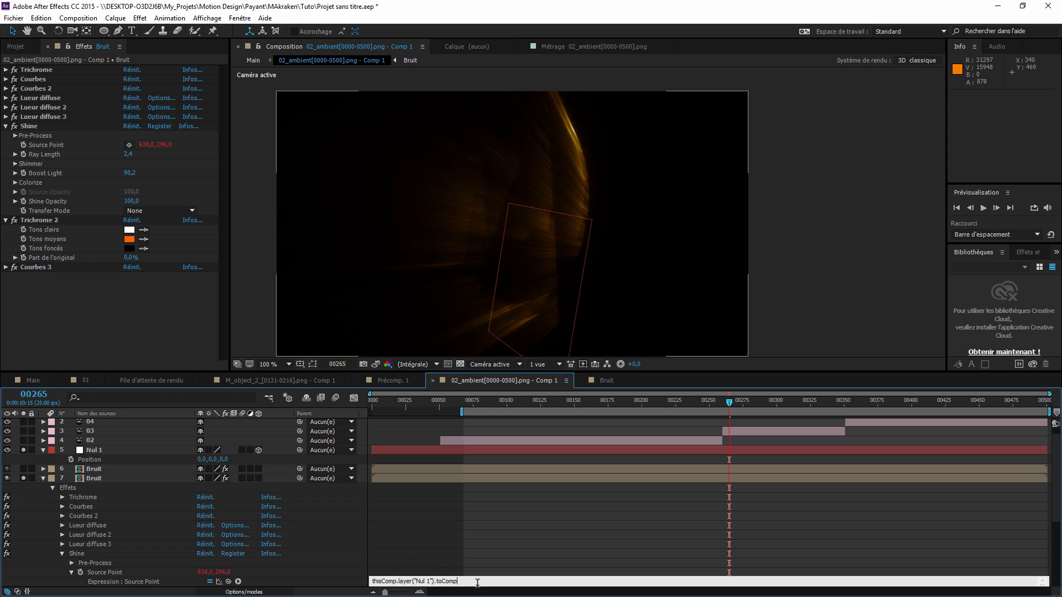
text(()
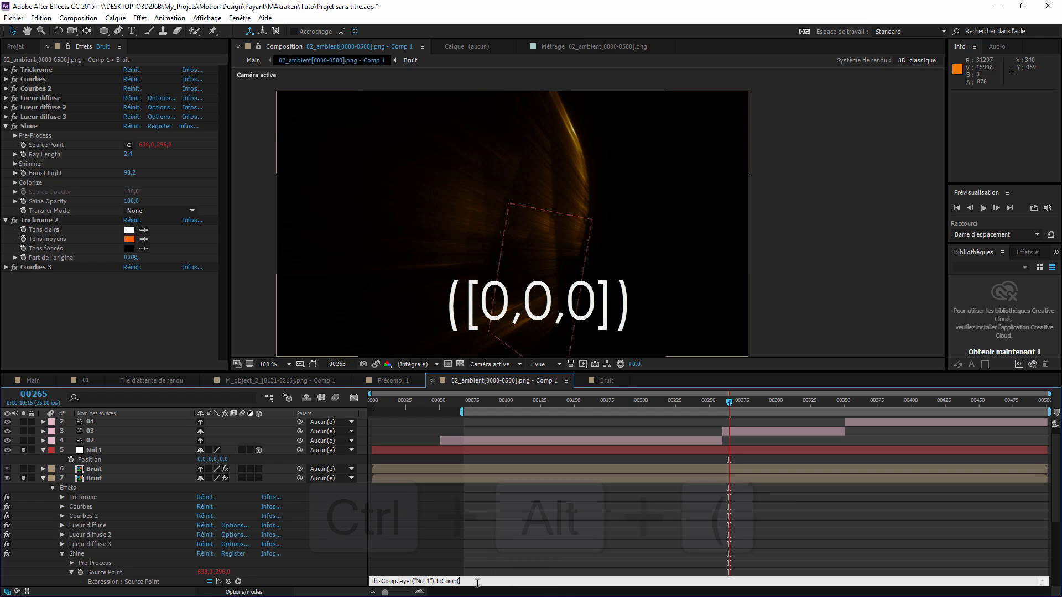
text([0,)
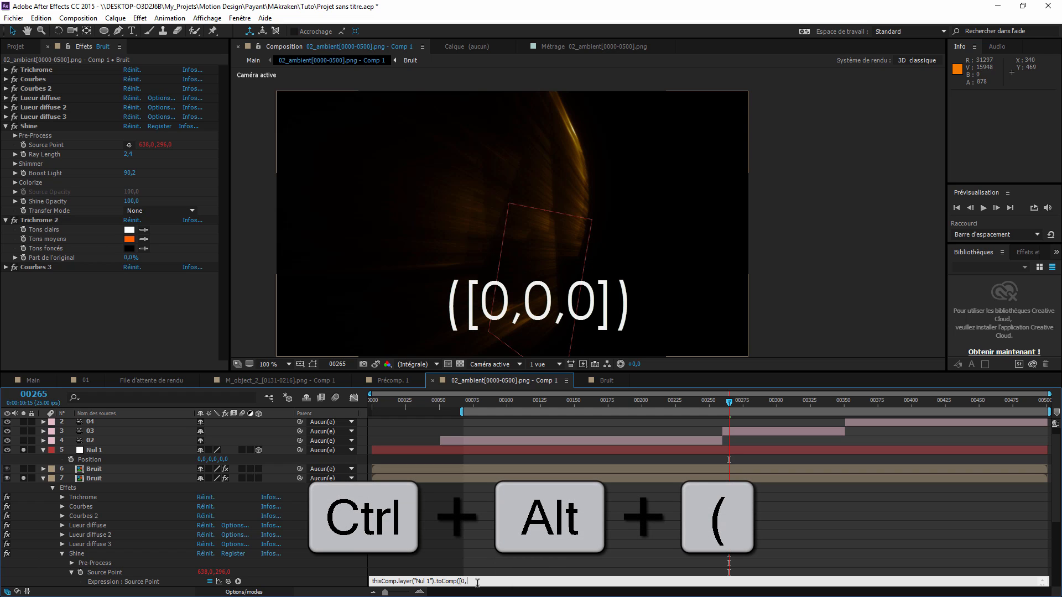
text(0,0])
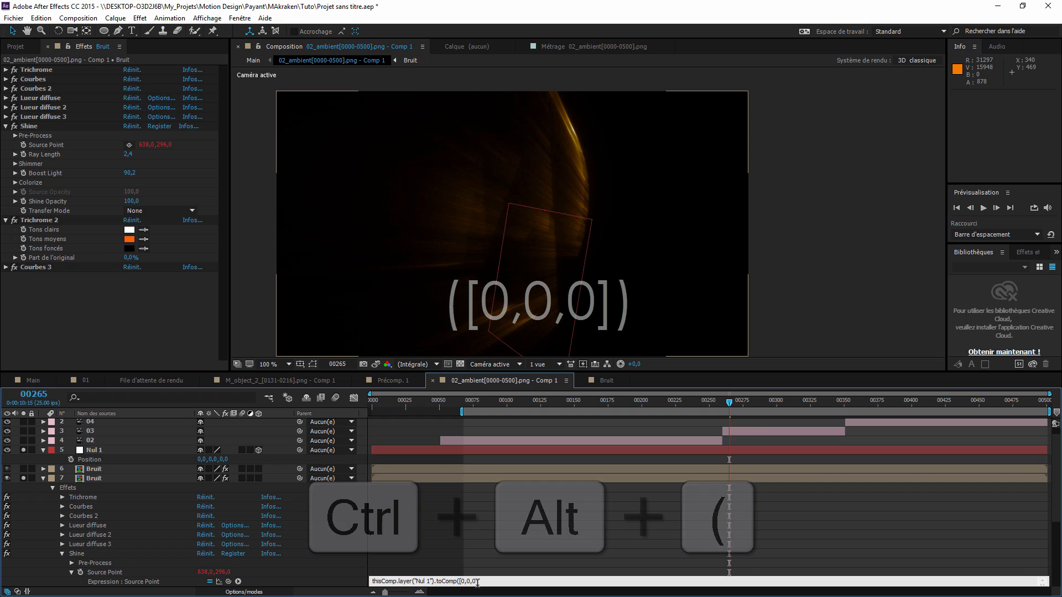
text())
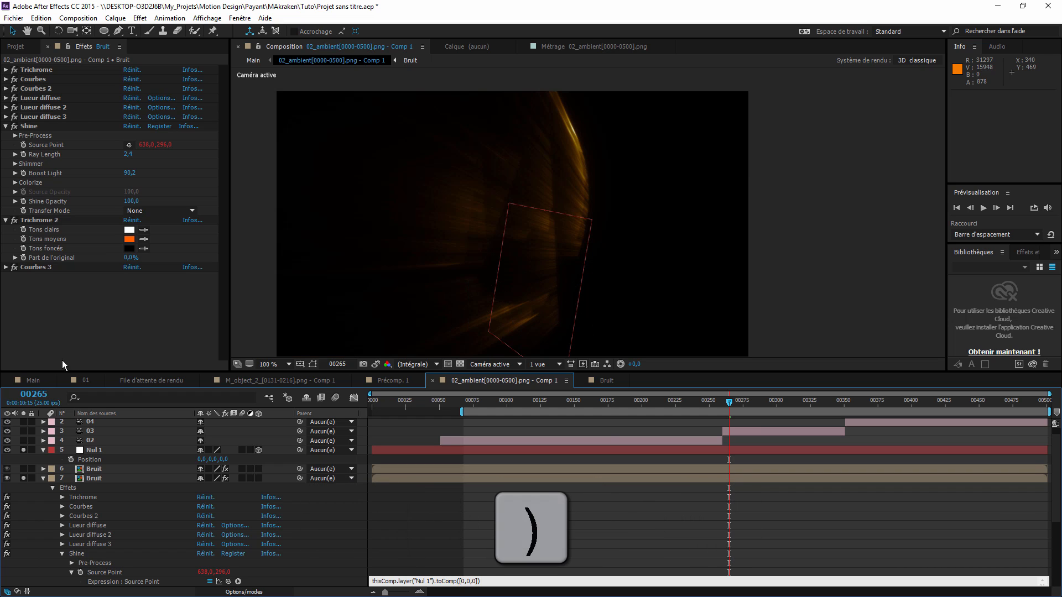
click(415, 545)
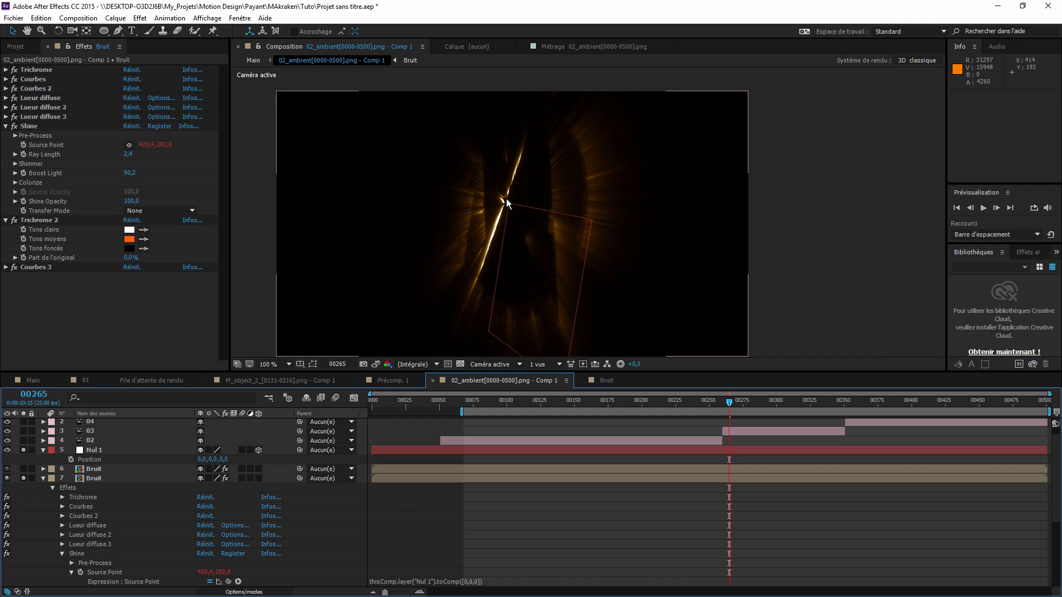
Move Nul 1 along its Z axis to about 195.6 and scrub the timeline to frame 268.
click(119, 450)
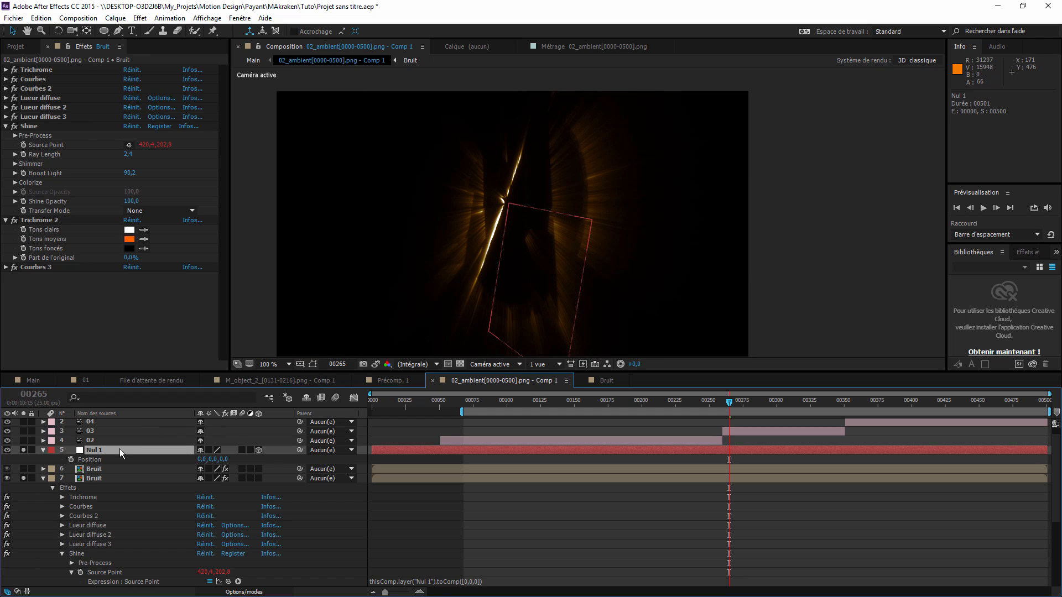
drag(491, 200, 594, 238)
mouse_move(716, 403)
mouse_down()
mouse_move(499, 416)
mouse_move(808, 398)
mouse_move(733, 401)
mouse_up()
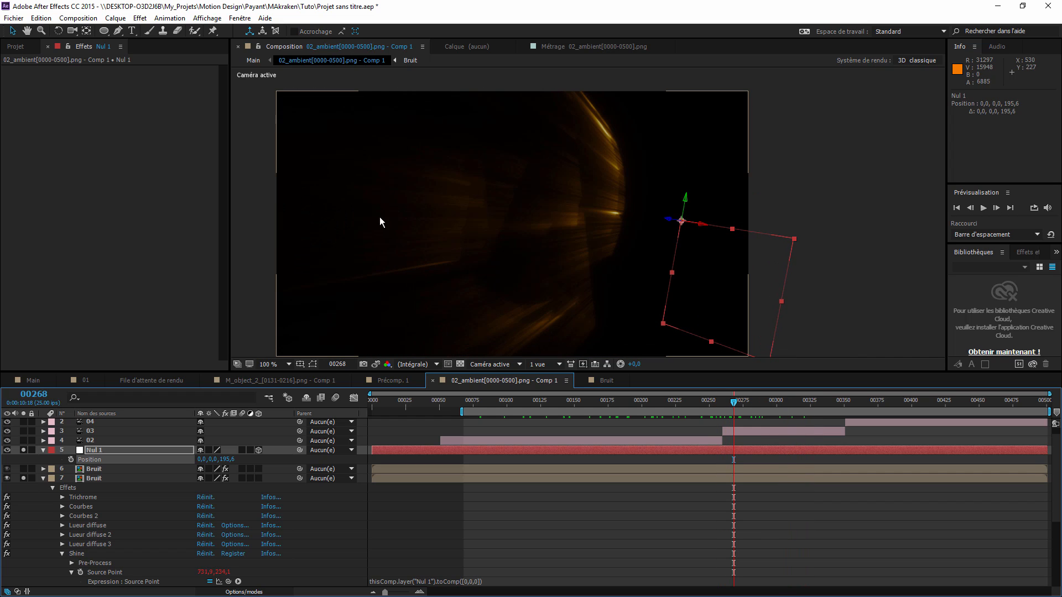
Disable the Shine Source Point expression and reset the property to its default value.
click(210, 581)
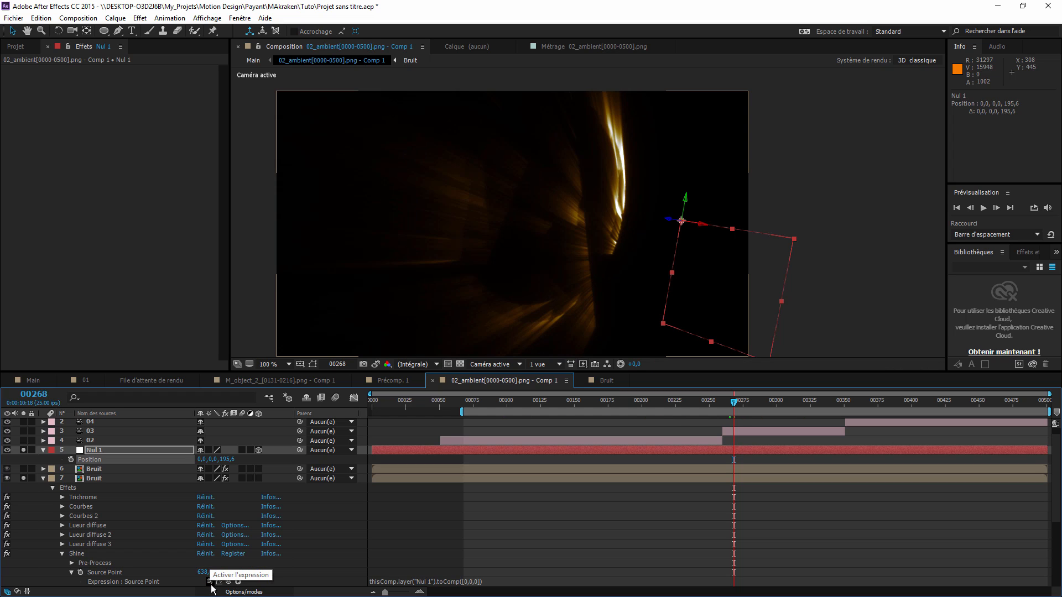
right_click(137, 575)
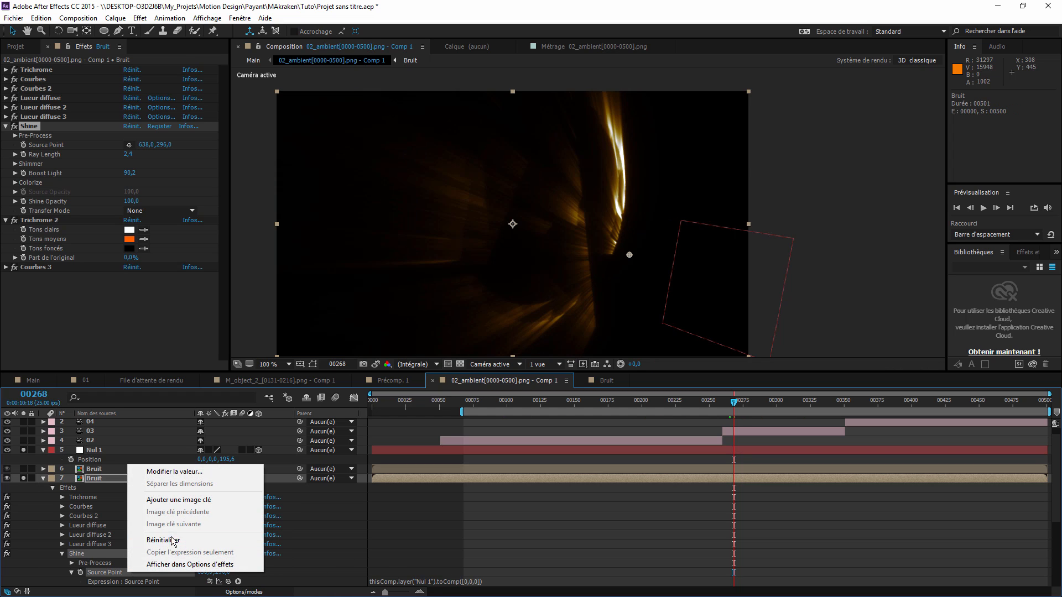
click(171, 538)
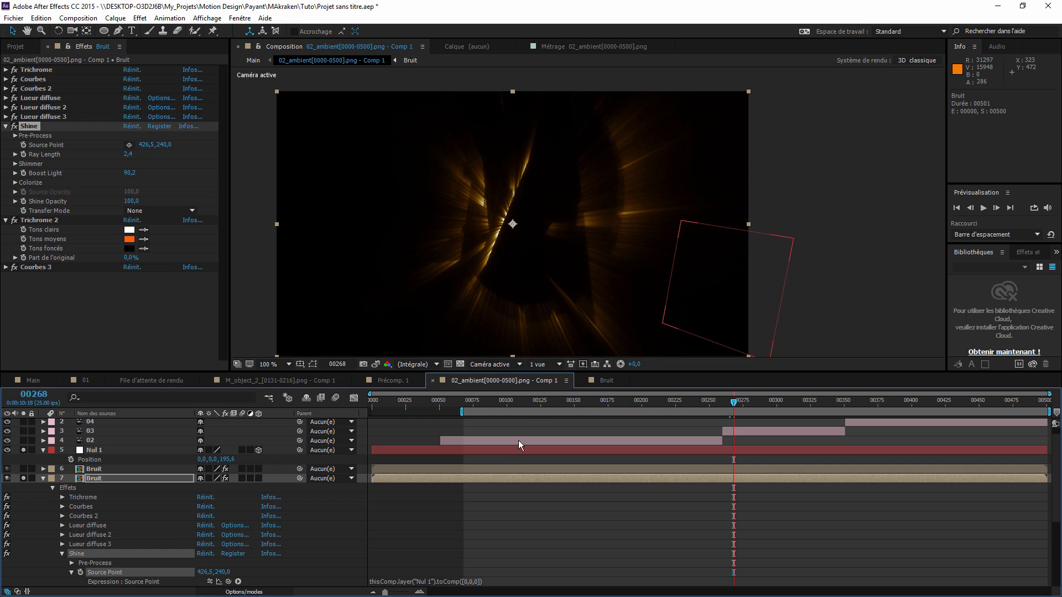
Scrub the animation to frame 262 and re-enable the Shine Source Point expression.
click(531, 402)
drag(531, 402, 726, 406)
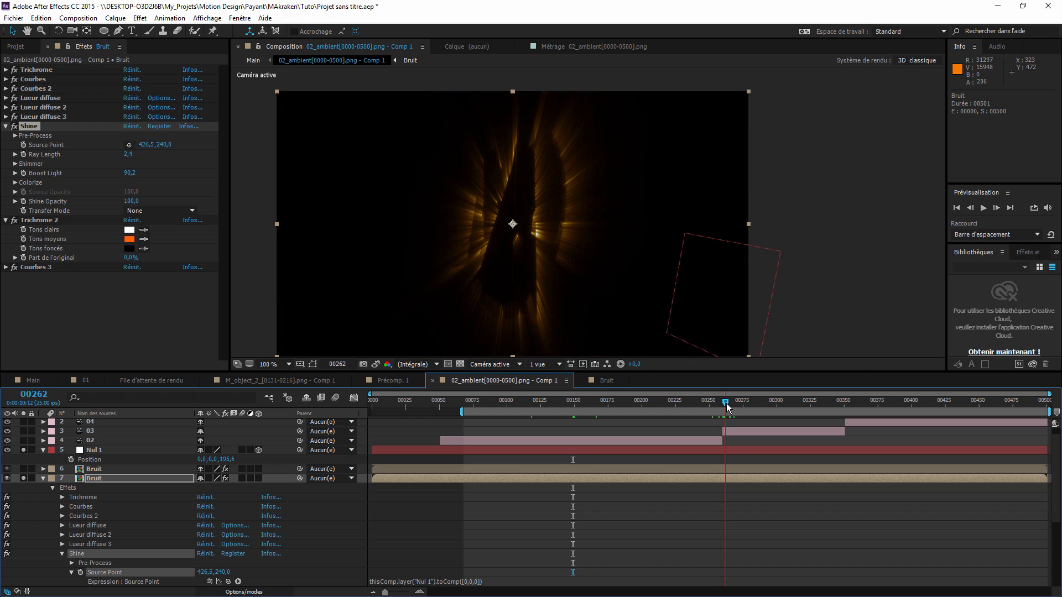
click(210, 582)
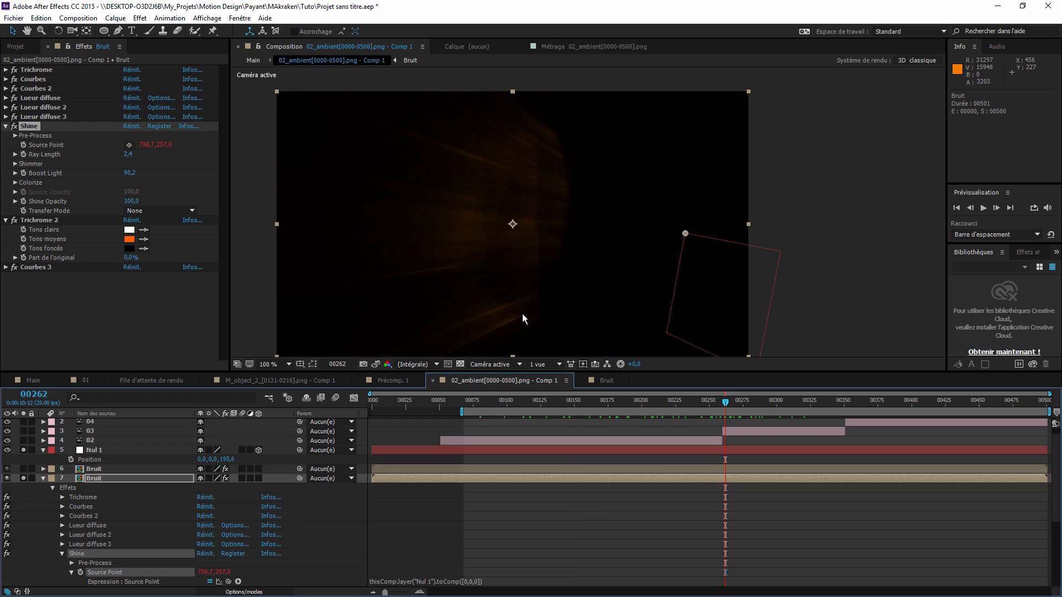
Collapse Bruit layer 7 and reveal only its modified properties in the timeline.
click(43, 479)
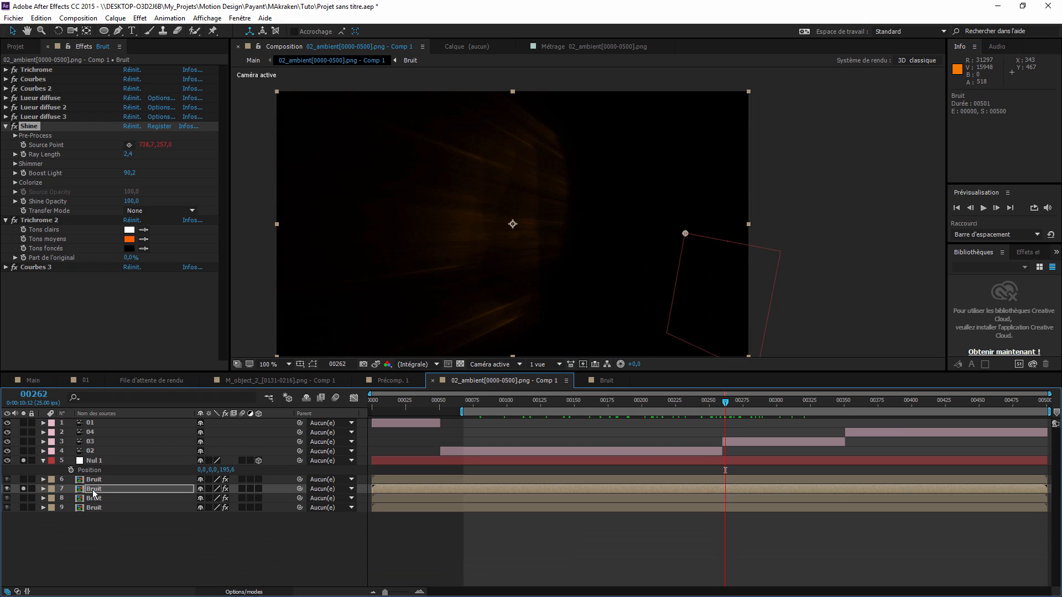
click(103, 486)
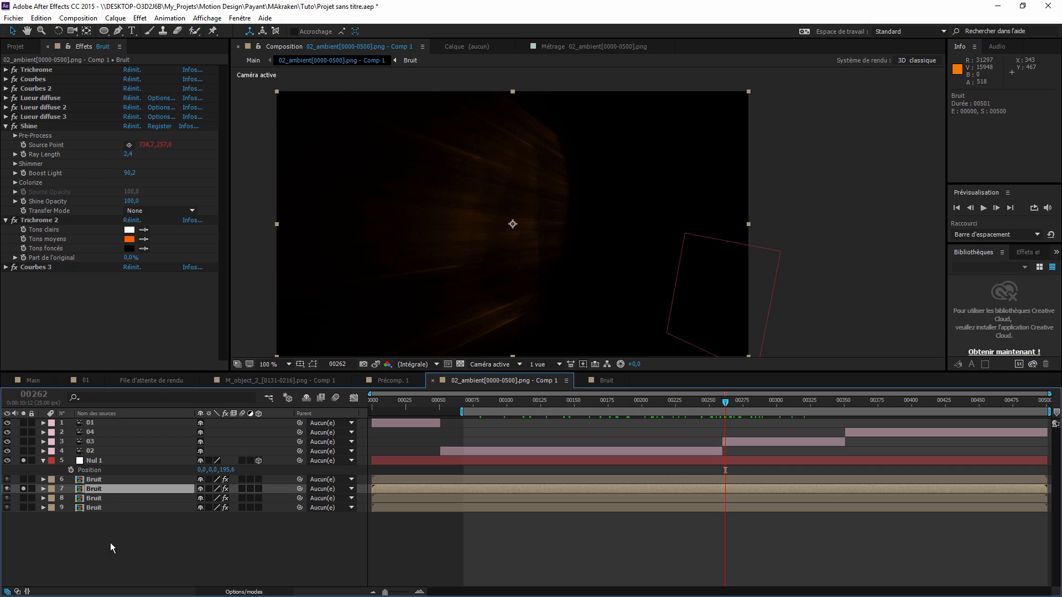
key(e)
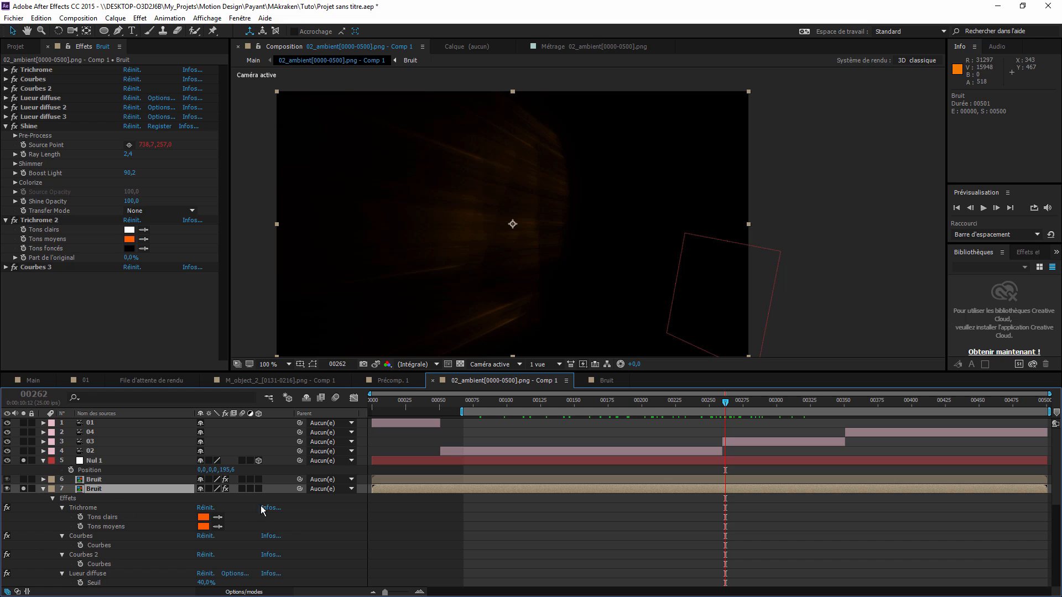
key(ctrl+d)
key(ctrl+d)
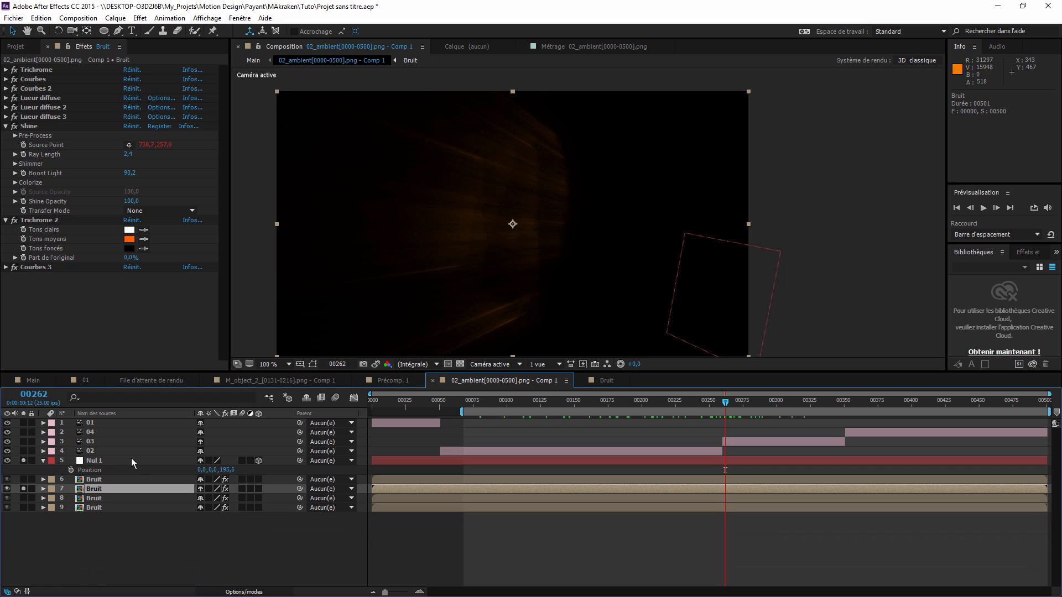
click(169, 18)
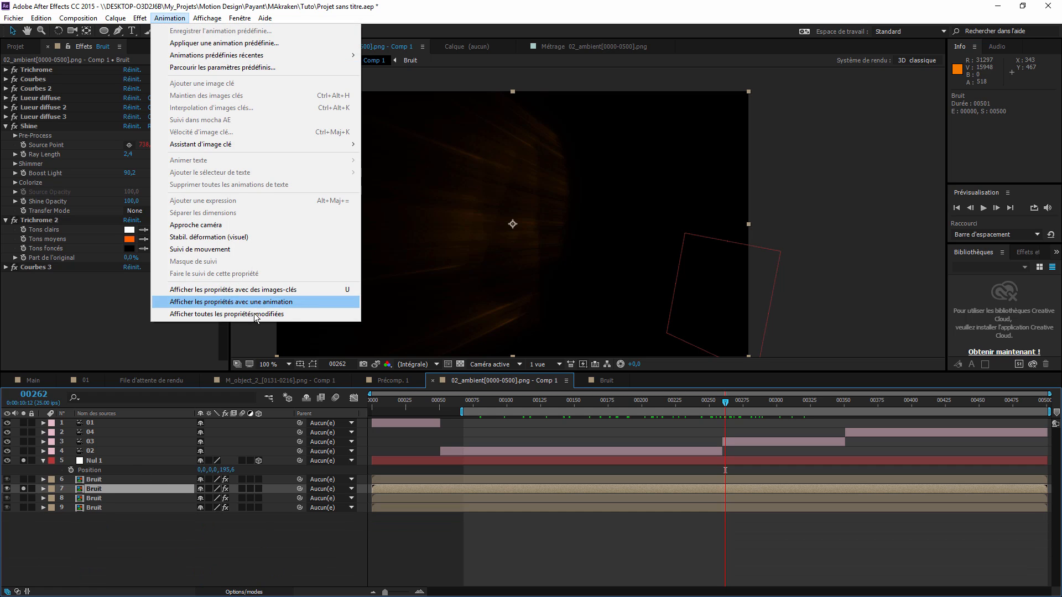
click(198, 315)
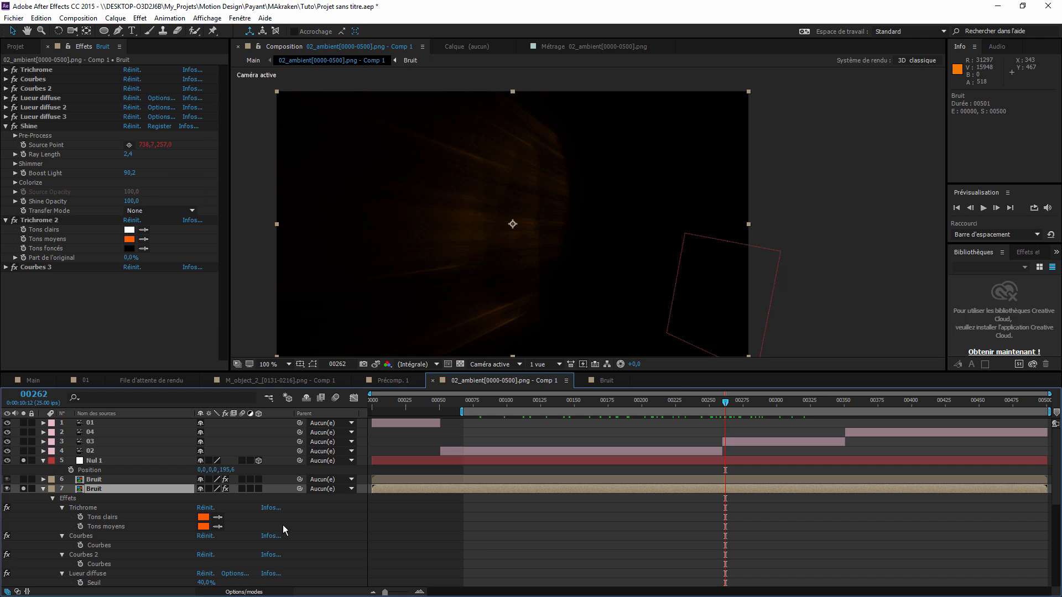
Copy the Shine Source Point expression from Bruit layer 7 and collapse the layer.
scroll(233, 544, down, 3)
click(415, 526)
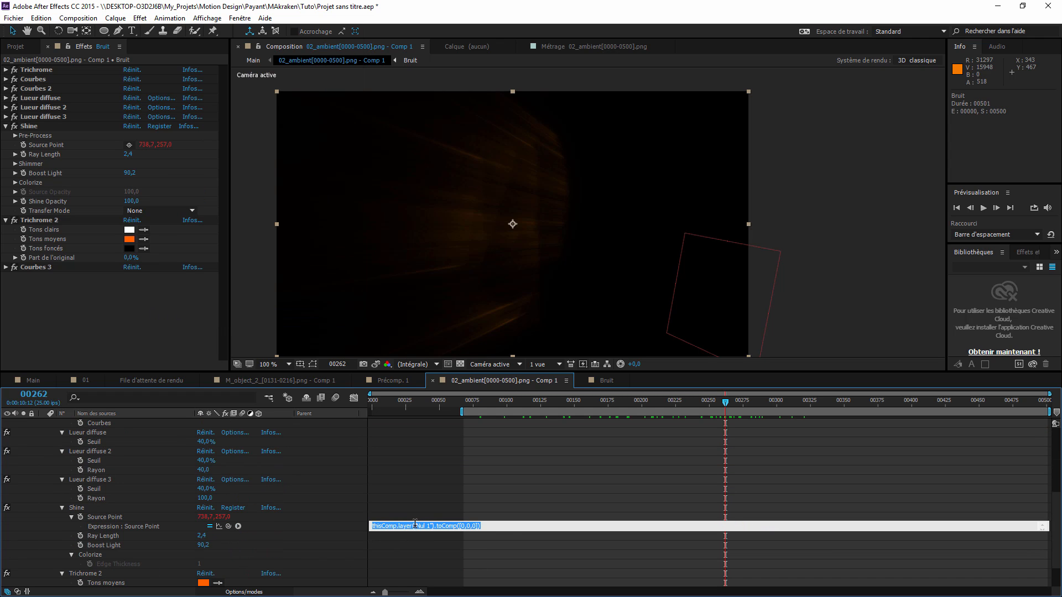
key(ctrl+c)
scroll(51, 488, up, 3)
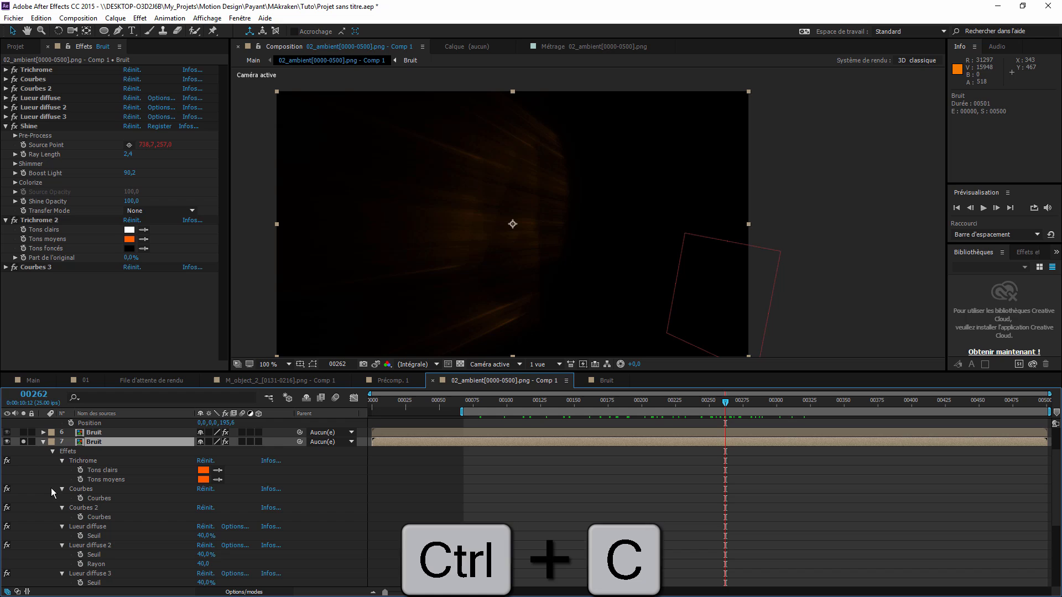
click(42, 443)
Paste the copied toComp expression onto the Shine Source Point of Bruit layer 6.
click(103, 480)
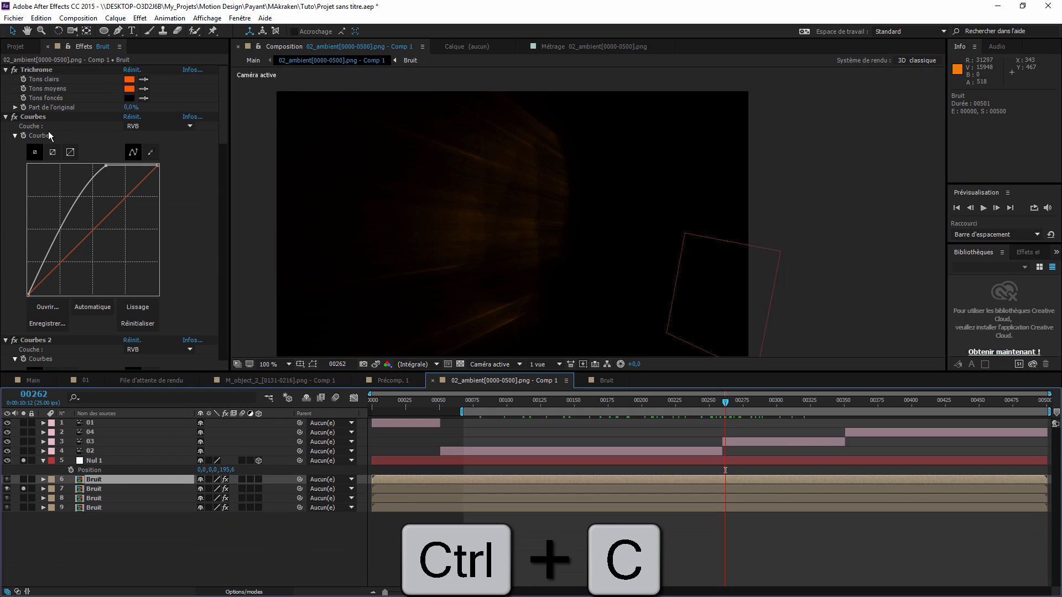
scroll(51, 306, down, 15)
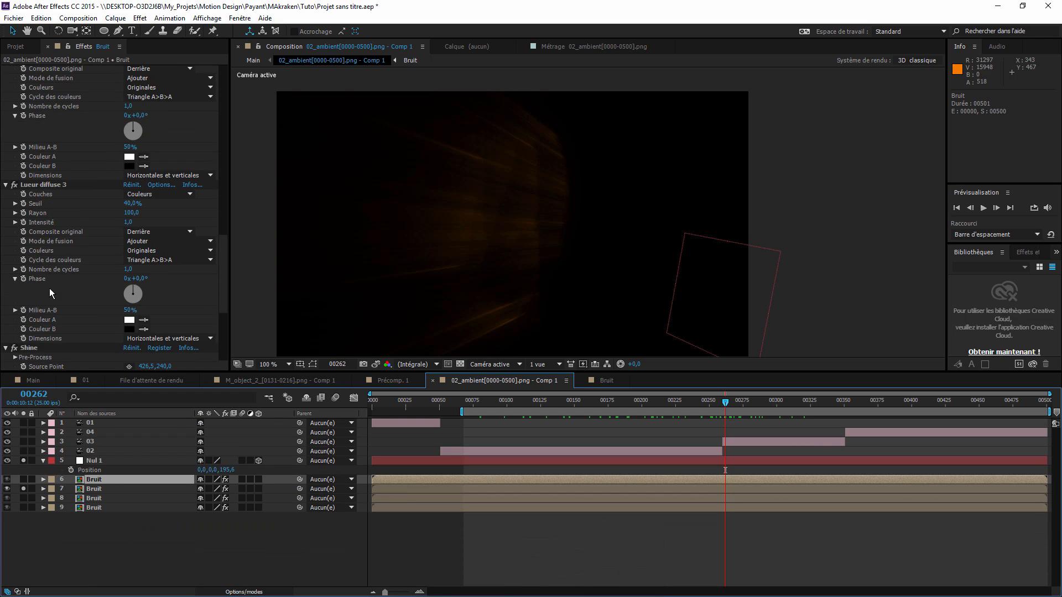
scroll(52, 281, down, 5)
alt+click(24, 224)
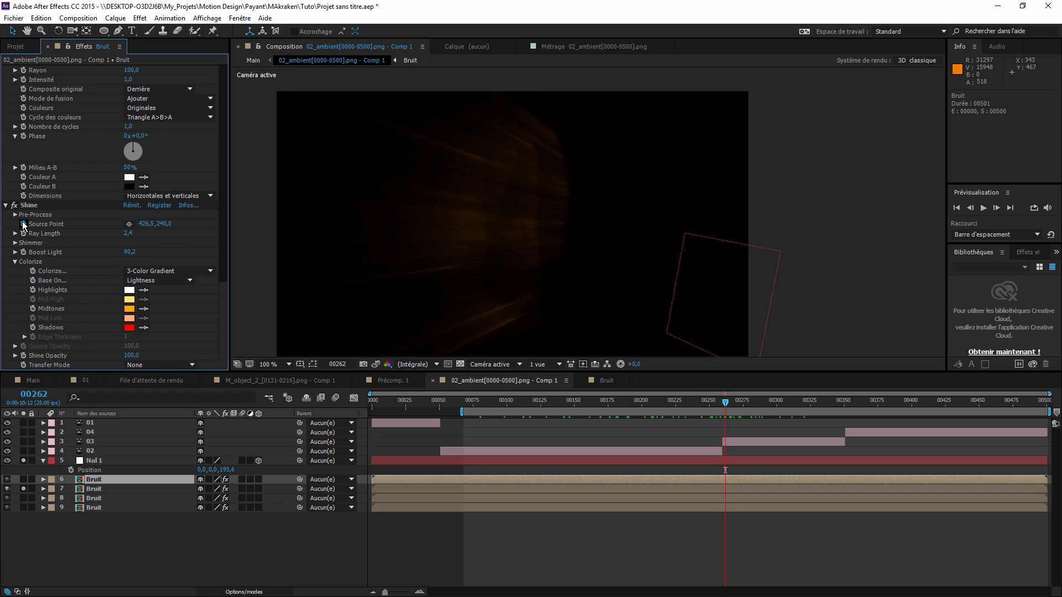
key(ctrl+v)
click(310, 516)
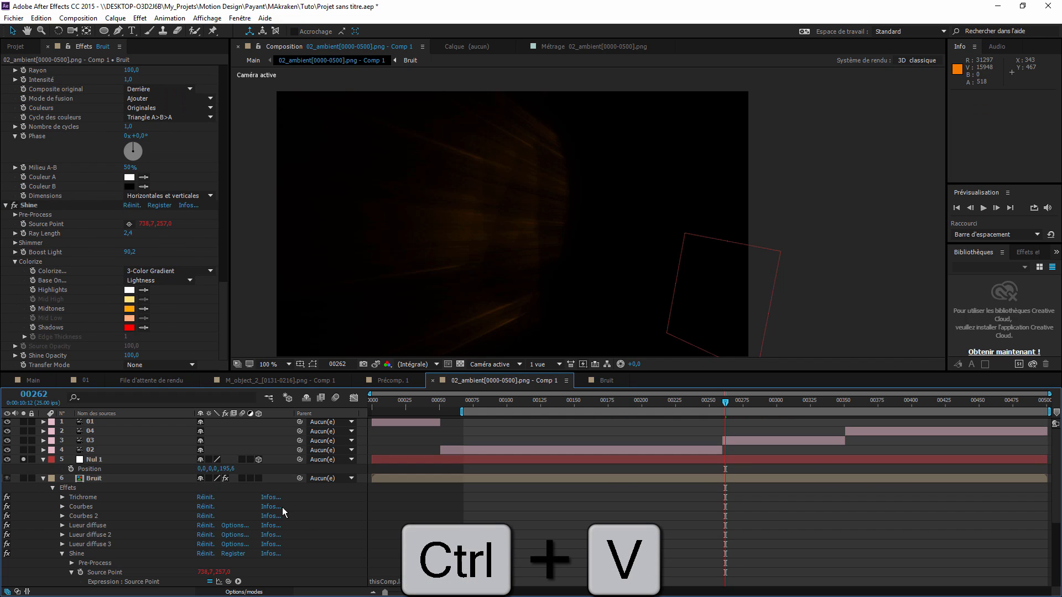
Collapse Bruit layer 6 and turn off solo on the null and Bruit layers so the whole composition renders.
click(23, 479)
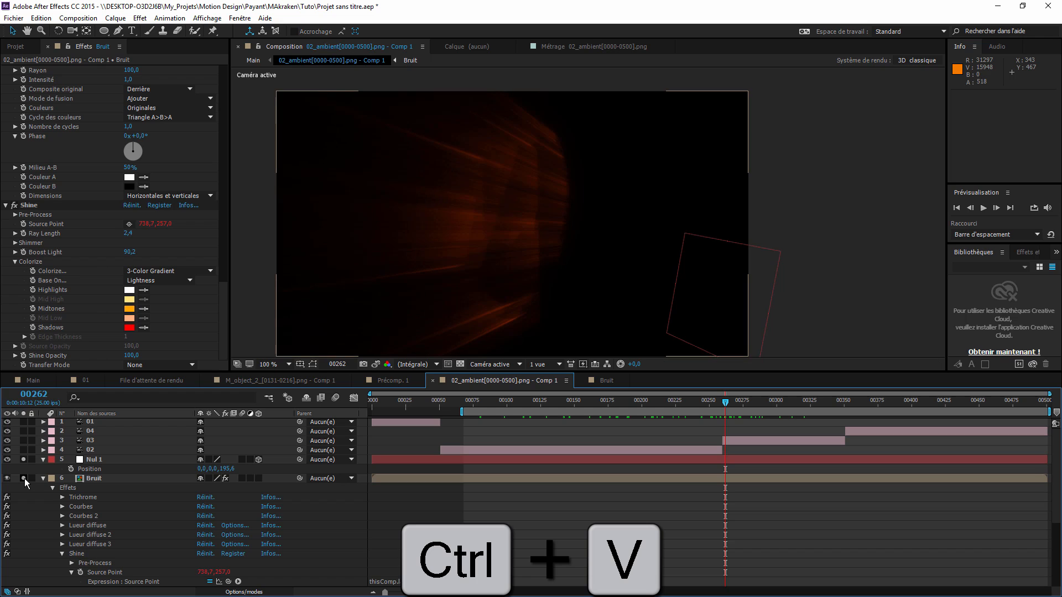
click(42, 479)
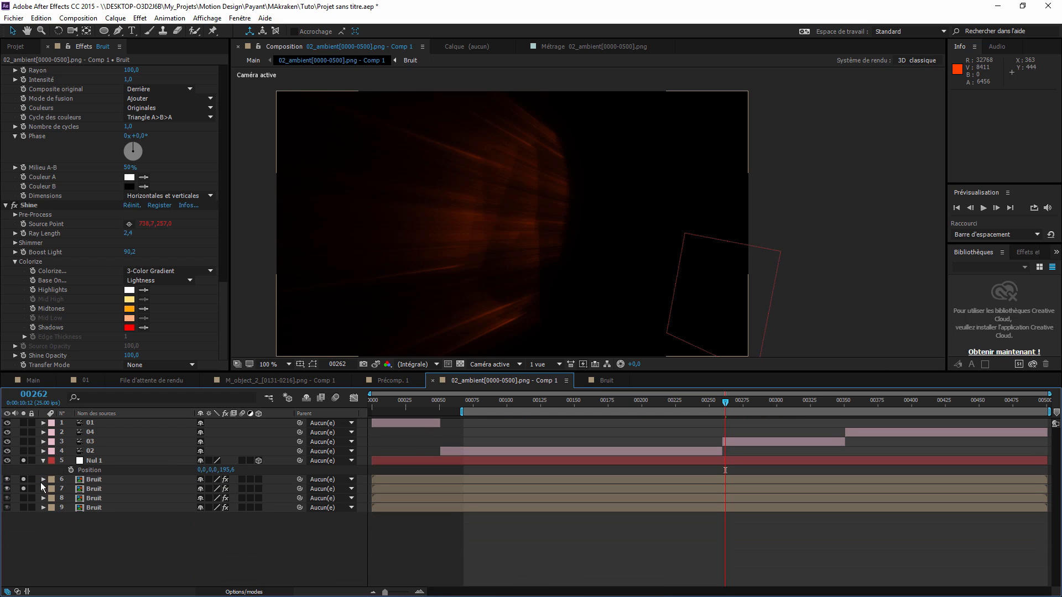
click(120, 489)
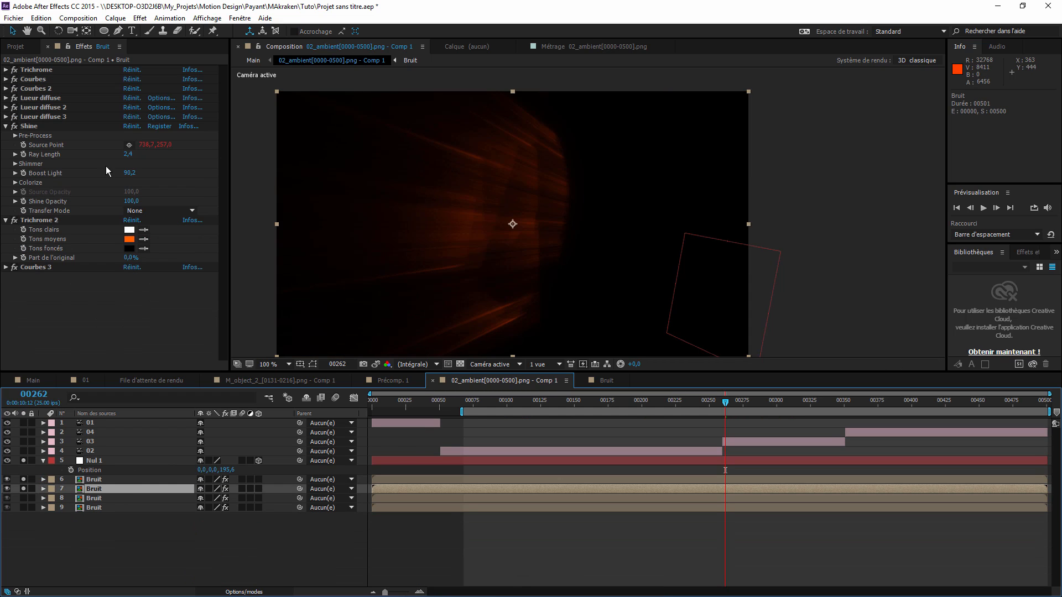
click(105, 480)
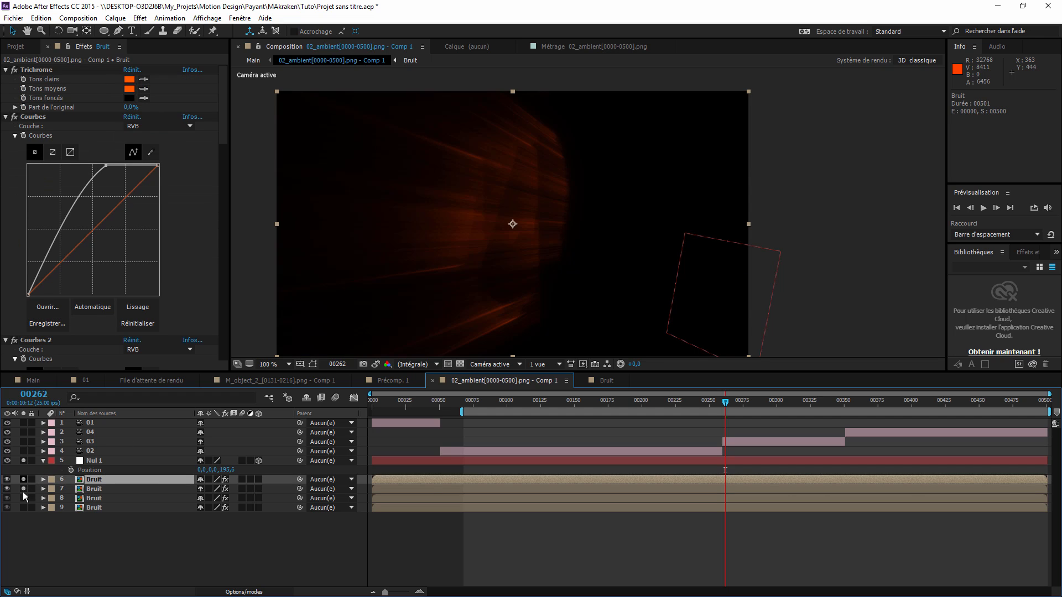
drag(22, 492, 25, 457)
click(121, 547)
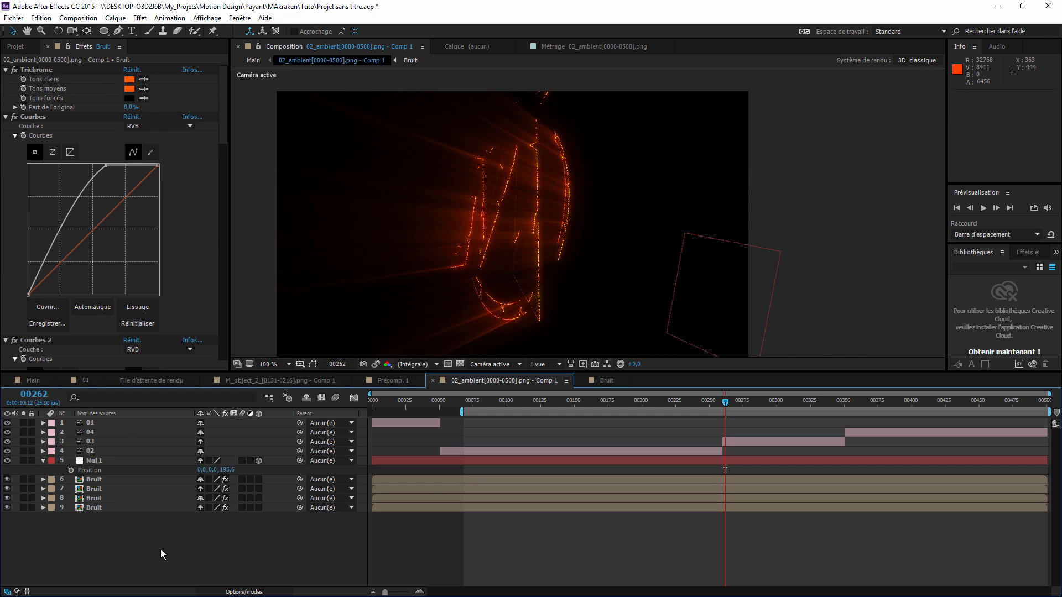
Scrub through the animation up to frame 368 and back to frame 293 to check how the light rays follow the null.
key(period)
scroll(413, 238, down, 2)
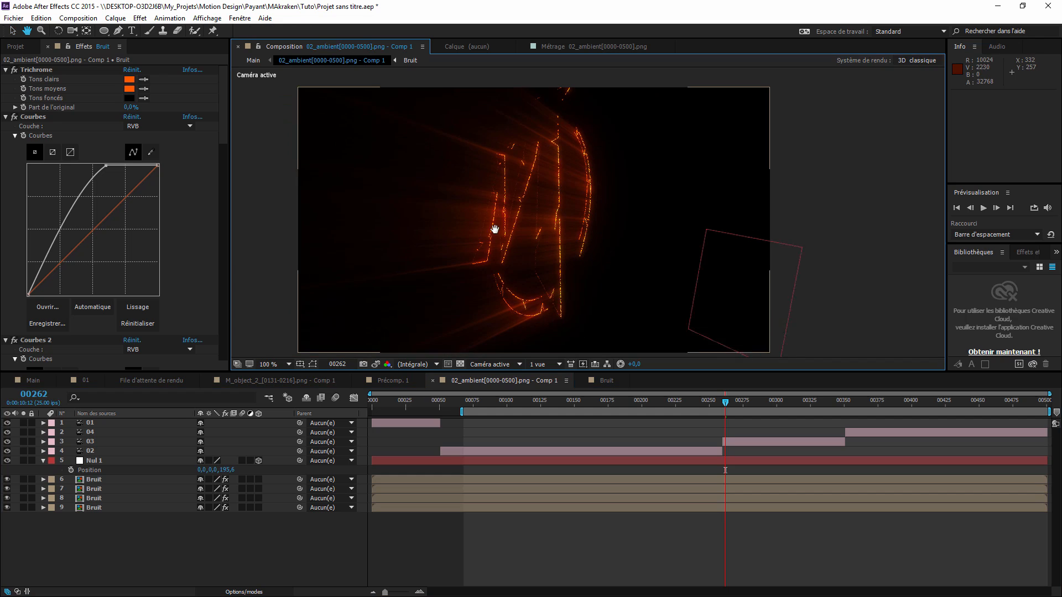
click(765, 402)
click(809, 402)
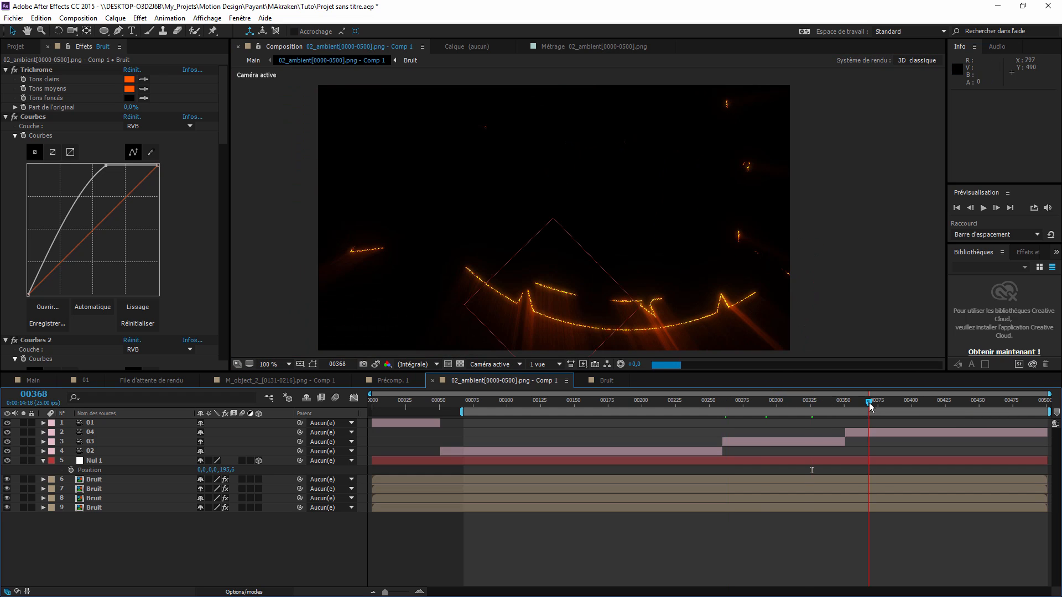
click(815, 401)
click(766, 402)
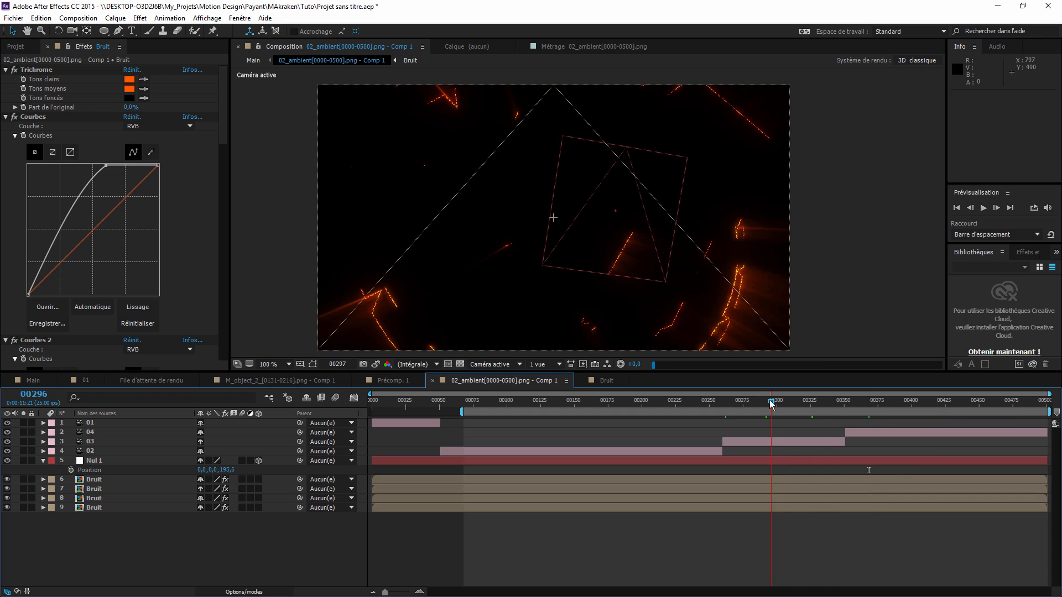
Open the Bruit precomp, make the Noir uni 1 noise layer visible and go to frame 198.
double_click(131, 487)
click(126, 423)
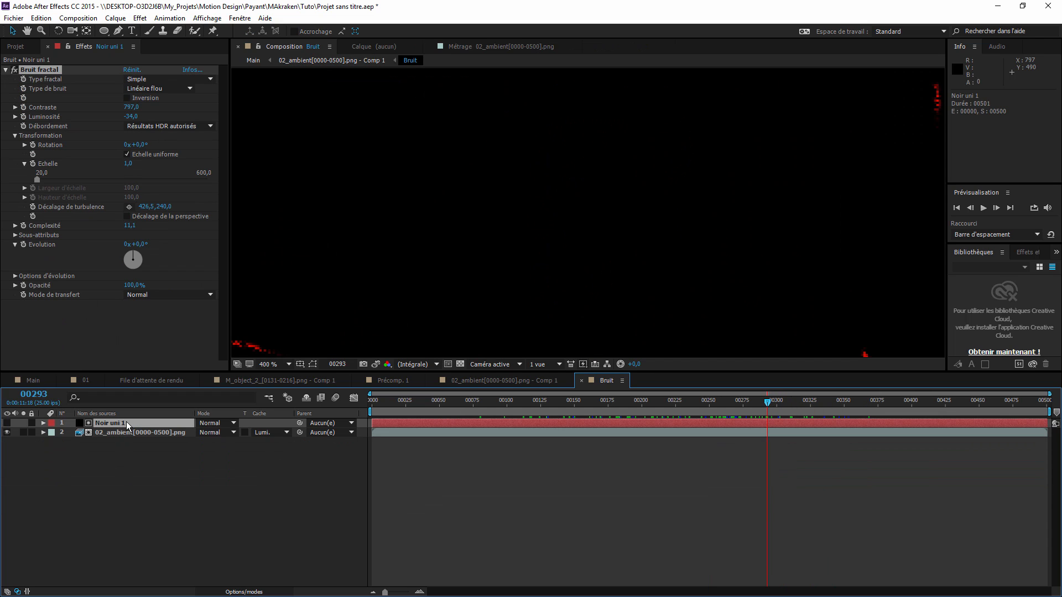
click(582, 401)
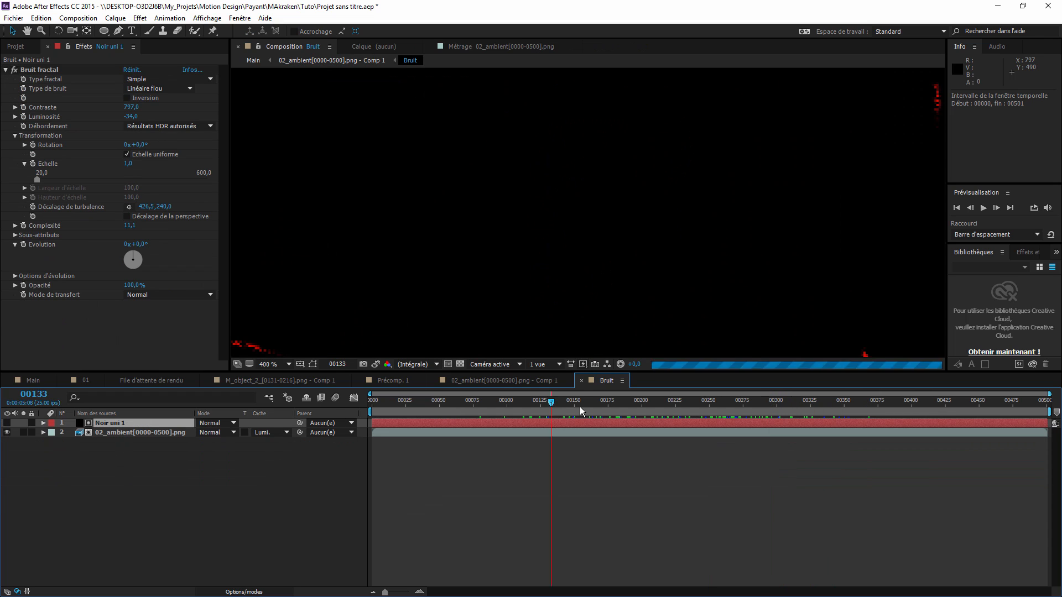
click(7, 423)
key(comma)
key(comma)
key(comma)
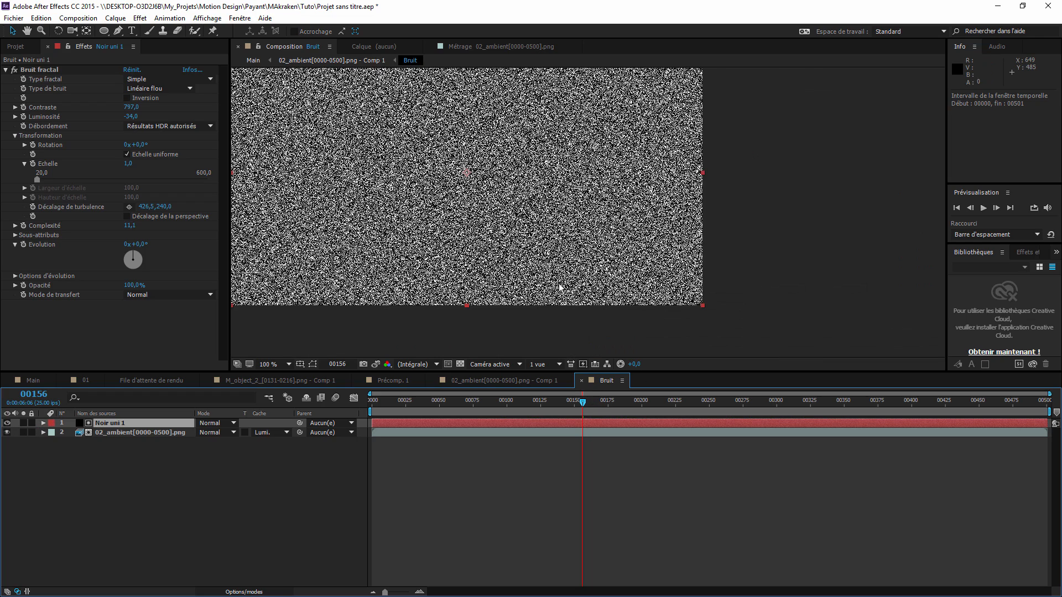
drag(594, 406, 642, 410)
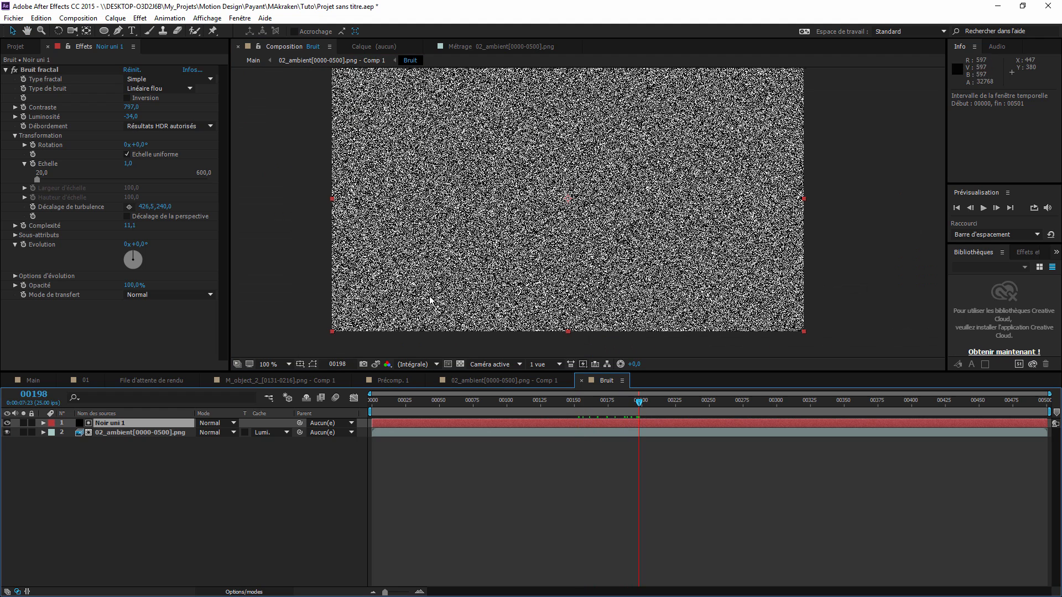
Test the Evolution of the Bruit fractal effect on Noir uni 1 and drive it with the expression time*50.
drag(144, 243, 177, 274)
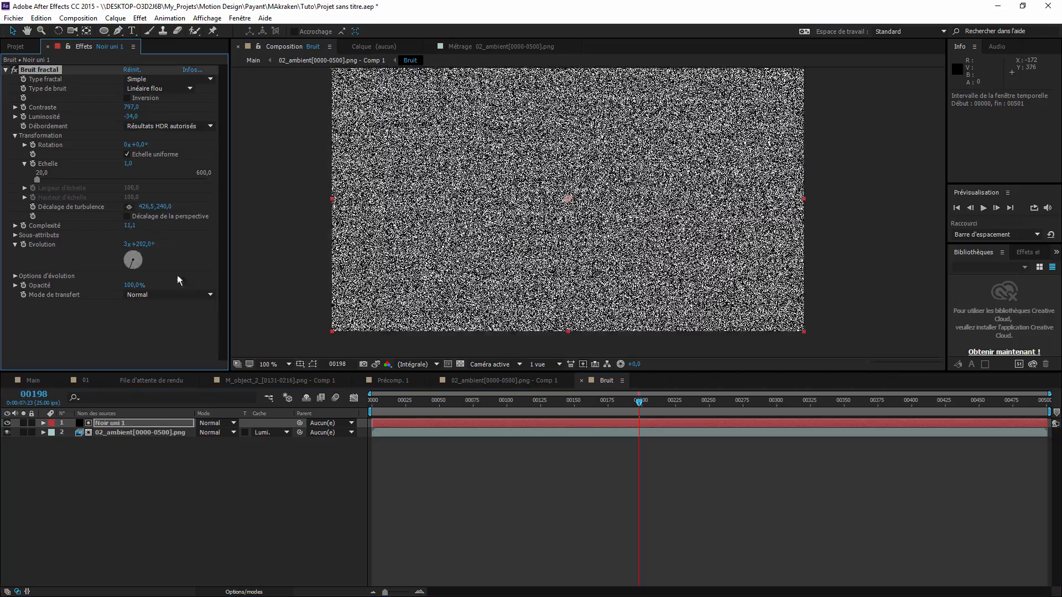
alt+click(25, 247)
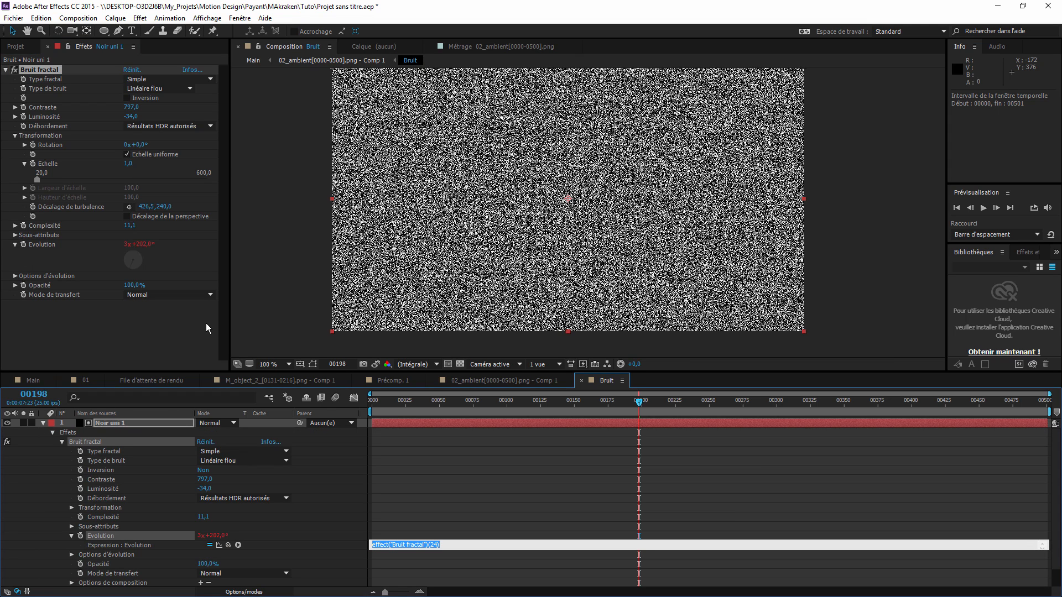
key(BackSpace)
text(time*1)
key(BackSpace)
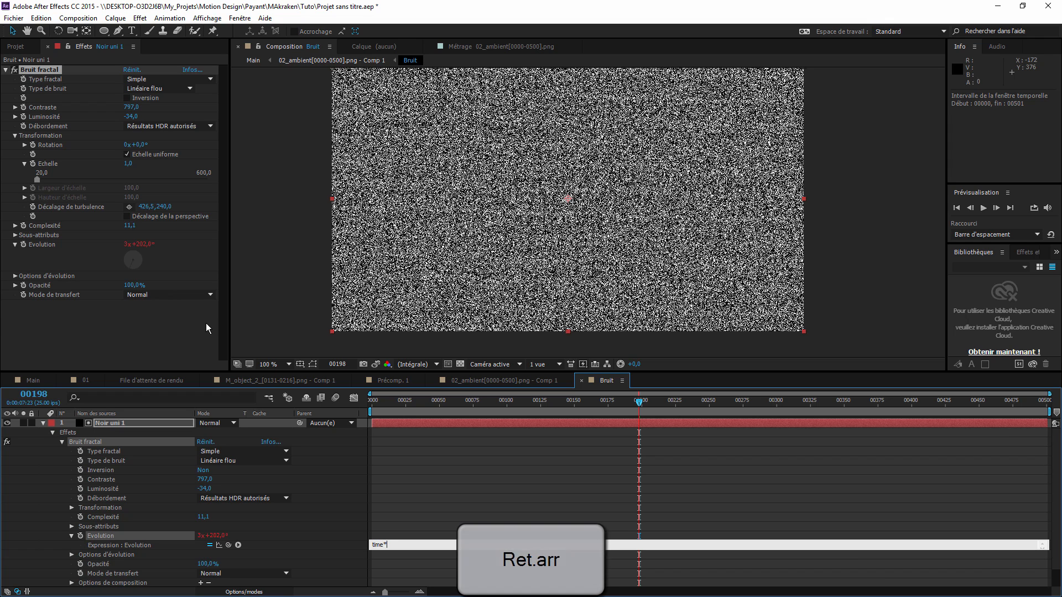
text(50)
key(Return)
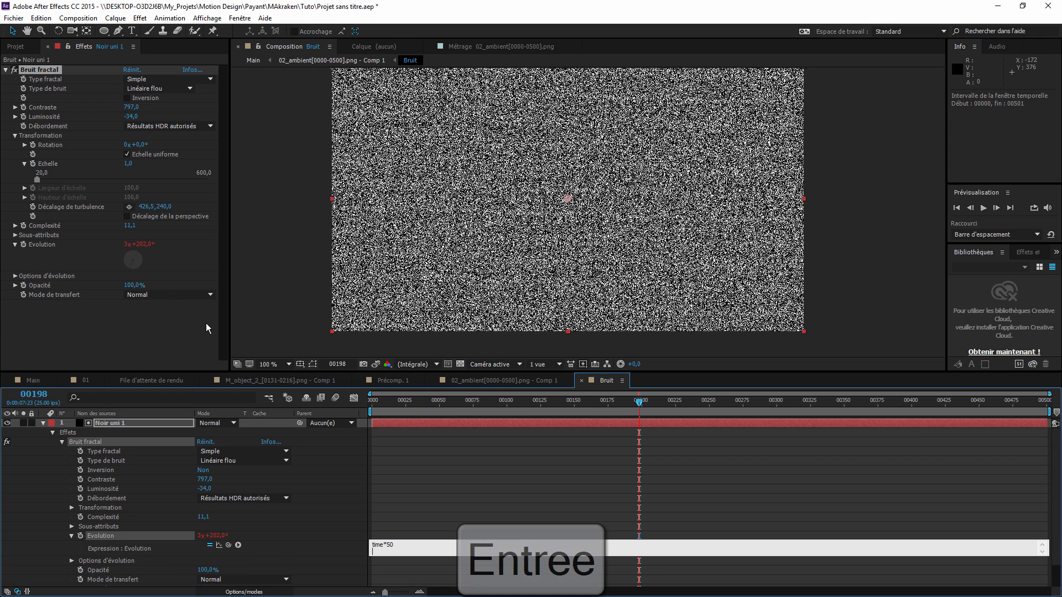
click(286, 524)
Scrub the Bruit precomp between frame 0 and frame 500 to examine how the noise Evolution changes over time.
drag(395, 407, 324, 414)
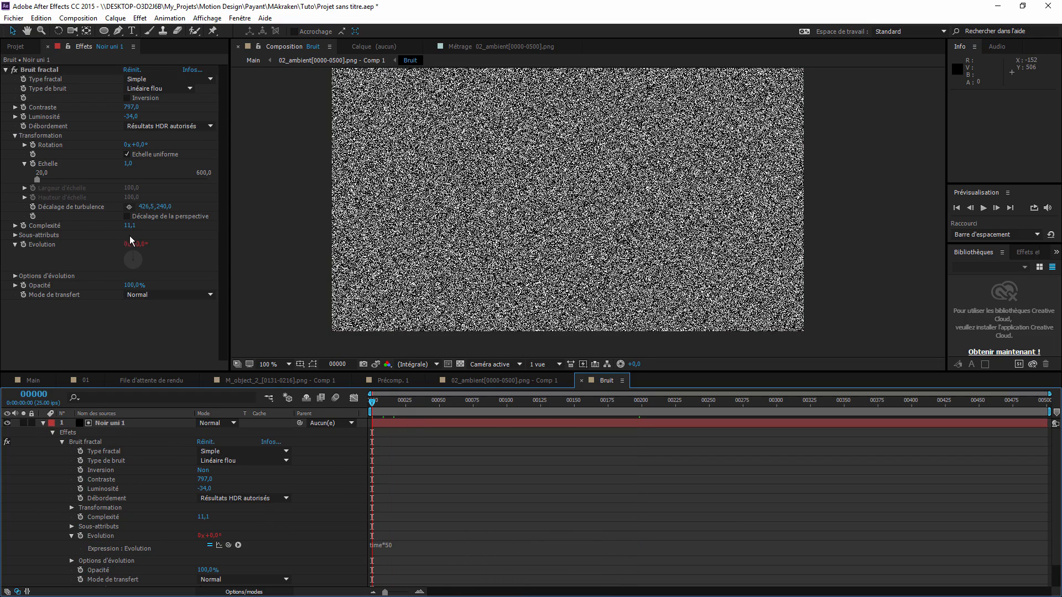
click(405, 407)
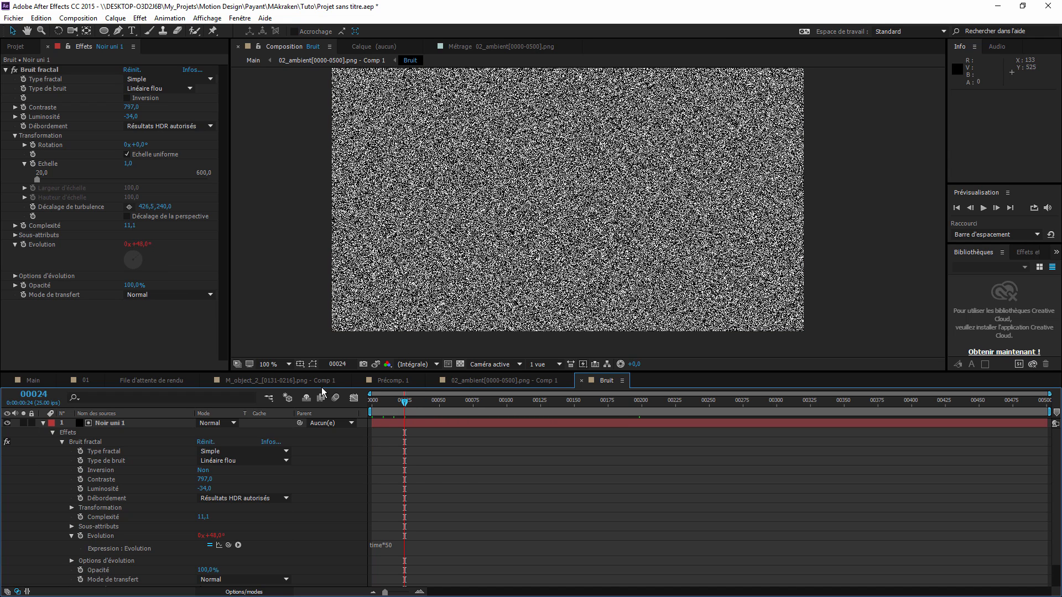
click(996, 207)
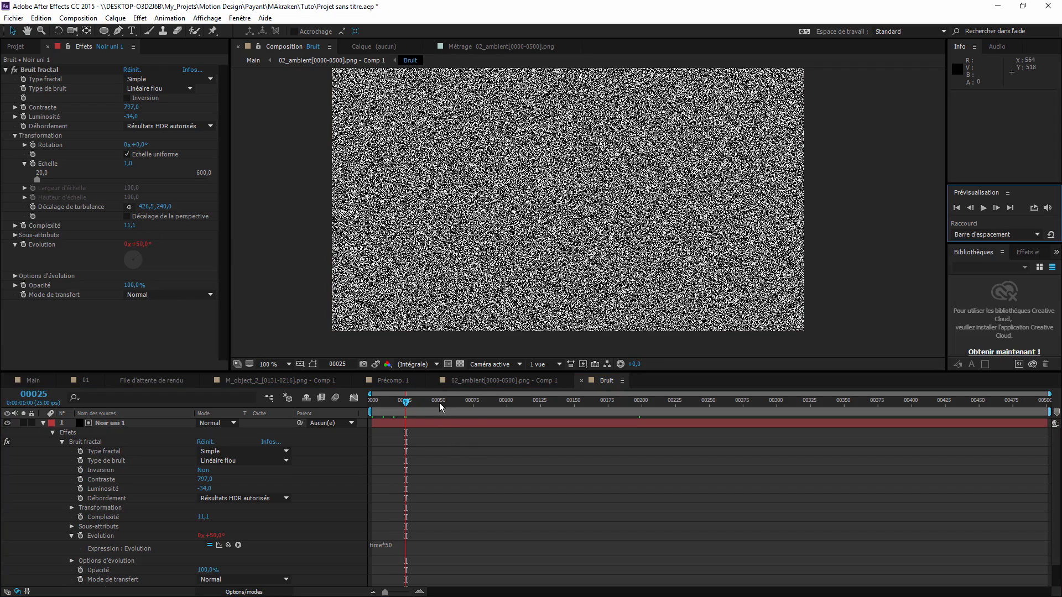
drag(421, 404, 372, 407)
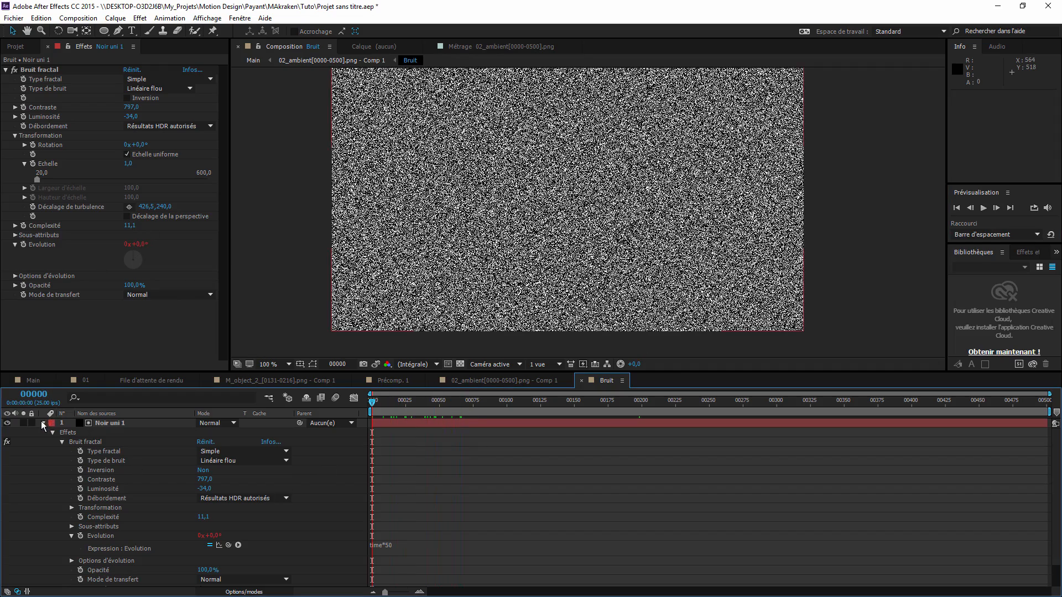
click(84, 423)
drag(990, 404, 1046, 402)
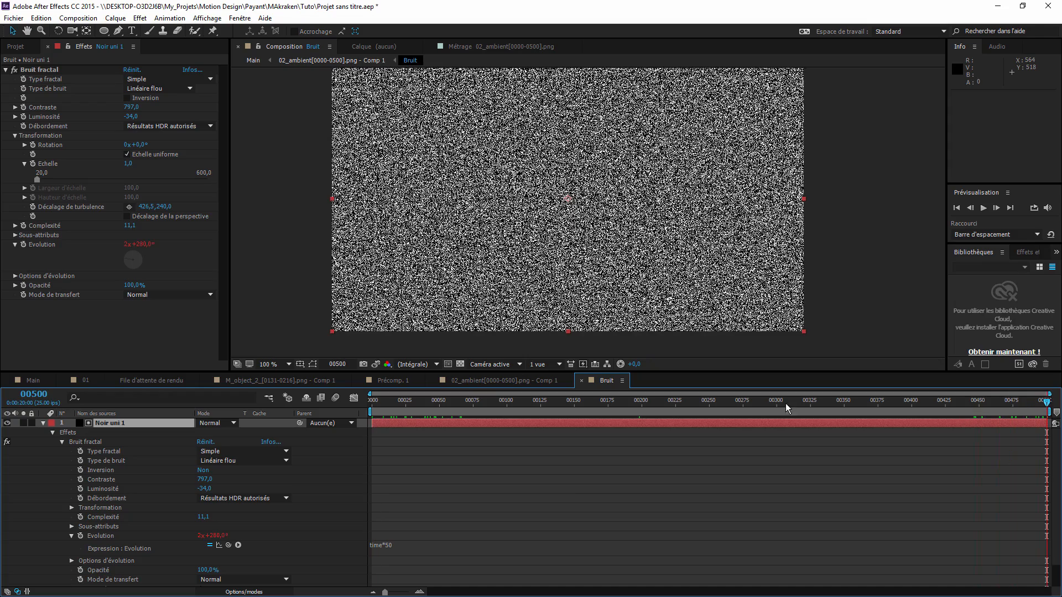
Collapse and hide the Noir uni 1 layer, and move to frame 250 to view the masked lines.
click(43, 424)
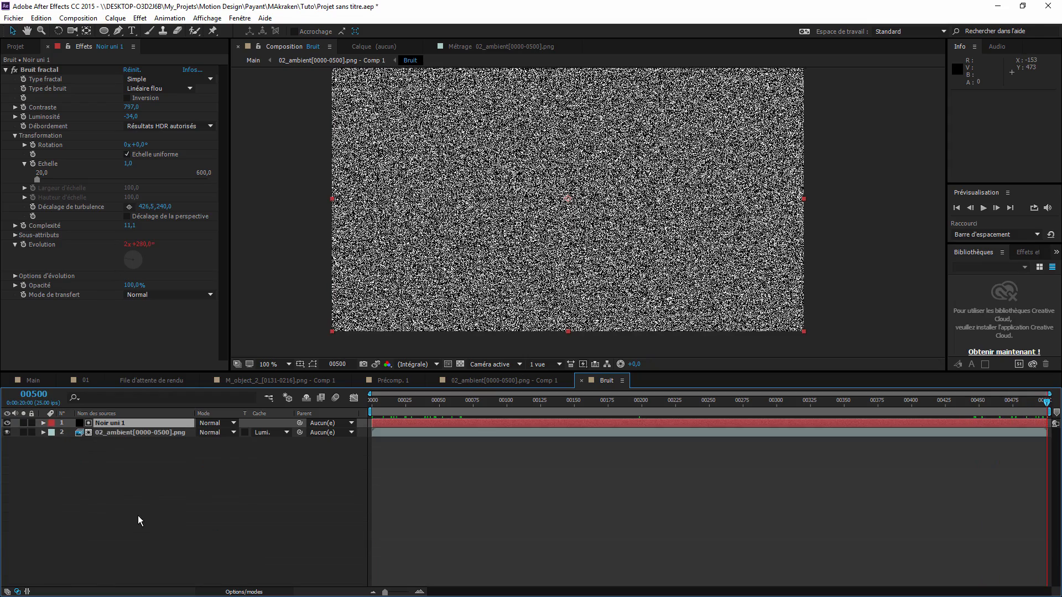
click(138, 515)
click(7, 424)
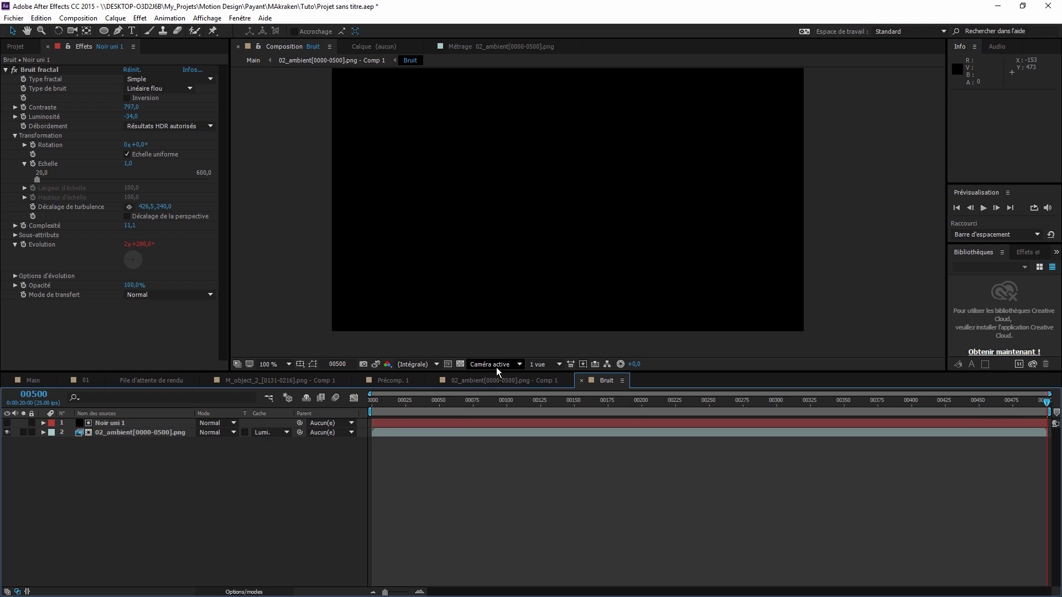
drag(463, 402, 709, 416)
Turn Noir uni 1 into a 3D layer and make it visible again.
click(148, 424)
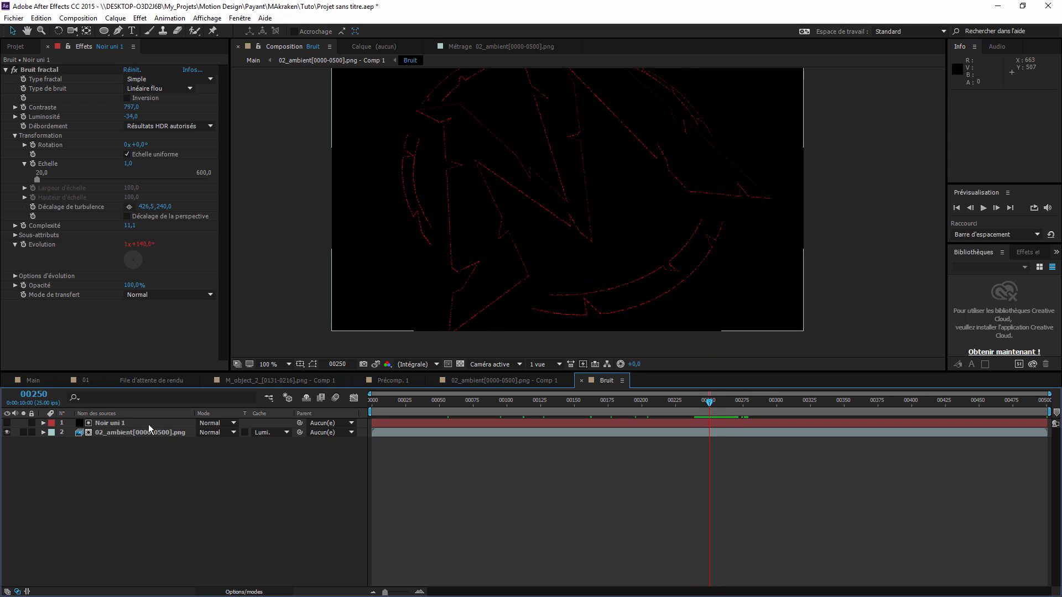
click(244, 592)
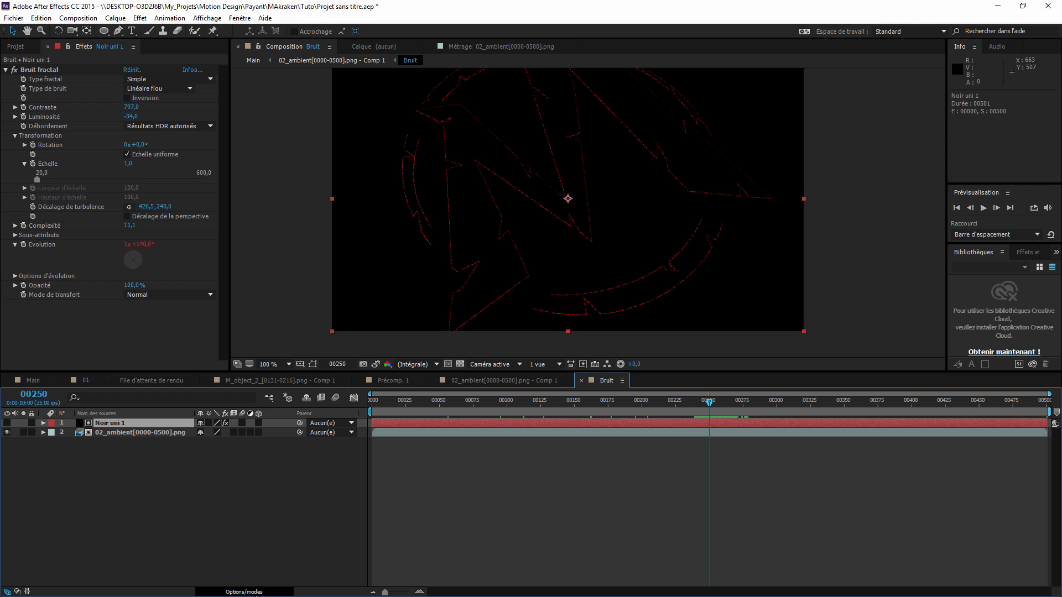
click(258, 423)
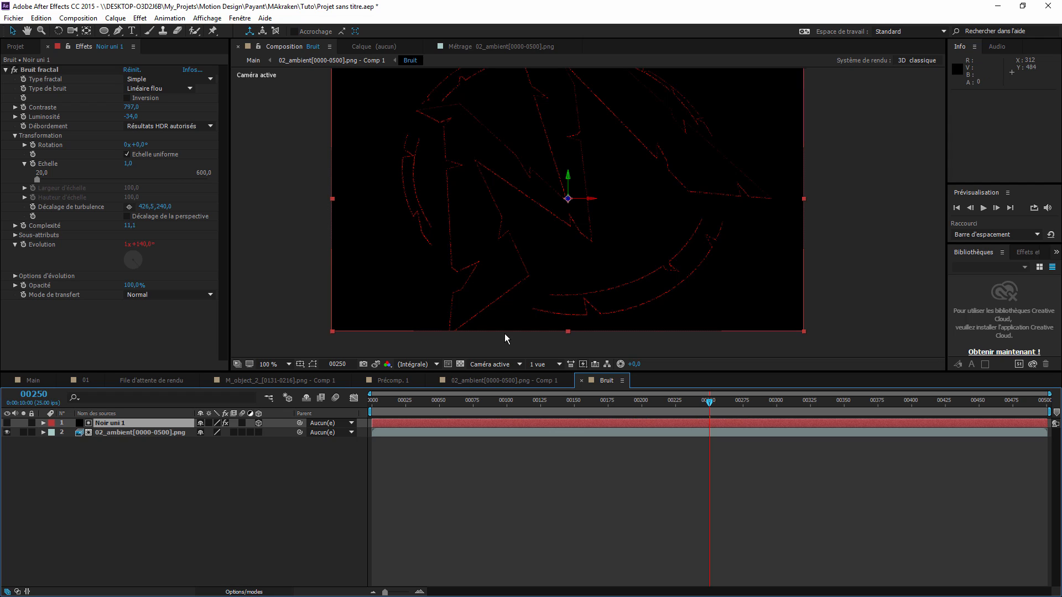
click(6, 423)
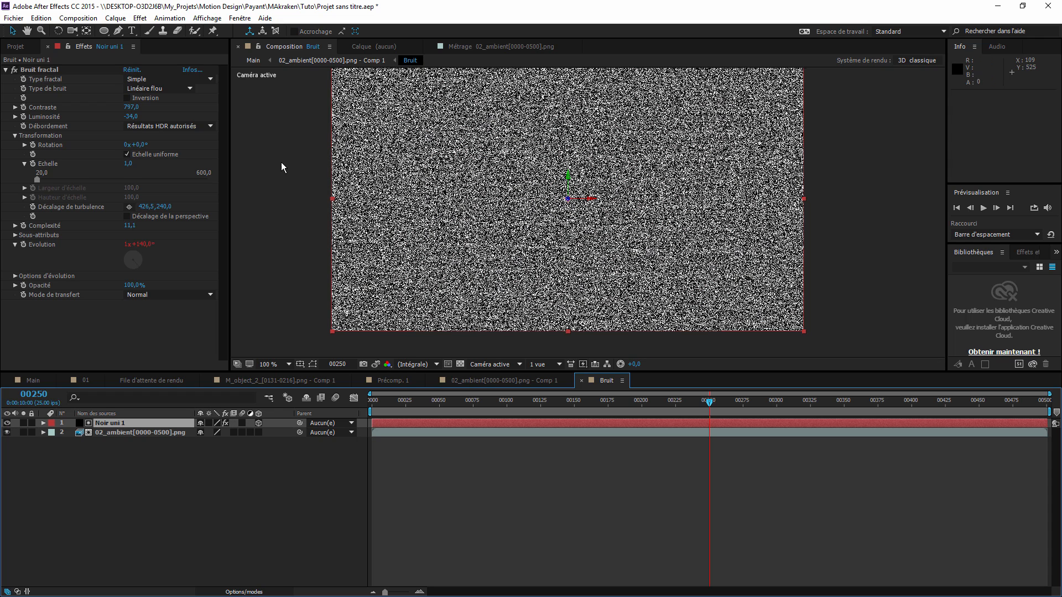
Copy the four camera layers 01 to 04 from 02_ambient[0000-0500].png - Comp 1 and reopen the Bruit precomp at frame 207.
click(332, 60)
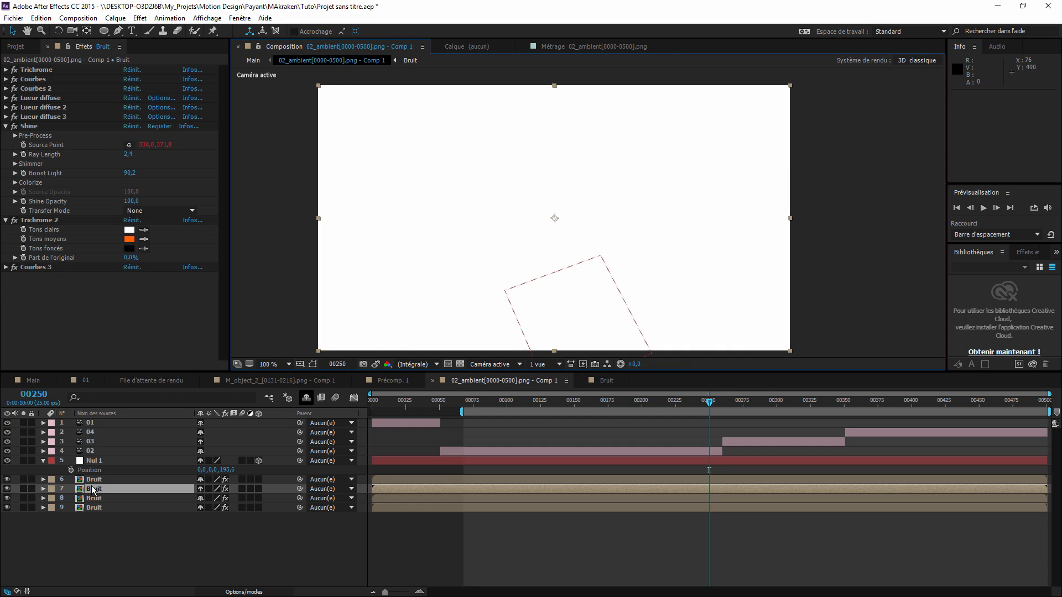
click(97, 450)
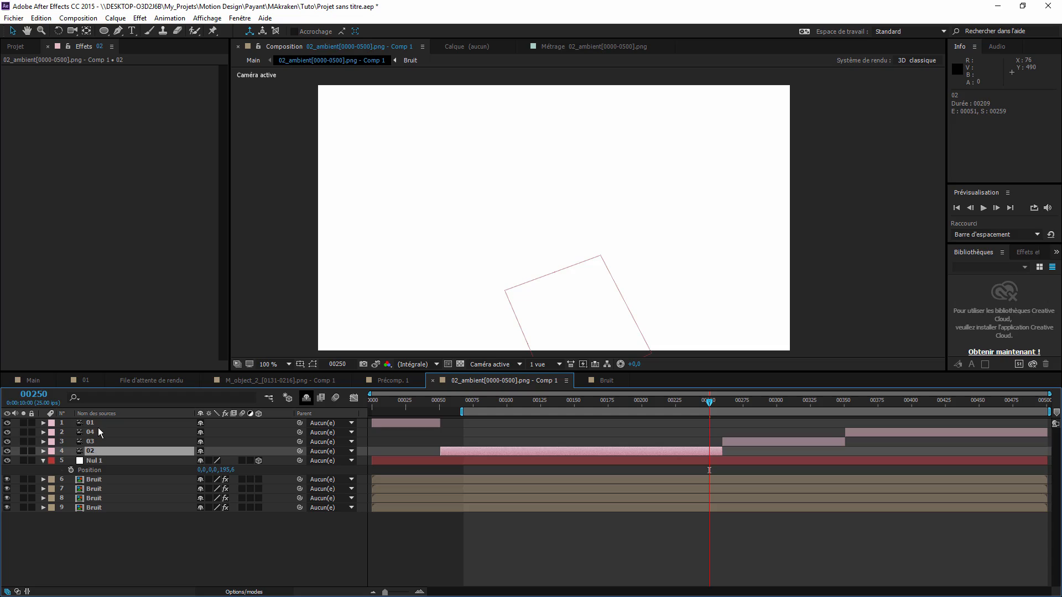
shift+click(98, 427)
key(ctrl+c)
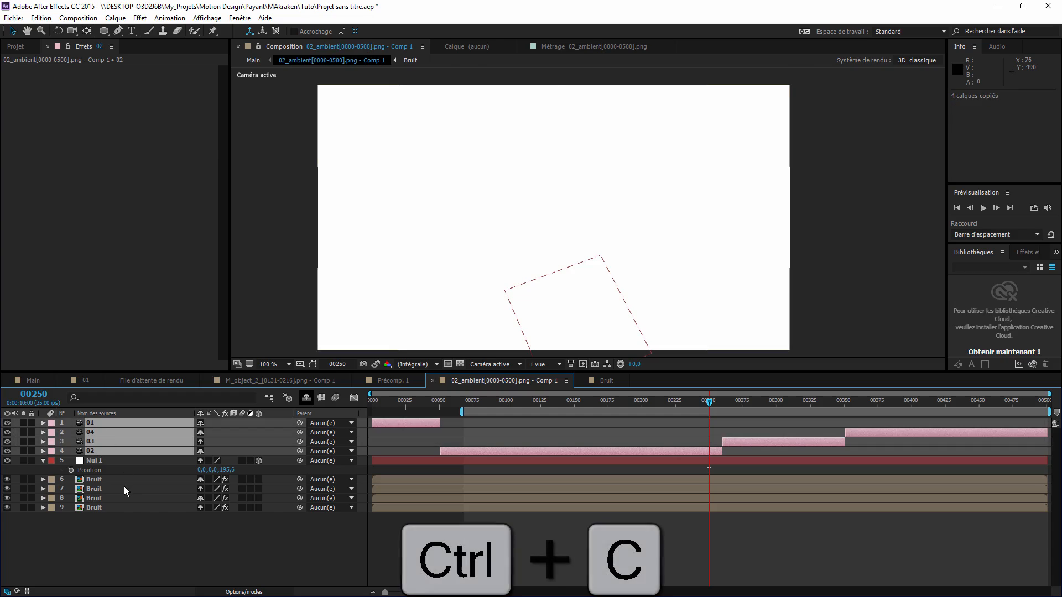
double_click(124, 486)
drag(603, 408, 651, 404)
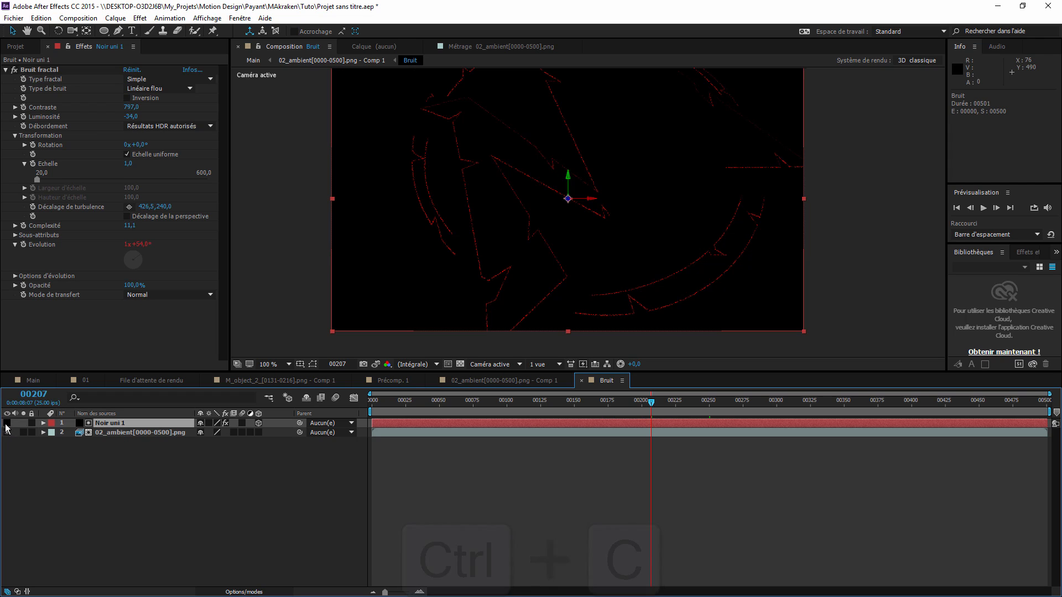
Hide Noir uni 1 temporarily, examine the masked lines at frame 179, and turn the layer's visibility back on.
click(6, 423)
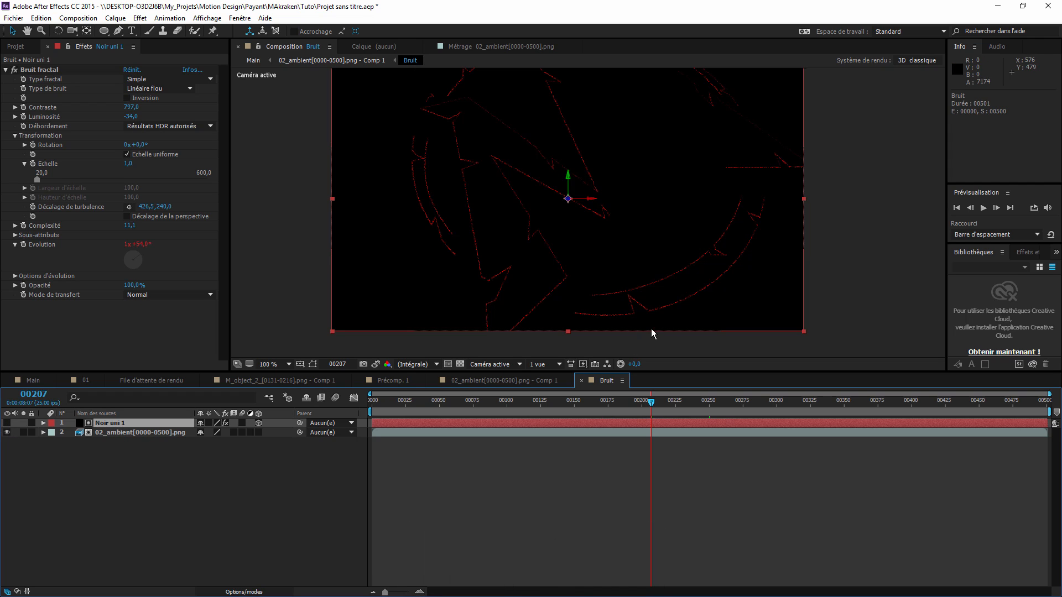
drag(652, 406, 612, 403)
scroll(652, 311, up, 2)
scroll(633, 308, down, 2)
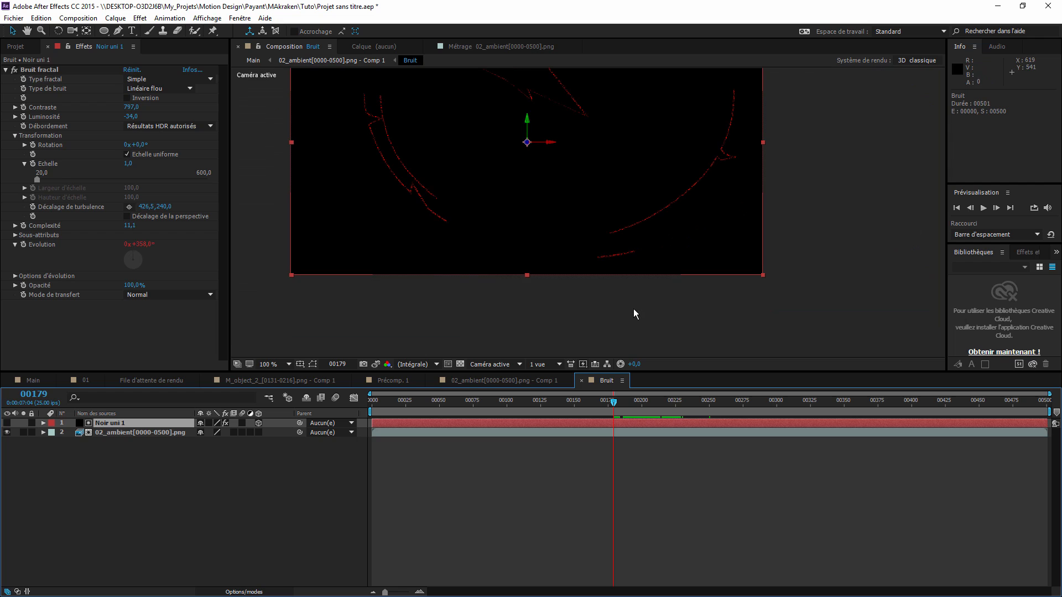
click(7, 422)
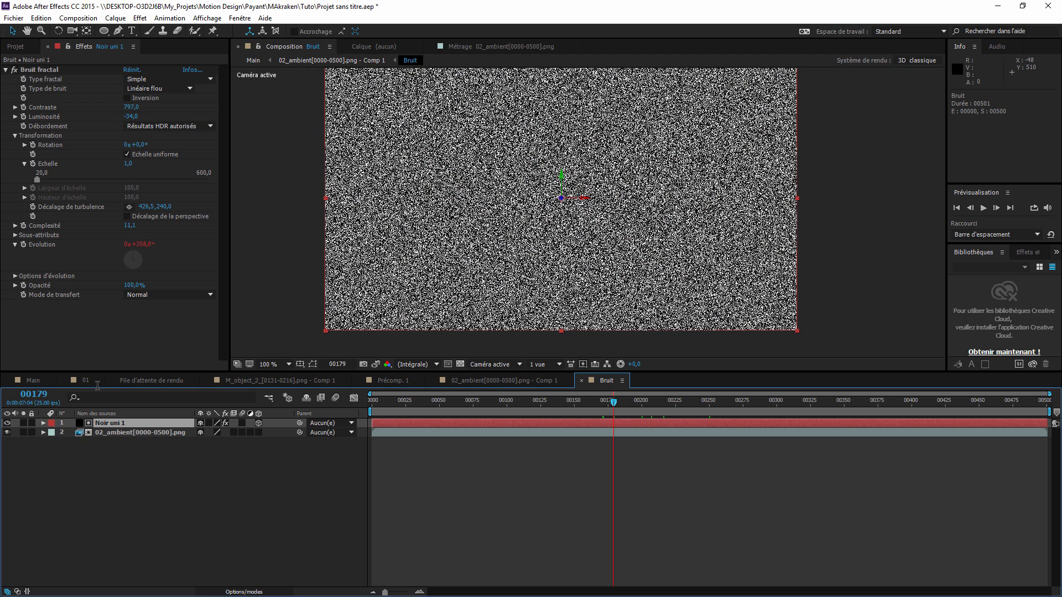
Paste the four copied camera layers 01 to 04 into Bruit, then glance at the parent composition and reopen Bruit.
click(42, 18)
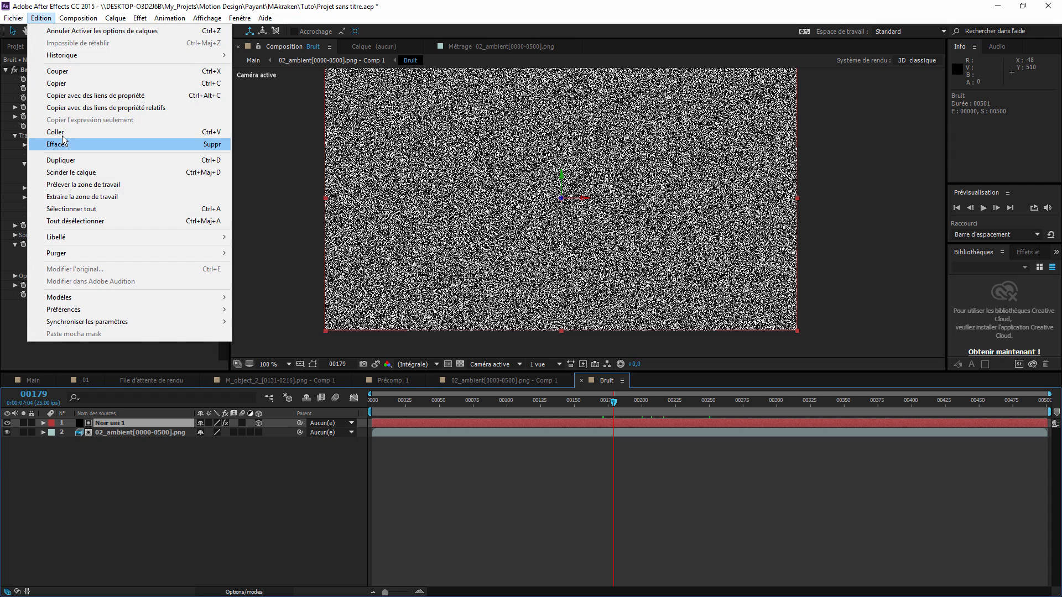
click(62, 137)
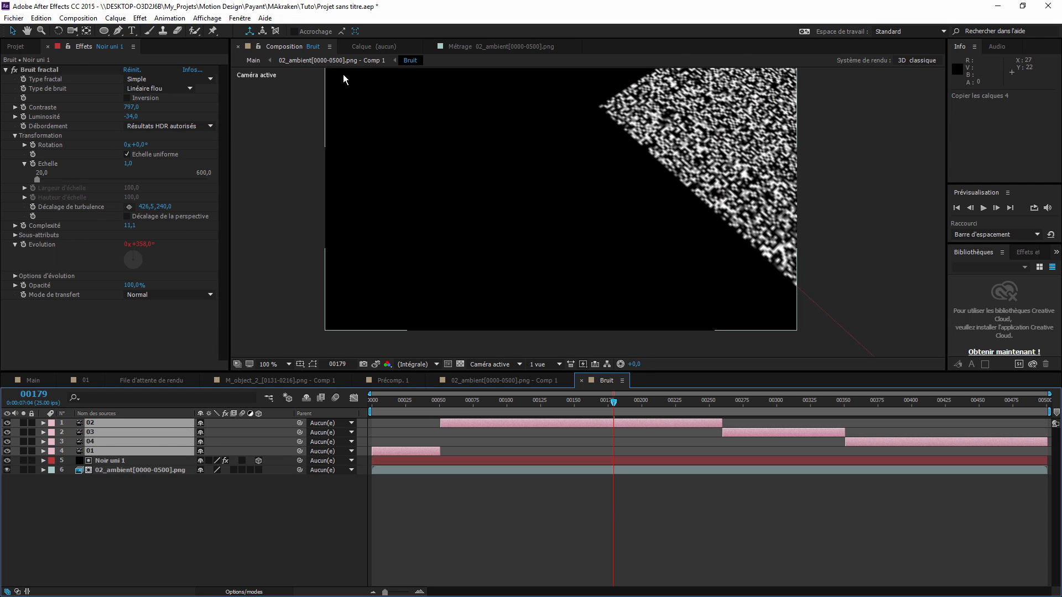
click(332, 60)
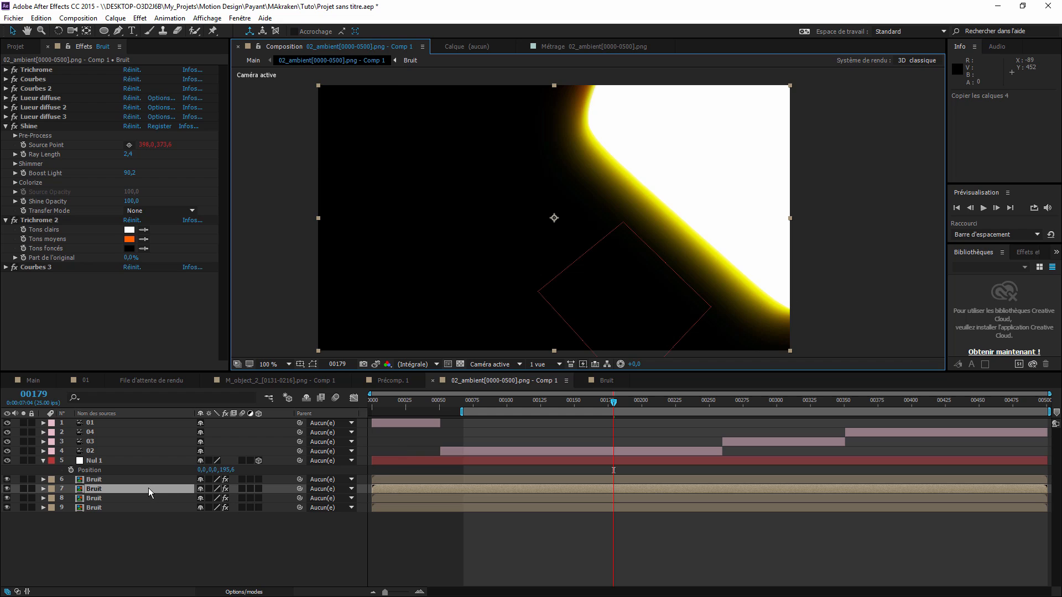
double_click(149, 490)
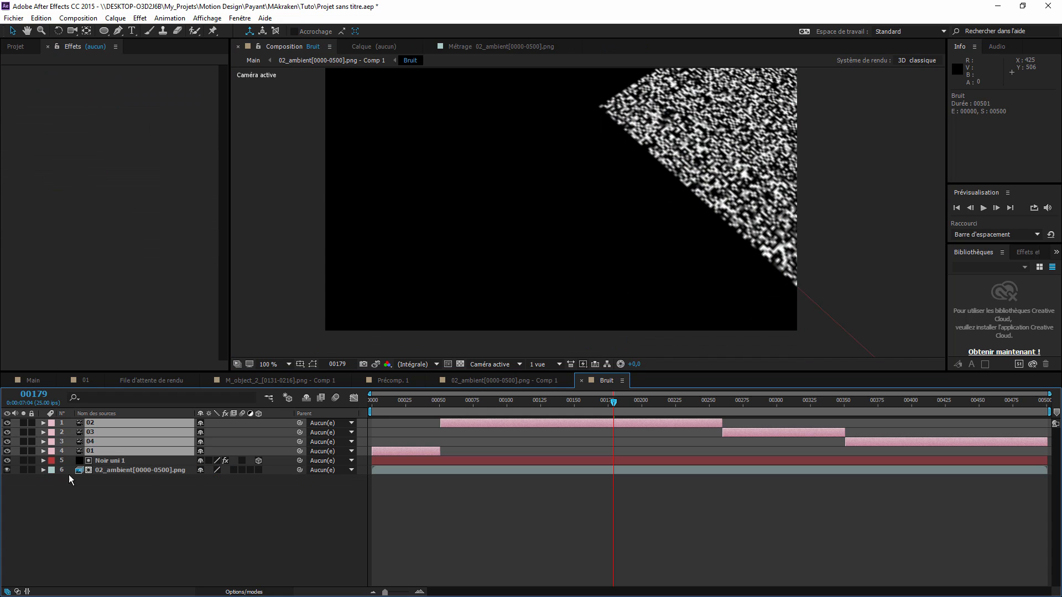
Set the Noir uni 1 layer's position to 0, 0, 0.
scroll(504, 332, down, 2)
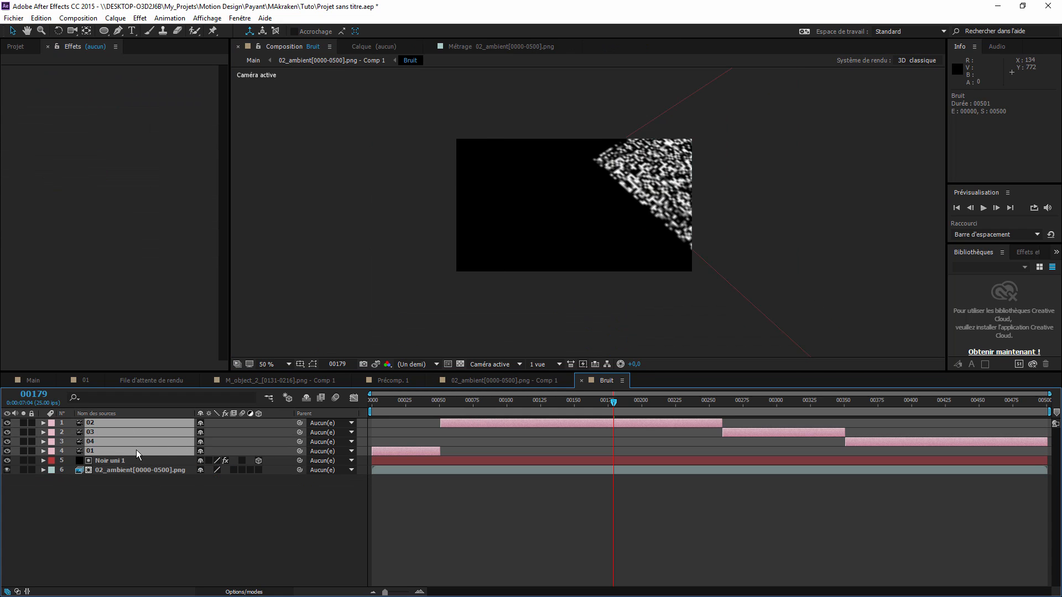
click(118, 464)
scroll(718, 205, down, 2)
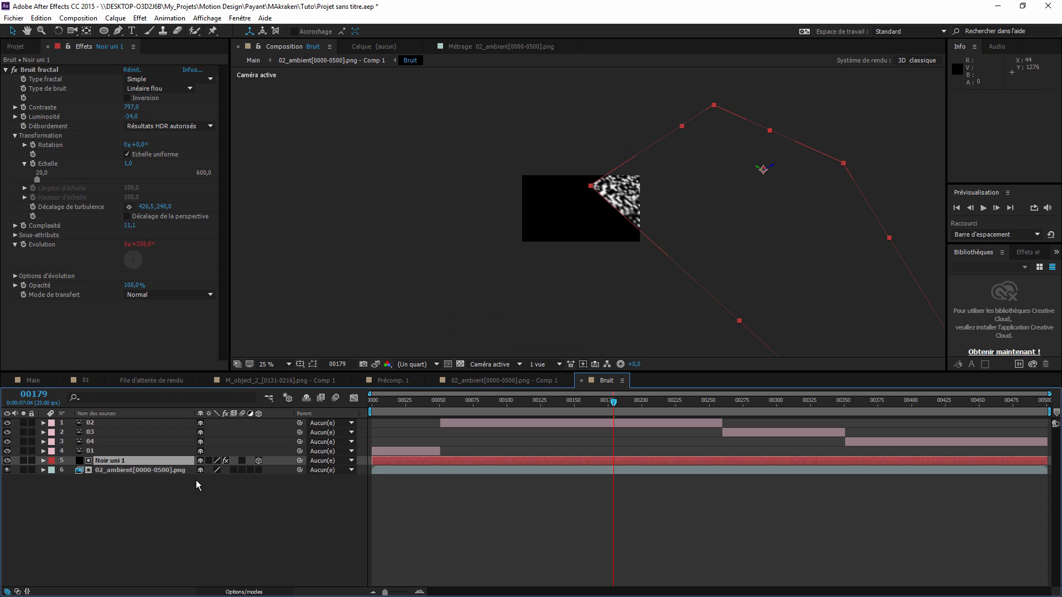
key(p)
click(206, 471)
text(0)
key(Tab)
text(0)
click(254, 515)
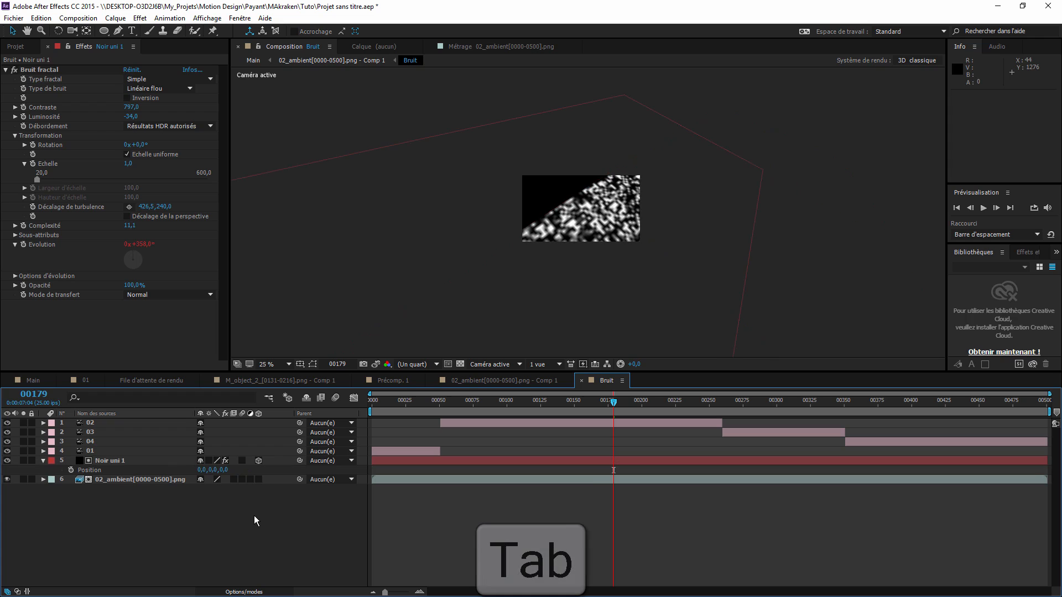
click(157, 463)
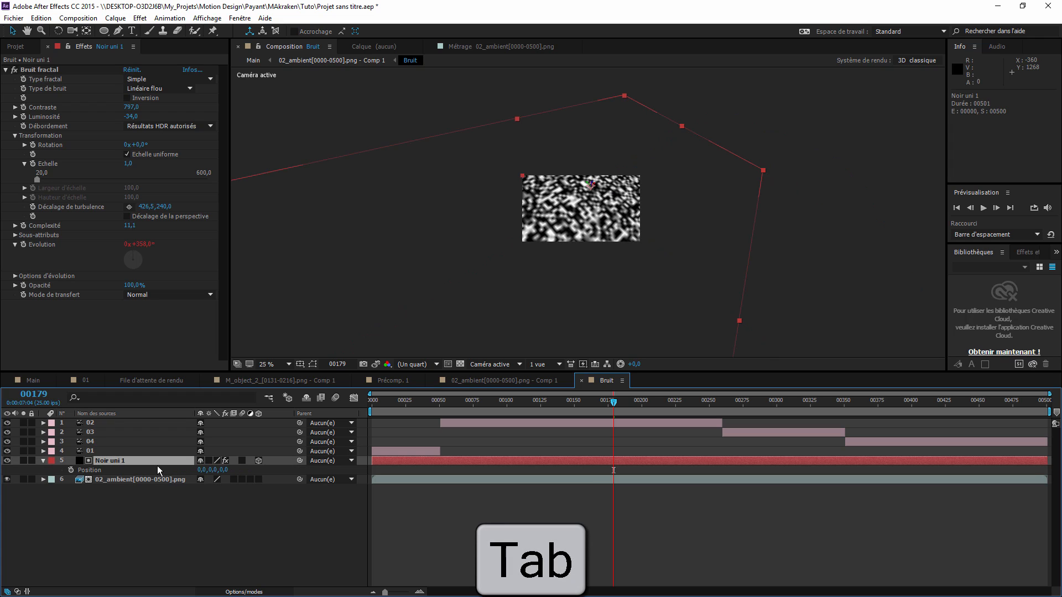
key(s)
drag(213, 471, 177, 482)
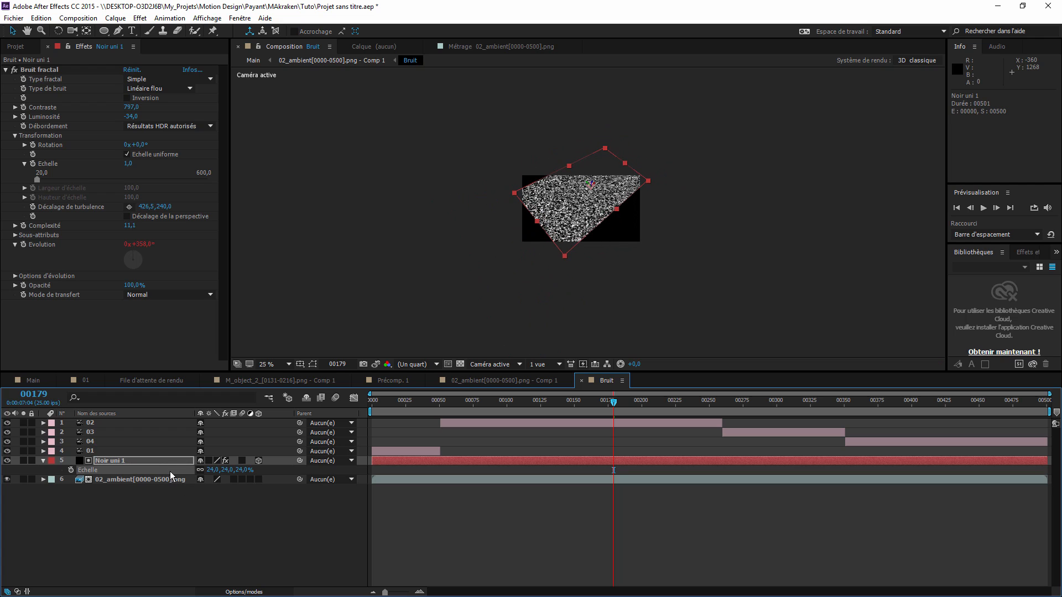
right_click(172, 471)
click(205, 548)
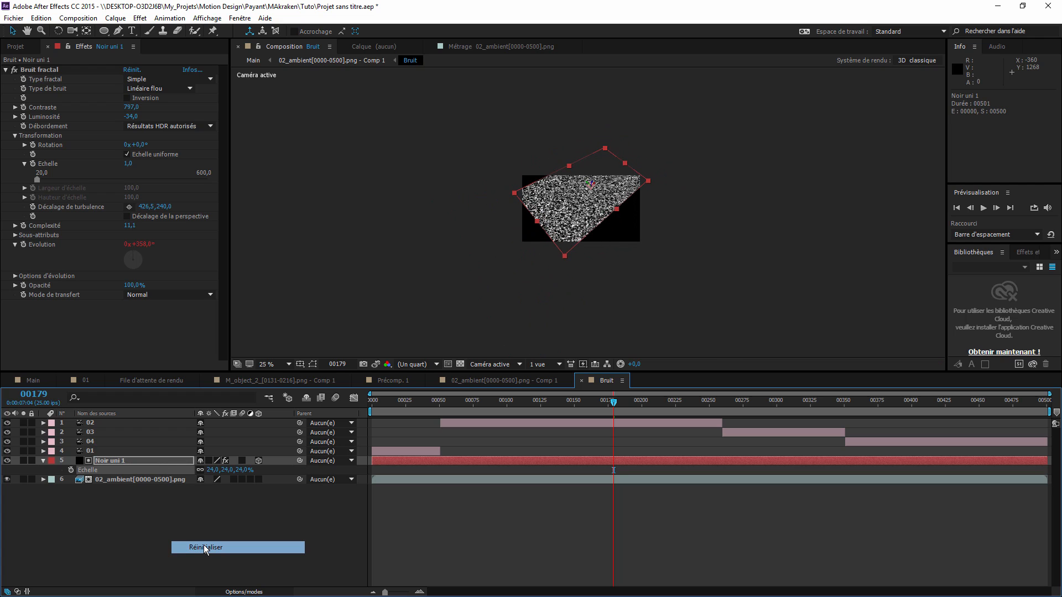
Set the Noir uni 1 solid's width and height to 3000 px and recheck its settings.
click(158, 463)
click(115, 18)
click(140, 43)
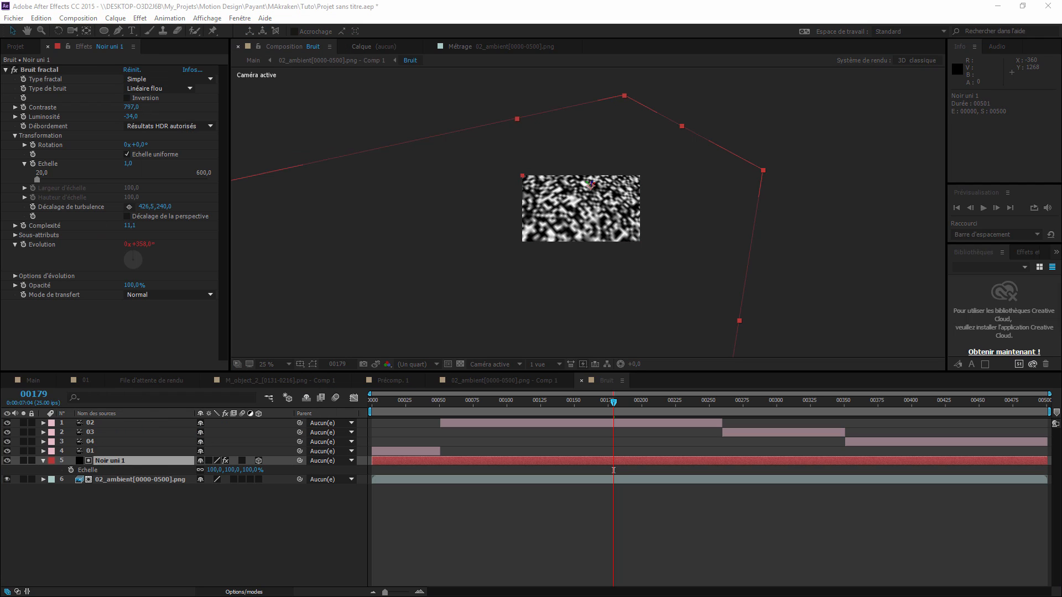
key(Tab)
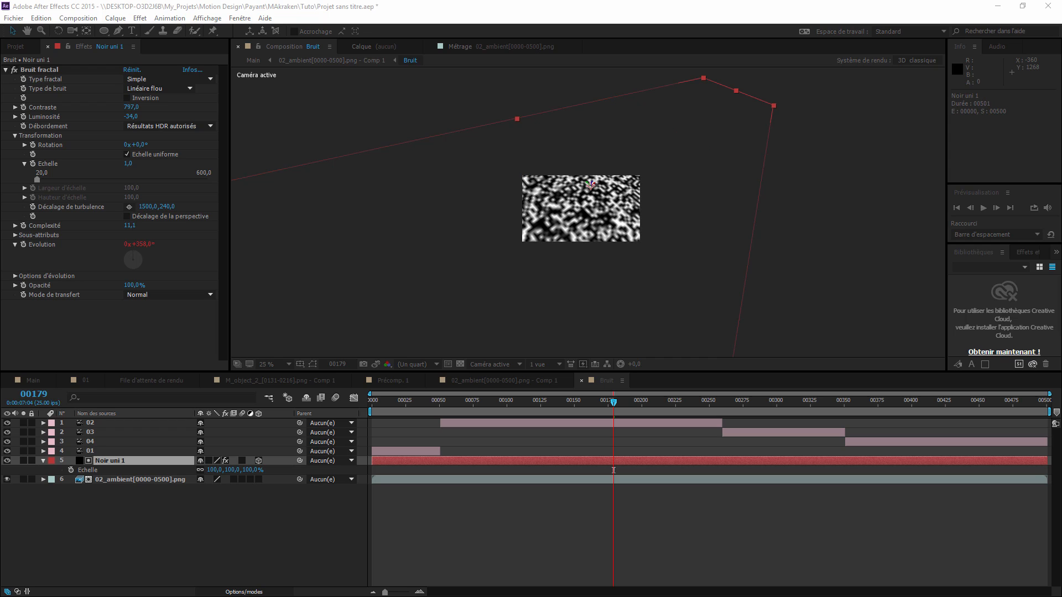
text(3)
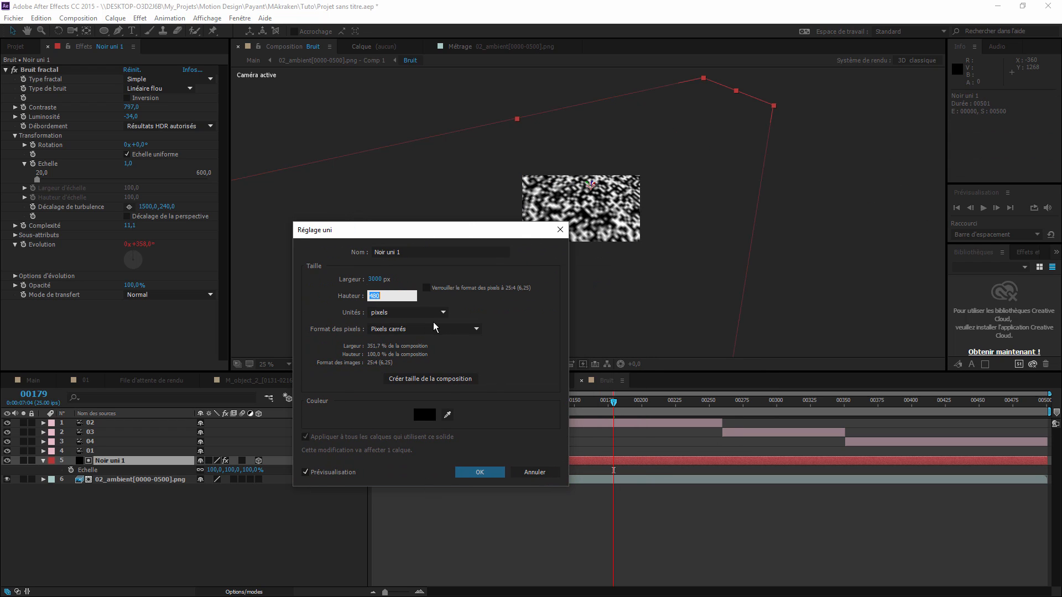
text(000)
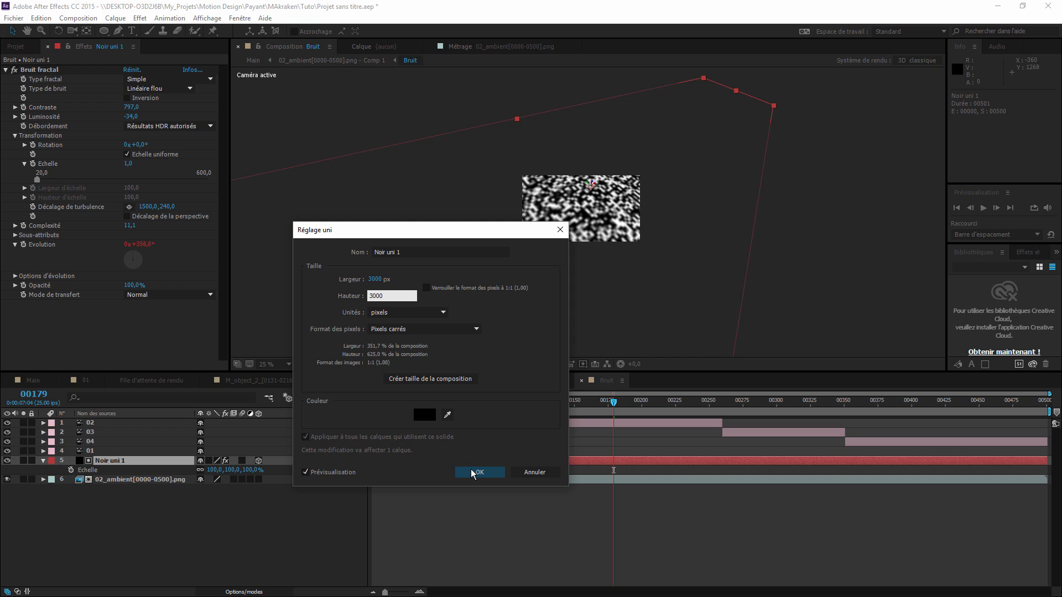
click(471, 474)
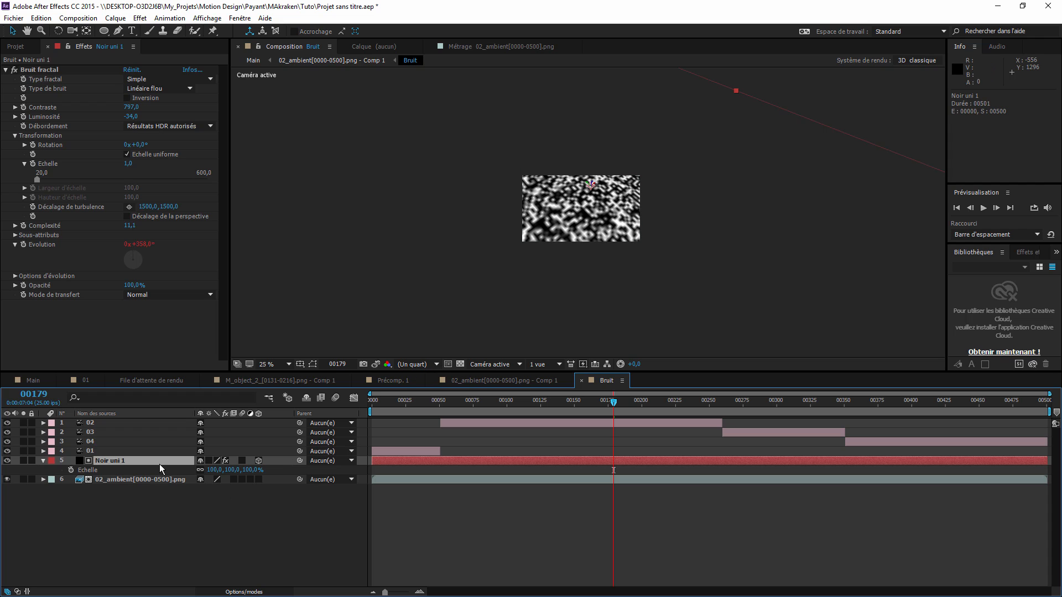
click(115, 17)
click(139, 41)
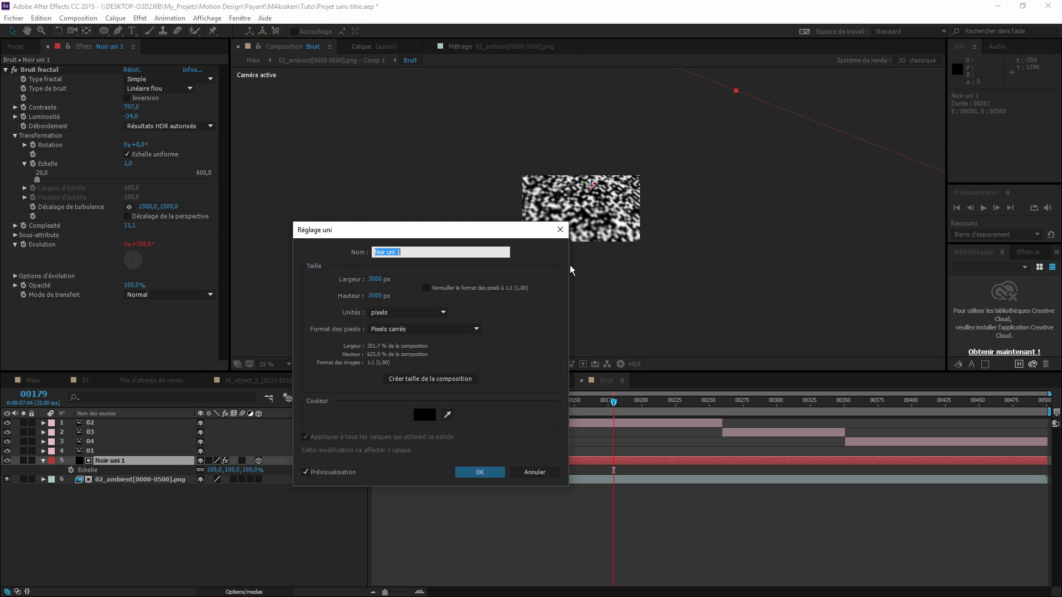
click(480, 473)
Scale Noir uni 1 to 14% and scrub back to frame 137 to check that the noise covers the frame.
drag(215, 470, 181, 481)
scroll(569, 260, up, 4)
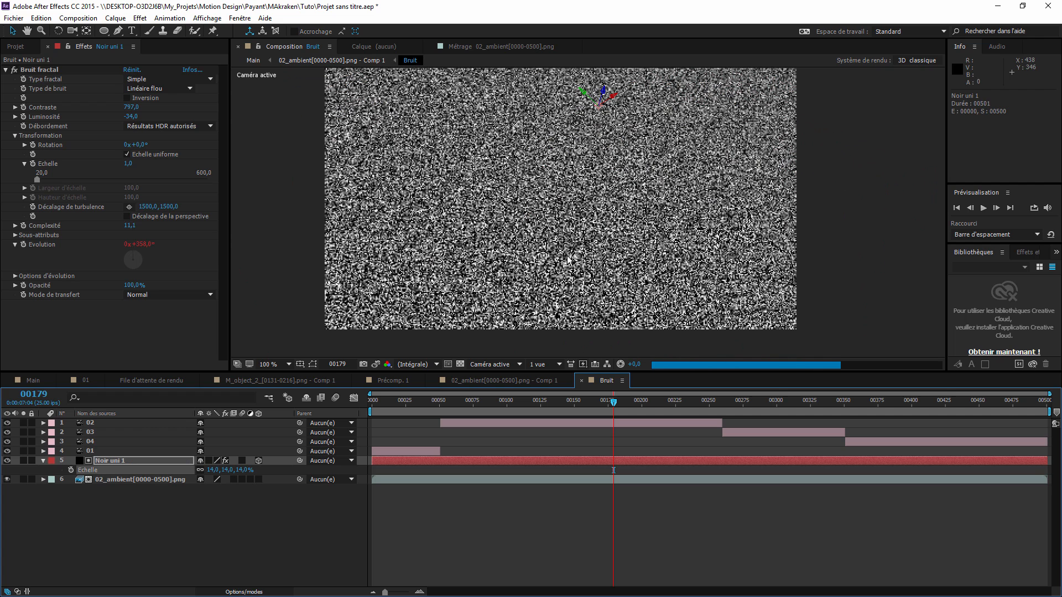
scroll(594, 266, down, 2)
click(602, 408)
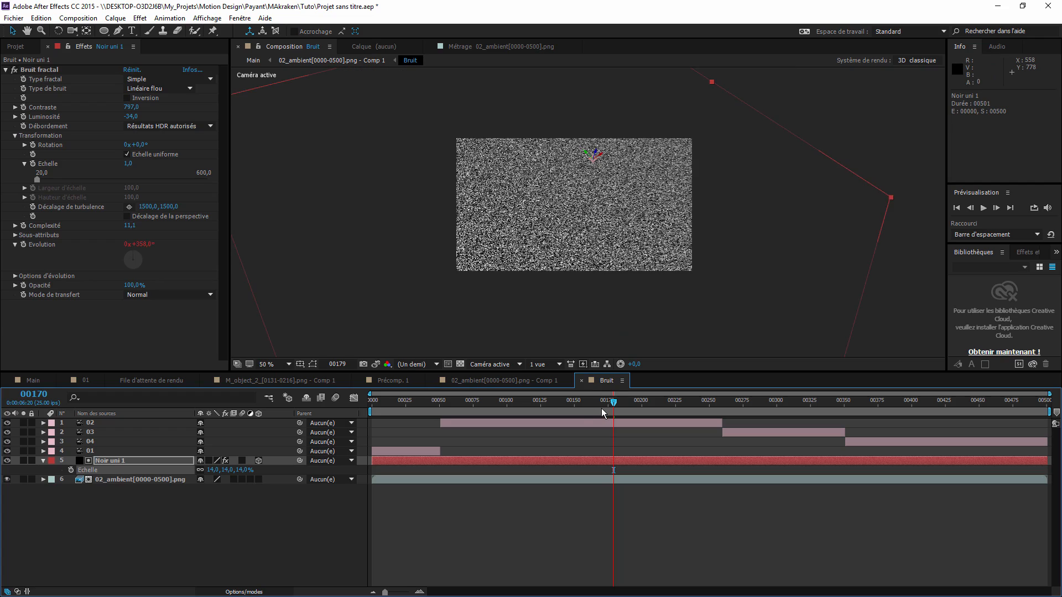
drag(601, 408, 556, 434)
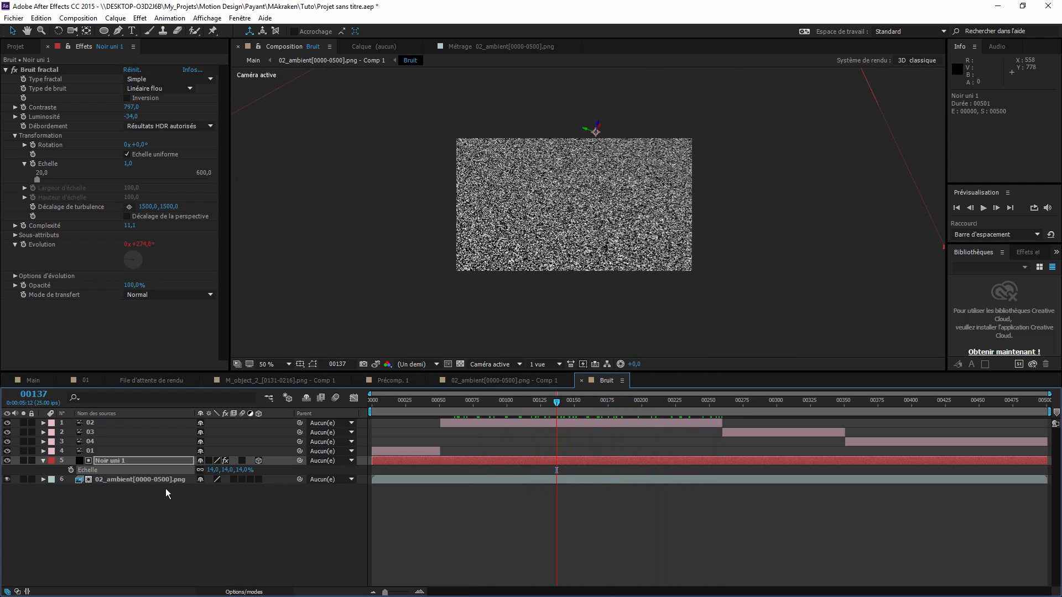
Show the Noir uni 1 position, hide the layer, and move to frame 134 to inspect the masked lines.
click(161, 480)
key(period)
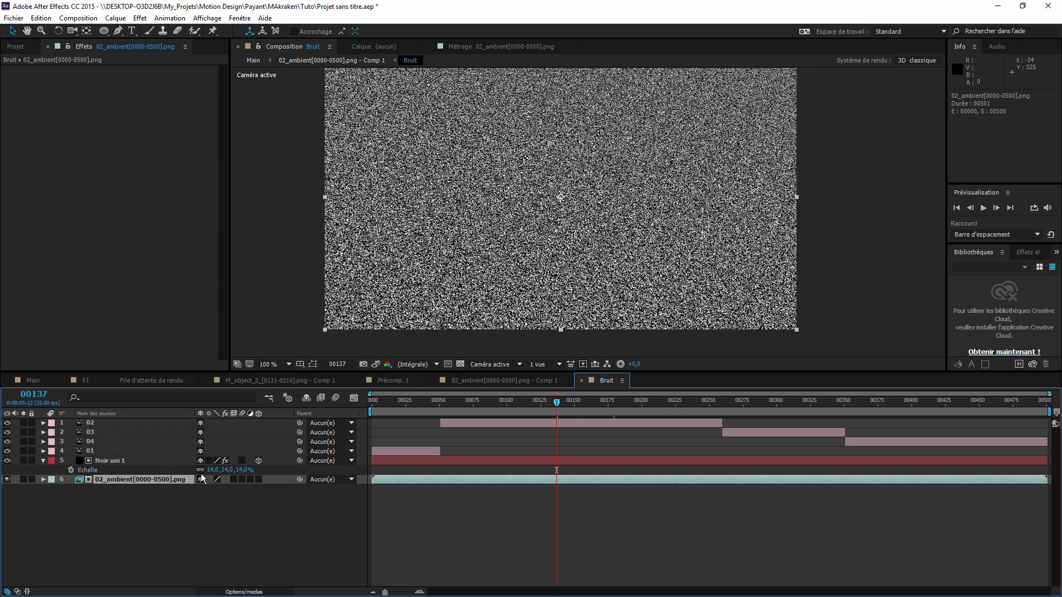
click(167, 460)
key(p)
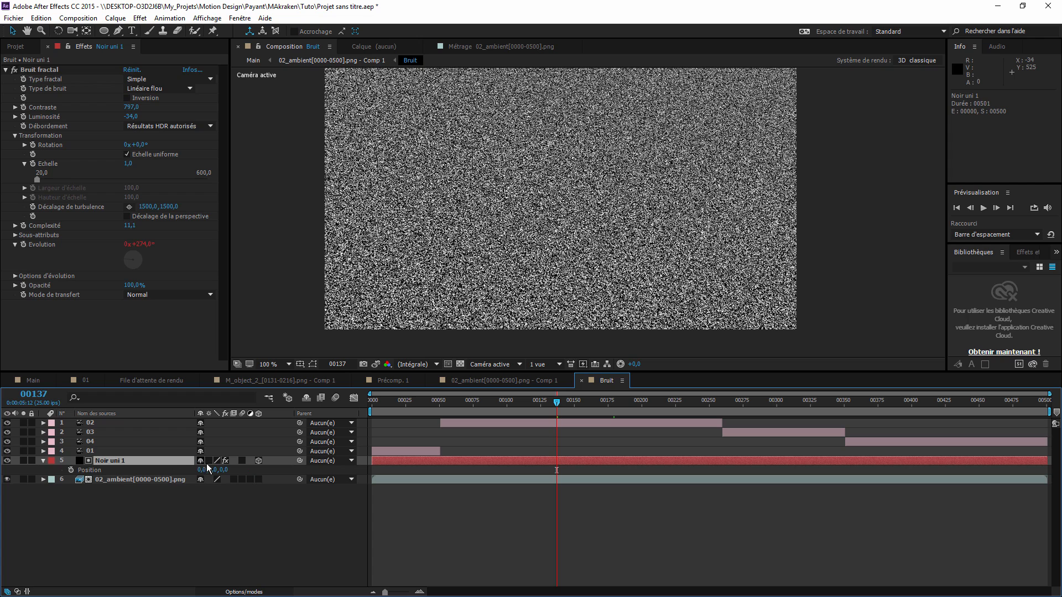
click(6, 460)
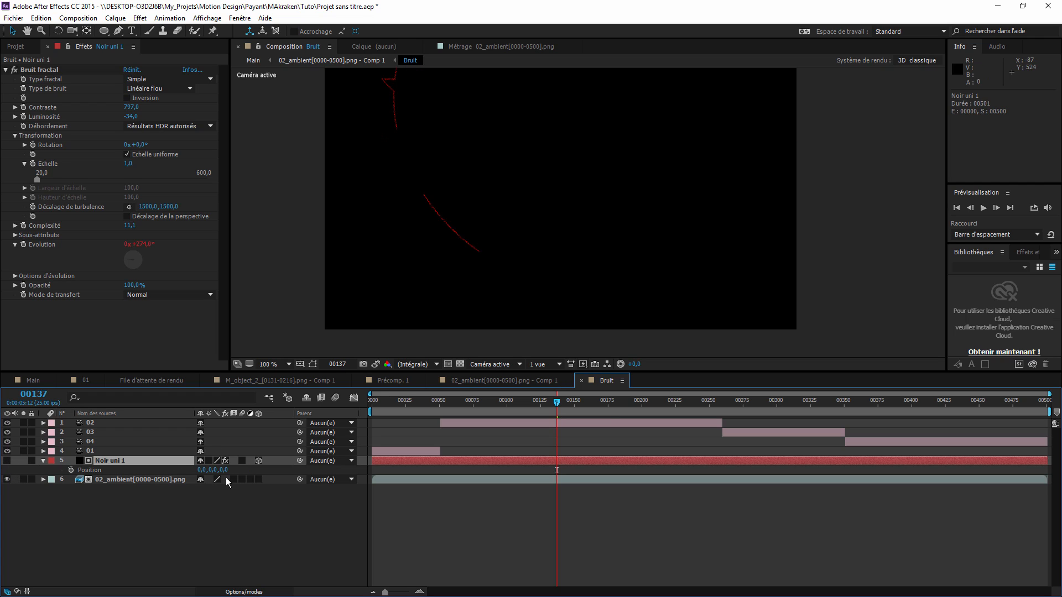
key(period)
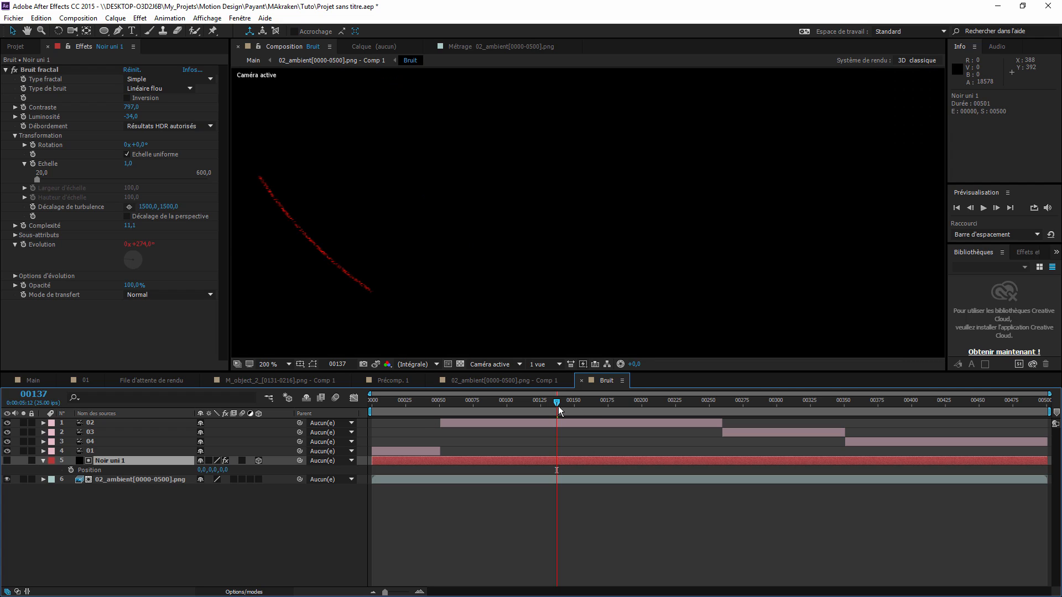
mouse_move(558, 406)
mouse_down()
mouse_move(598, 406)
mouse_move(552, 406)
mouse_up()
scroll(538, 269, down, 1)
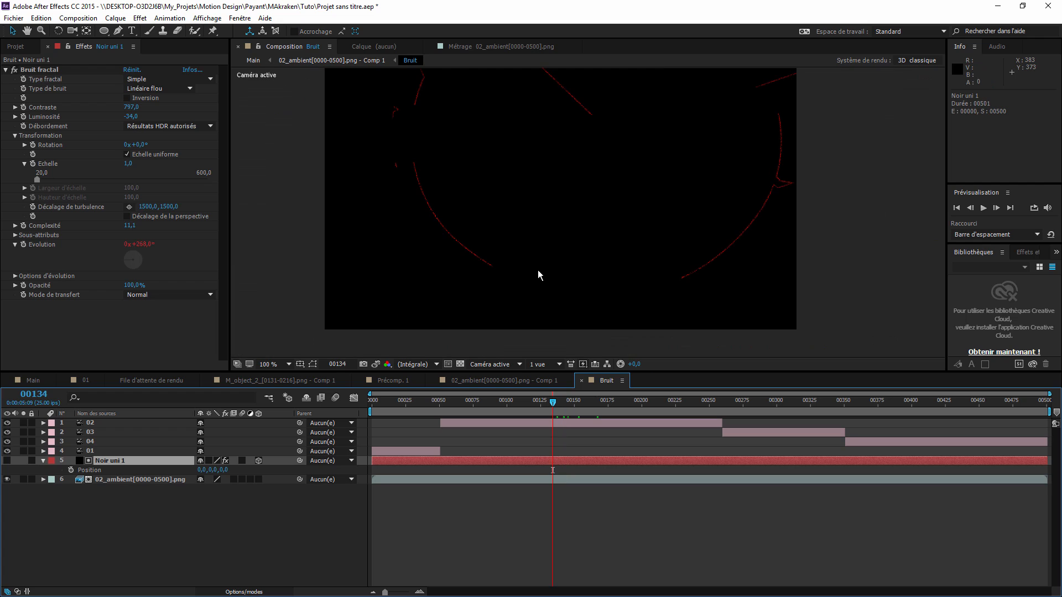
drag(559, 261, 541, 280)
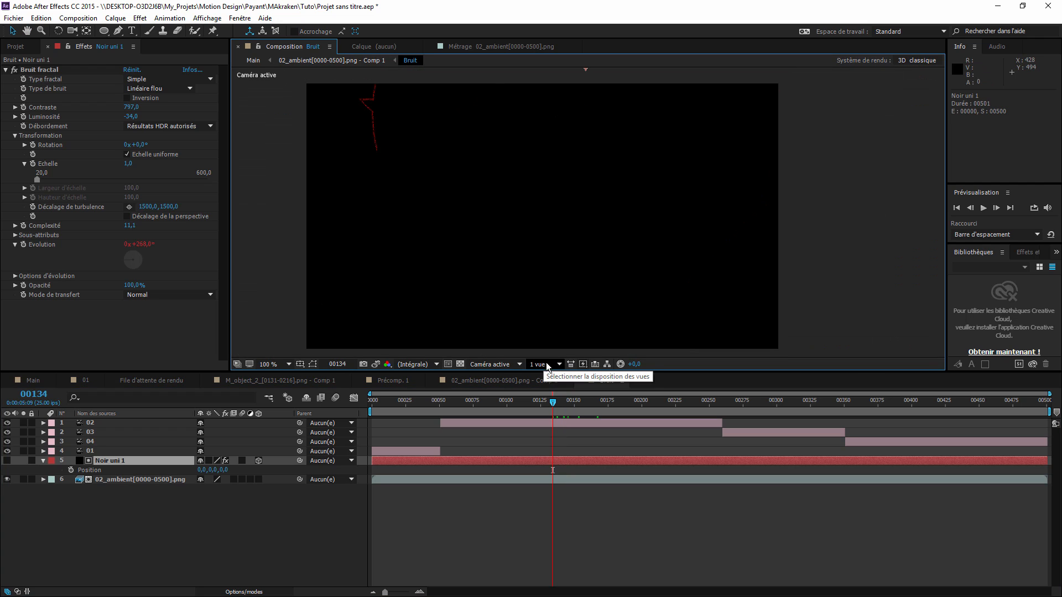
Set the Bruit work area to run from frame 134 to frame 200.
key(b)
drag(576, 404, 642, 405)
key(n)
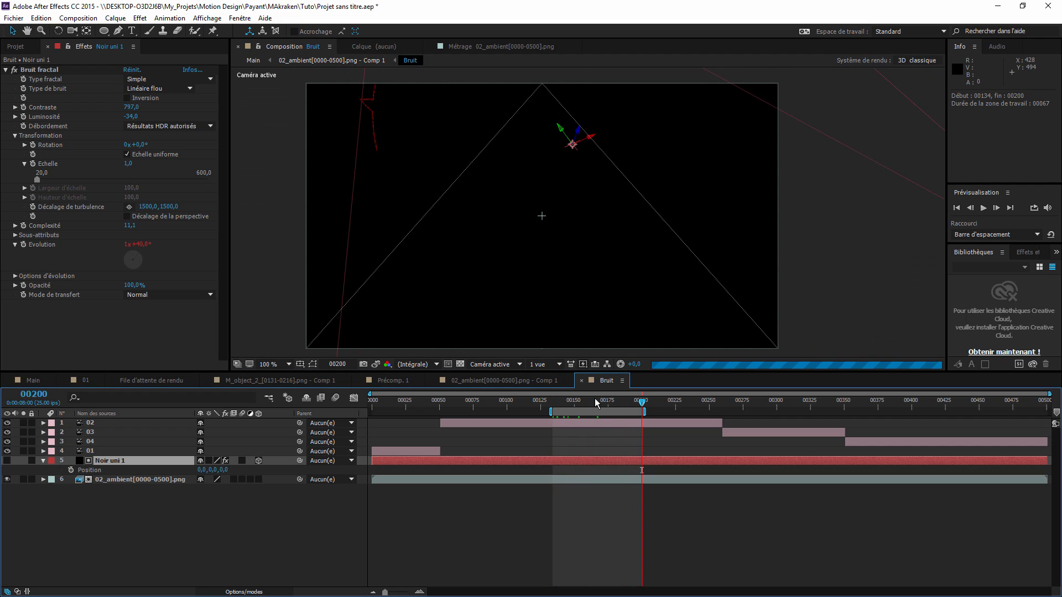
Play the work area repeatedly from around frame 134 to examine how the noise moves along the lines.
key(space)
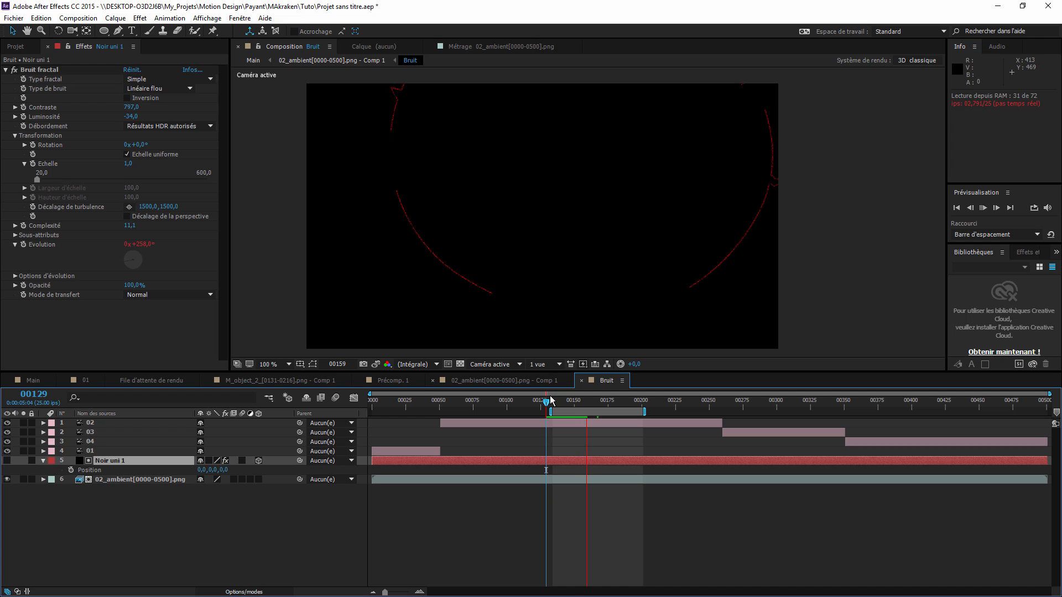
click(555, 403)
drag(556, 403, 552, 403)
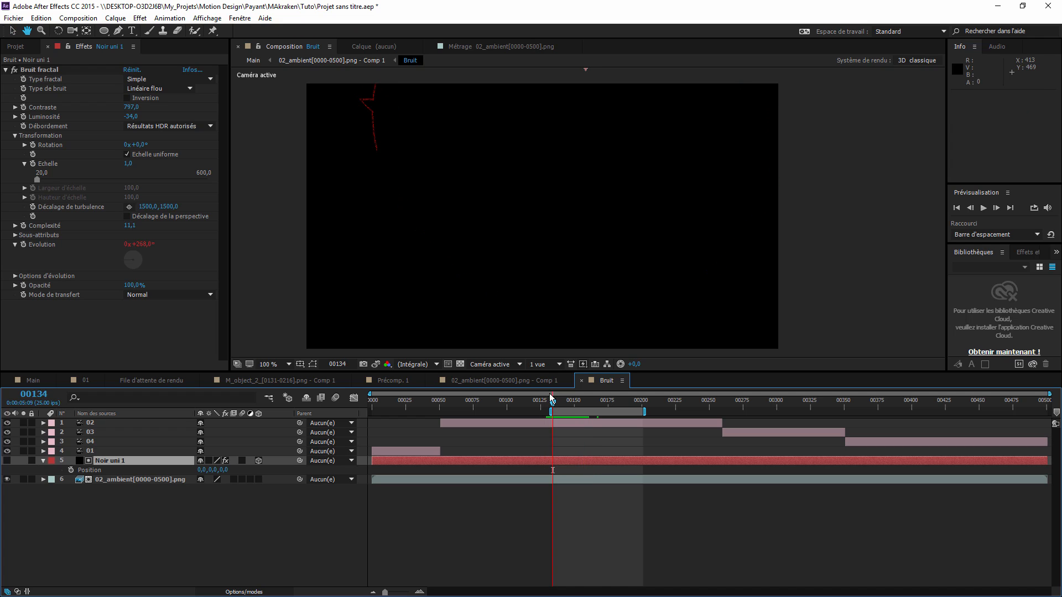
key(space)
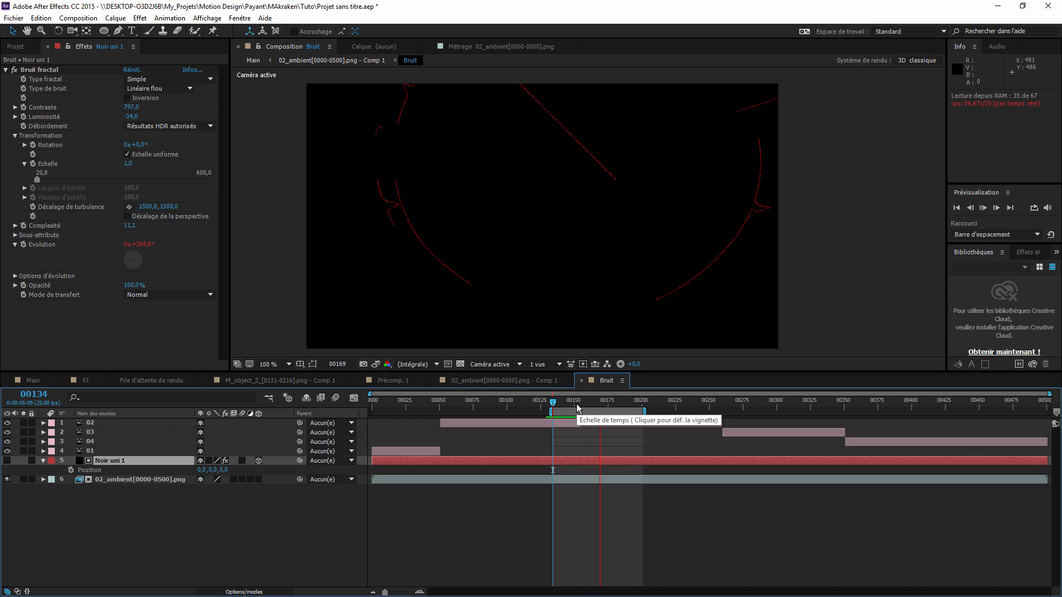
click(559, 403)
drag(556, 404, 554, 403)
key(space)
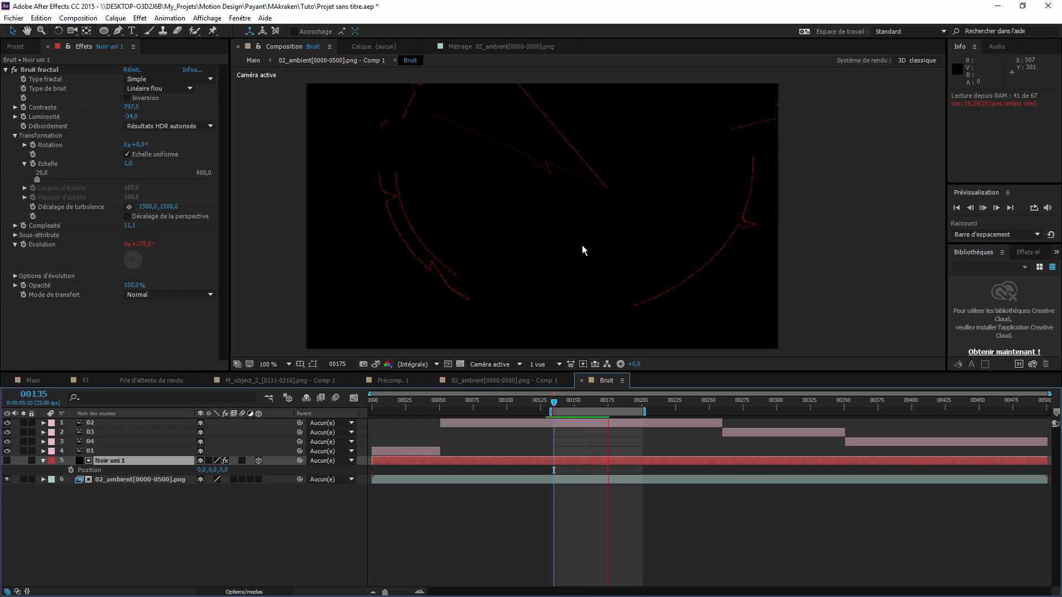
Move to frame 154 and open 02_ambient[0000-0500].png - Comp 1 to view the Shine rays.
click(579, 403)
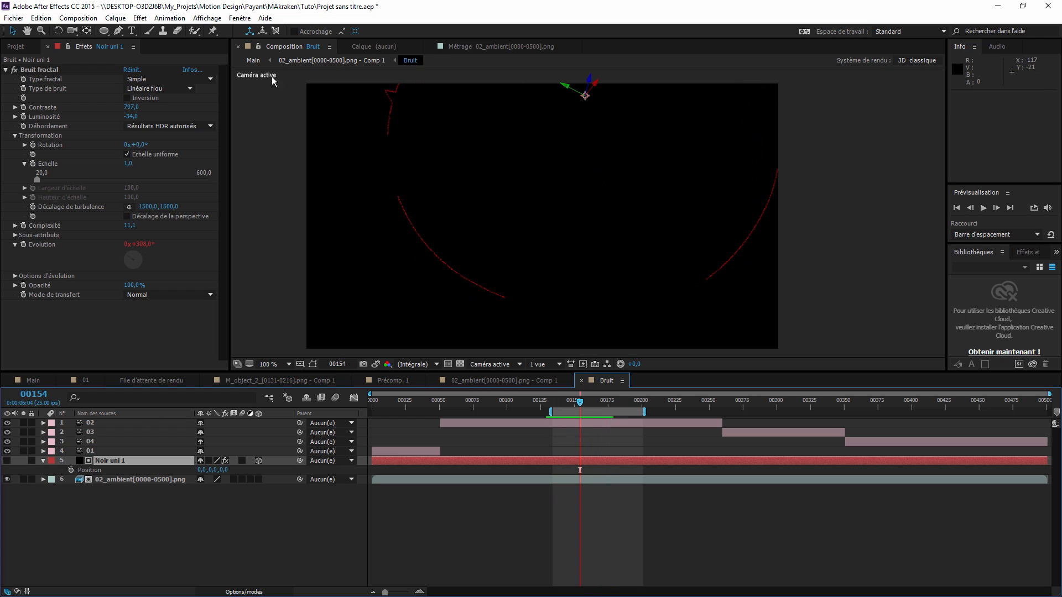
click(354, 60)
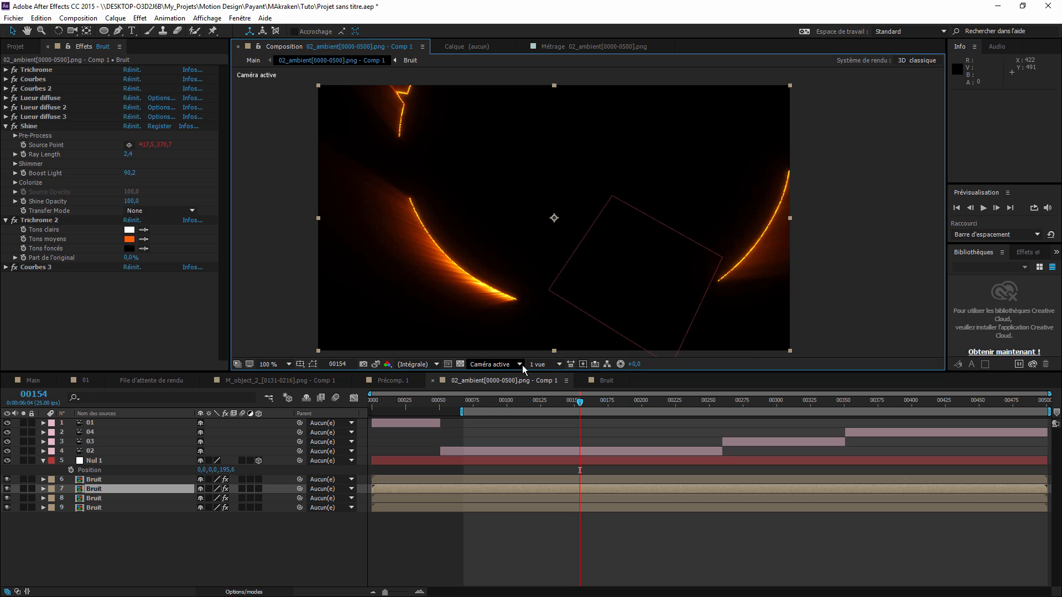
Move to frame 167, return to the Main composition, and briefly hide 01_[0000-0500].png to view the glowing lines without it.
drag(584, 401, 596, 400)
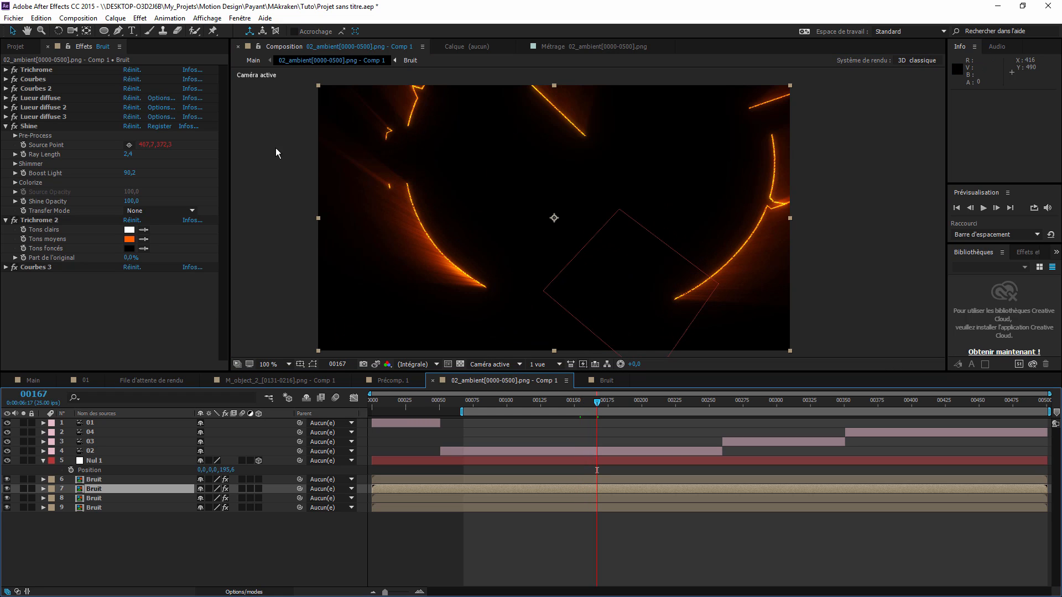
click(254, 60)
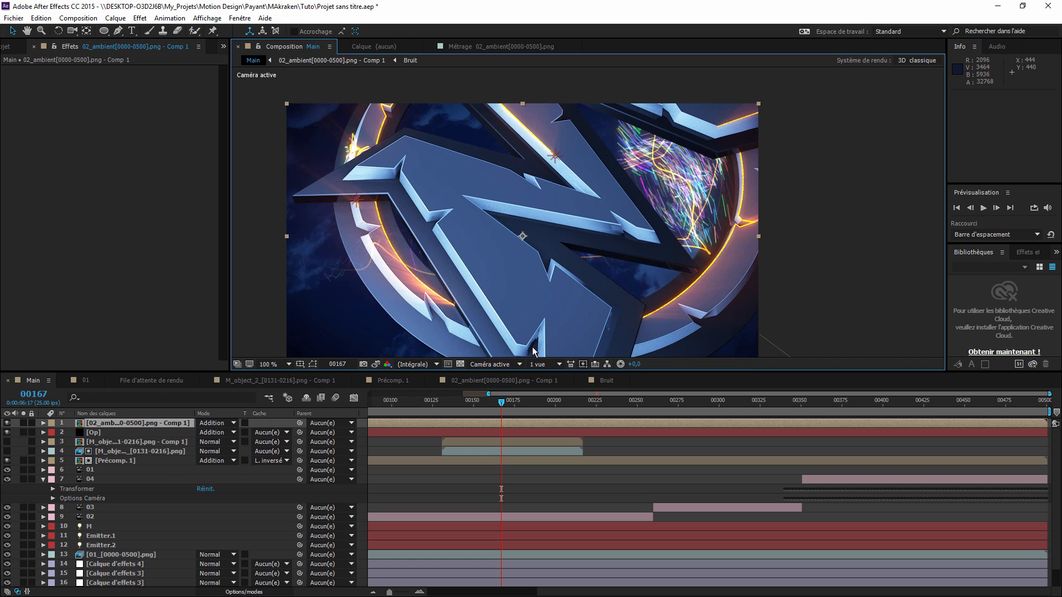
click(121, 554)
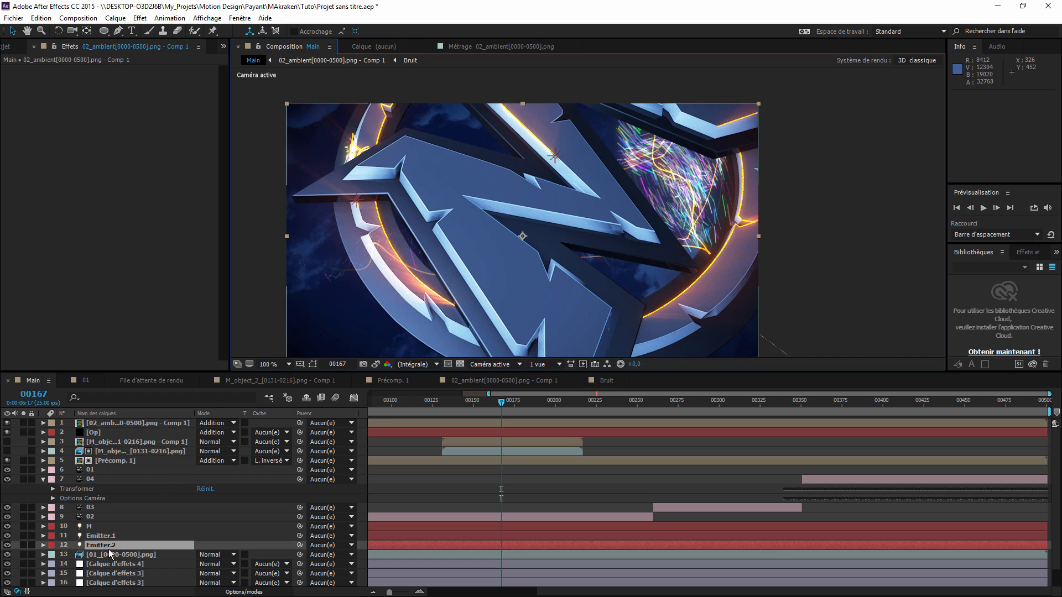
click(7, 556)
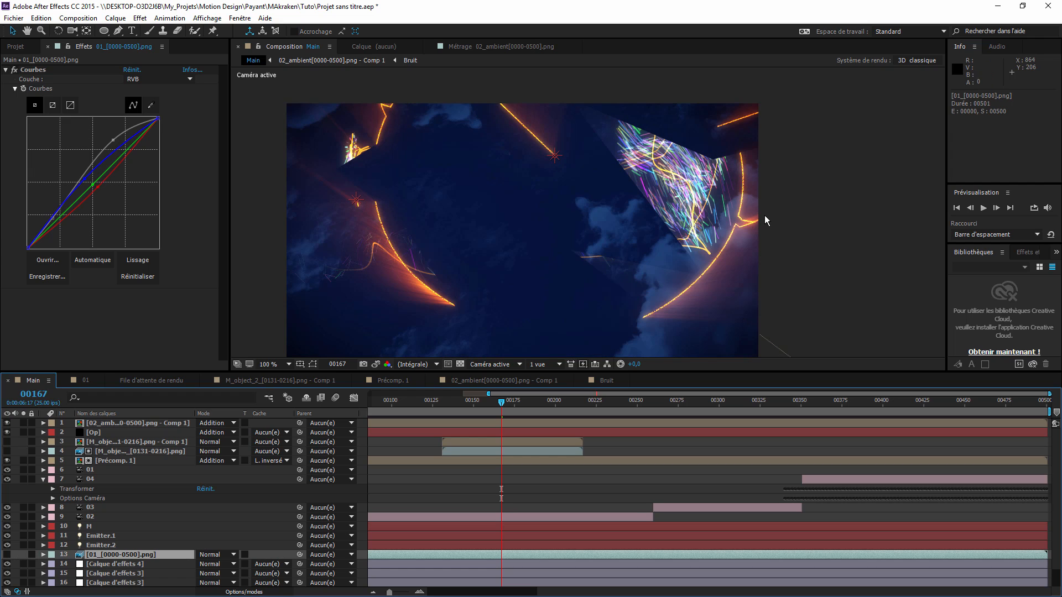
click(6, 555)
Solo 01_[0000-0500].png, darken it by lowering the shadow and highlight points of its RGB curve, and end the solo.
click(23, 555)
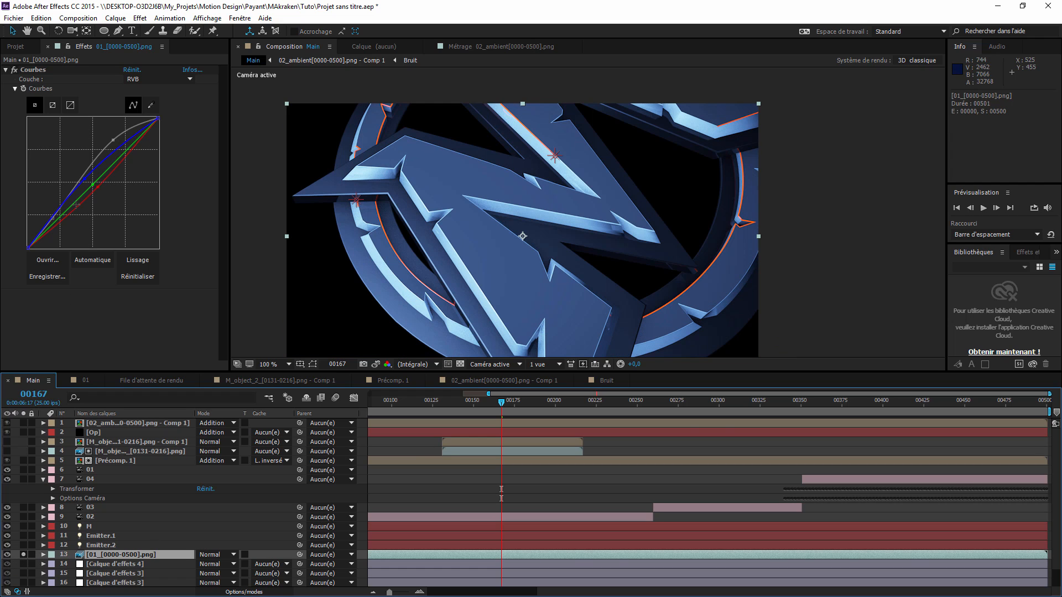
drag(113, 138, 129, 158)
drag(53, 216, 59, 235)
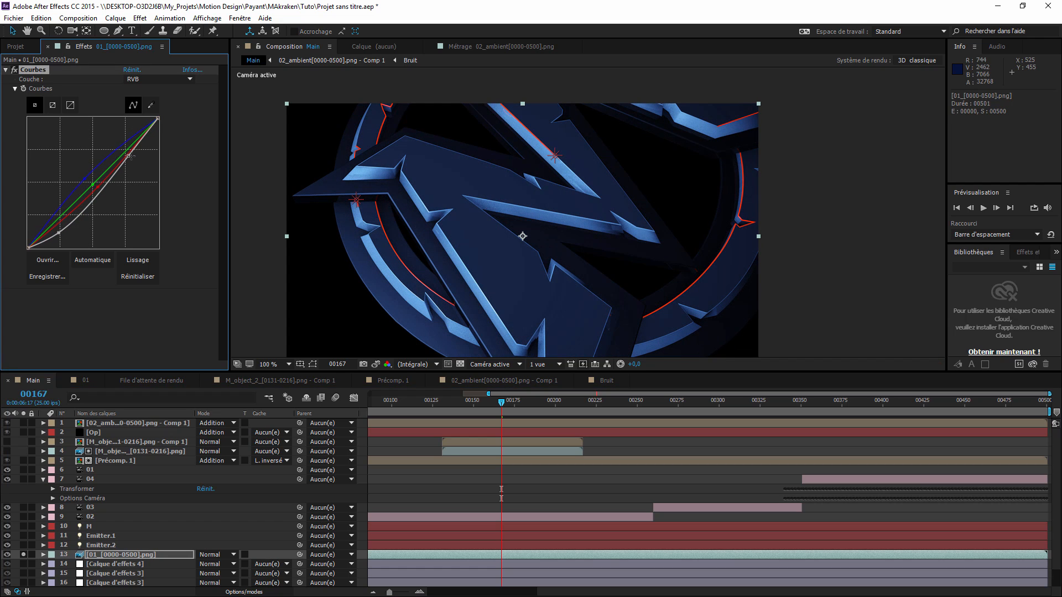
drag(128, 156, 129, 148)
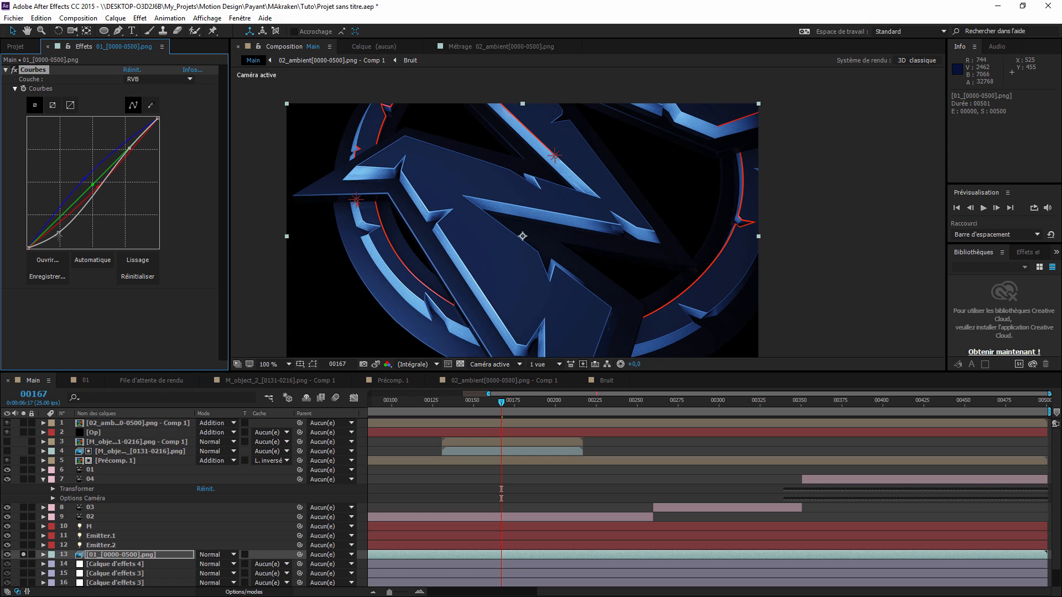
drag(59, 234, 56, 234)
click(23, 554)
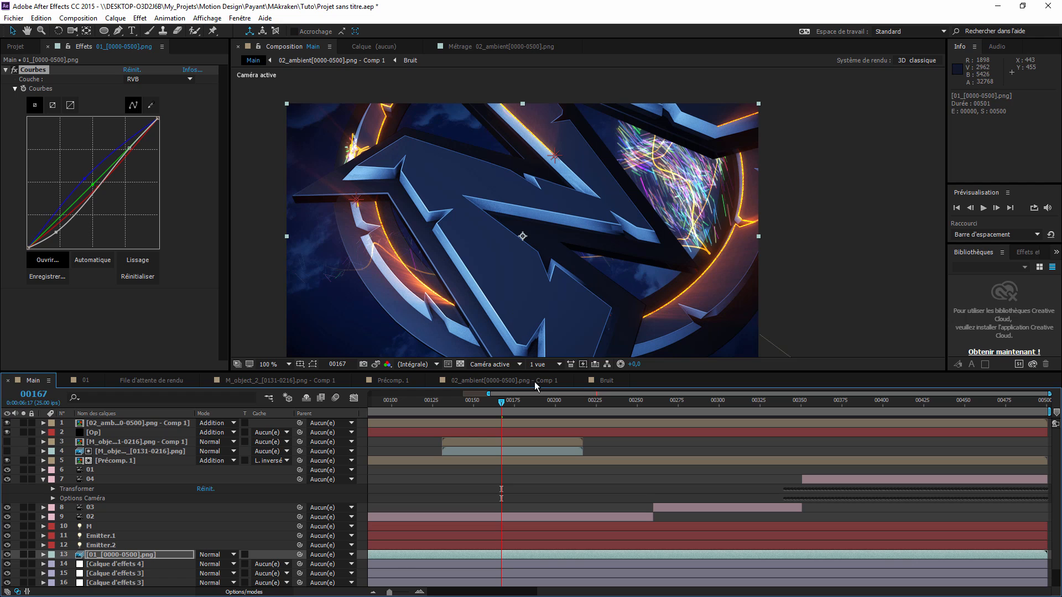
Add an adjustment layer above the 02_ambient composition layer, brighten it with a raised Courbes RGB curve, and compare with the effect off.
click(104, 425)
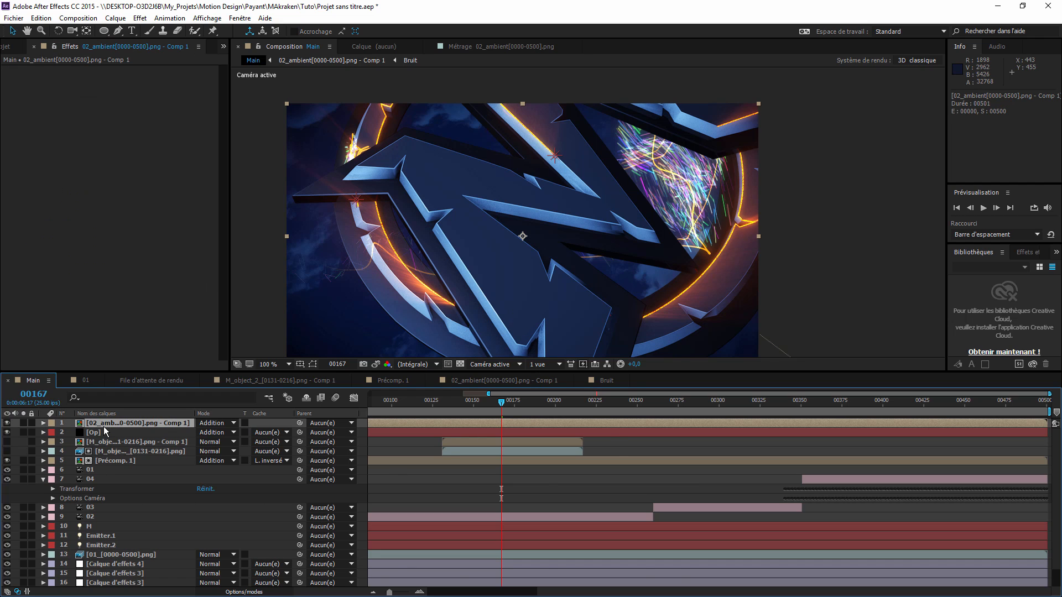
key(ctrl+alt+y)
right_click(124, 209)
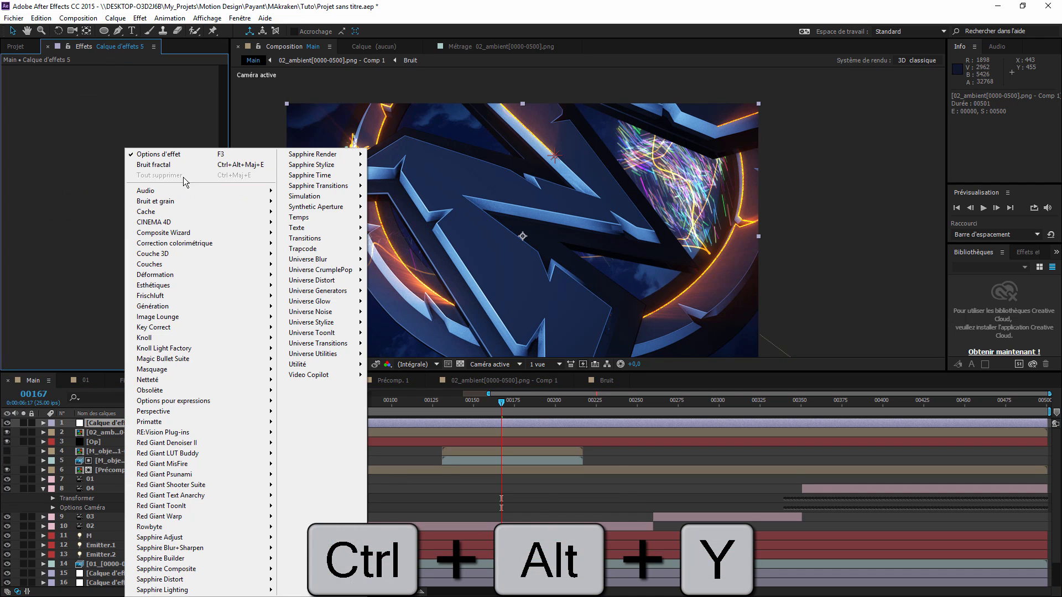
click(315, 362)
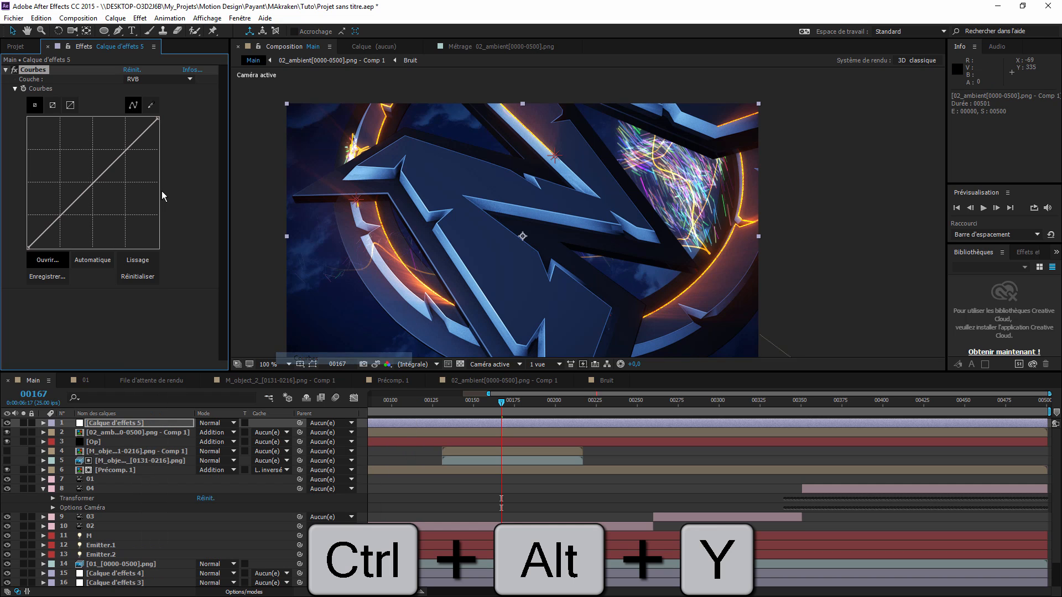
drag(119, 150, 113, 144)
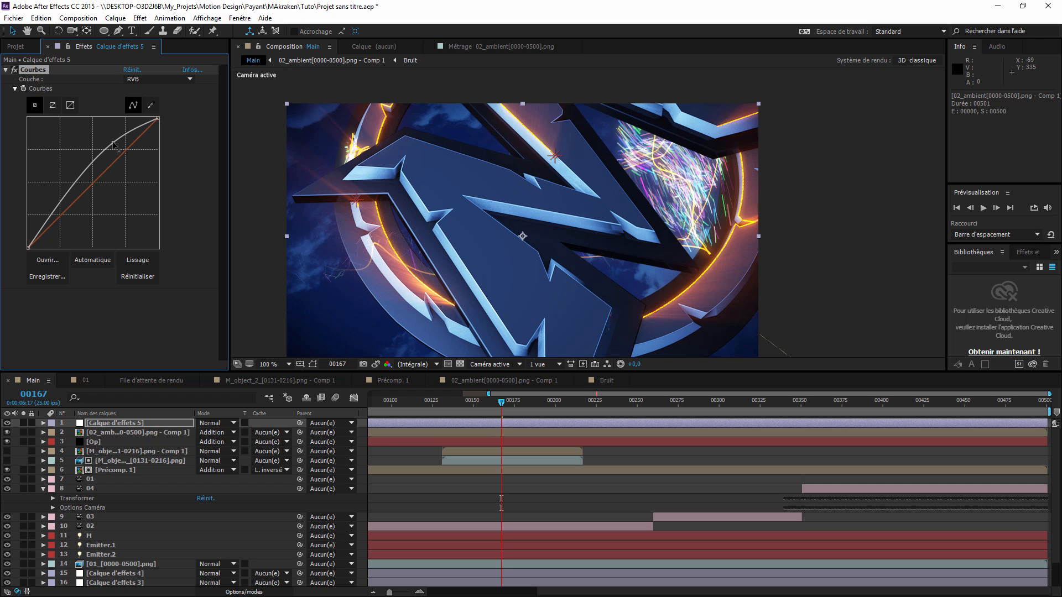
click(13, 71)
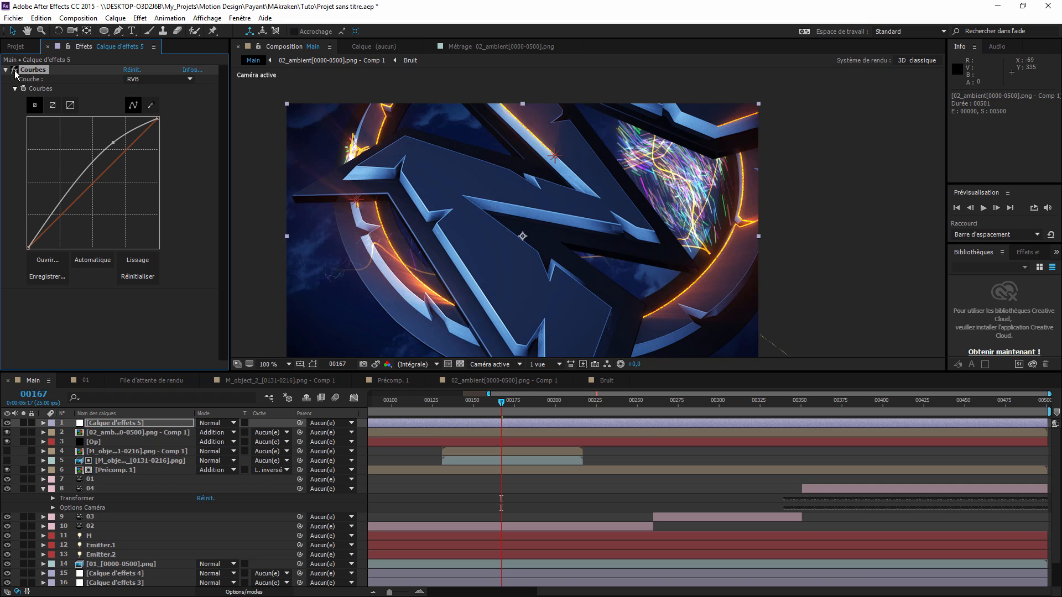
click(14, 71)
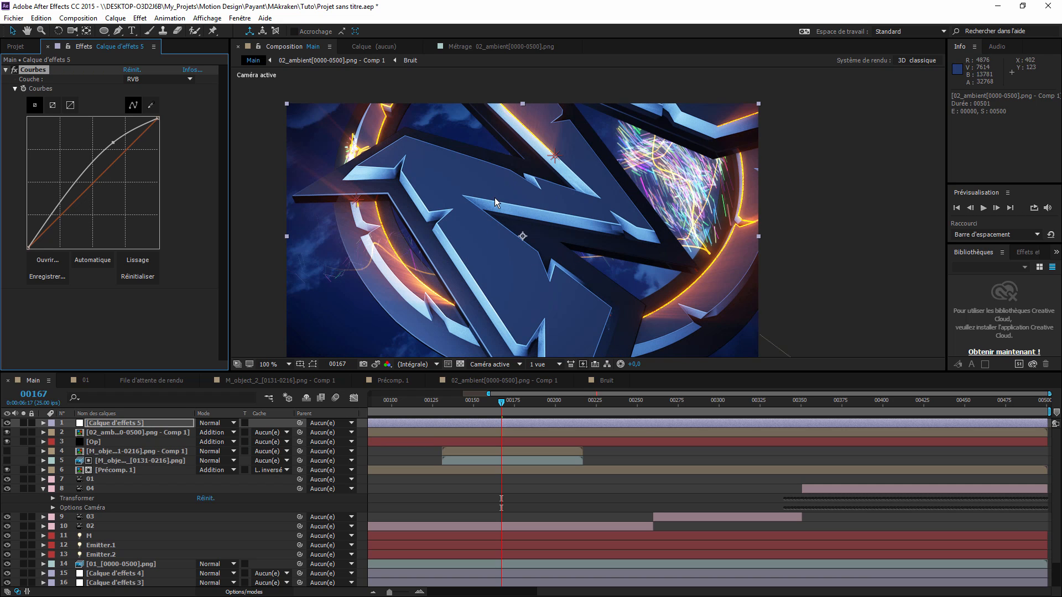
Reveal the opacity of Calque d'effets 4 and the Calque d'effets 3 directly below it, and set the latter's opacity to 100%.
scroll(132, 585, down, 1)
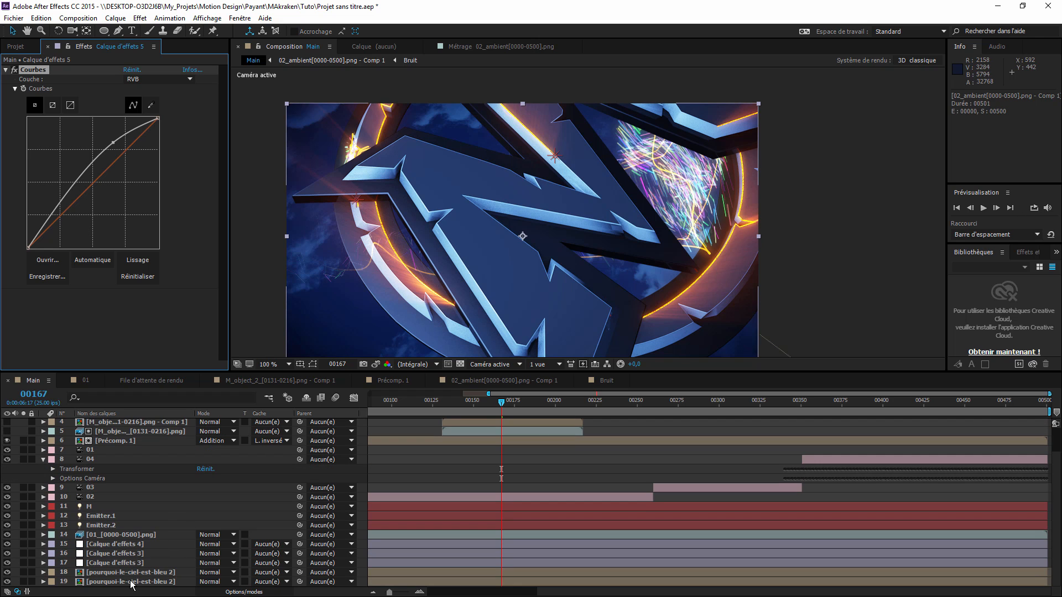
click(132, 584)
click(117, 562)
click(117, 546)
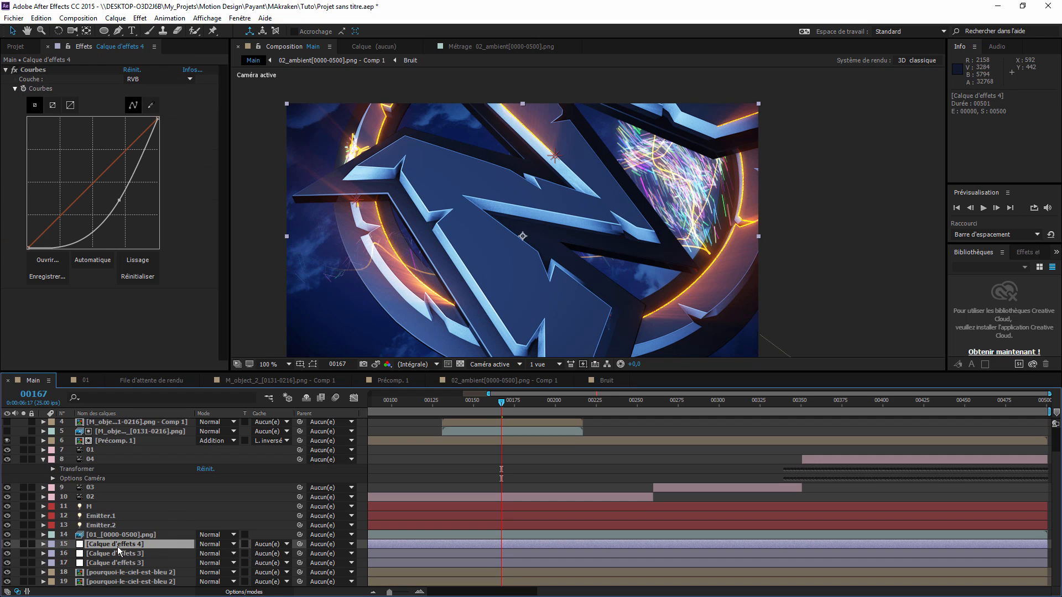
key(t)
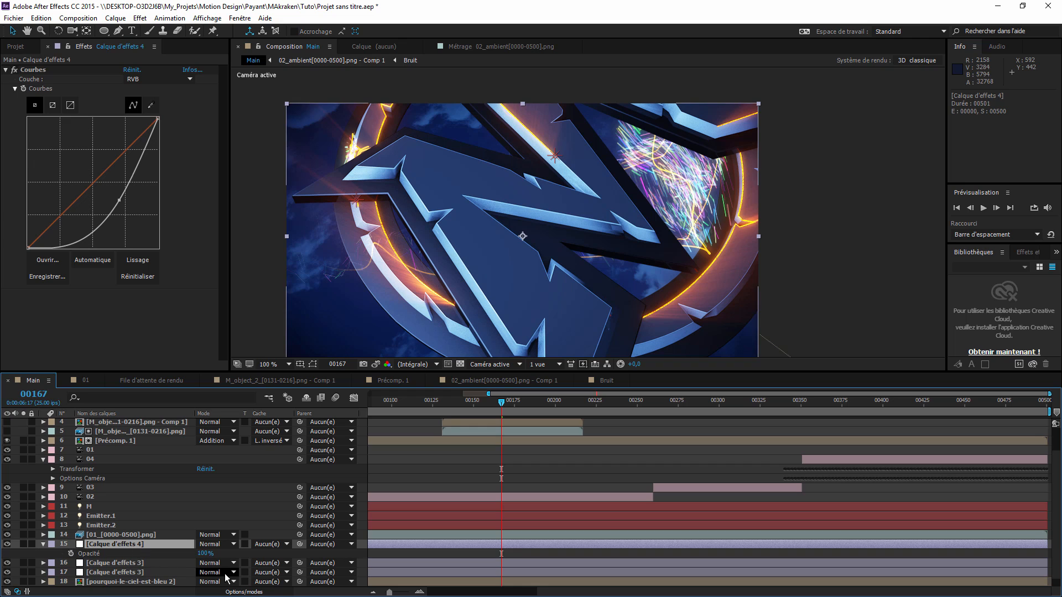
click(146, 564)
key(t)
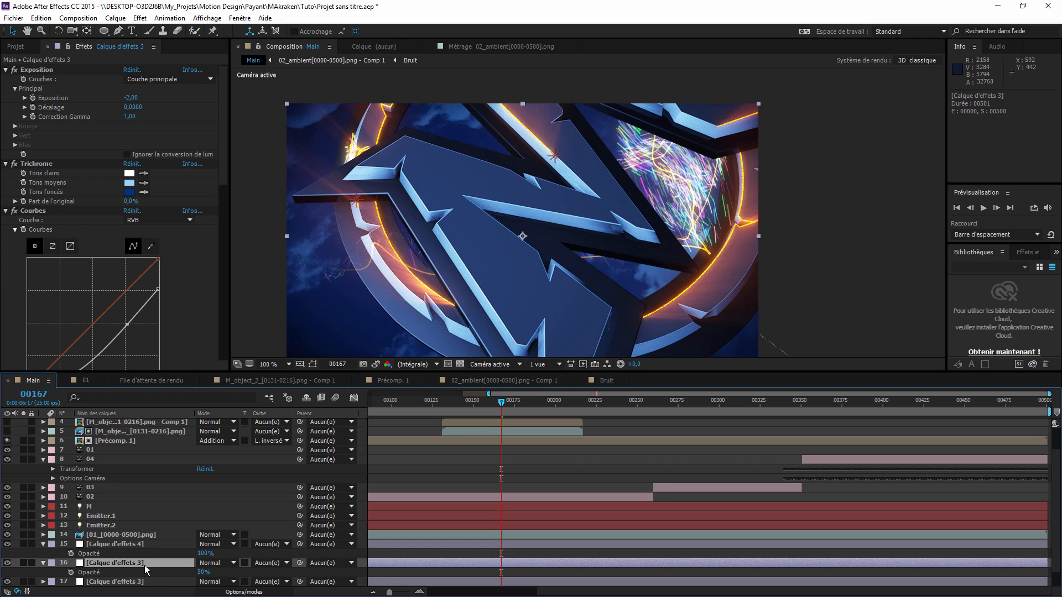
drag(204, 572, 416, 554)
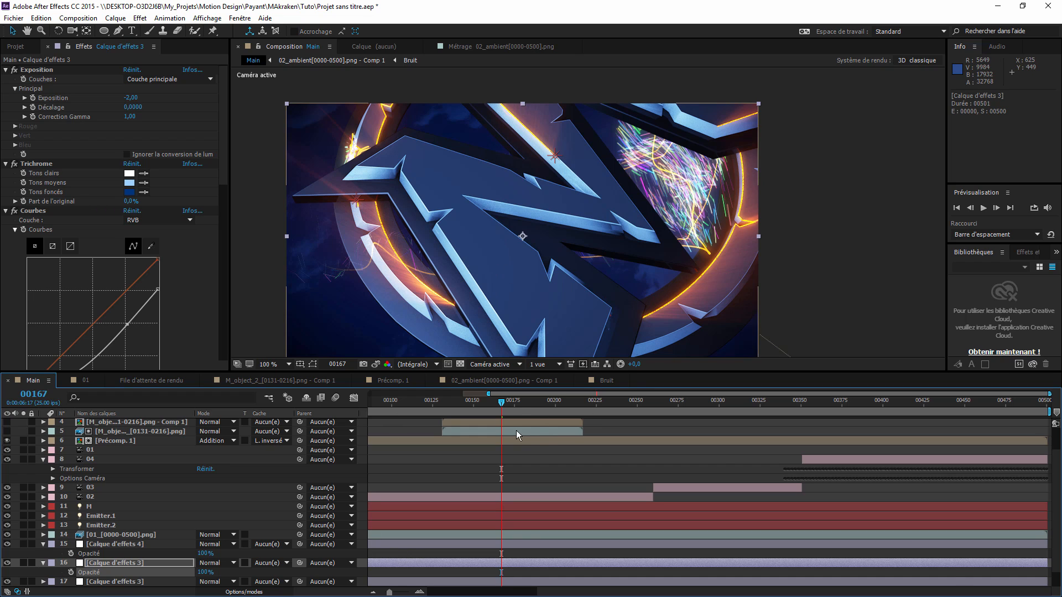
Check the graded Main composition at frames 178 and 198.
click(519, 403)
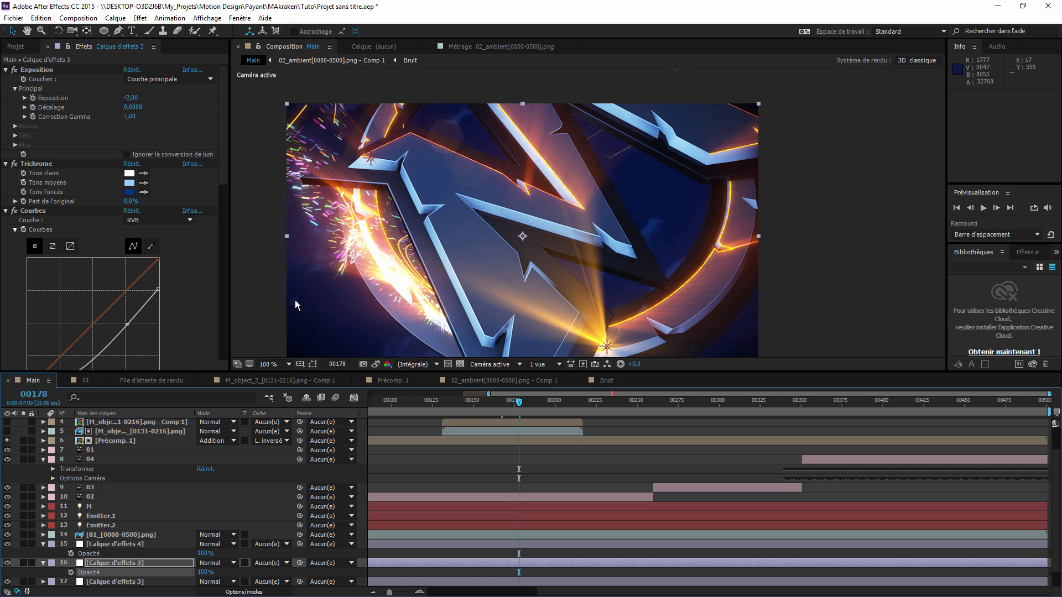
click(552, 401)
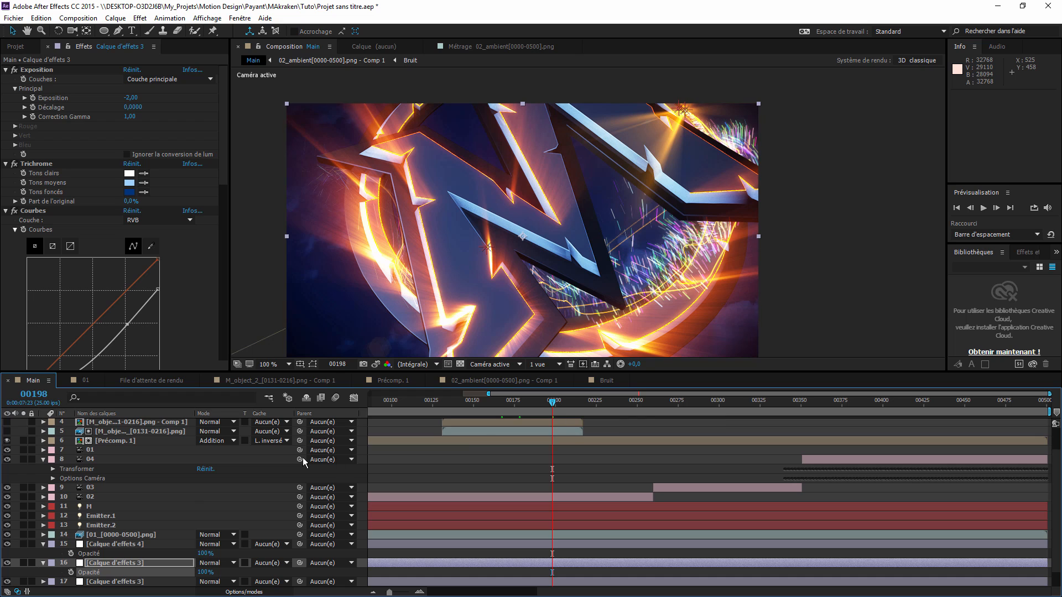
scroll(132, 441, up, 2)
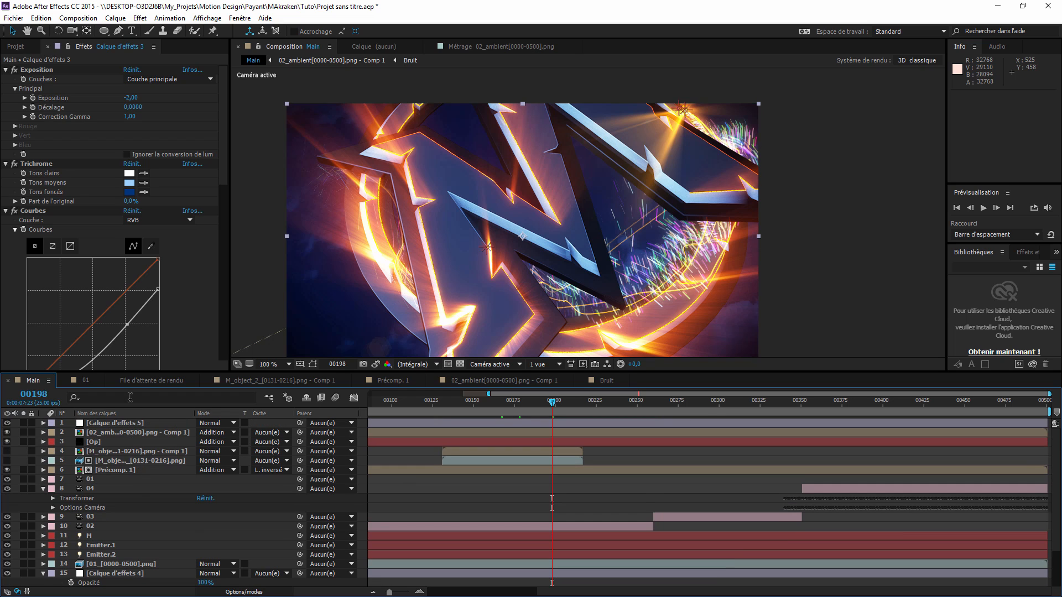
Open the 02_ambient[0000-0500].png composition and its source footage from the project, and scrub the footage to around frame 386.
click(16, 48)
double_click(69, 190)
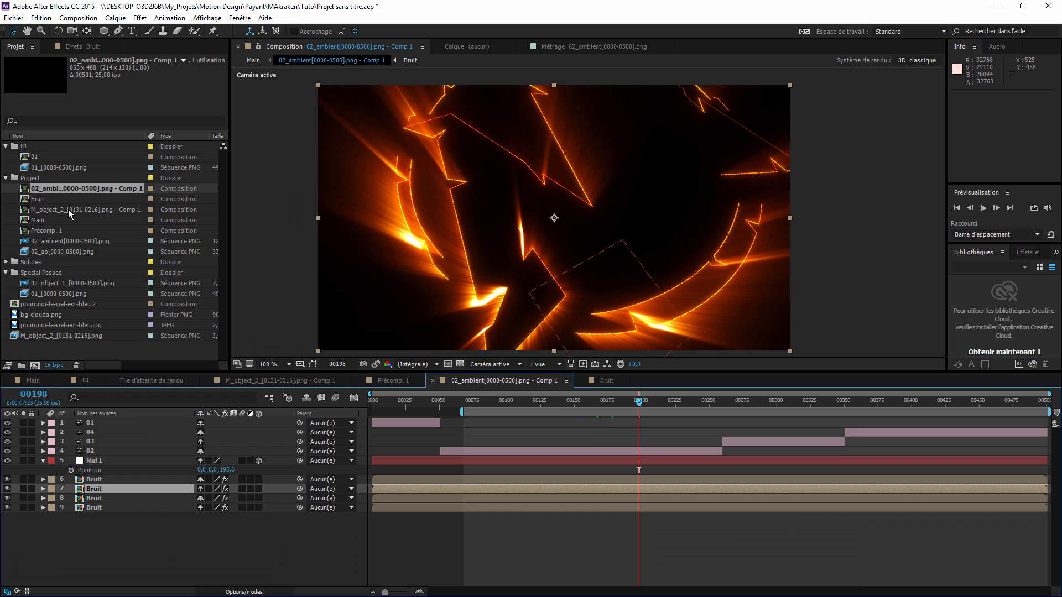
double_click(72, 241)
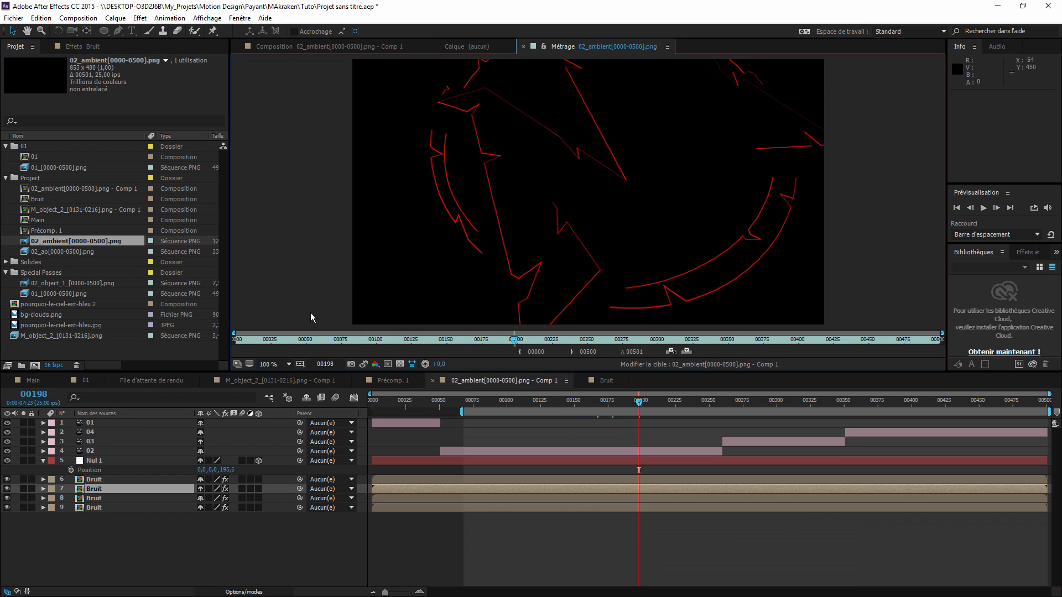
drag(310, 342, 778, 340)
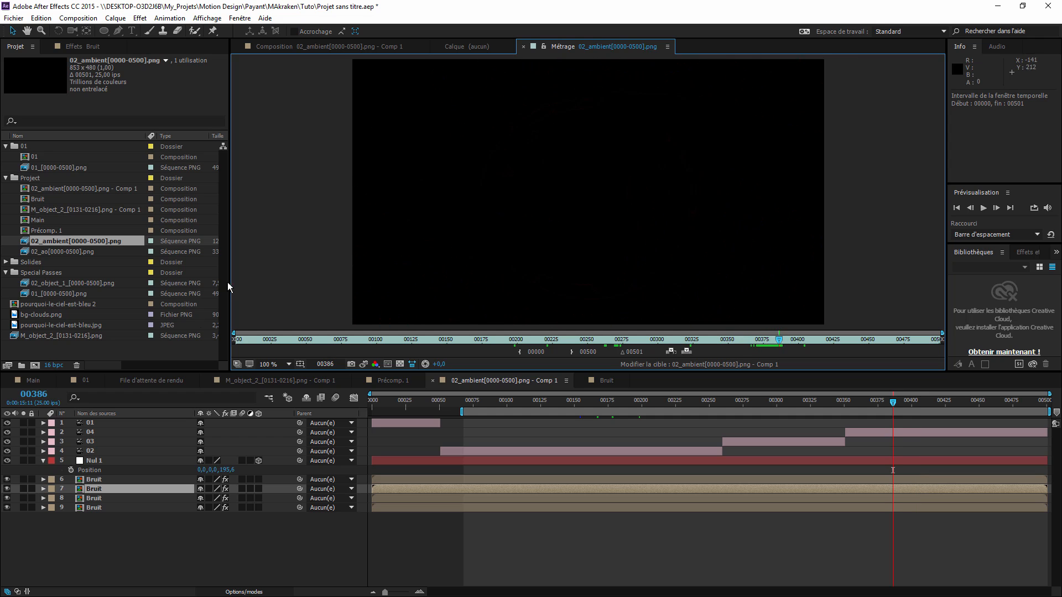
Return to Main, show its full time range, and examine the glowing lines at frames 383, 355, 376 and 334.
click(34, 381)
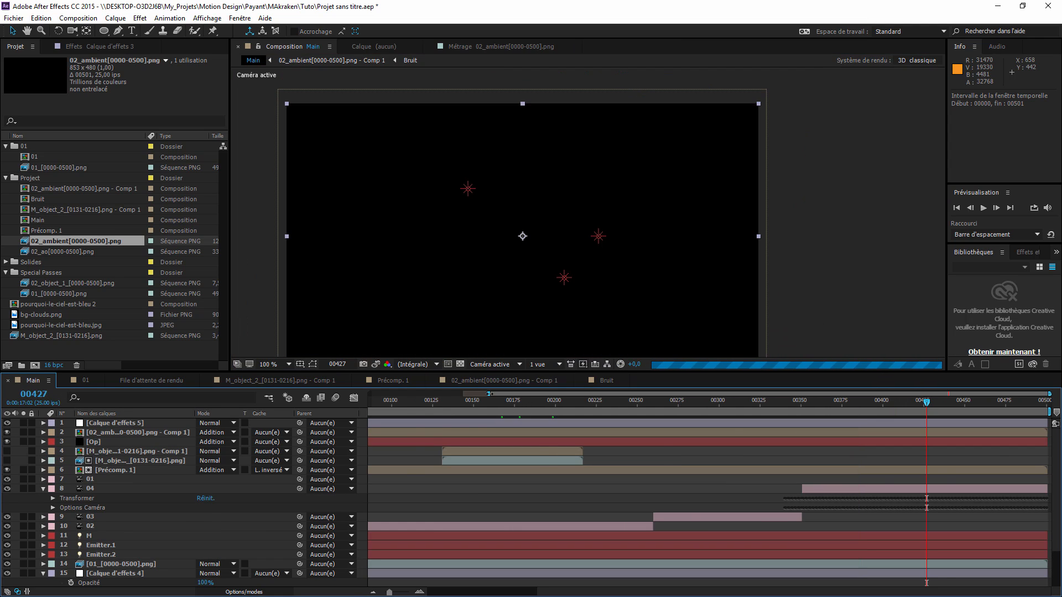
drag(488, 394, 369, 394)
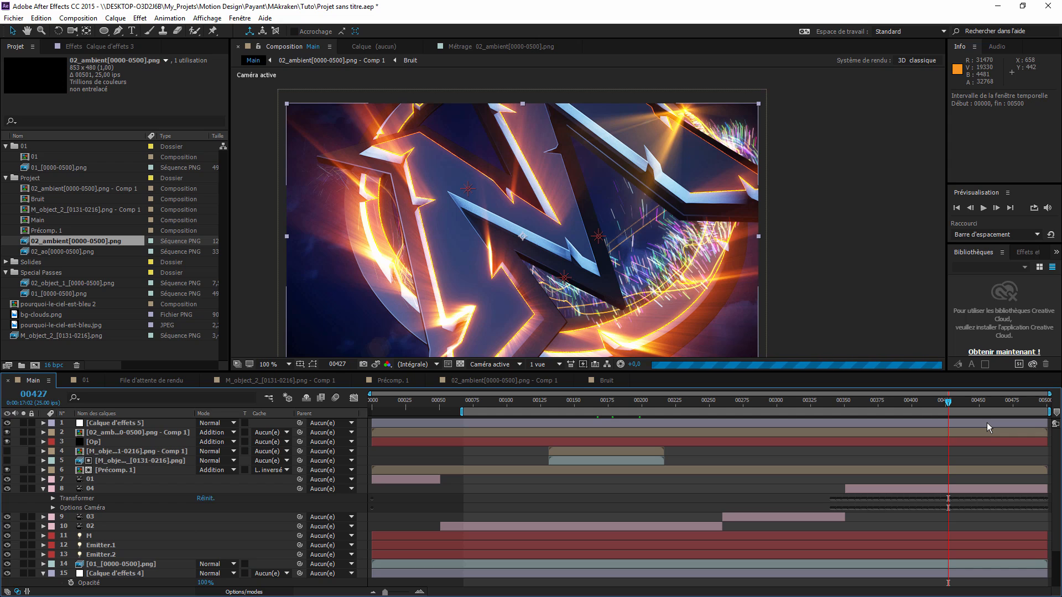
click(888, 408)
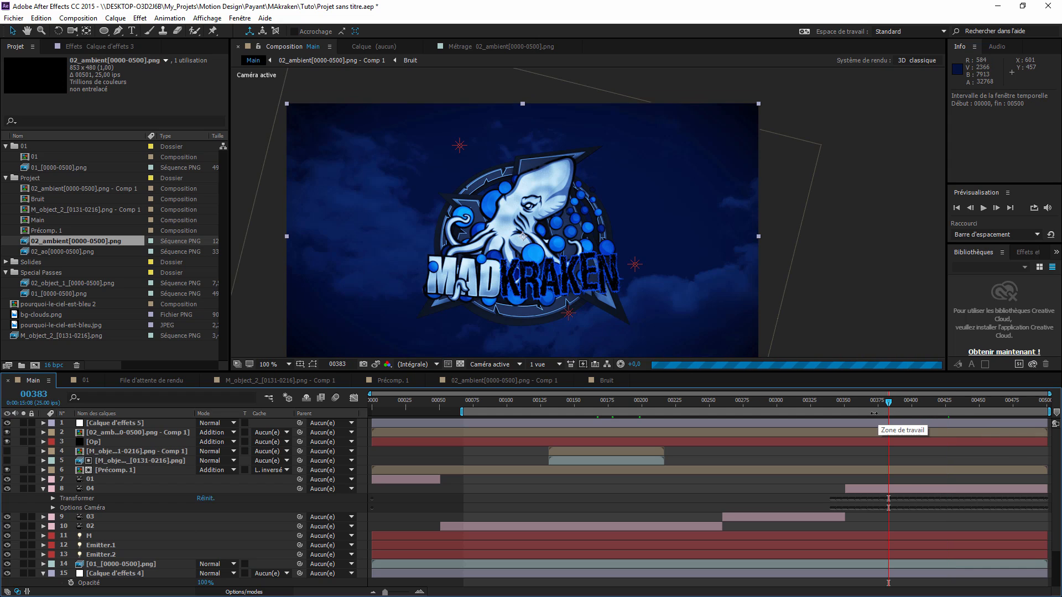
click(852, 404)
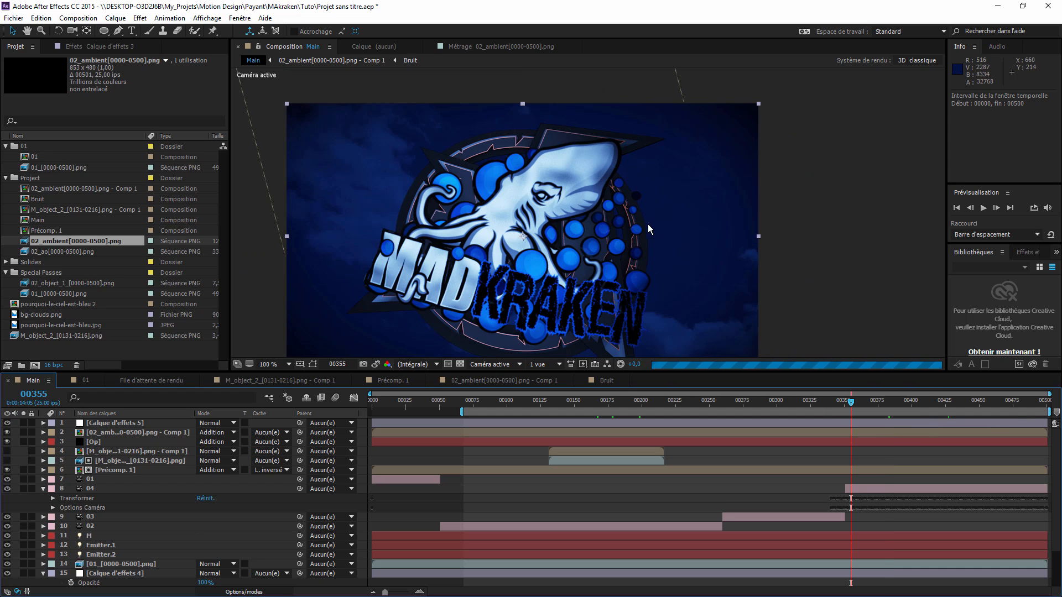
click(879, 405)
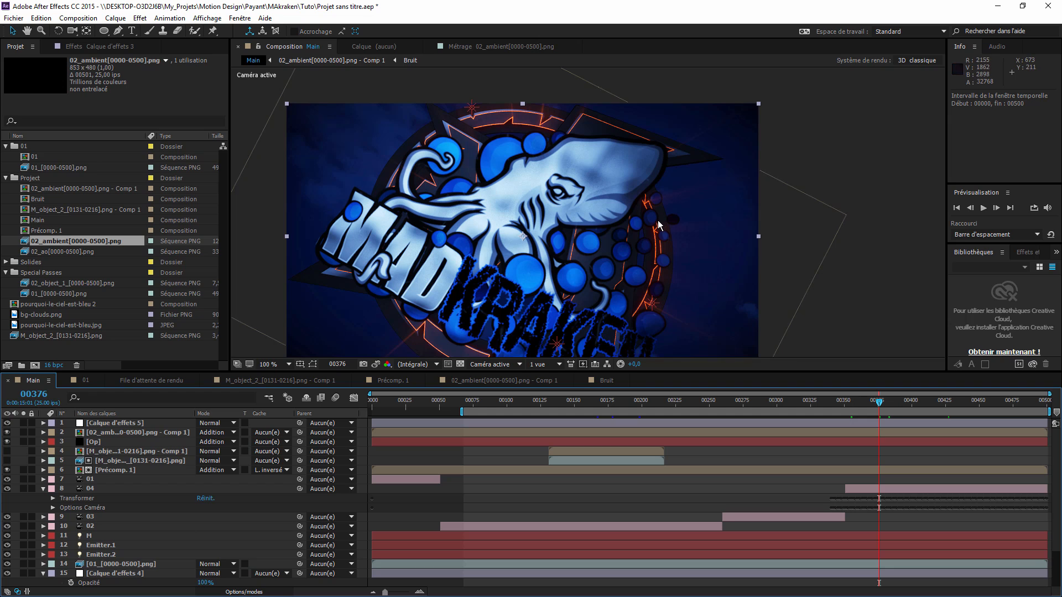
click(824, 406)
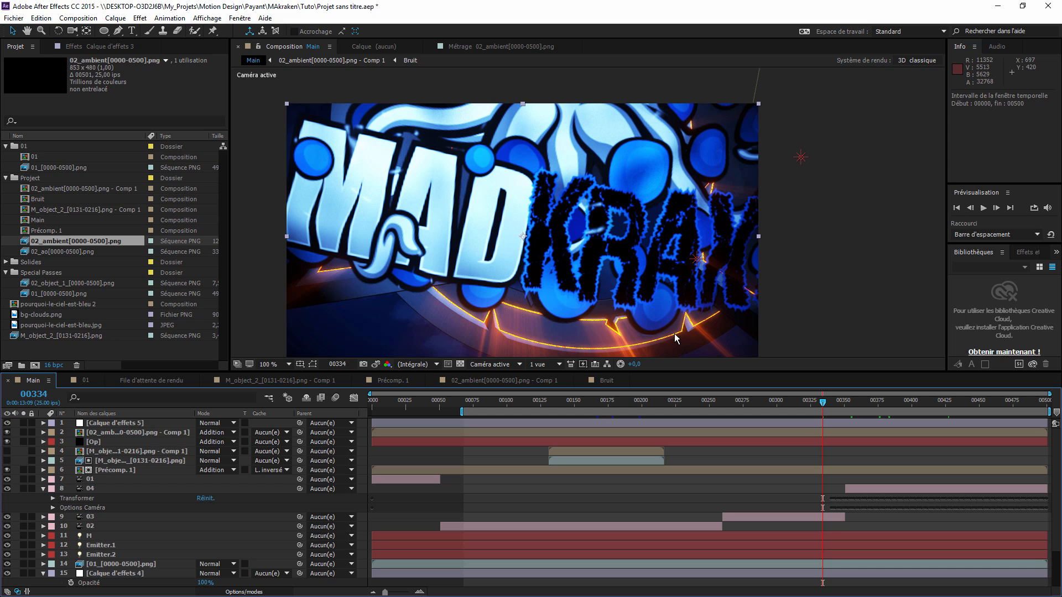
Save the project.
click(14, 17)
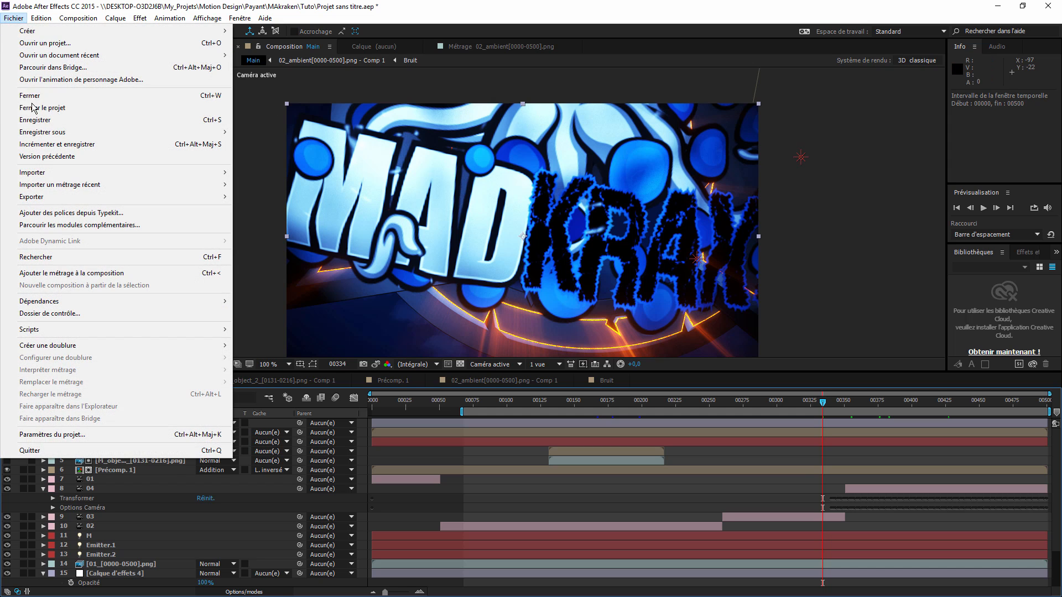
click(32, 122)
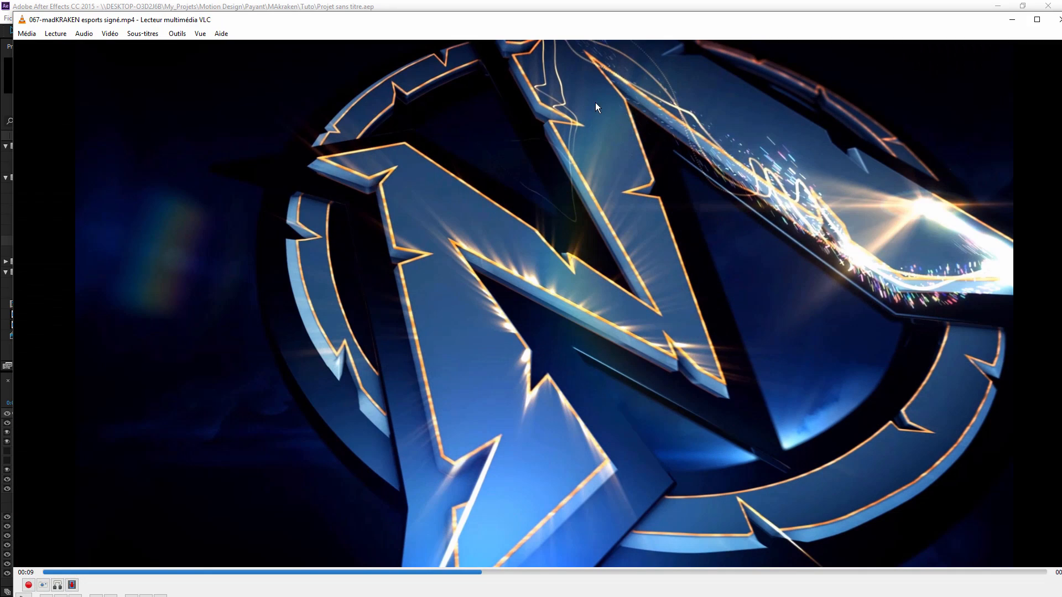
Move the VLC window with the madKRAKEN esports reference video down to uncover the Main composition.
drag(579, 28, 508, 131)
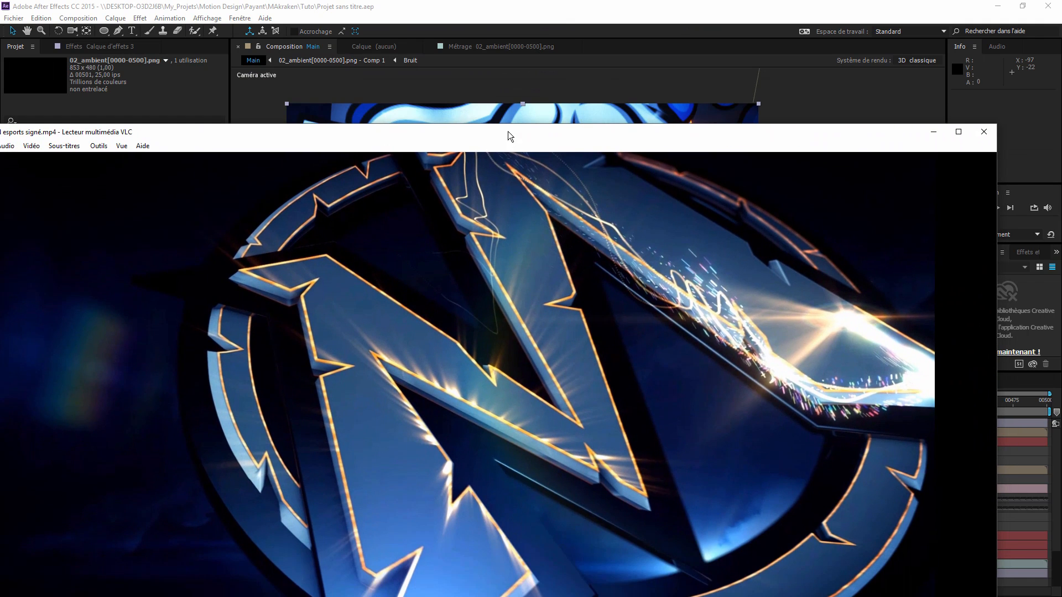
drag(641, 133, 635, 503)
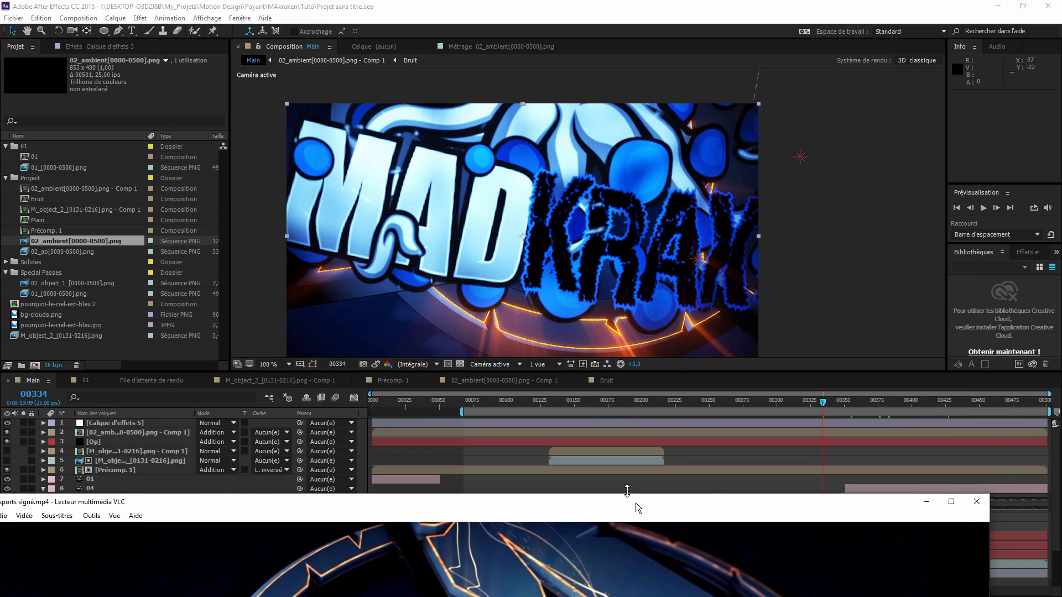
Show frame 163 of Main, switch to the VLC reference video, and compare its full-screen image at about 00:06.
click(592, 406)
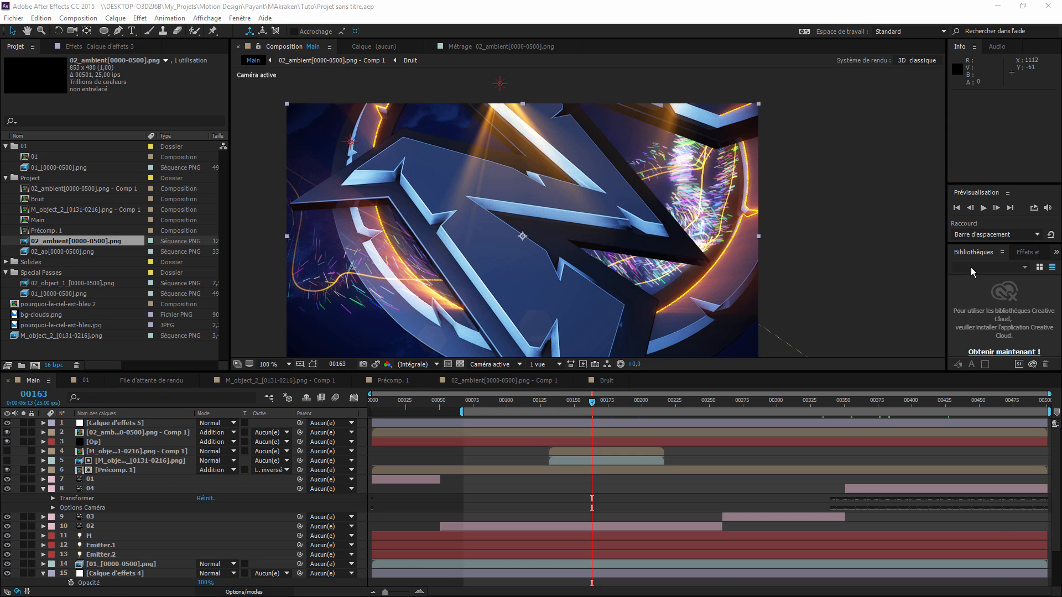
key(alt+Tab)
drag(684, 501, 811, 78)
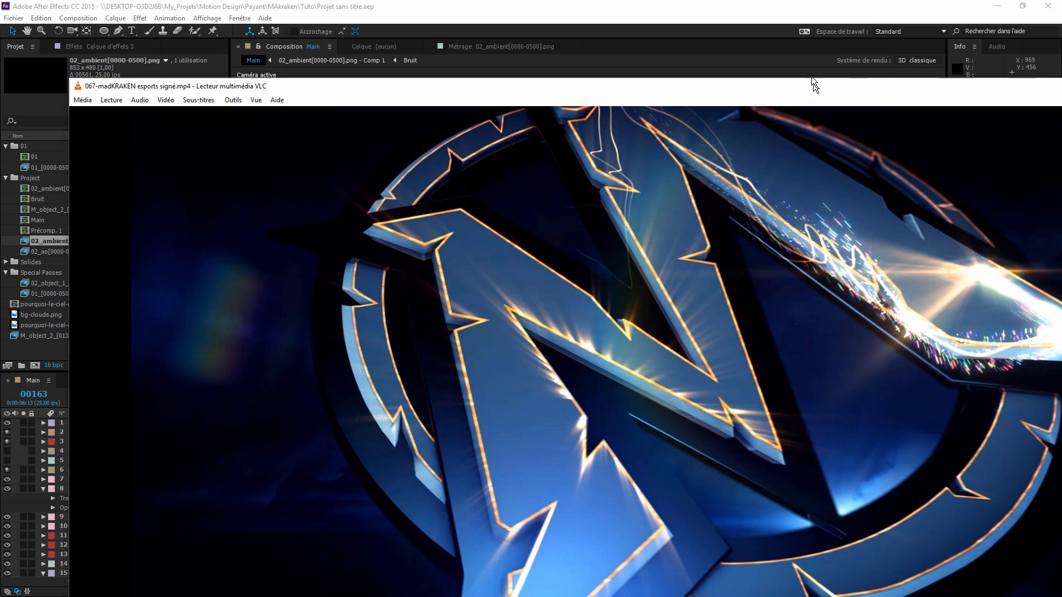
double_click(812, 77)
double_click(695, 237)
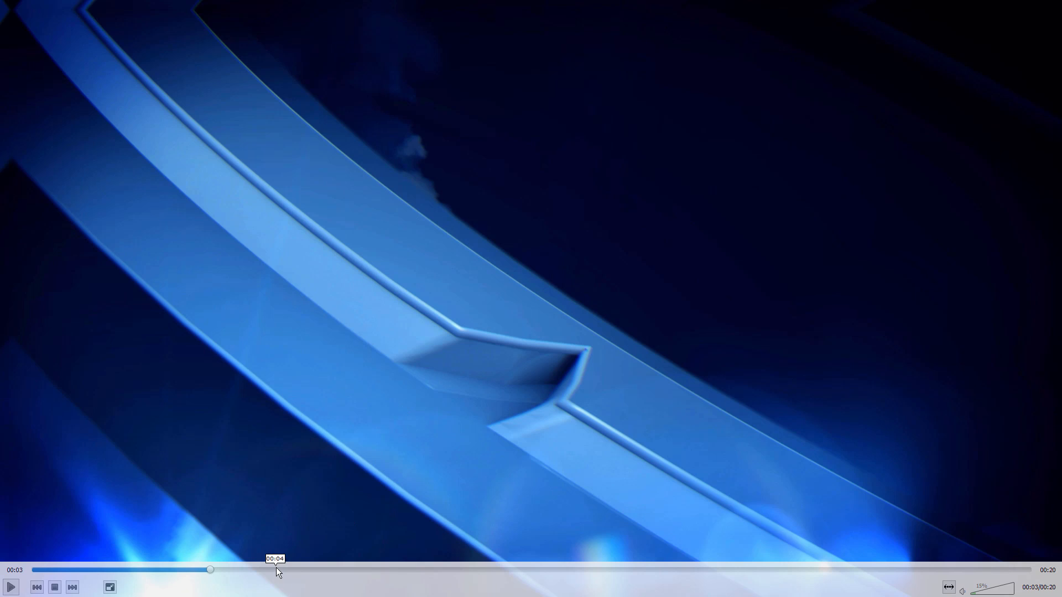
click(323, 568)
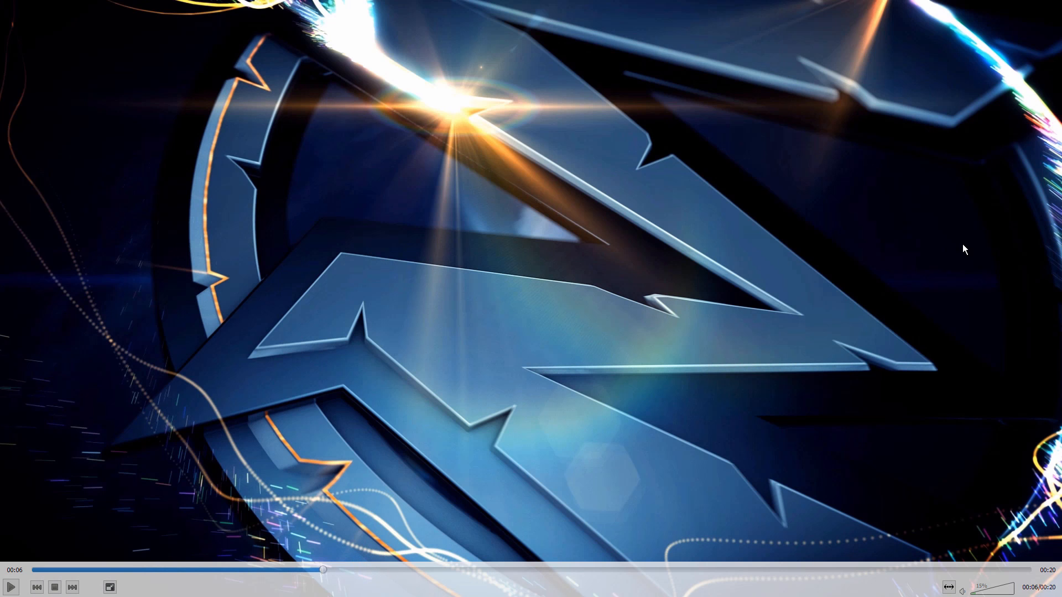
double_click(963, 244)
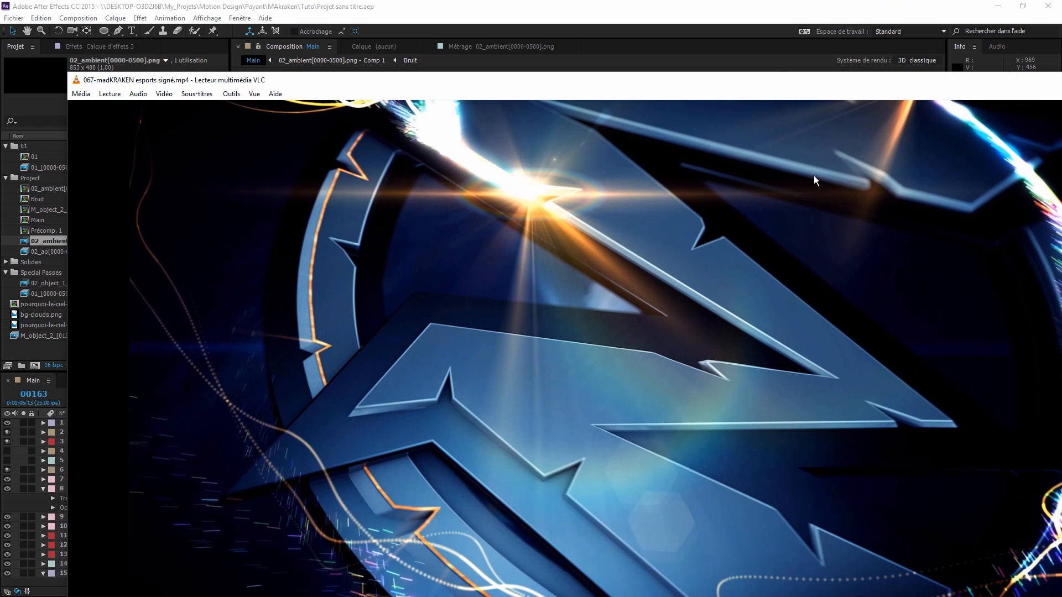
Close the VLC reference video and examine the Main composition at frames 182, 209 and 263.
drag(775, 86, 416, 361)
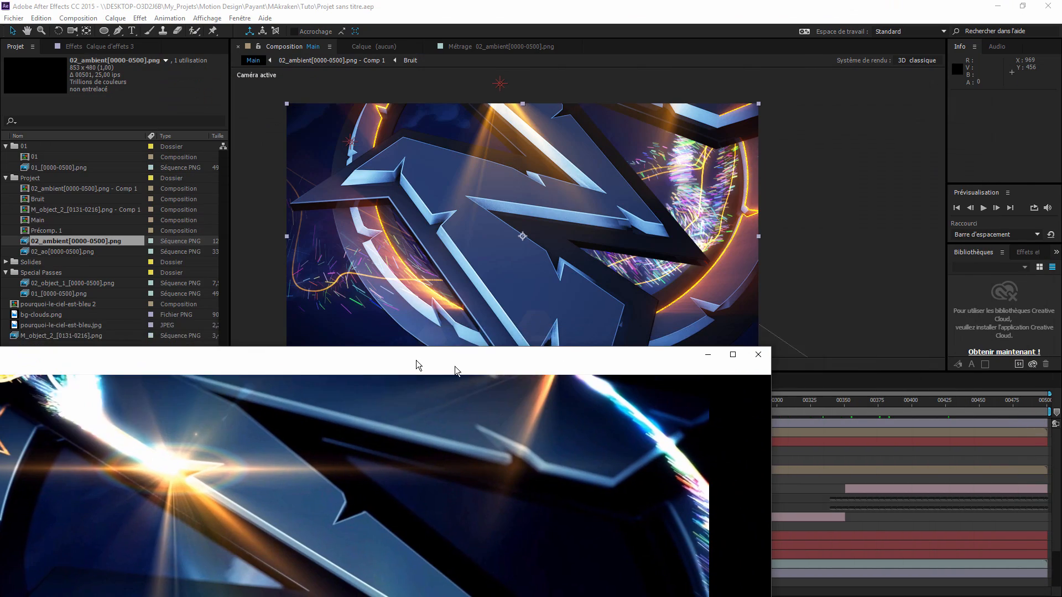
click(757, 356)
click(617, 402)
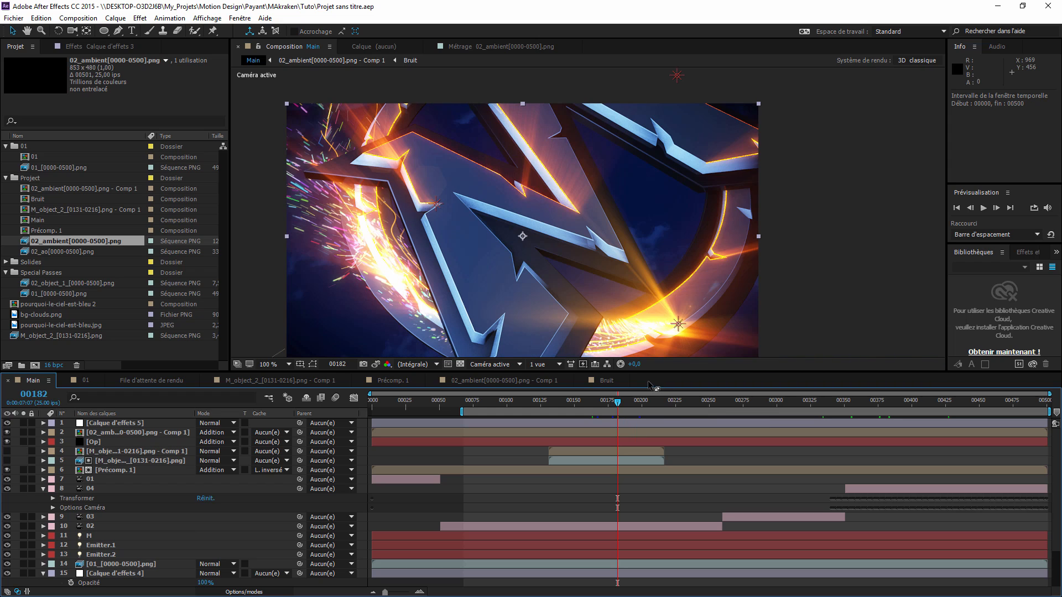
click(655, 405)
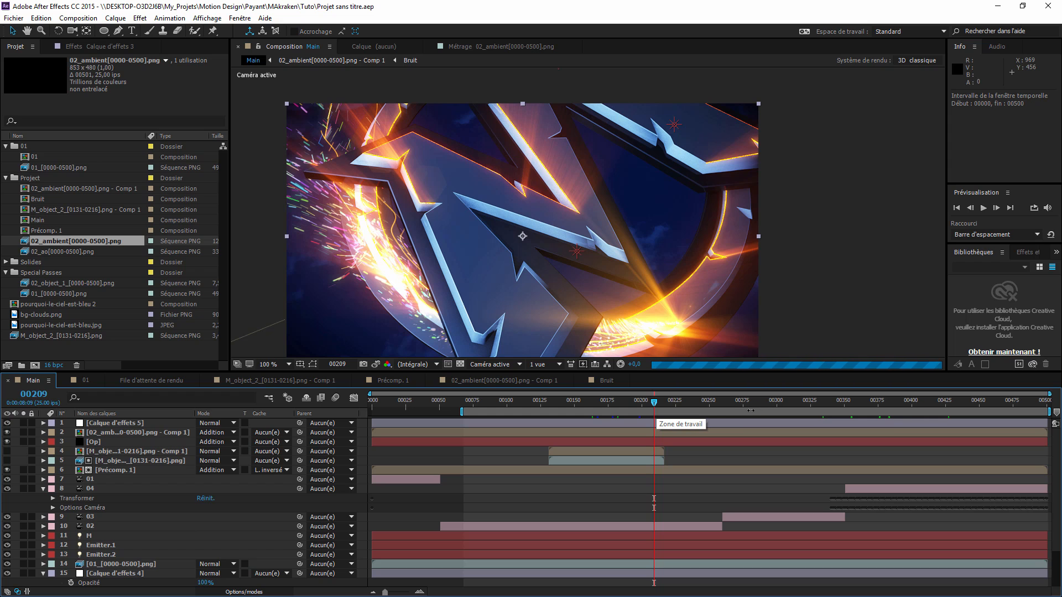
click(727, 402)
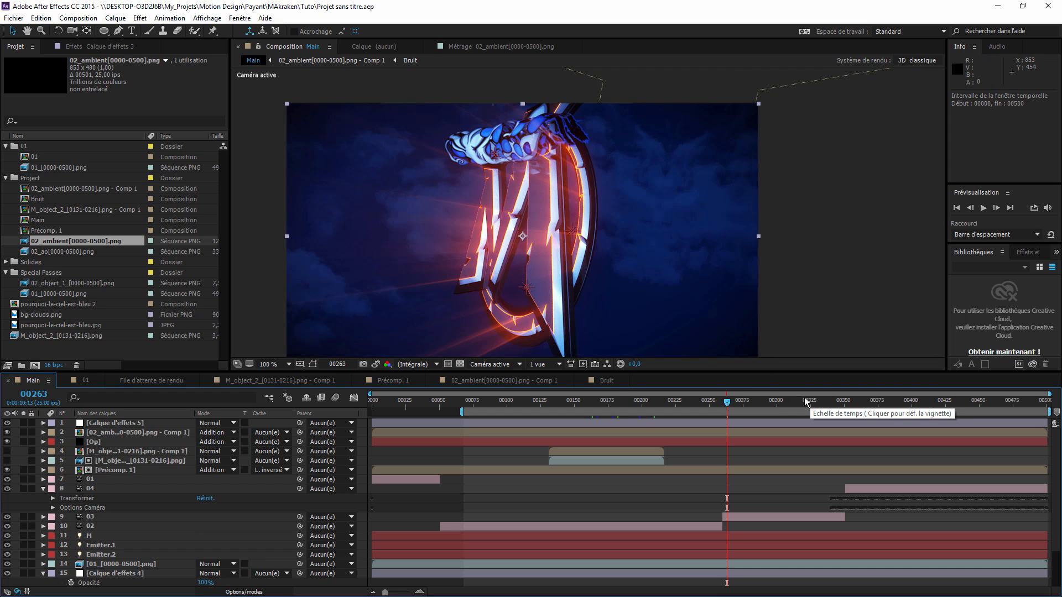
Add the Main composition to the render queue.
click(14, 18)
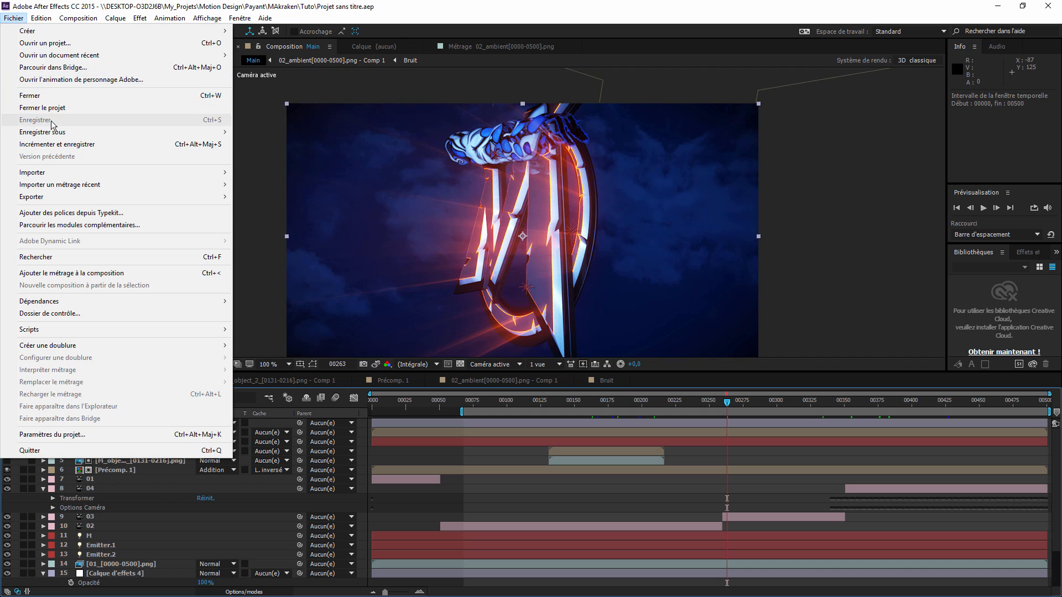
mouse_move(78, 18)
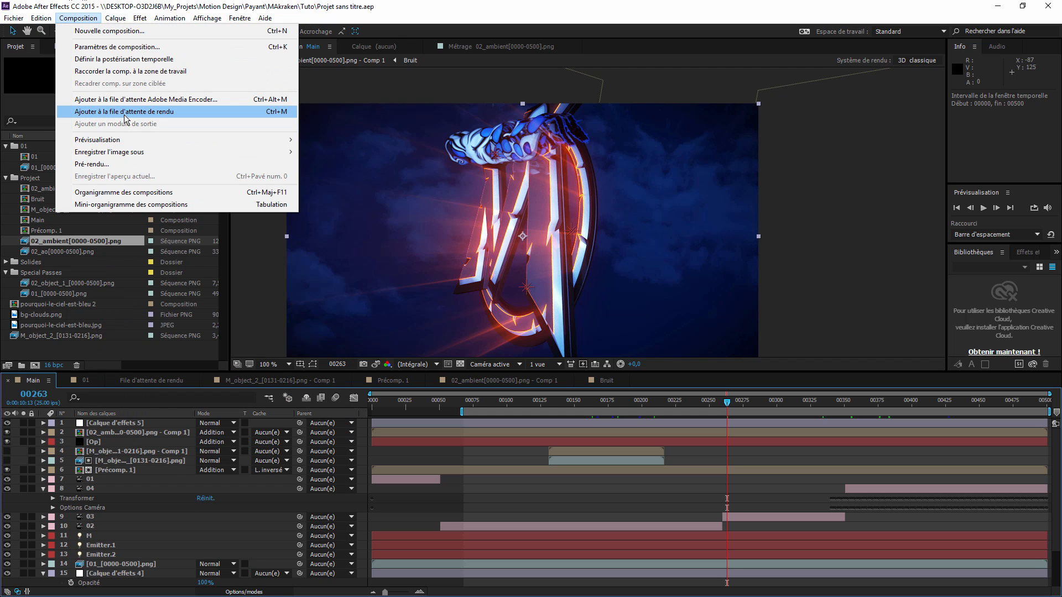
click(127, 112)
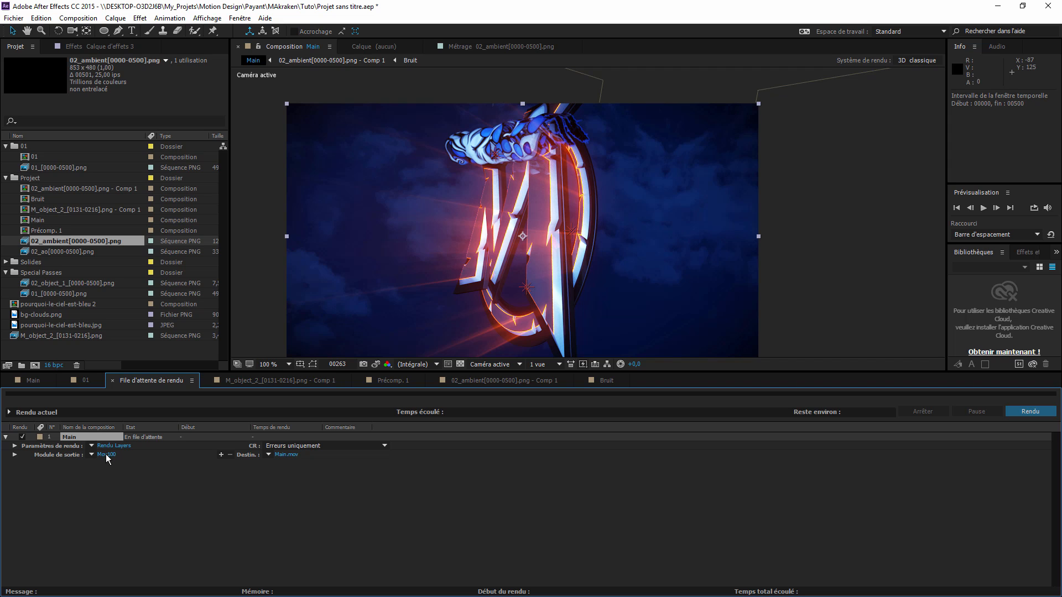
Check the Main render's QuickTime format options and set its output module to RVB channels.
click(106, 454)
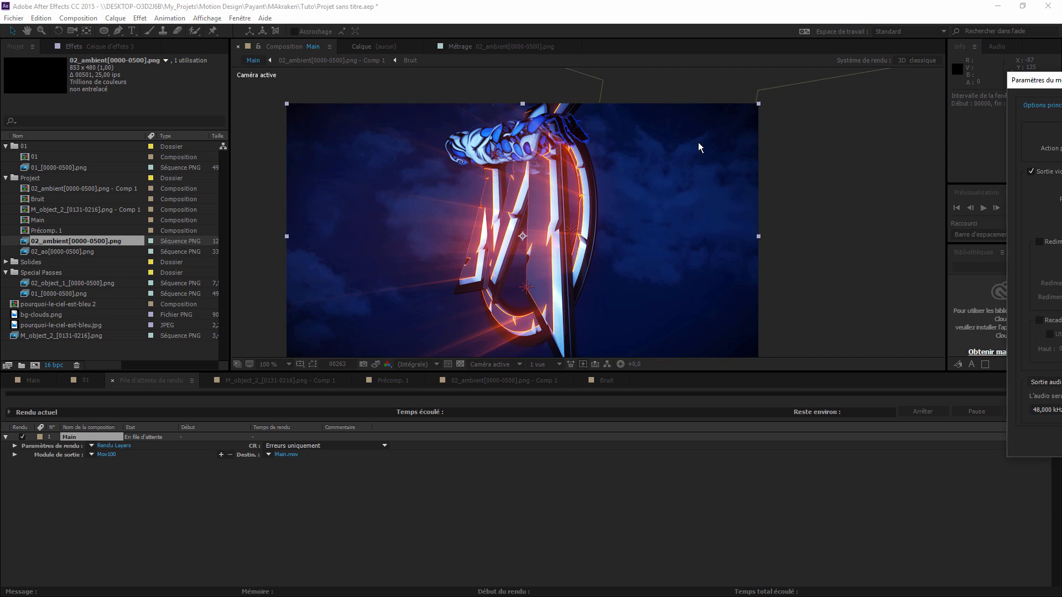
click(187, 162)
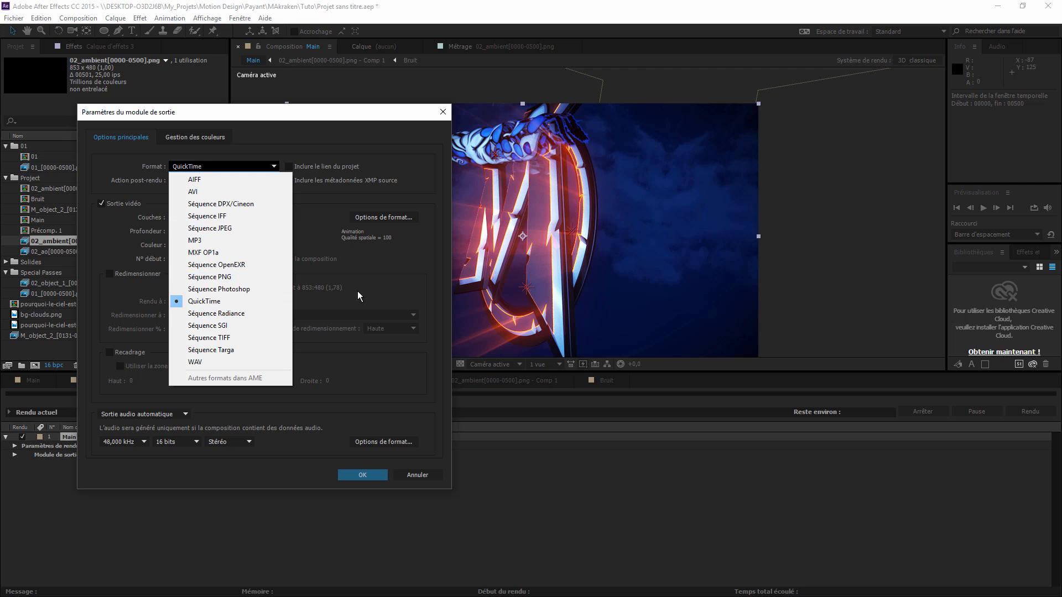
click(386, 238)
click(399, 219)
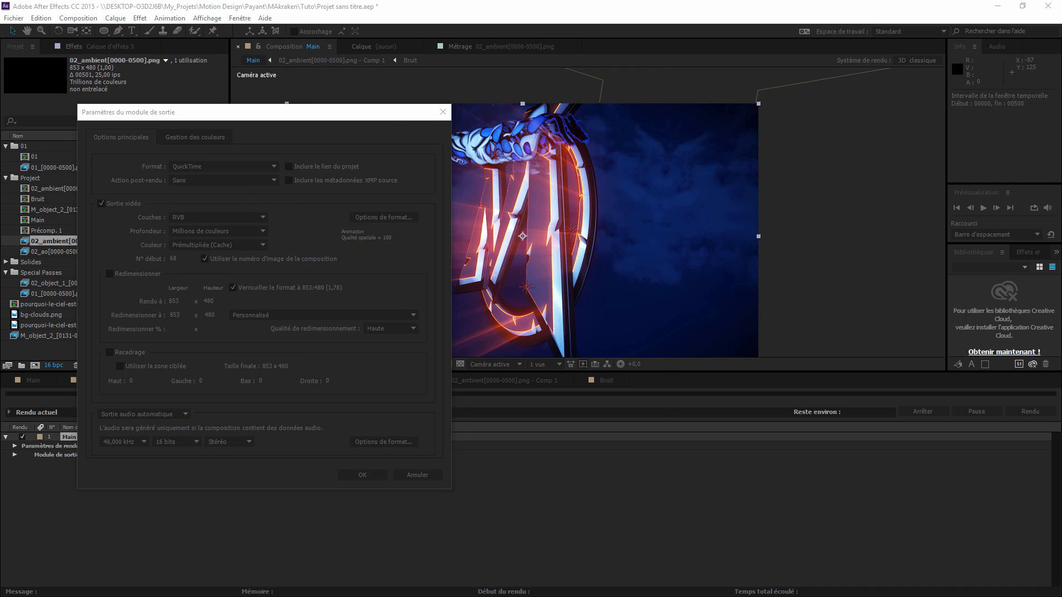
click(362, 554)
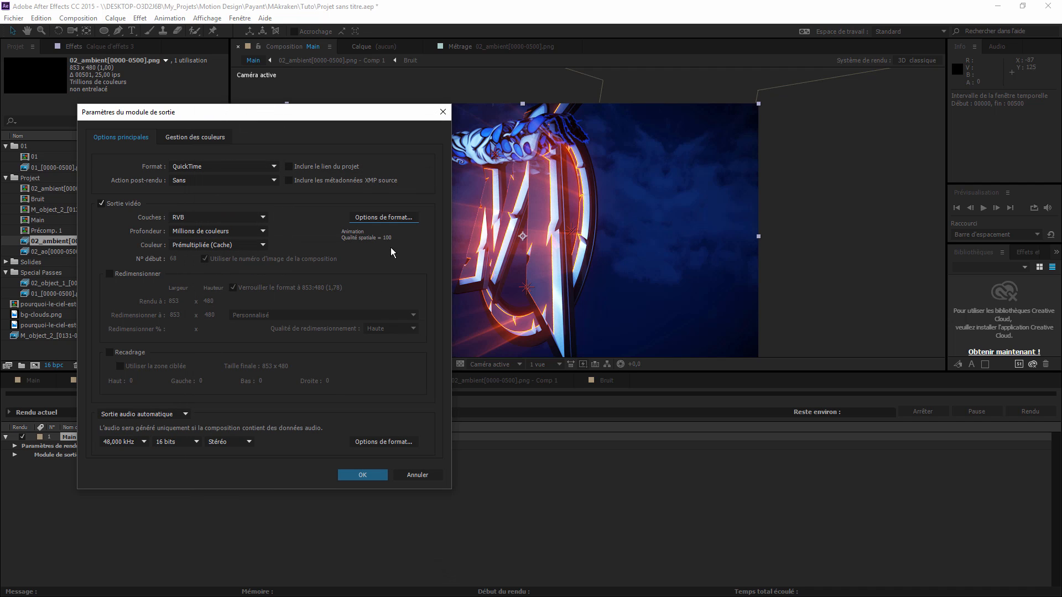
click(218, 217)
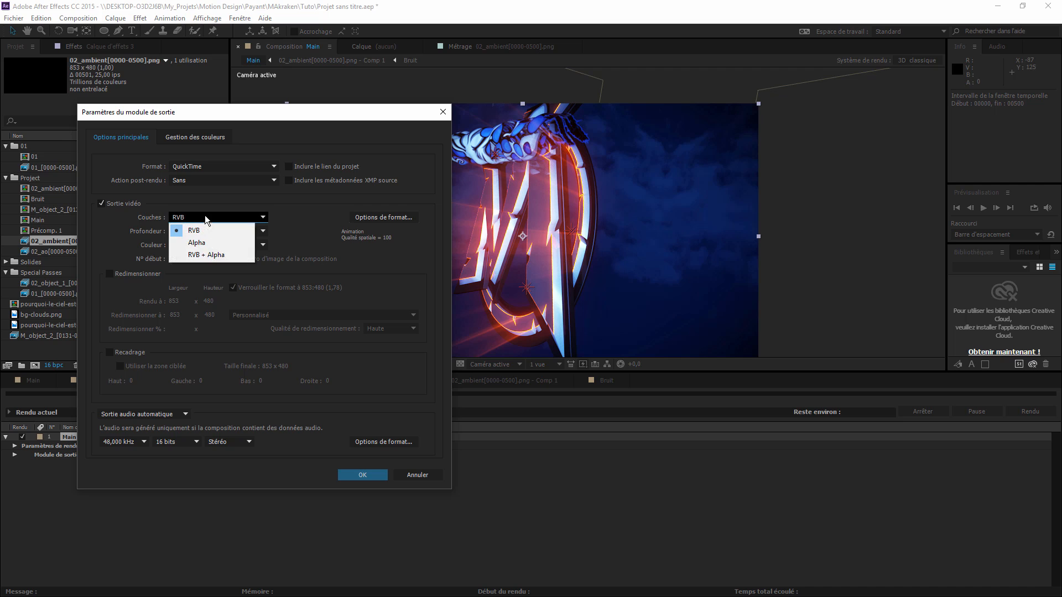
click(188, 230)
click(362, 474)
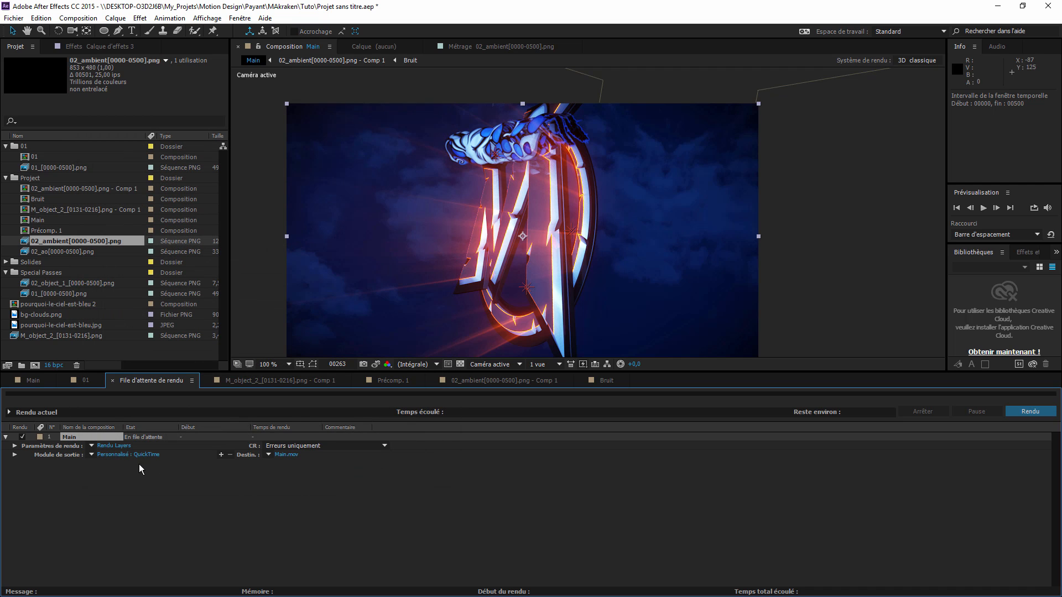
Review the queued Main render's render settings and output module, including the time span covered by the work area.
click(120, 447)
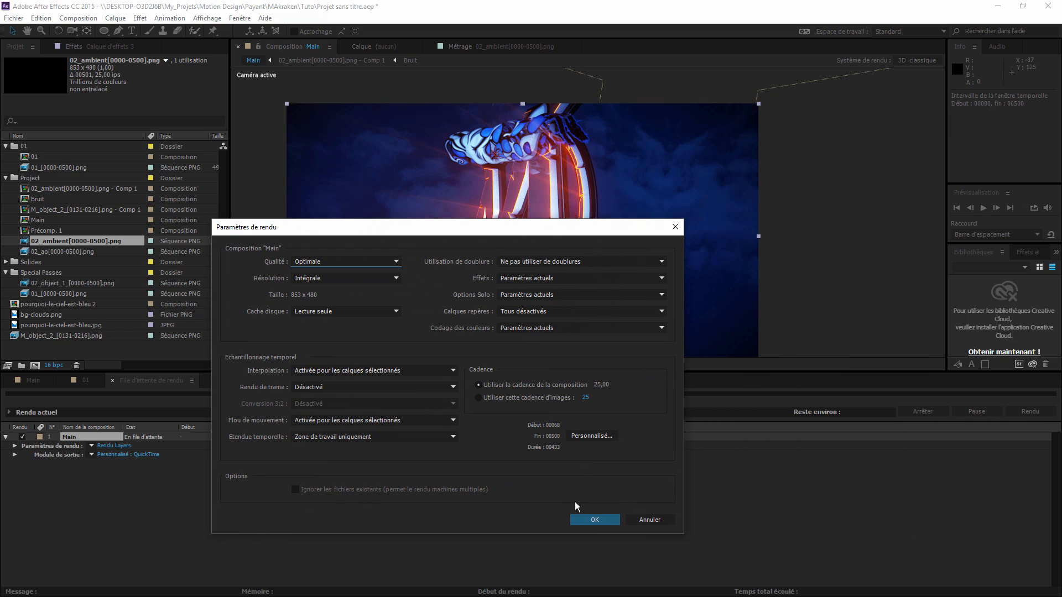
click(589, 522)
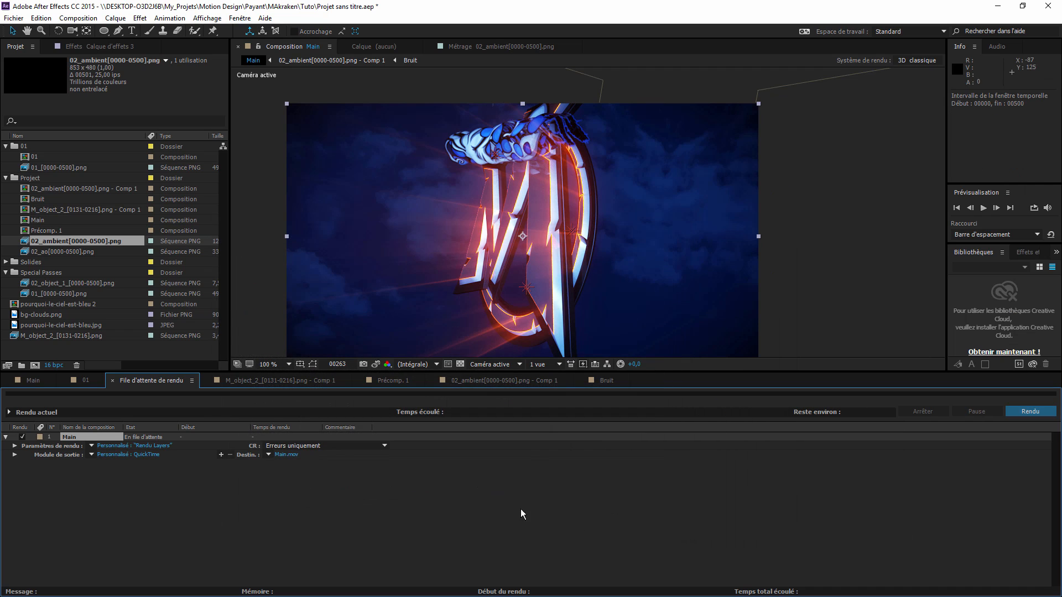
click(151, 455)
click(362, 475)
click(142, 447)
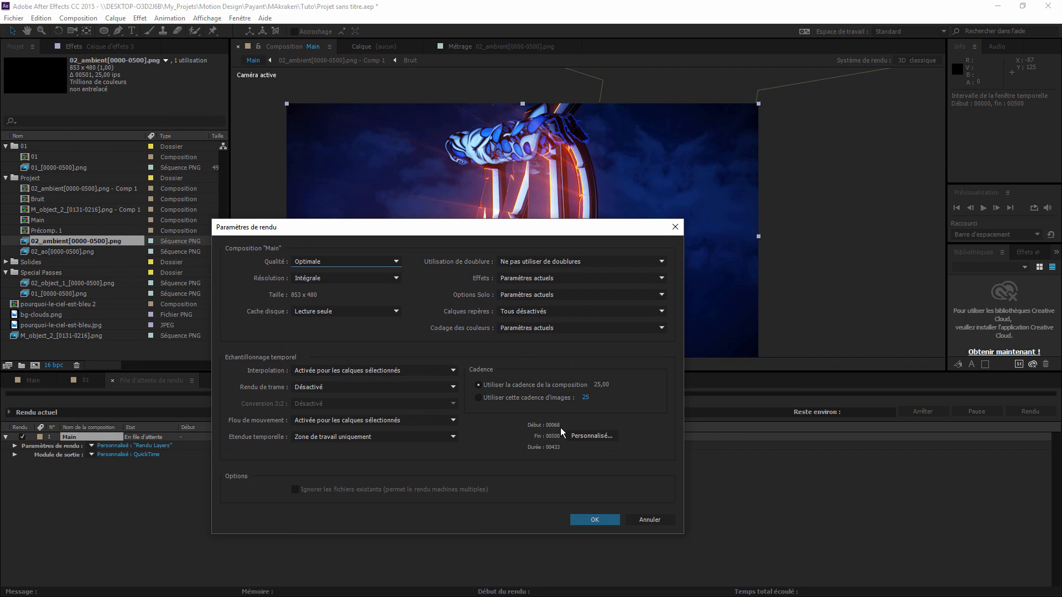
click(592, 520)
Extend Main's work area to the full range from frame 00000 to 00500 and check the time span in the render settings.
double_click(114, 439)
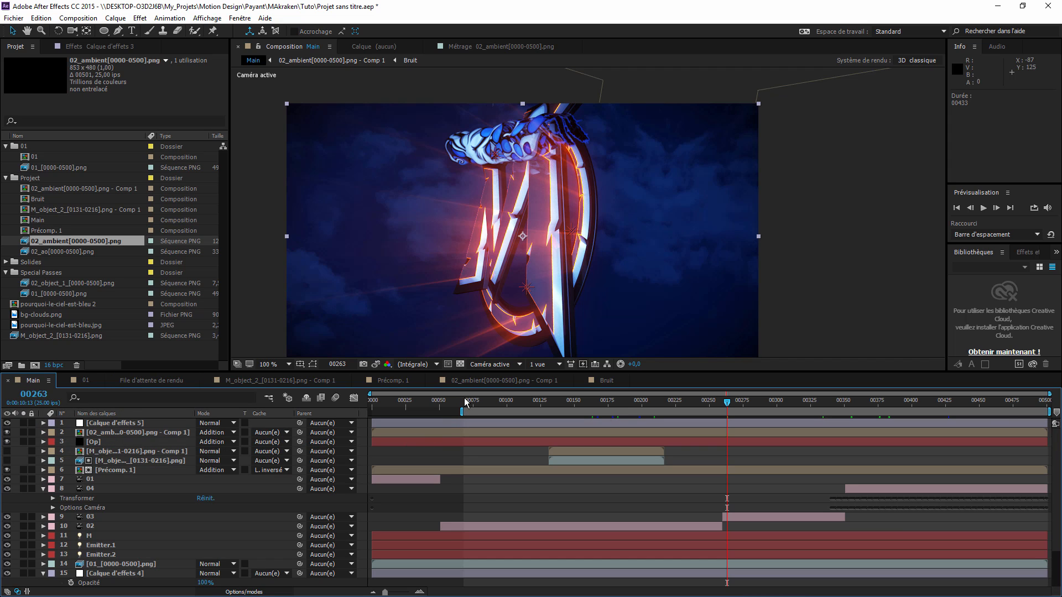
key(space)
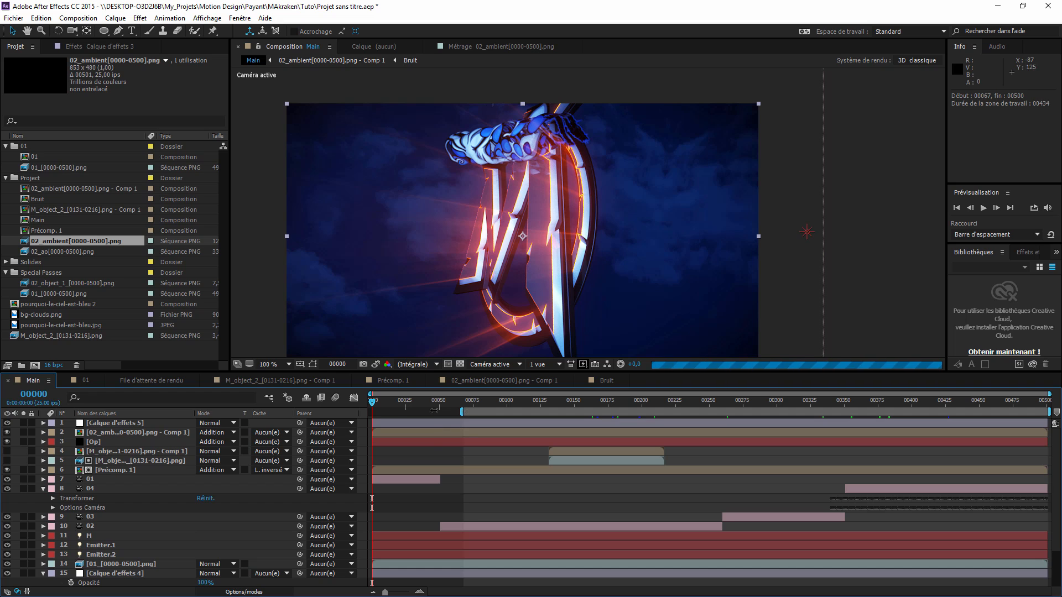
drag(435, 410, 387, 412)
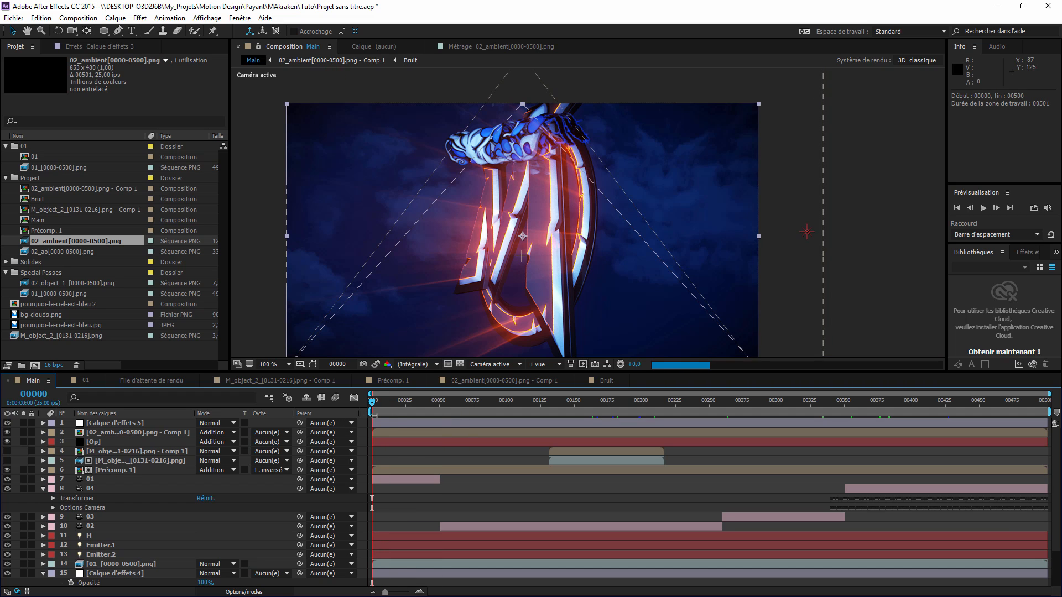
drag(473, 404, 1050, 413)
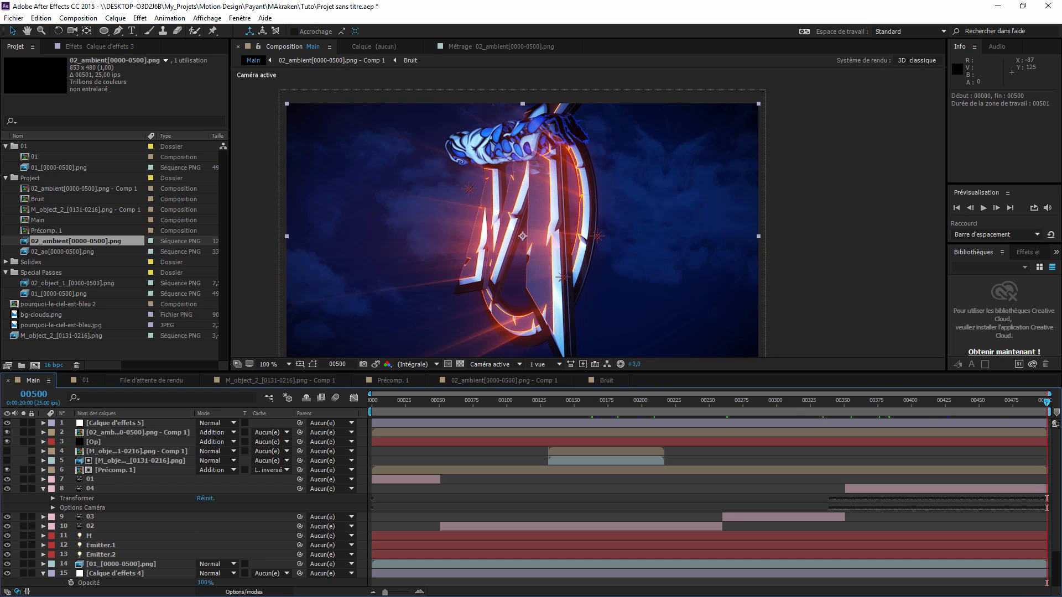
click(156, 387)
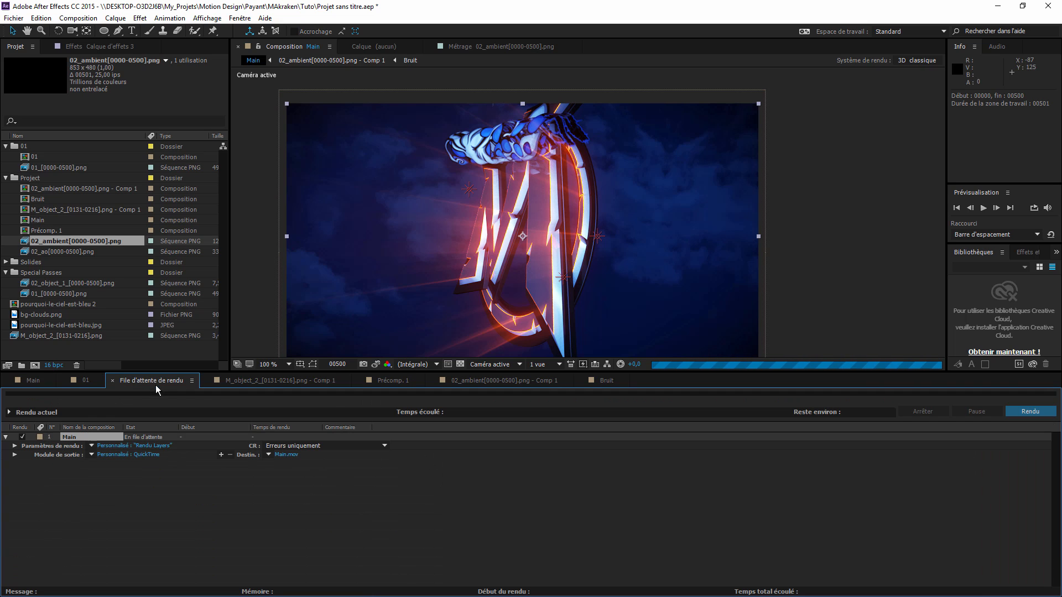
click(138, 446)
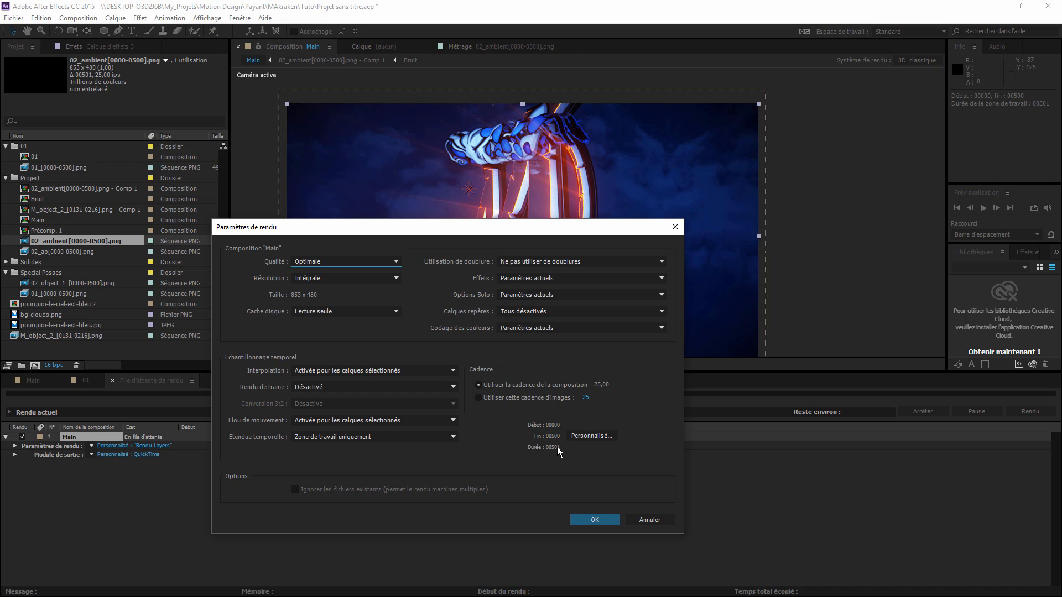
click(583, 520)
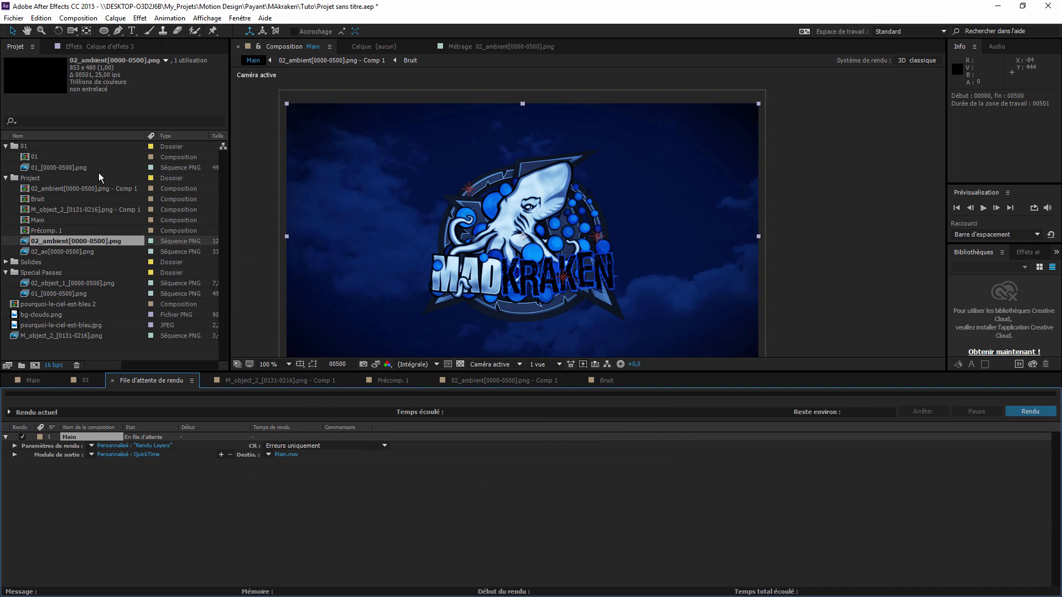
Save the project and set the render destination to Main in a new folder named Mov inside Tuto\Ae.
click(14, 18)
click(41, 121)
click(286, 454)
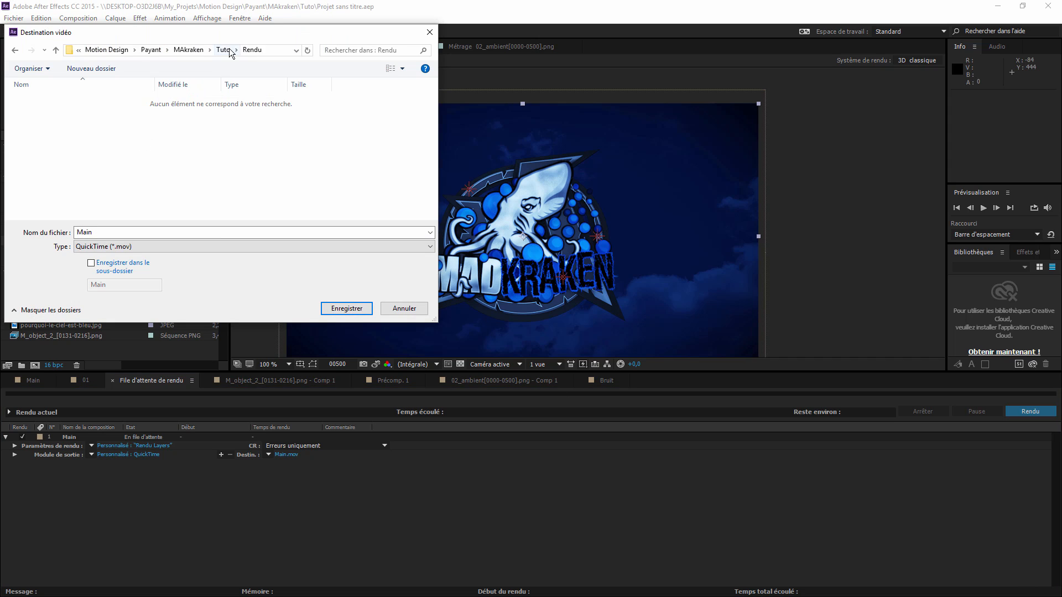
click(223, 50)
double_click(33, 100)
click(88, 69)
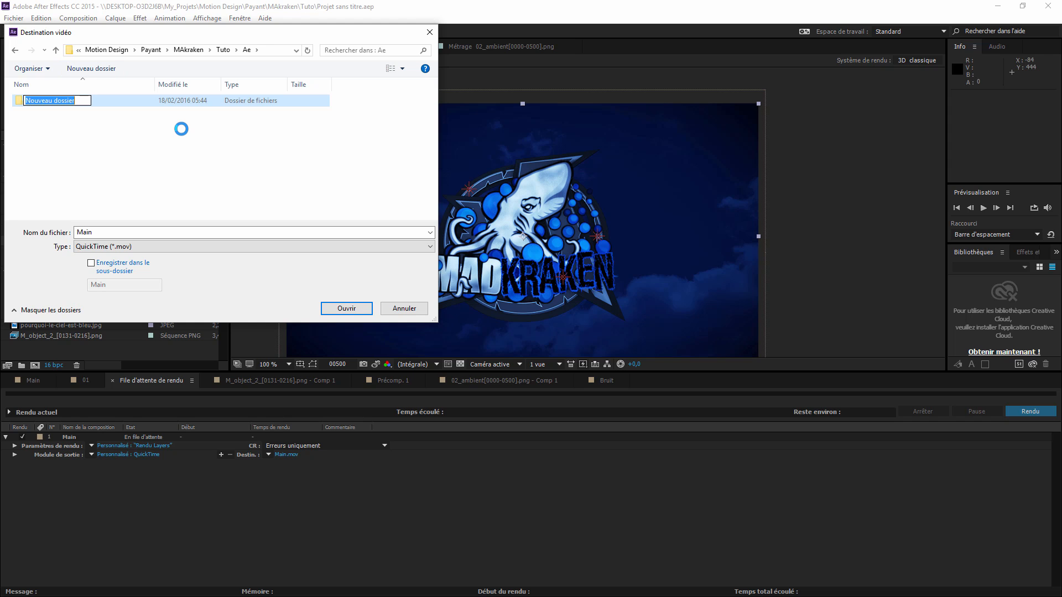
text(Mov)
key(Return)
key(Return)
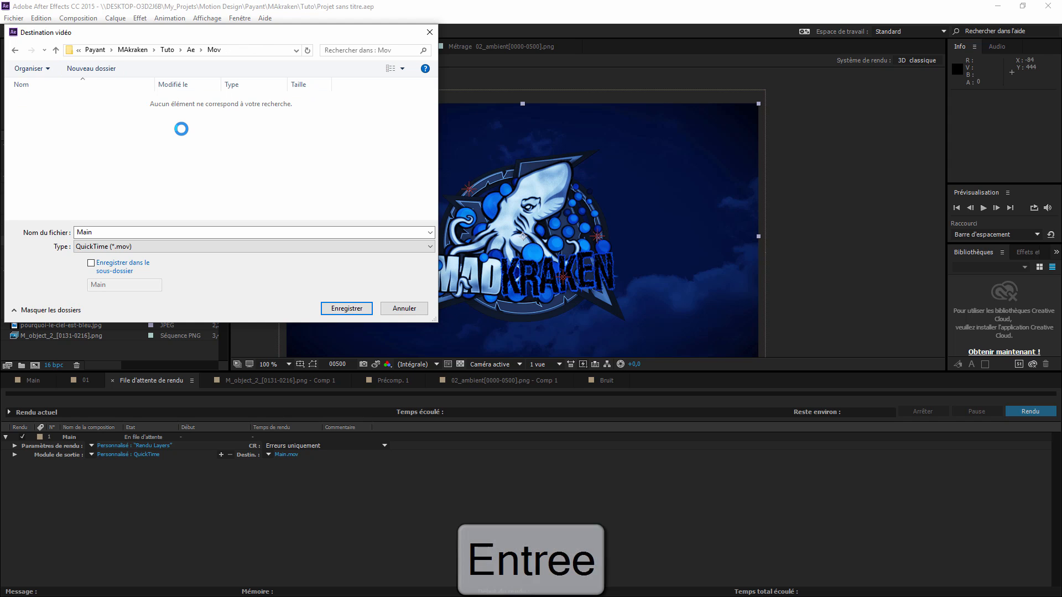
click(366, 313)
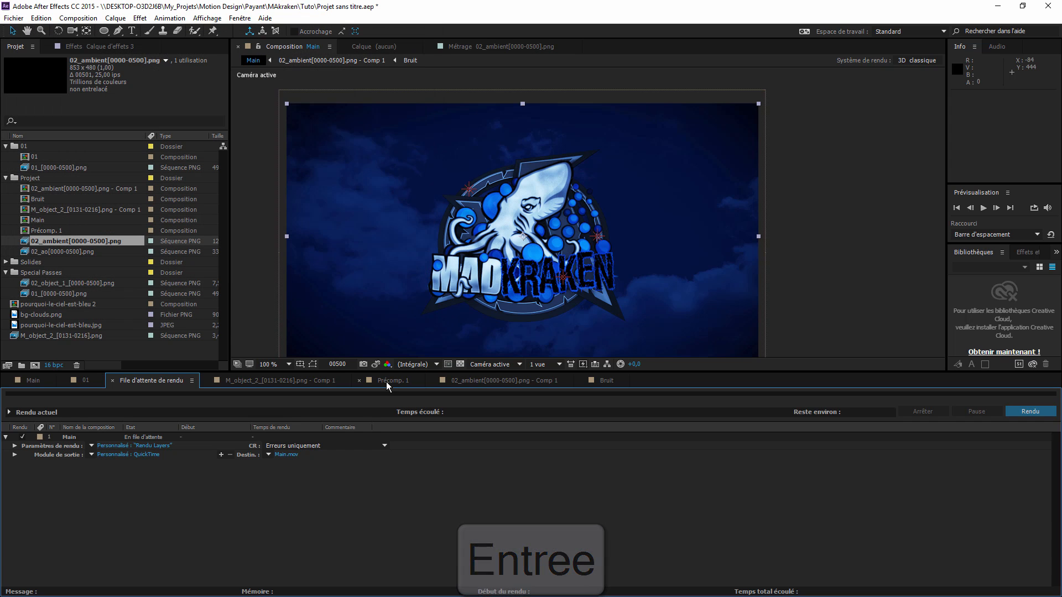
Save the project with its render queue settings and start rendering the Main composition.
key(ctrl+s)
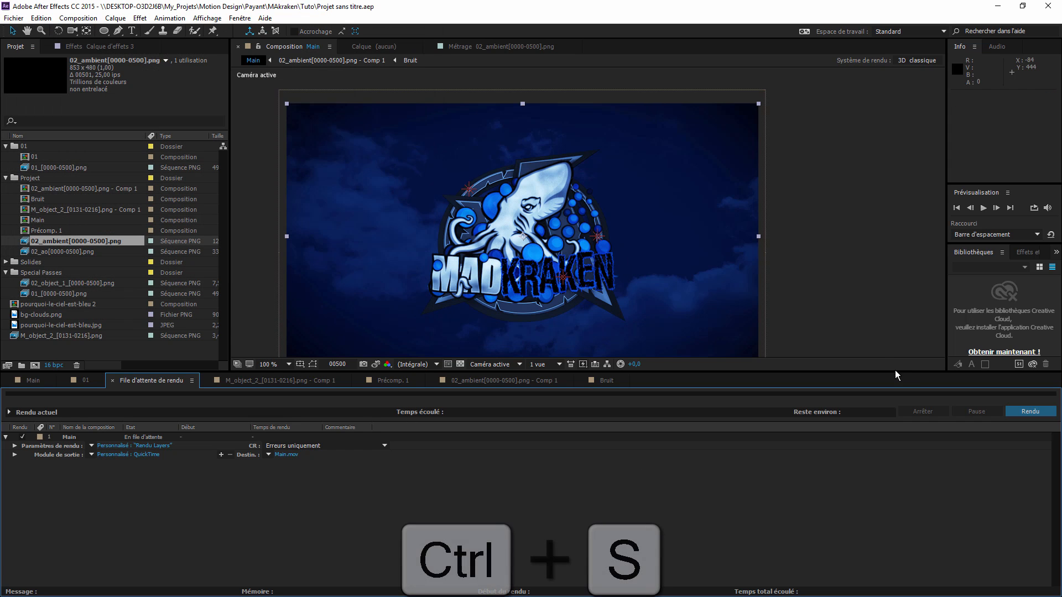
click(1017, 413)
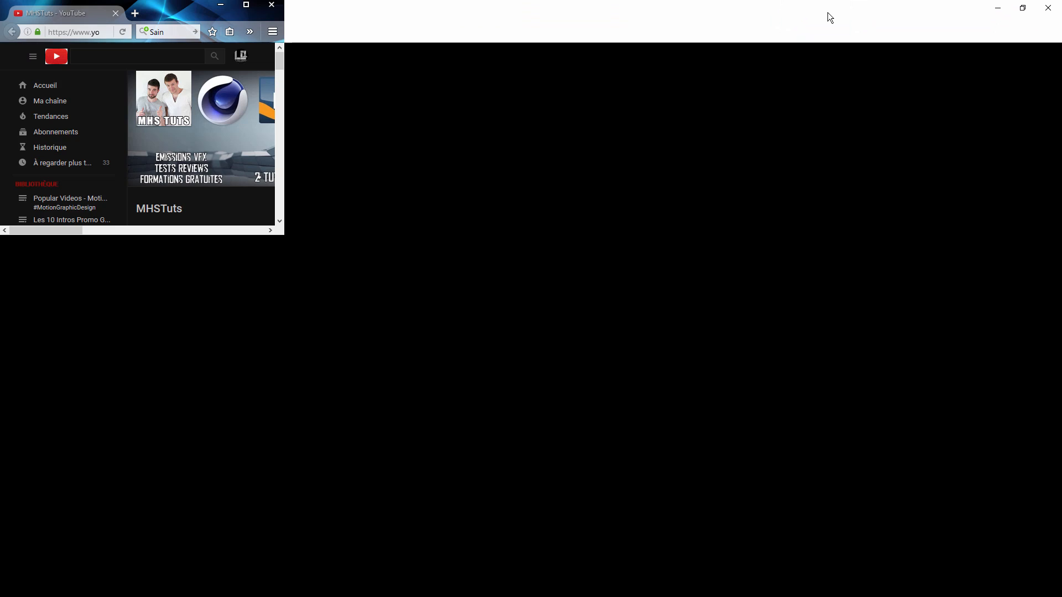
Switch to the browser and maximize the window showing the MHSTuts YouTube channel.
double_click(827, 12)
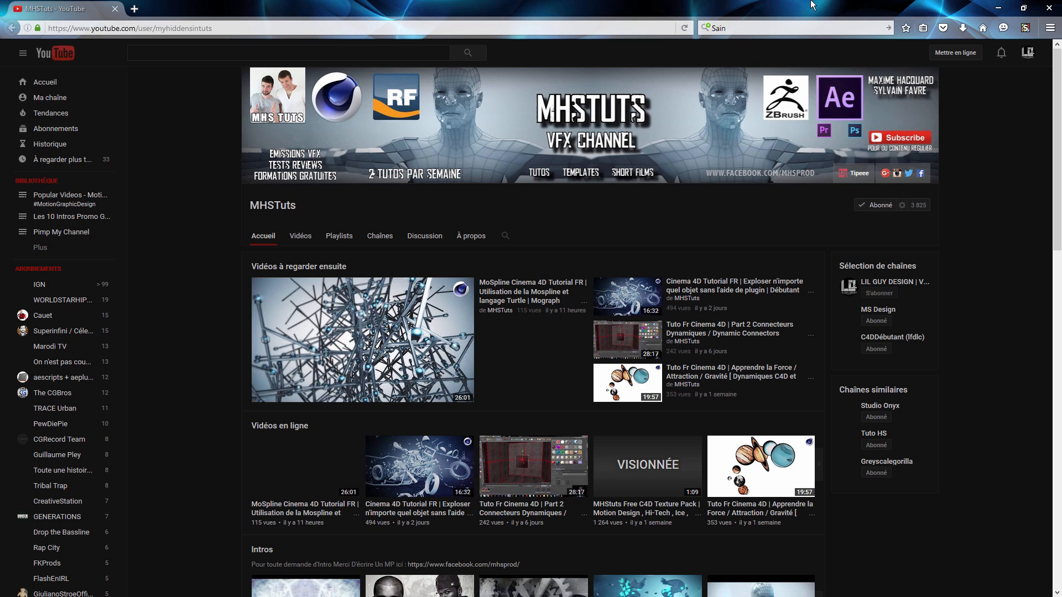
Look over the MHSTuts channel's home page and open the recommended MS Design channel in a new tab.
scroll(672, 275, down, 4)
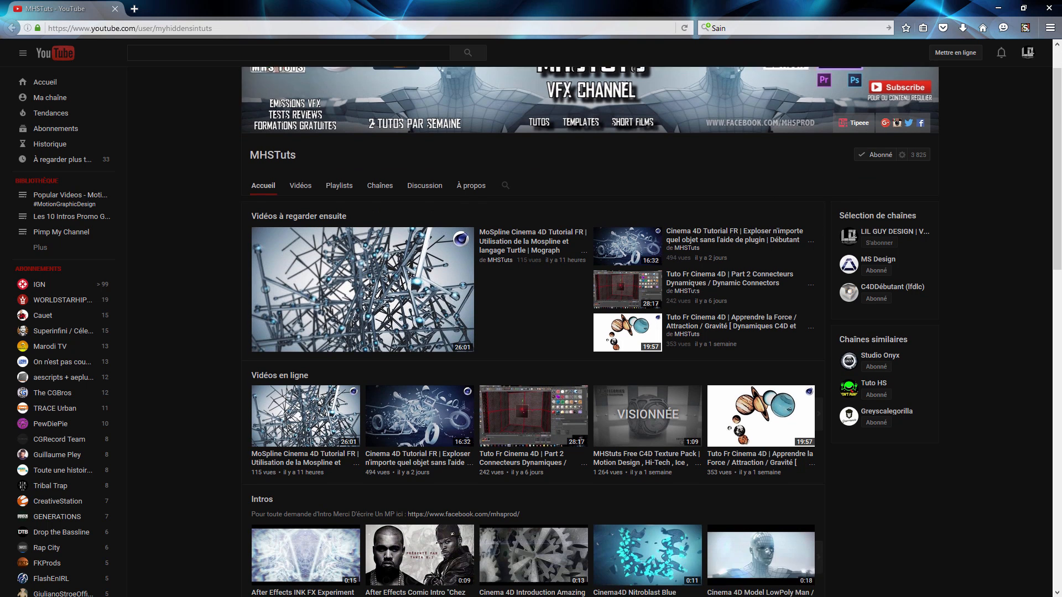
scroll(790, 270, up, 3)
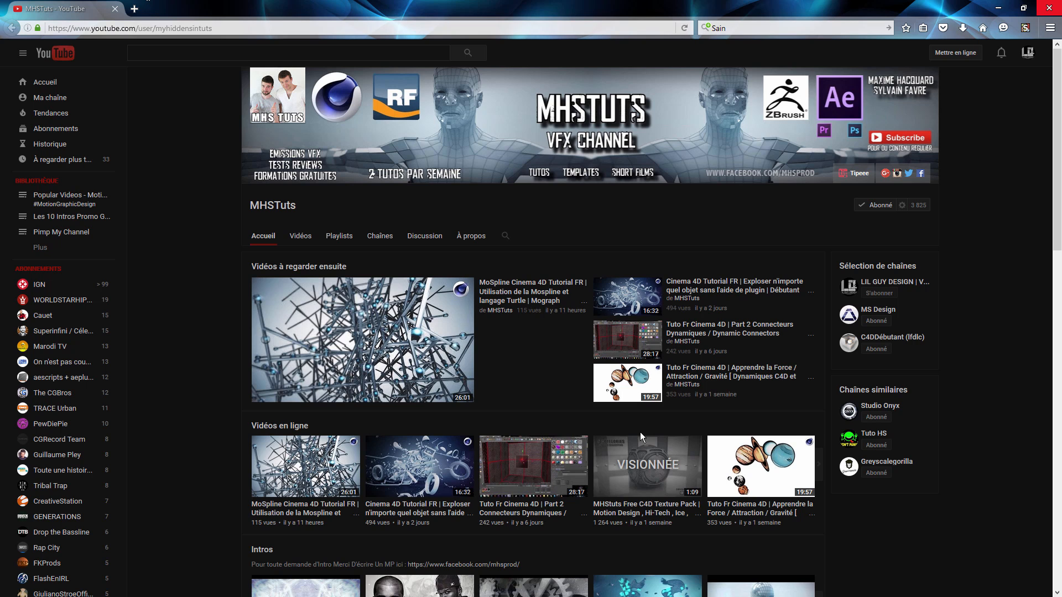
click(886, 317)
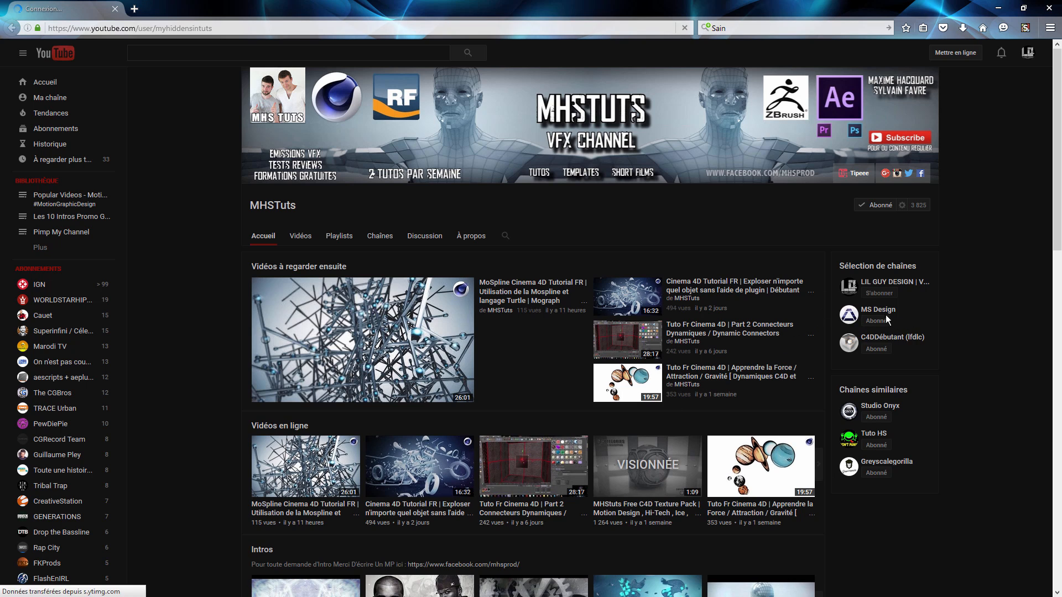
right_click(886, 315)
click(894, 314)
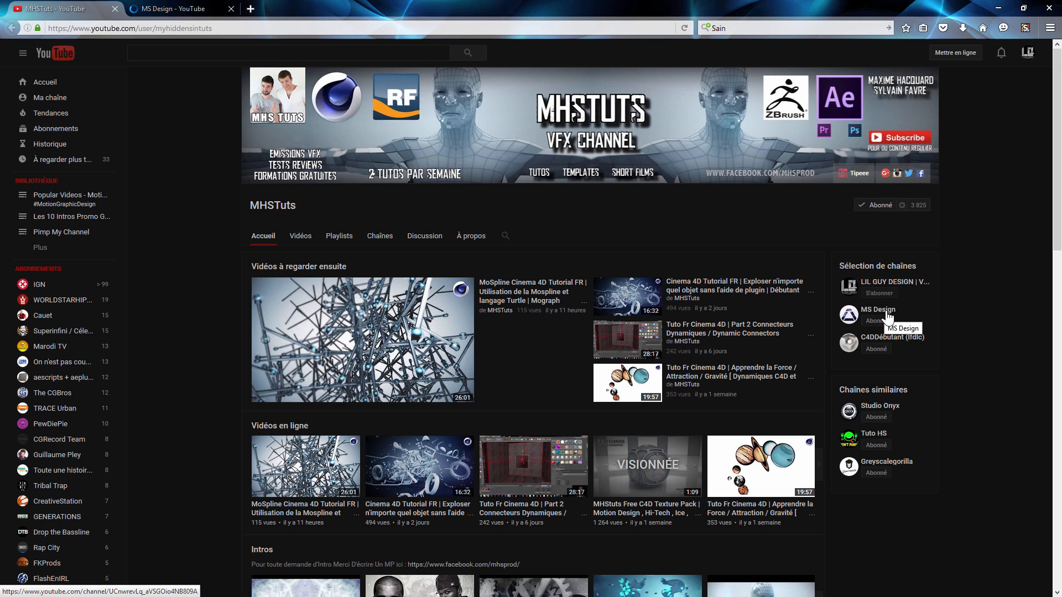
Open the MHSTuts video list, load more uploads and browse through the published tutorials.
click(297, 237)
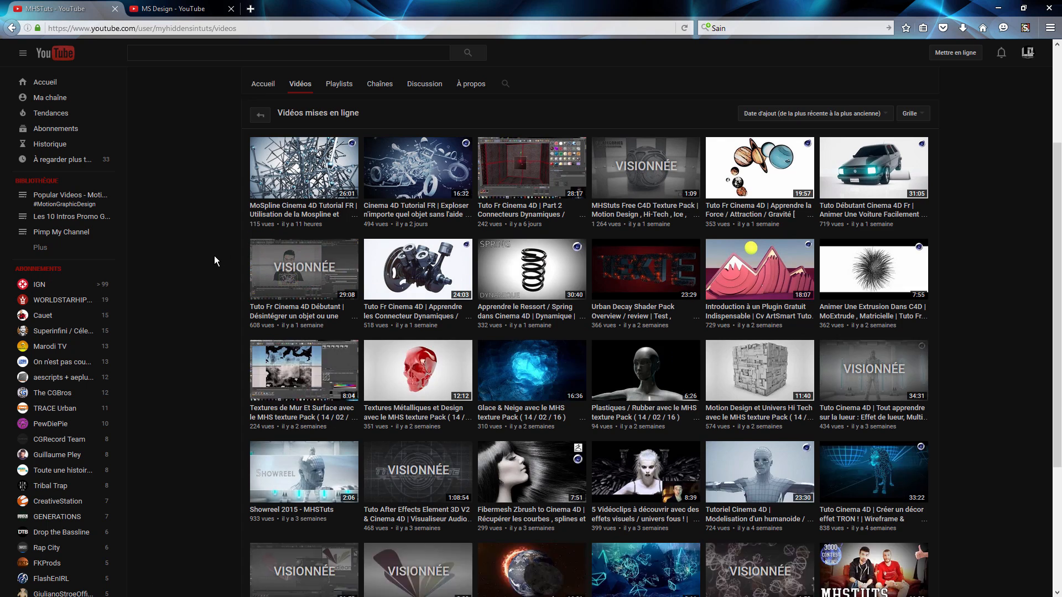
scroll(217, 257, down, 3)
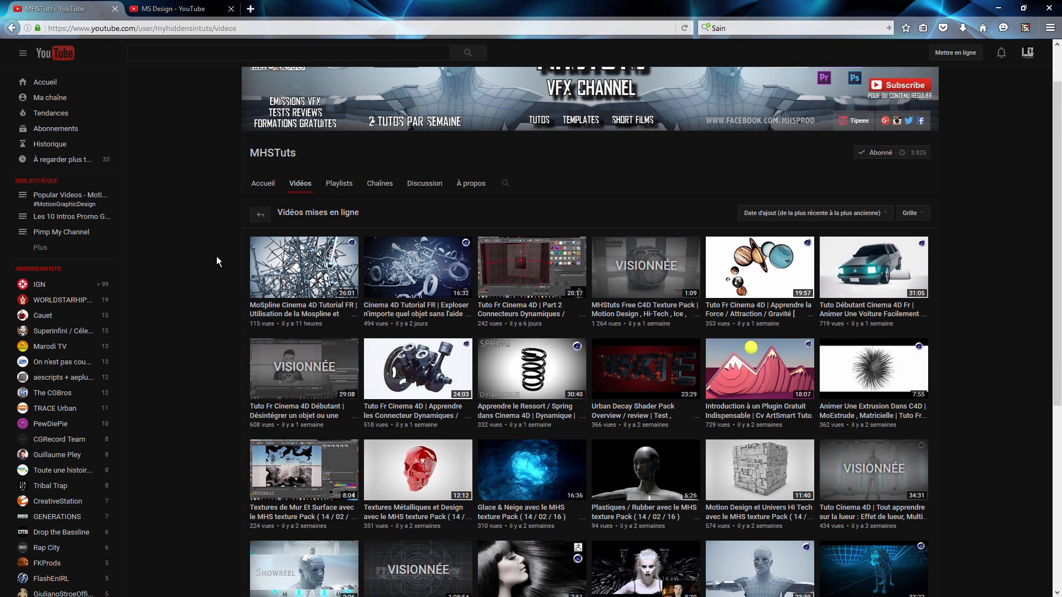
scroll(217, 256, down, 3)
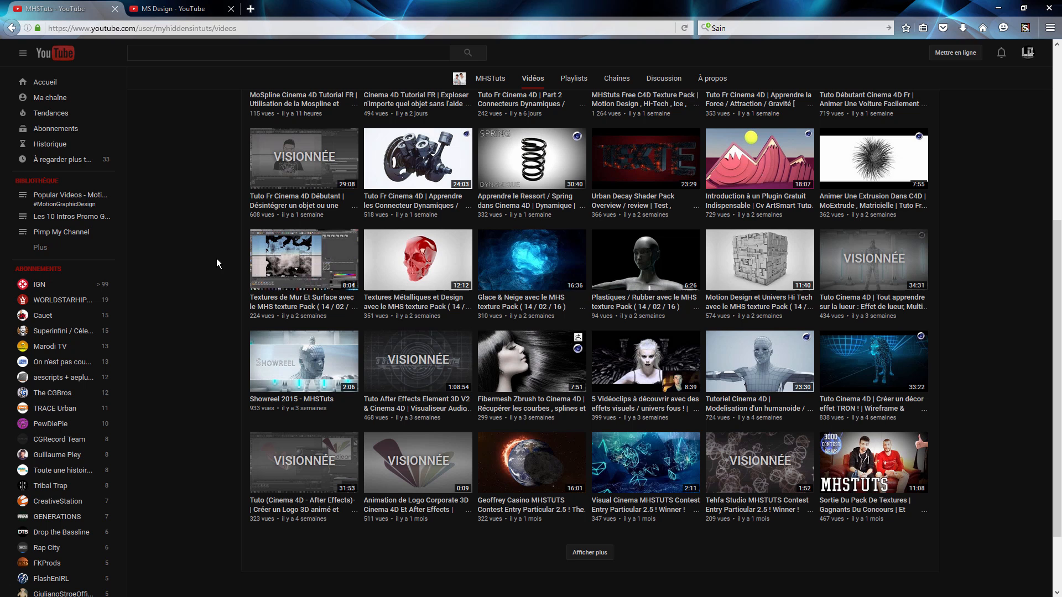
click(569, 552)
scroll(213, 386, down, 5)
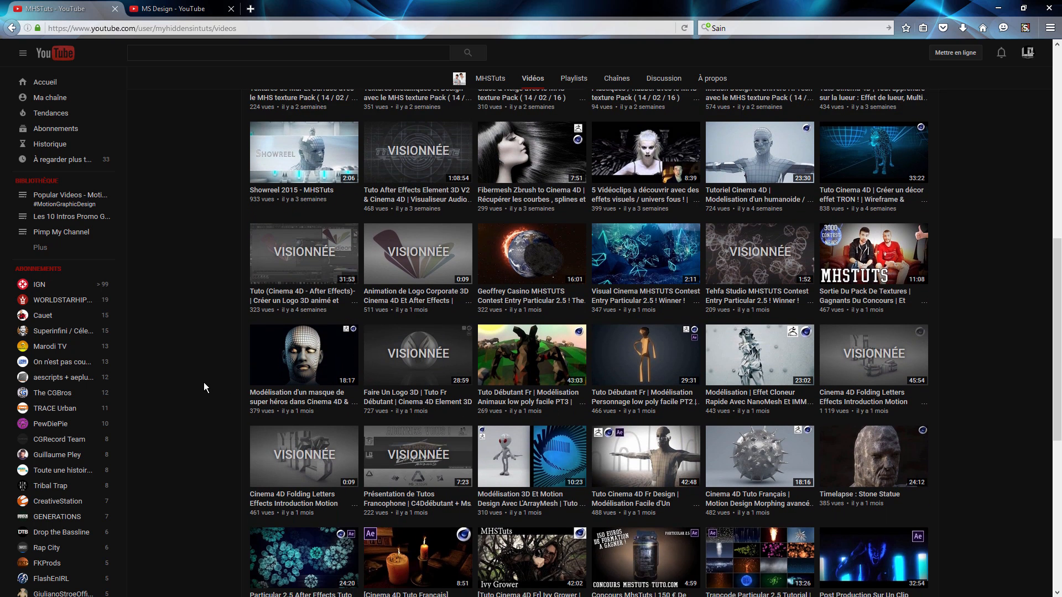
scroll(204, 383, down, 7)
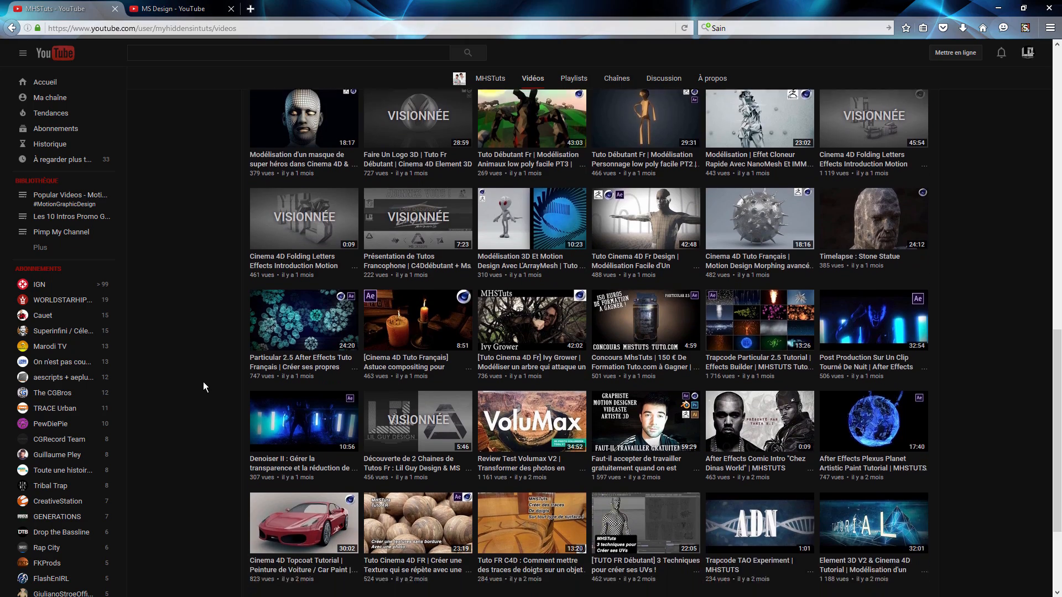
scroll(203, 381, up, 20)
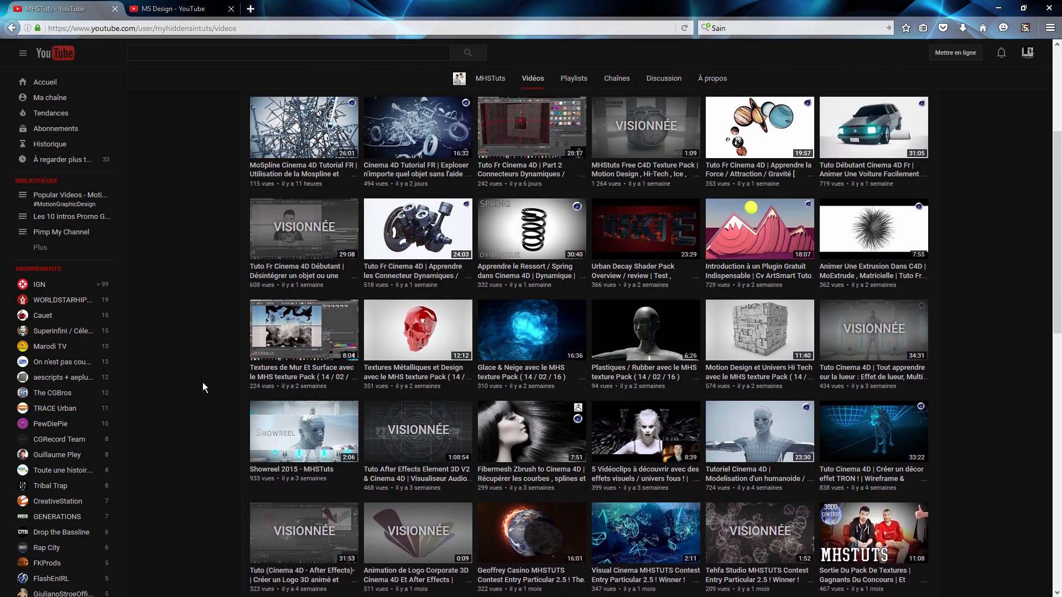
scroll(202, 383, up, 2)
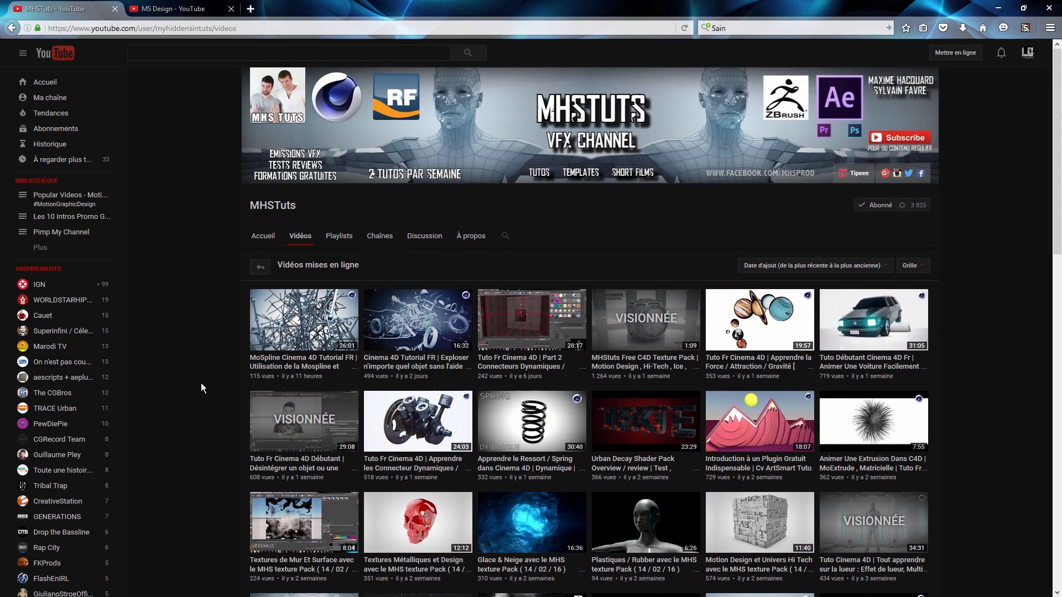
Switch to the MS Design channel and browse its uploaded videos, loading more entries of the list.
click(177, 9)
scroll(273, 244, down, 3)
scroll(278, 212, up, 3)
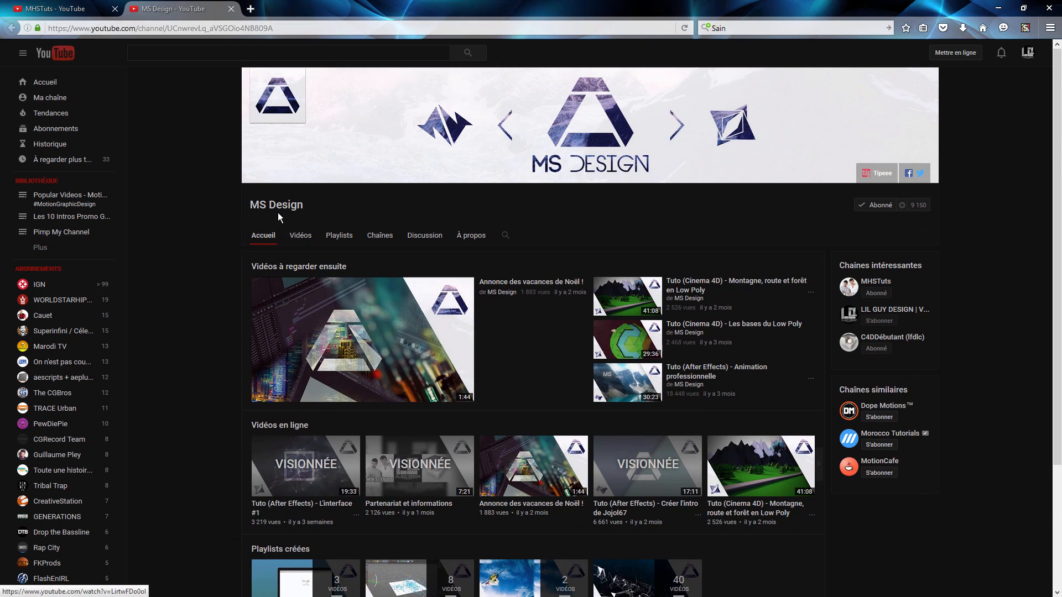
click(300, 238)
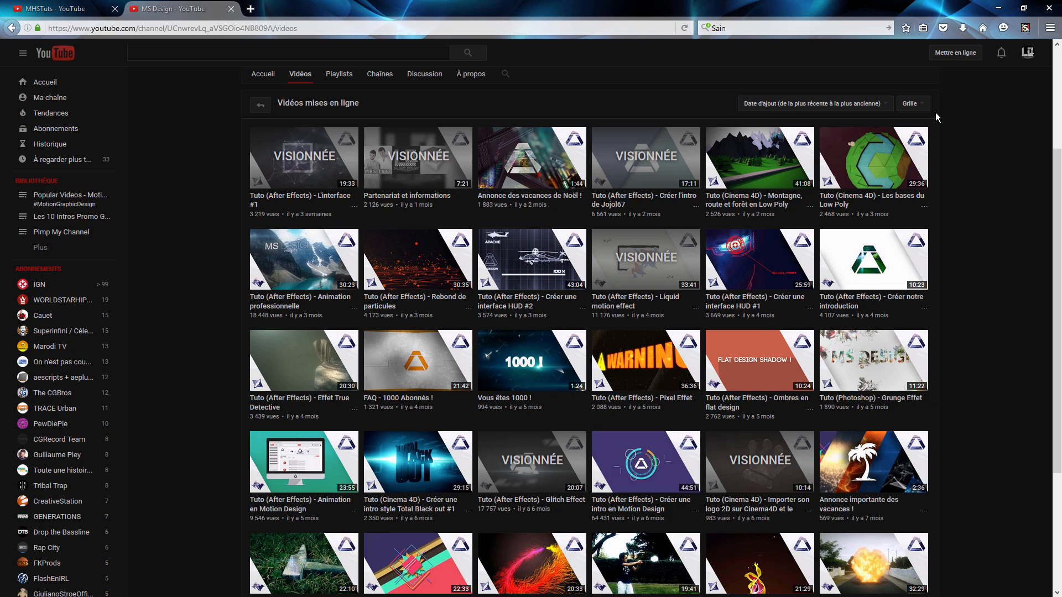
scroll(968, 257, down, 3)
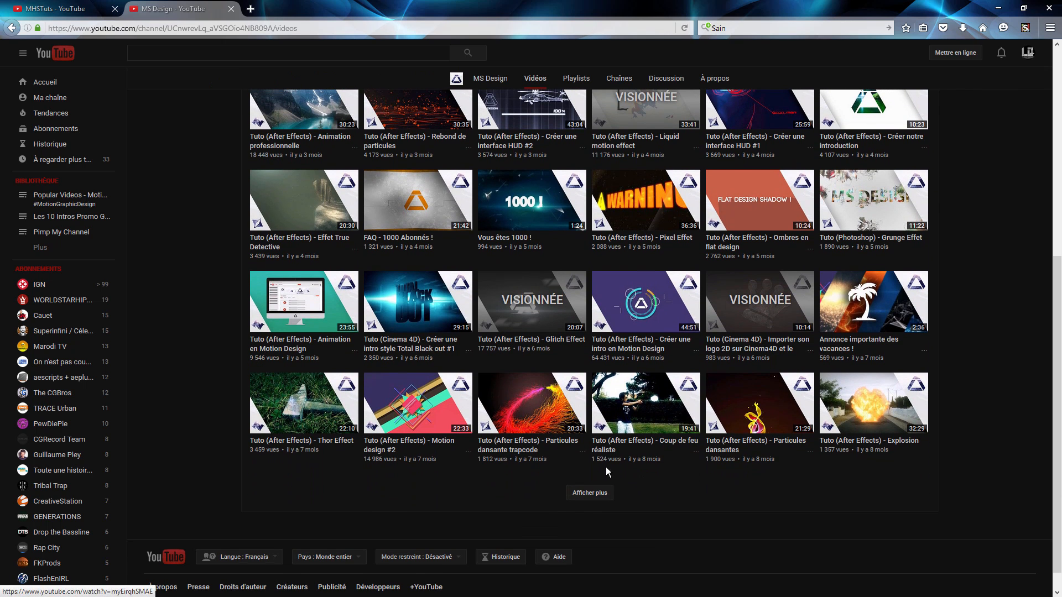
click(575, 496)
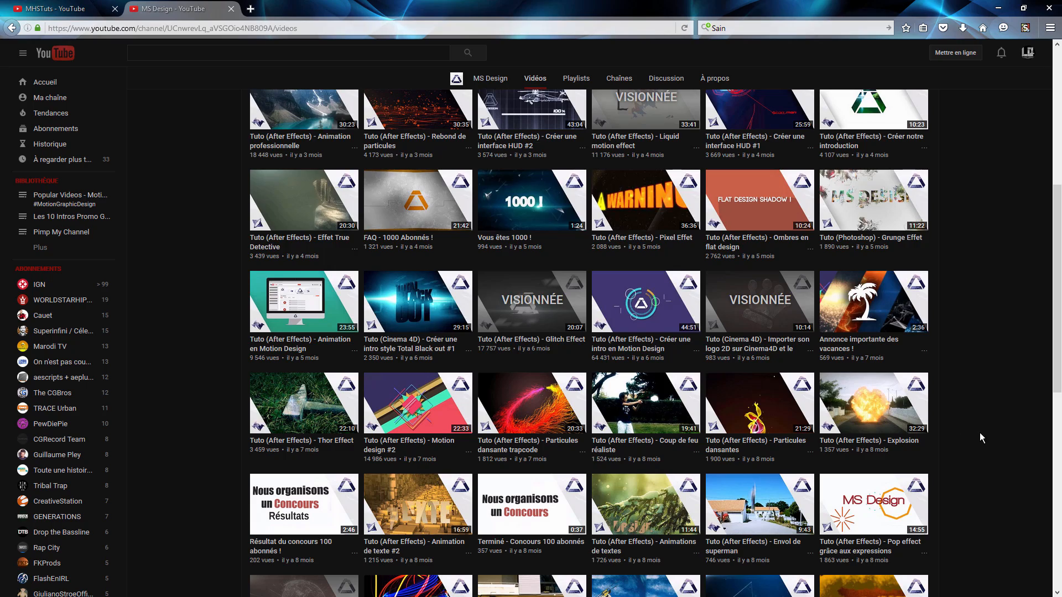
scroll(979, 434, down, 9)
scroll(974, 445, up, 8)
scroll(967, 420, up, 7)
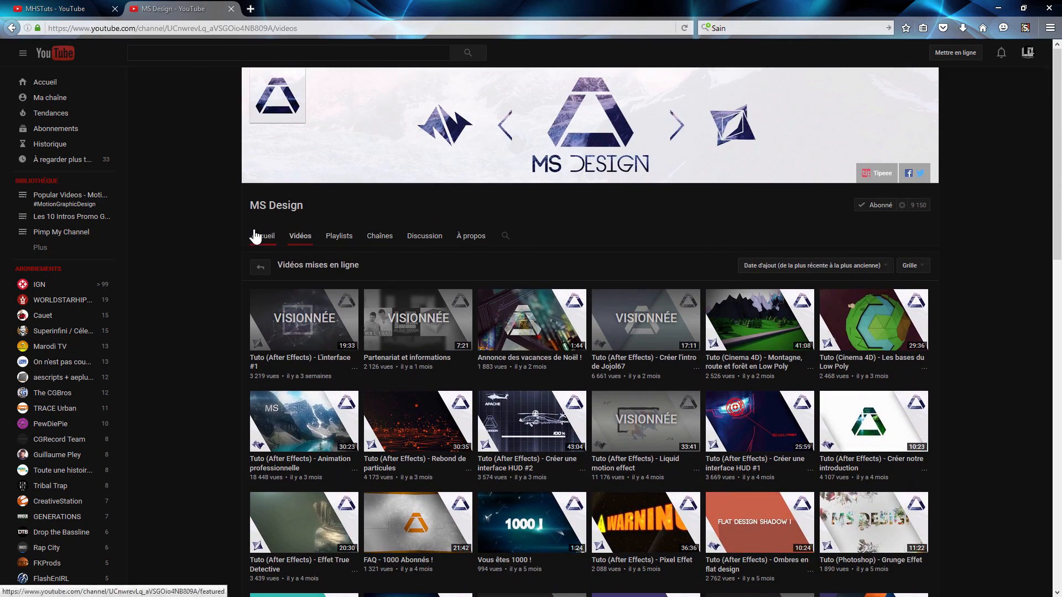
Go back to MS Design's home page and open the video list of its recommended C4DDébutant (lfdlc) channel.
click(256, 235)
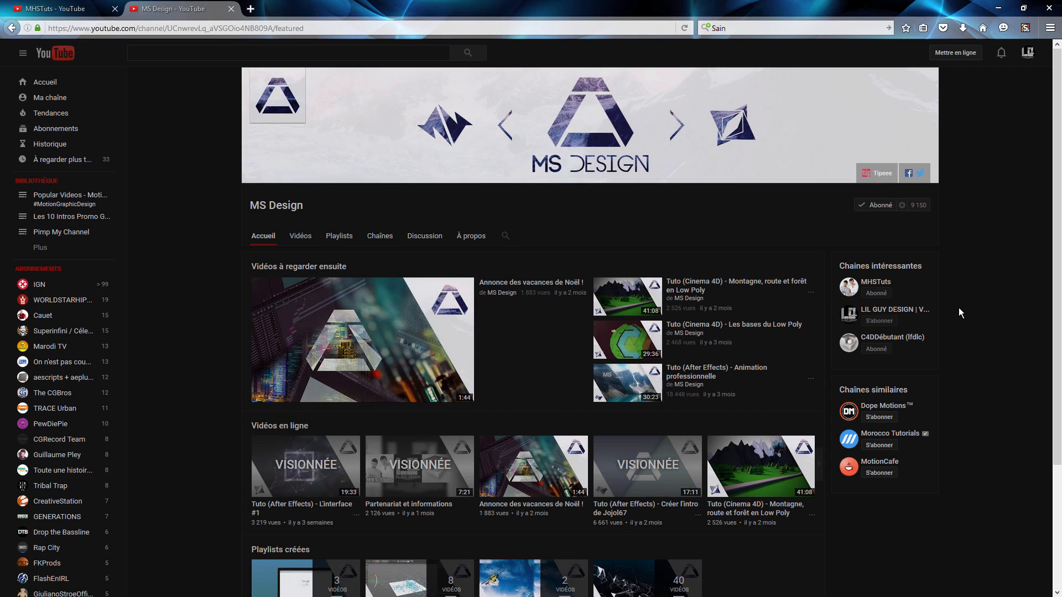
click(892, 340)
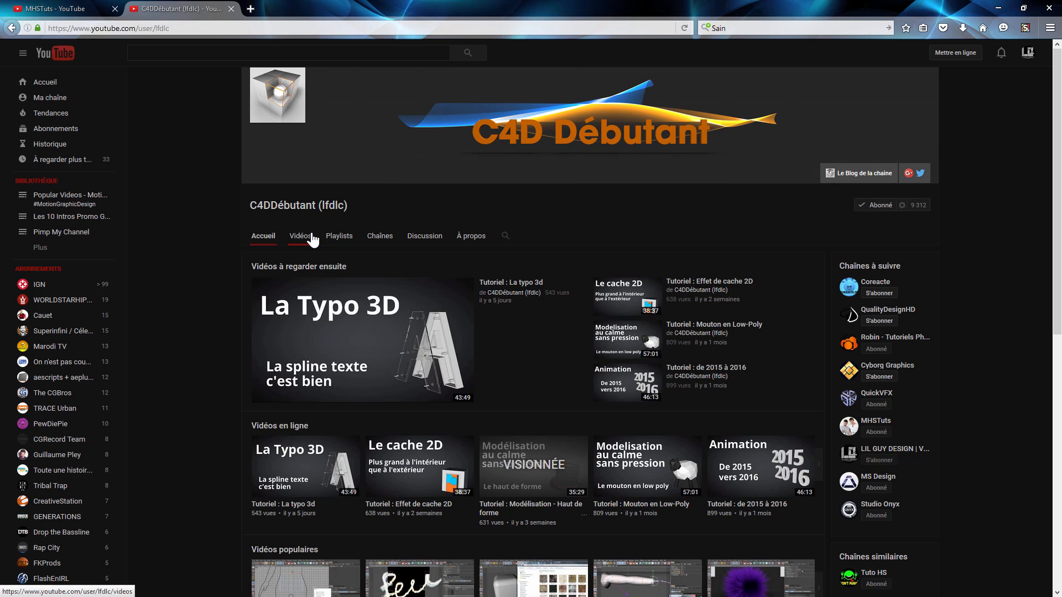
click(311, 237)
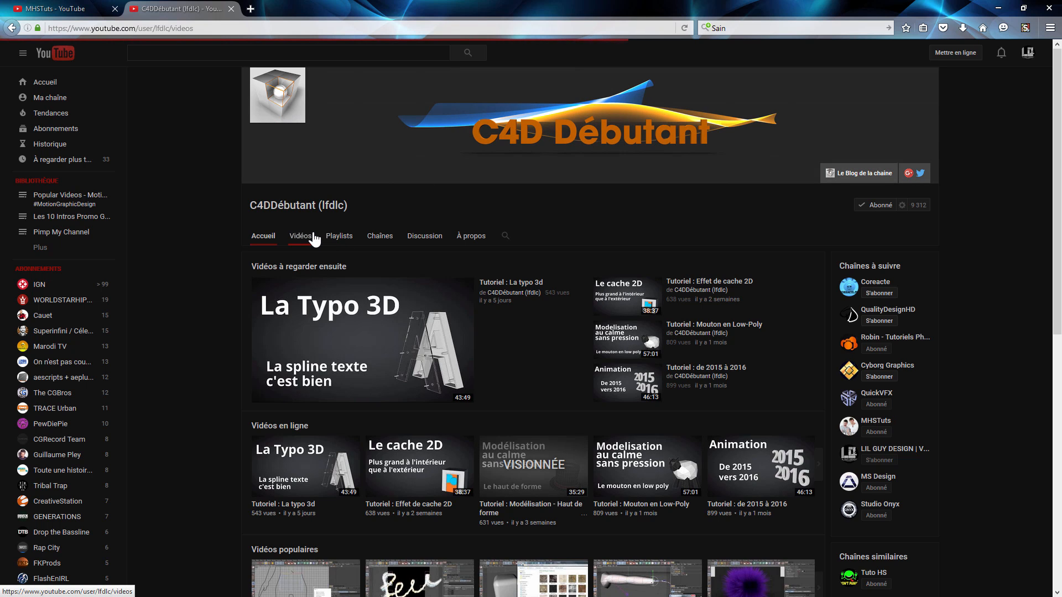
scroll(166, 243, up, 3)
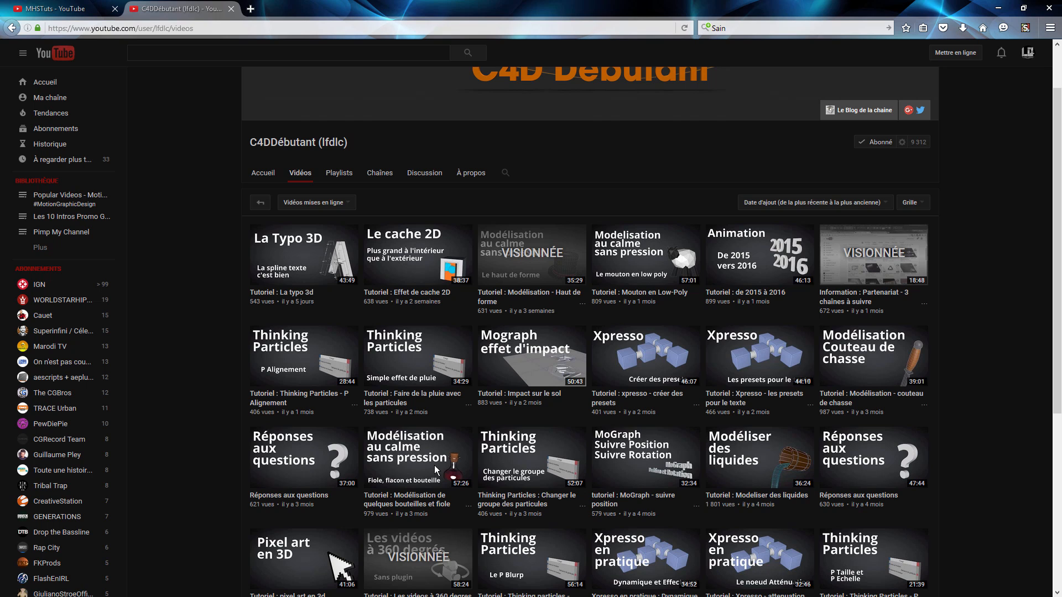
Examine the C4DDébutant tutorials, repeatedly loading older uploads, and return to the beginning of the video list.
scroll(1017, 380, down, 5)
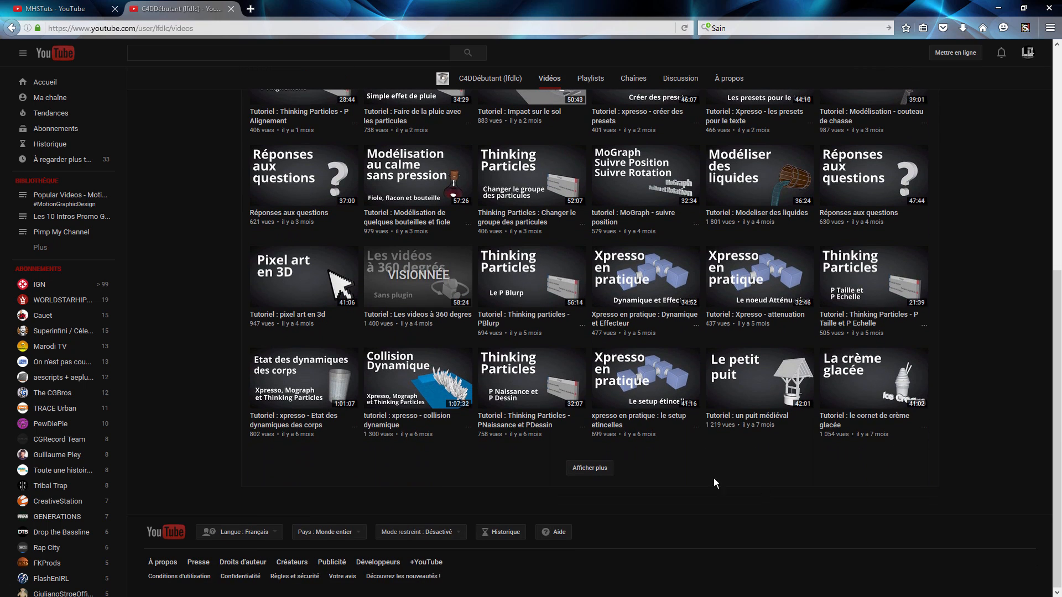
click(588, 469)
scroll(975, 418, down, 4)
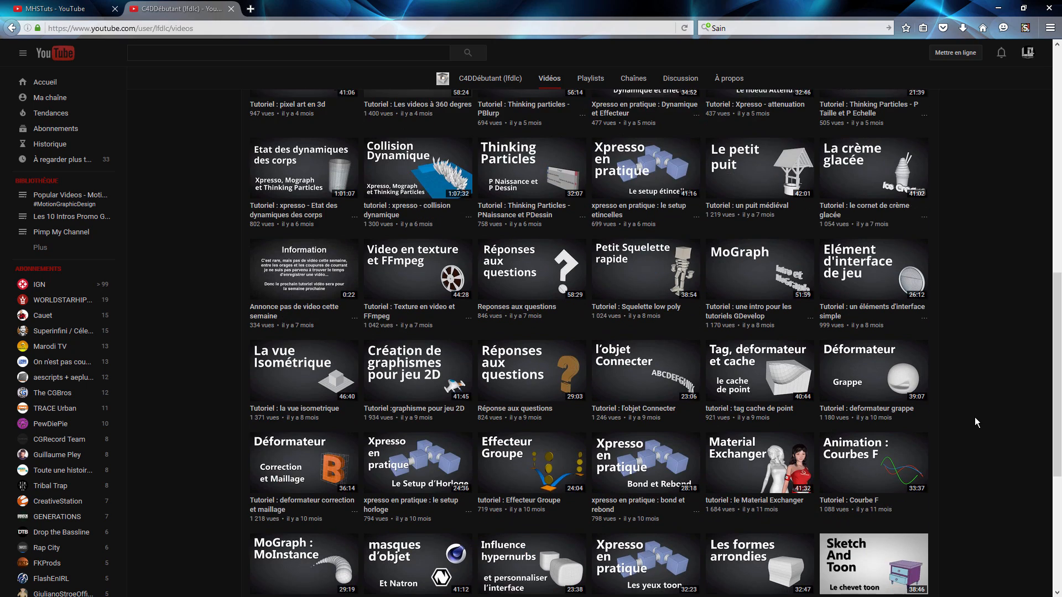
scroll(976, 422, down, 5)
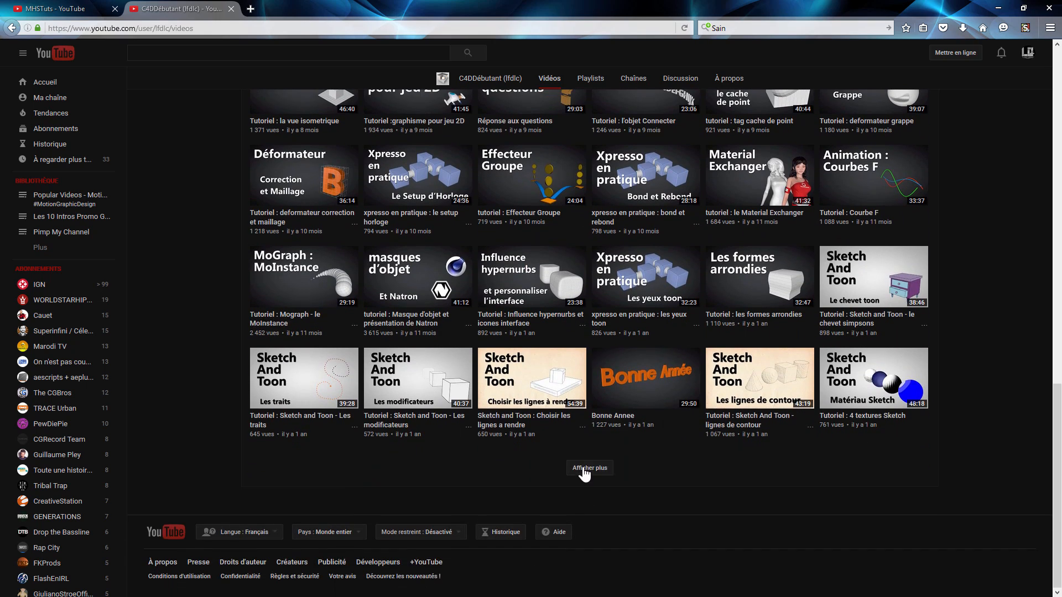
scroll(968, 410, down, 8)
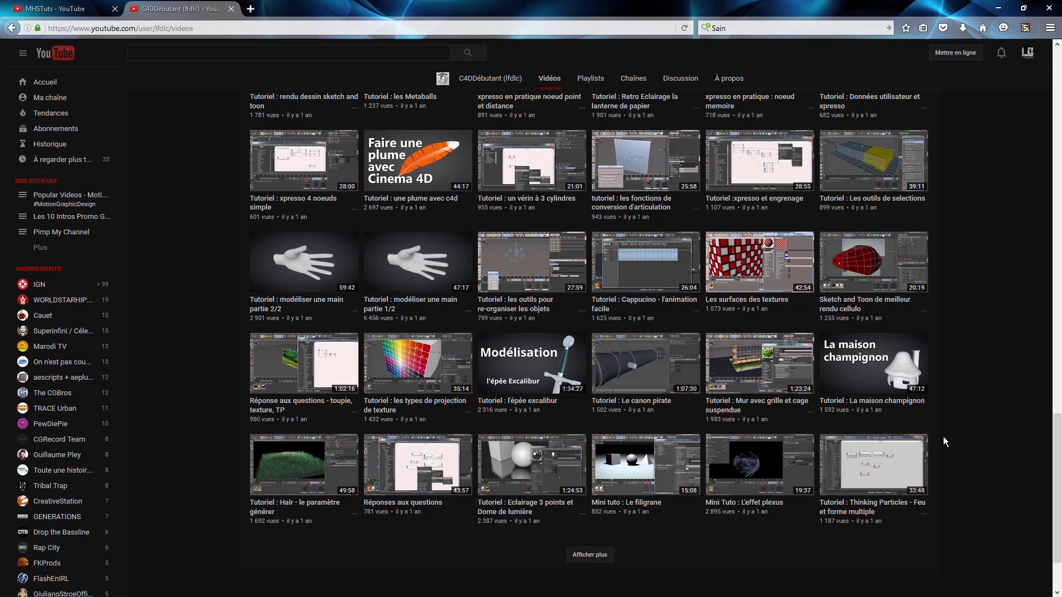
scroll(944, 436, down, 2)
click(591, 473)
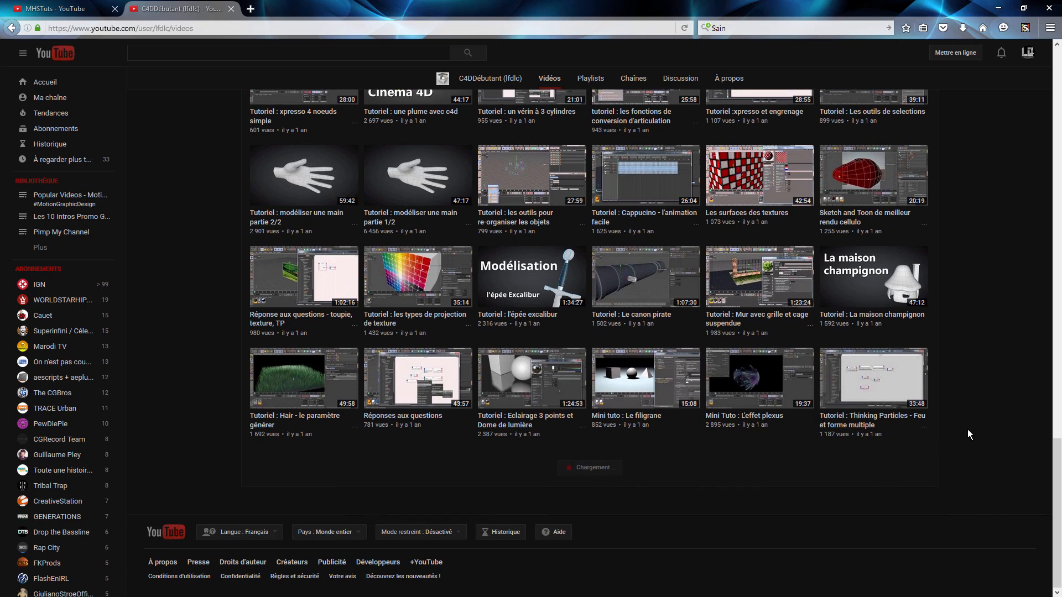
scroll(967, 430, down, 4)
scroll(969, 431, up, 6)
scroll(980, 437, down, 6)
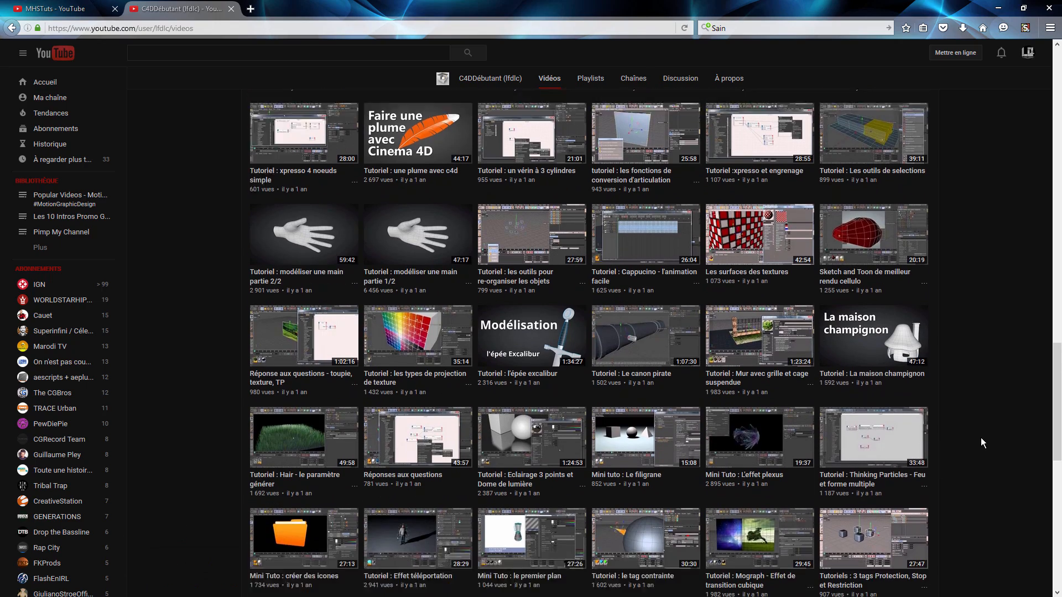
scroll(980, 437, down, 5)
click(613, 468)
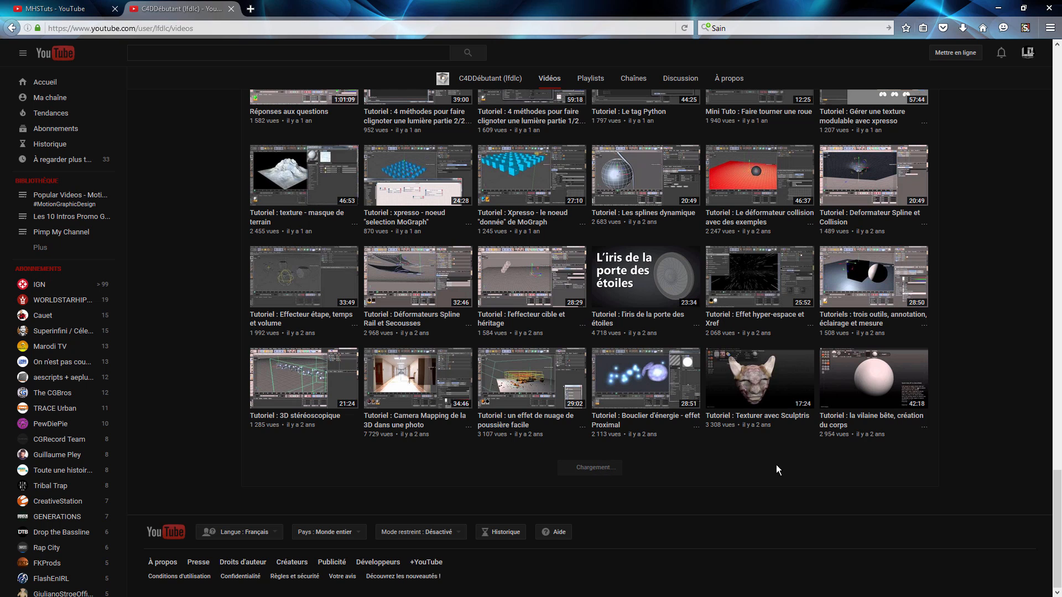
scroll(948, 444, down, 6)
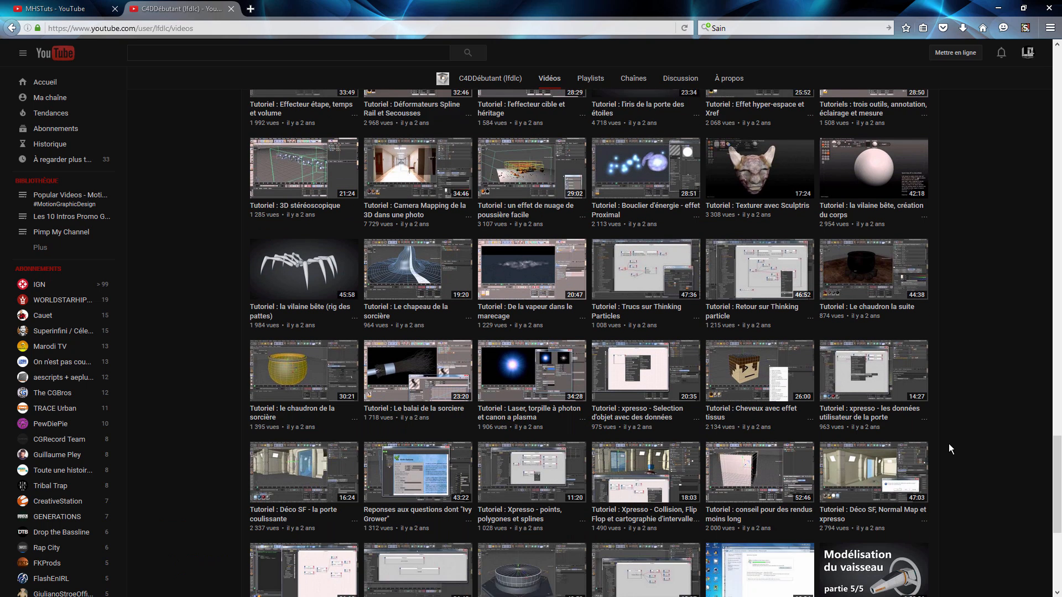
scroll(948, 444, down, 3)
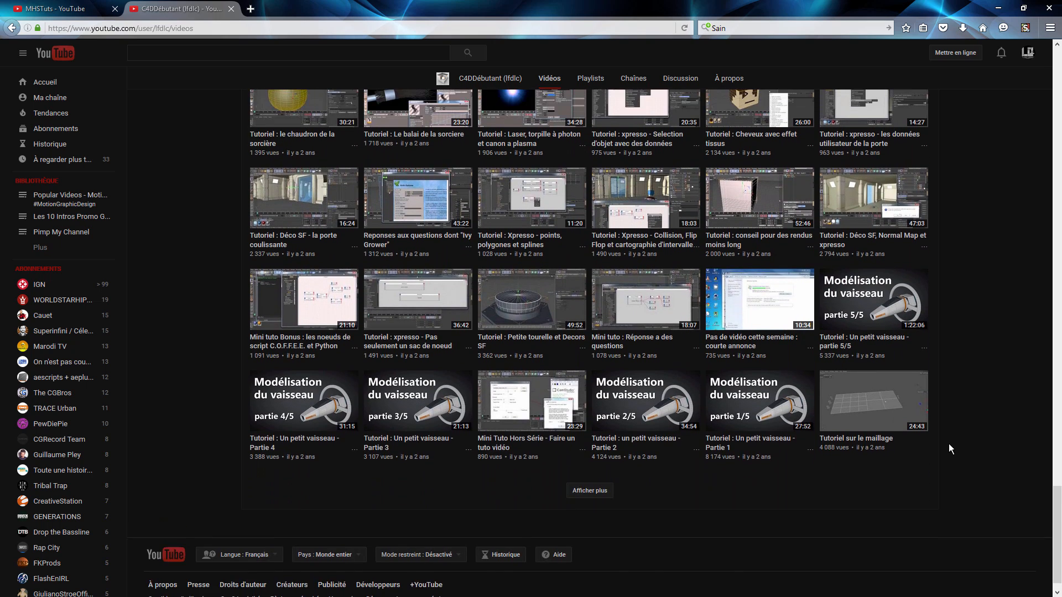
scroll(948, 444, up, 5)
scroll(948, 444, up, 20)
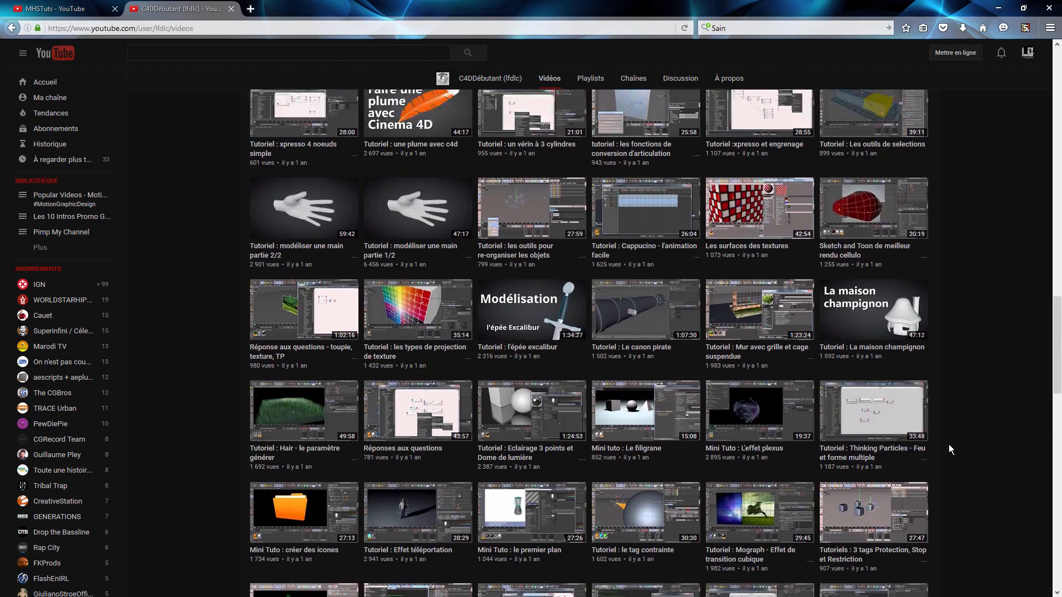
scroll(950, 449, up, 20)
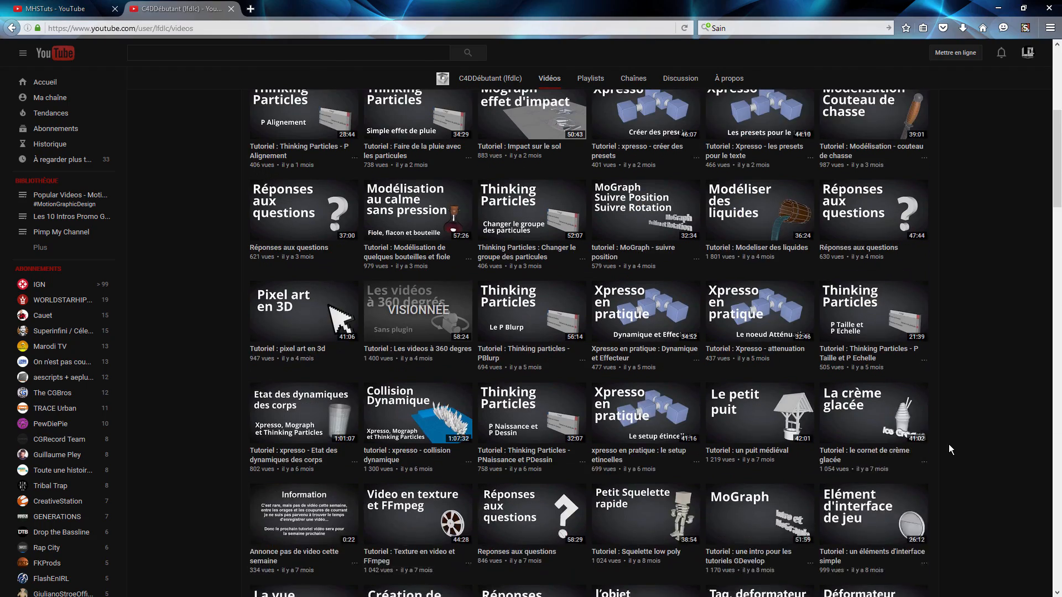
scroll(948, 444, up, 4)
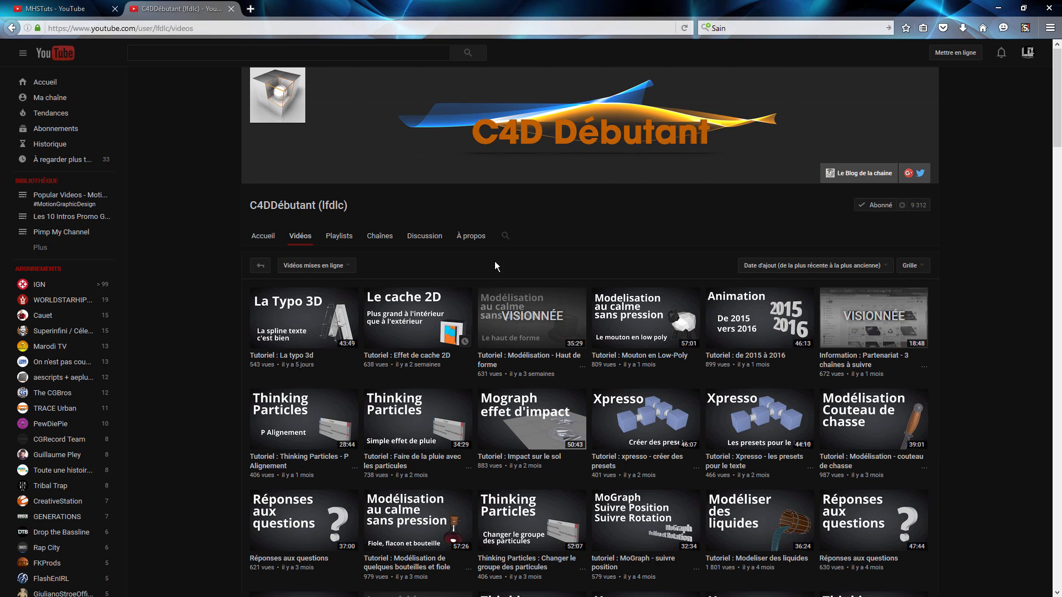
Restore the browser window to a smaller size and close it with all its tabs to return to After Effects.
drag(411, 5, 589, 257)
click(713, 265)
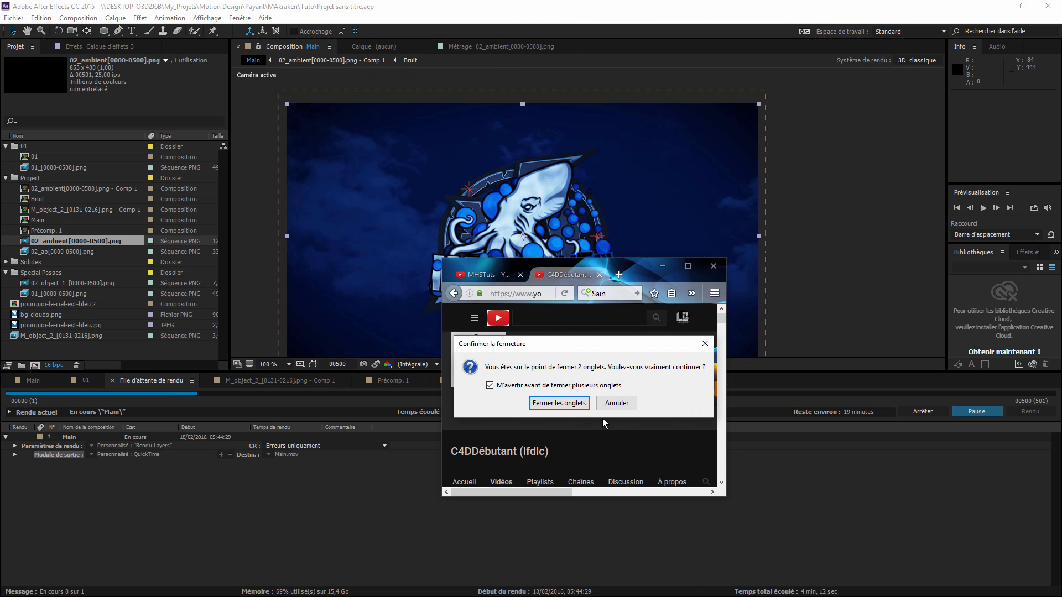
click(572, 407)
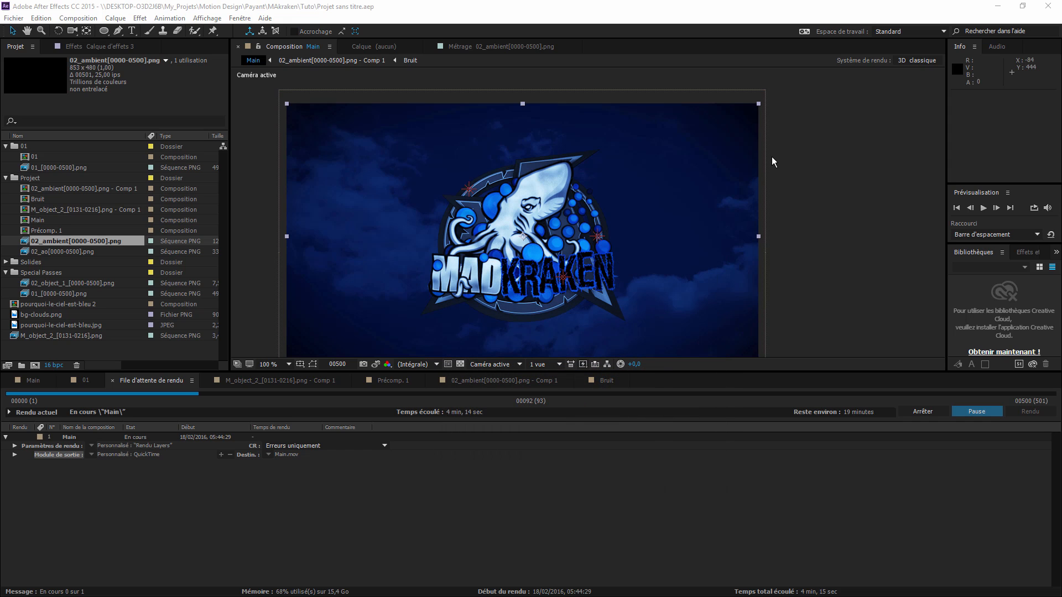